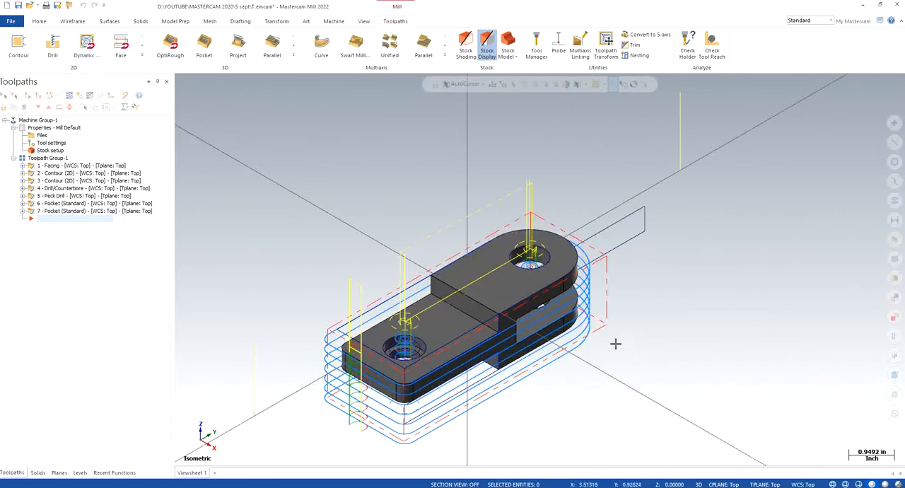
middle_drag(598, 365, 444, 321)
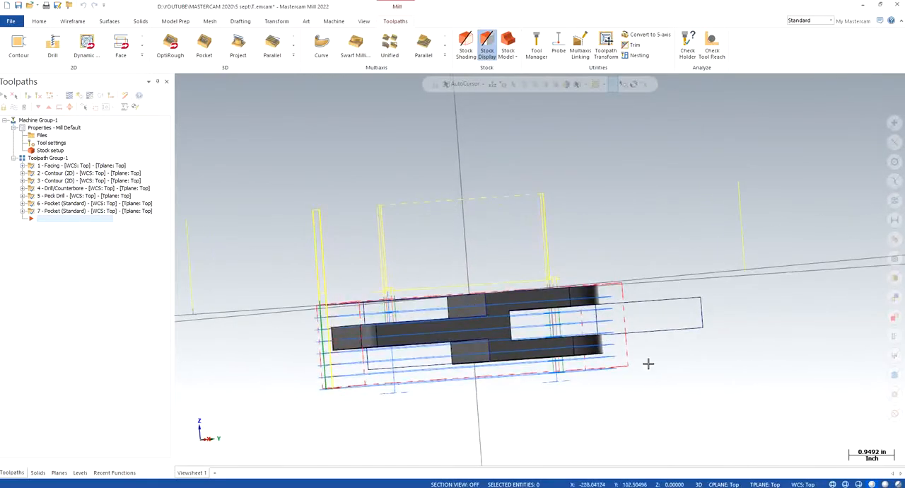
middle_drag(639, 318, 633, 322)
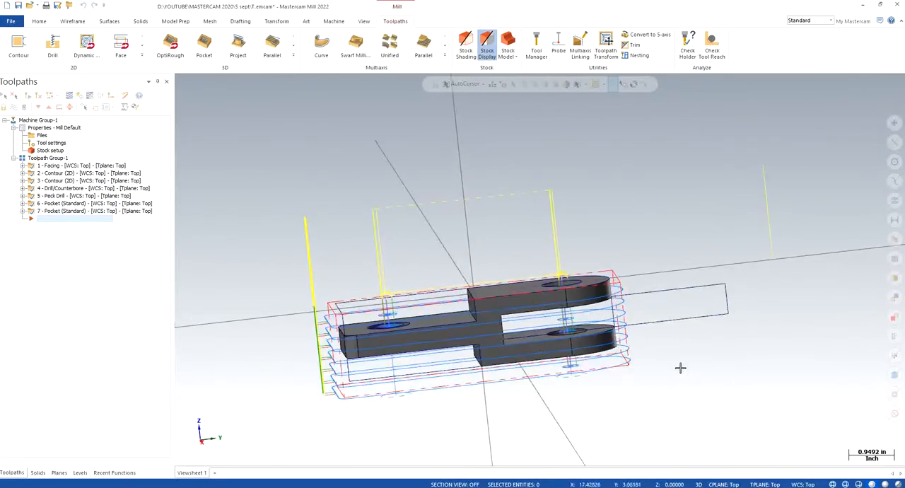
right_click(455, 277)
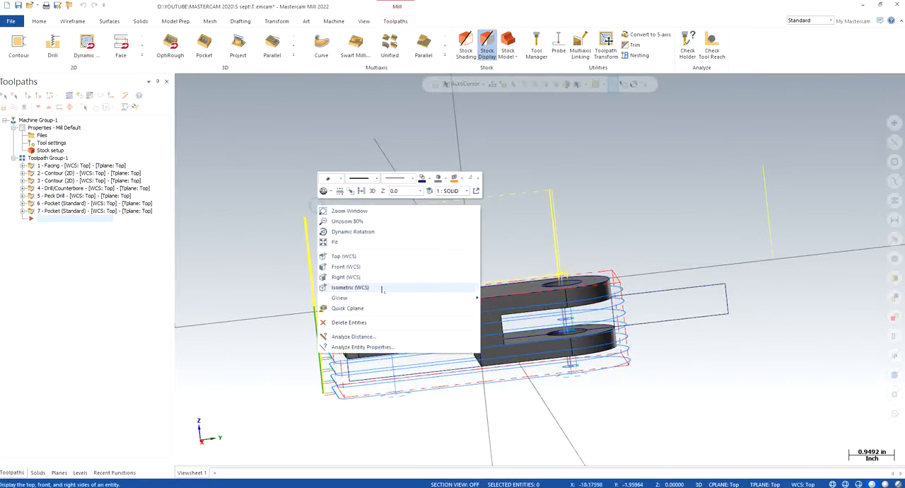
click(368, 287)
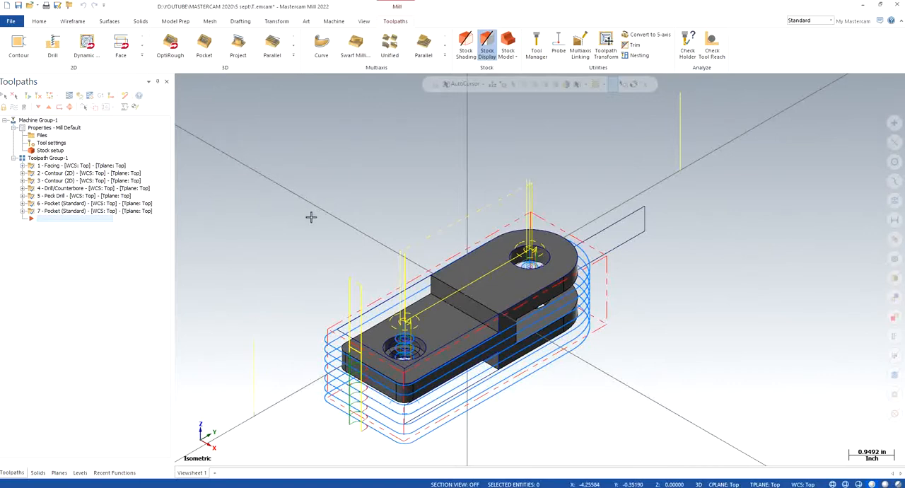
- Add a default Wire EDM machine group and expand its properties in the toolpath tree
click(335, 22)
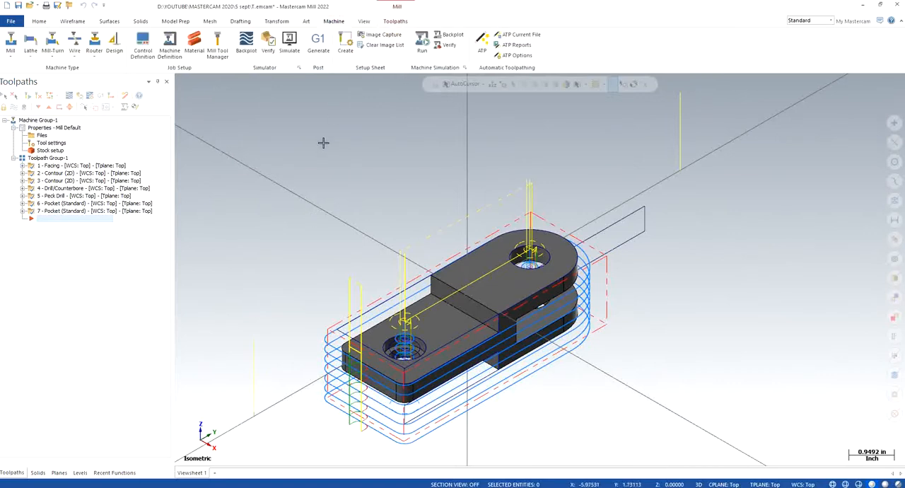
click(74, 56)
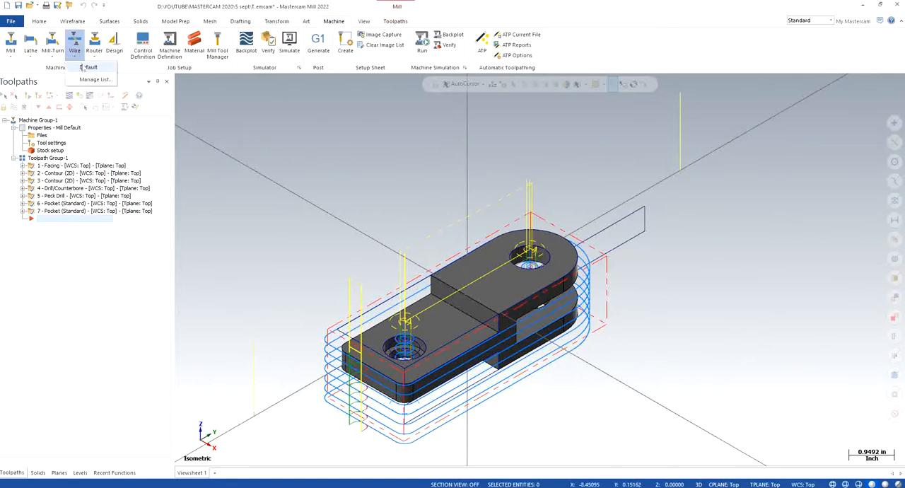
click(86, 68)
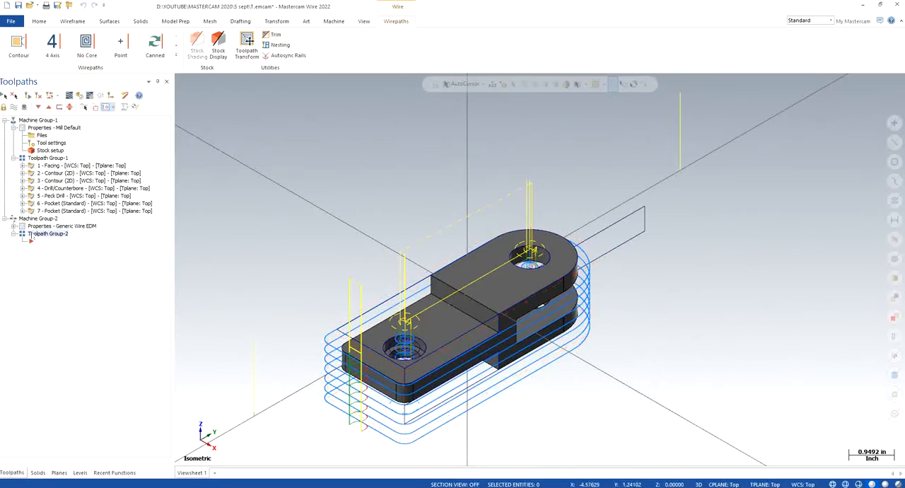
click(21, 226)
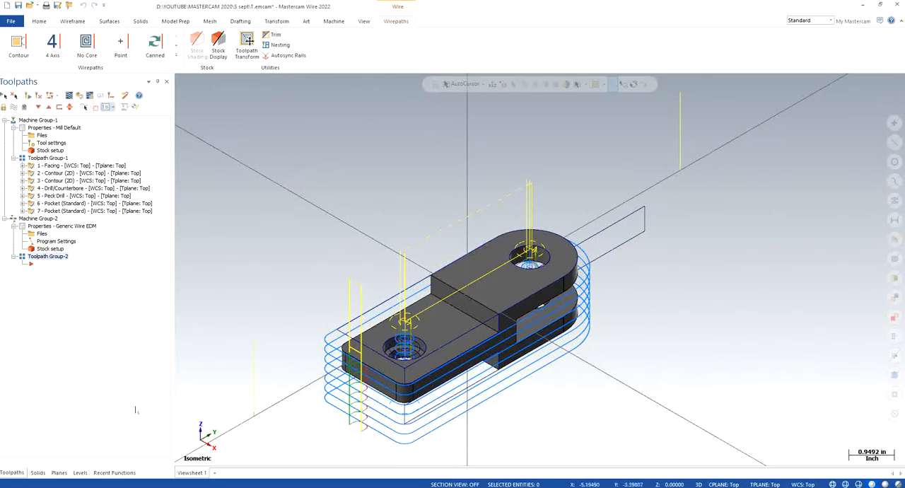
- Create a dynamic plane at the WCS origin, rotated -90° about the Y axis, and name it Plane B90
click(58, 472)
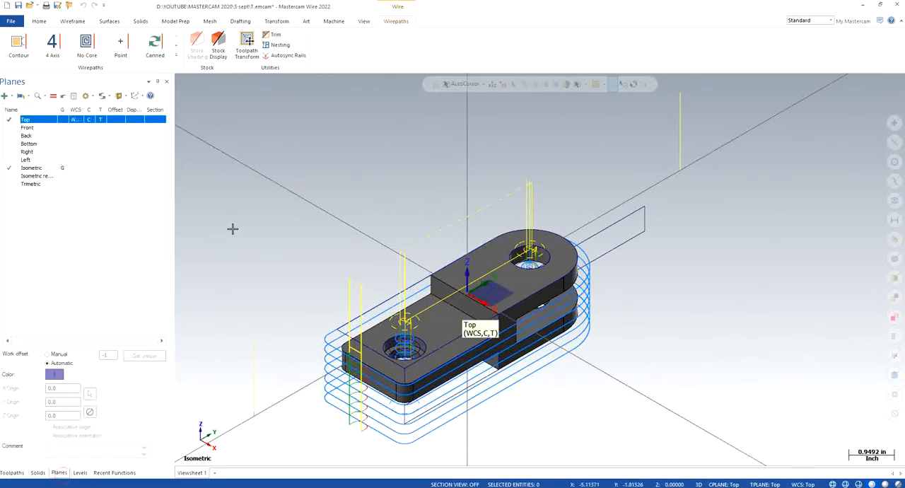
click(5, 96)
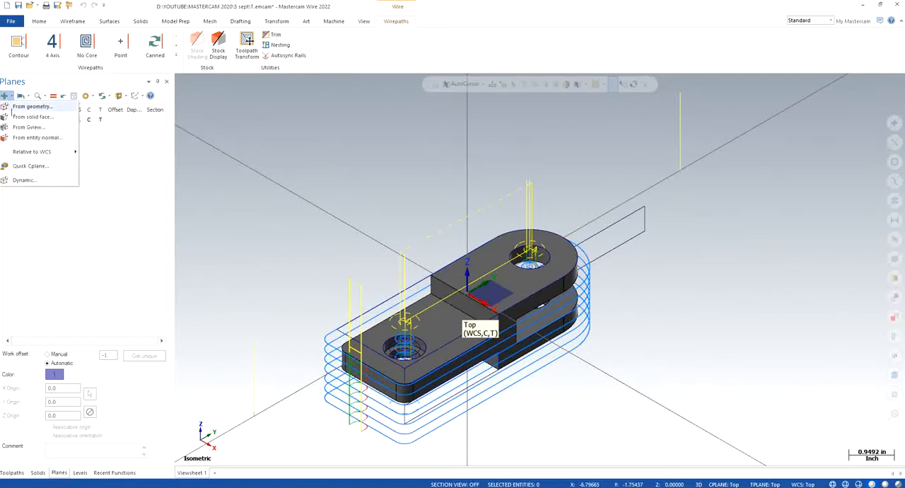
click(30, 181)
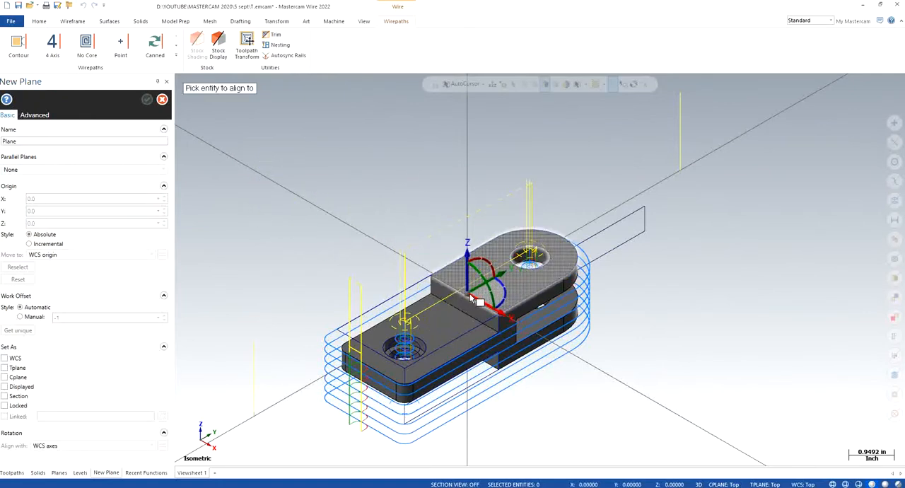
click(476, 296)
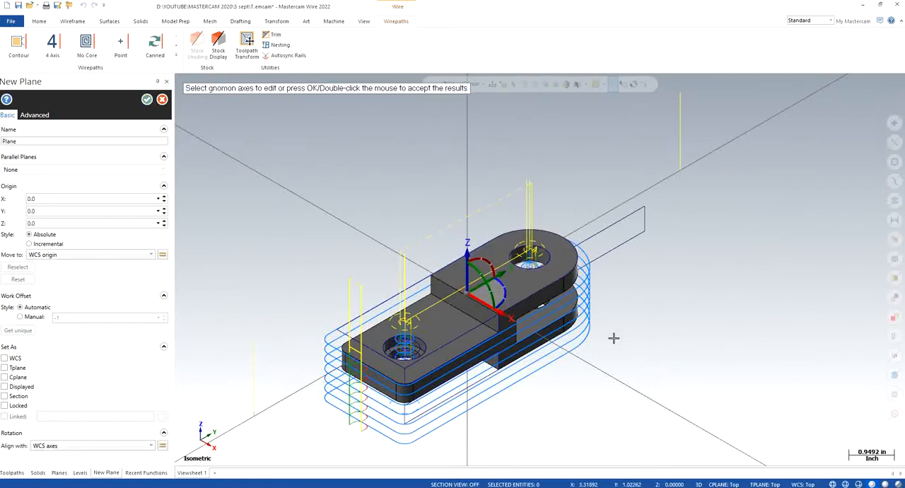
click(485, 279)
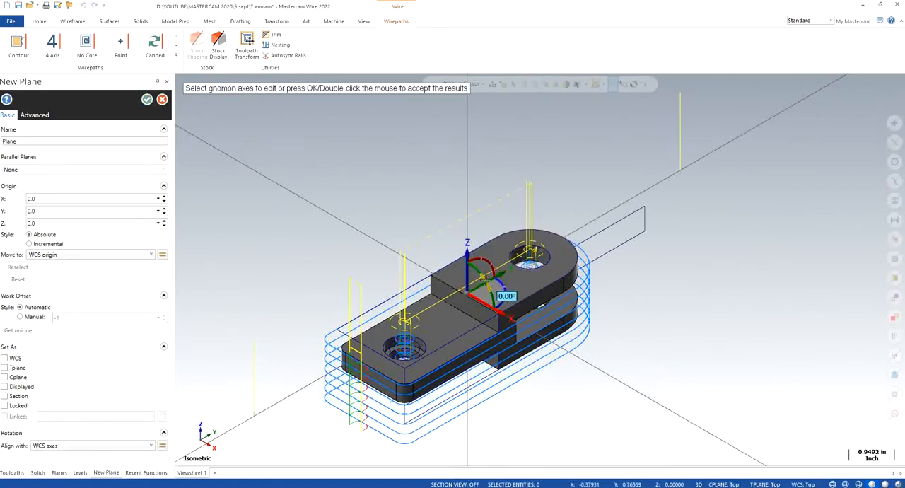
click(485, 279)
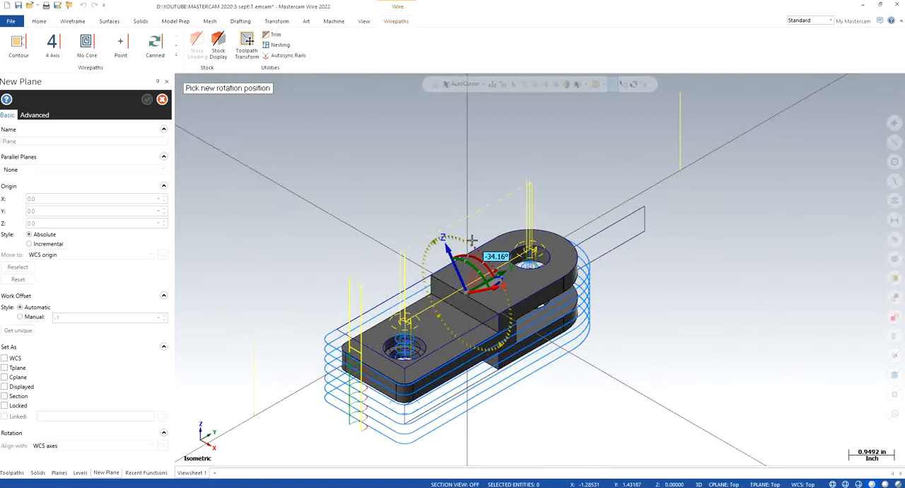
text(-90)
key(Return)
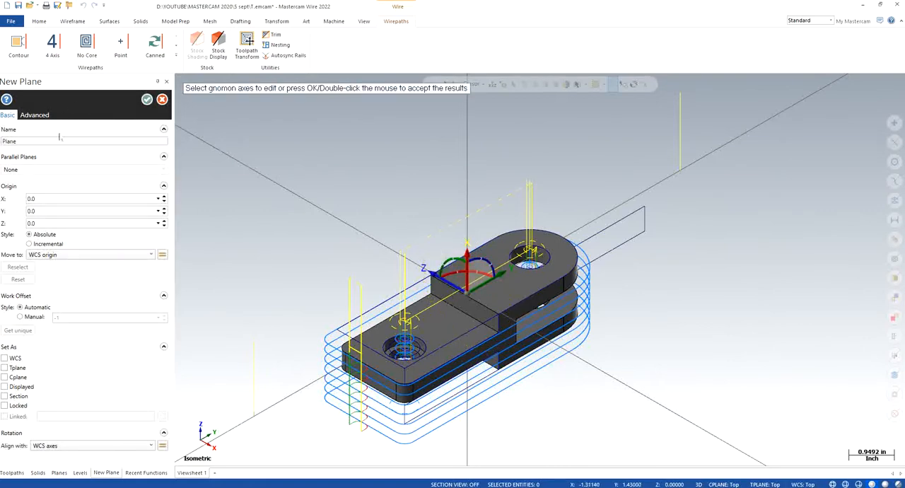
text(Plane 890)
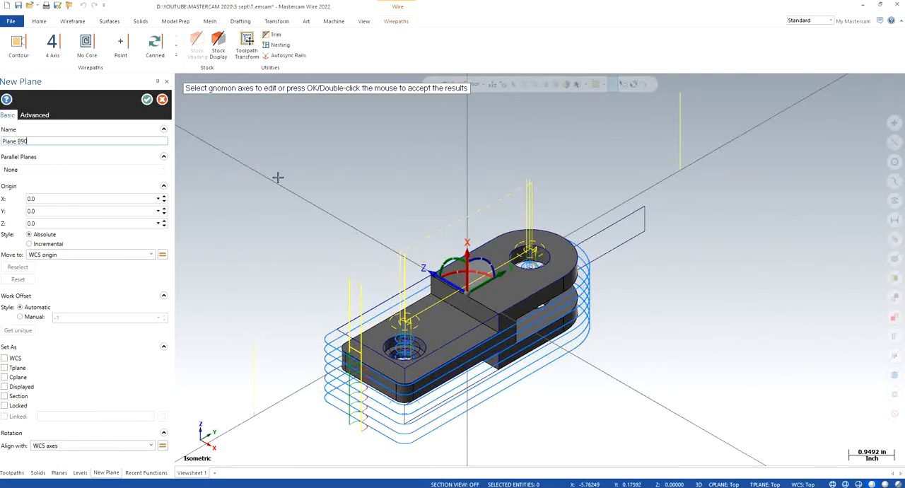
click(147, 99)
- Set Plane B90 as the WCS, construction plane and tool plane, and show the part in its isometric view
click(77, 192)
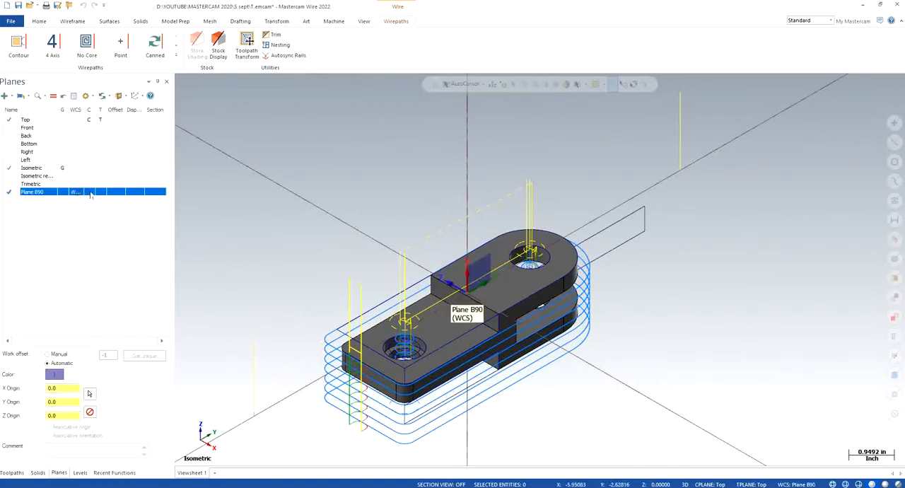
right_click(236, 200)
click(269, 281)
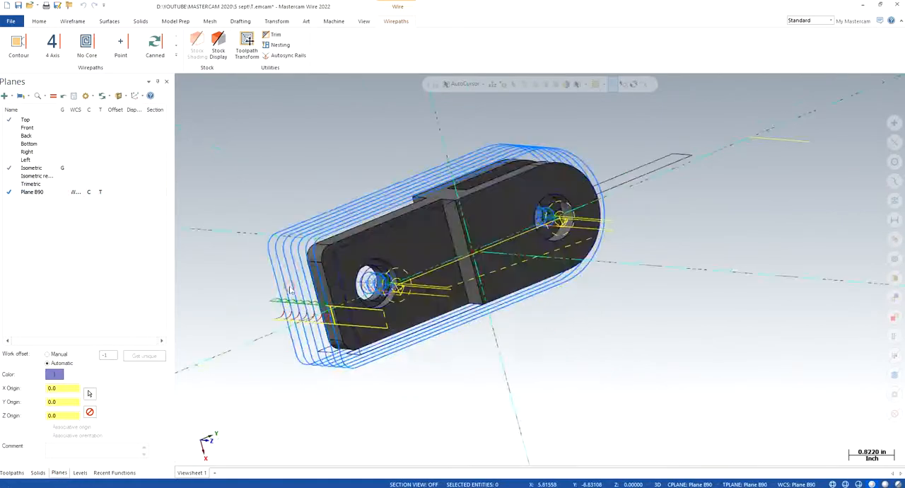
scroll(466, 382, down, 3)
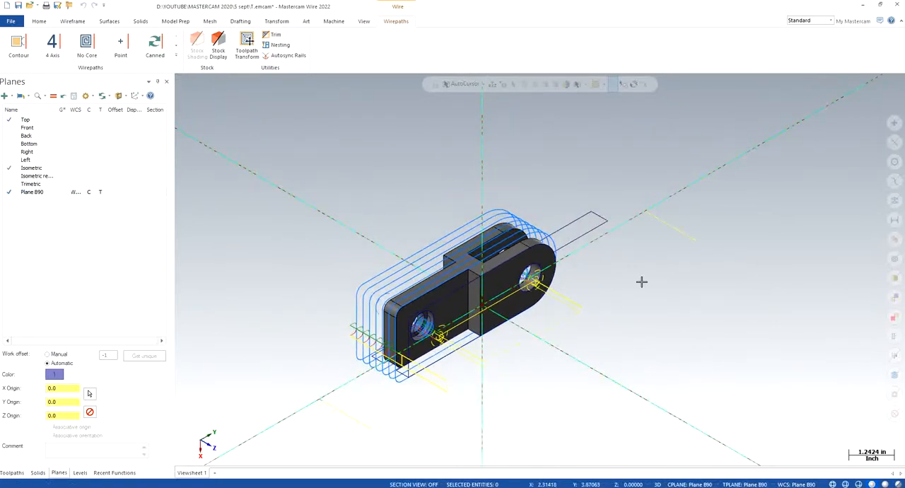
middle_drag(558, 344, 514, 341)
right_click(291, 208)
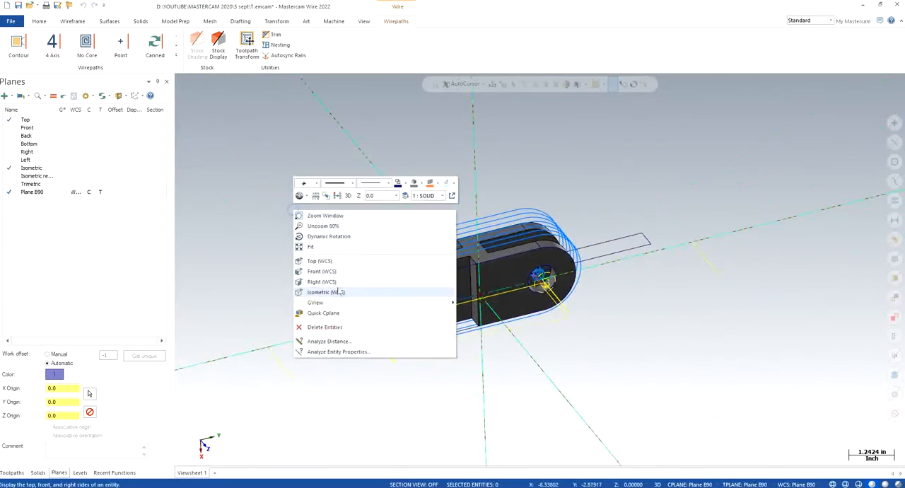
click(330, 291)
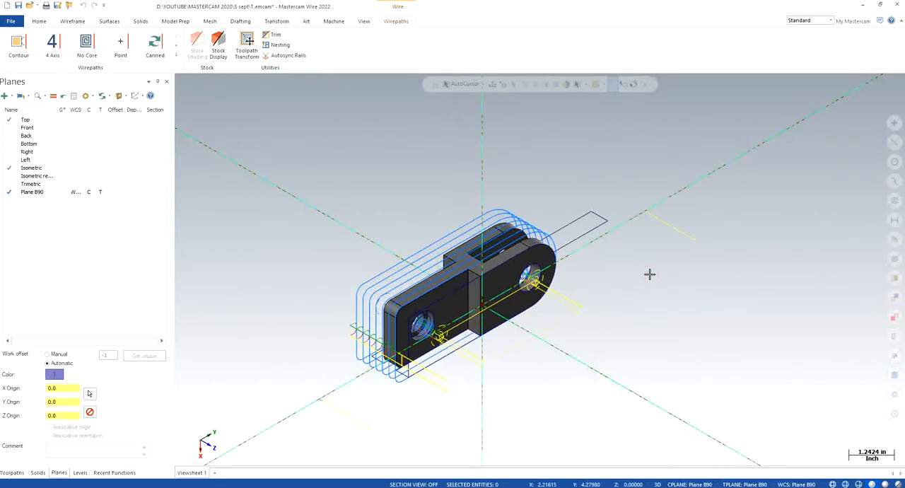
click(11, 472)
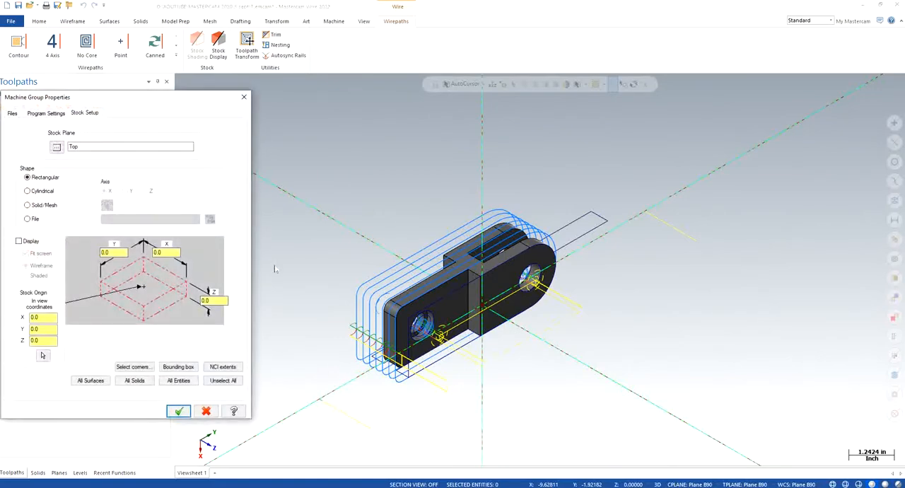
click(178, 367)
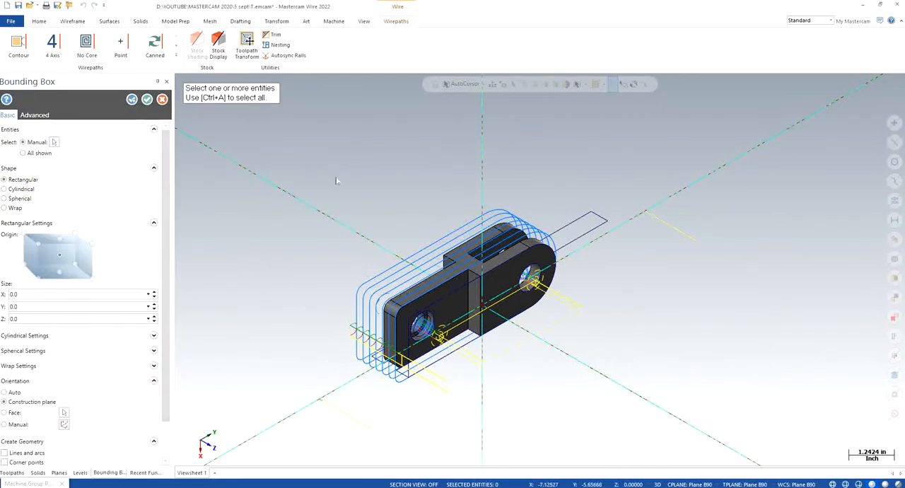
drag(332, 175, 600, 400)
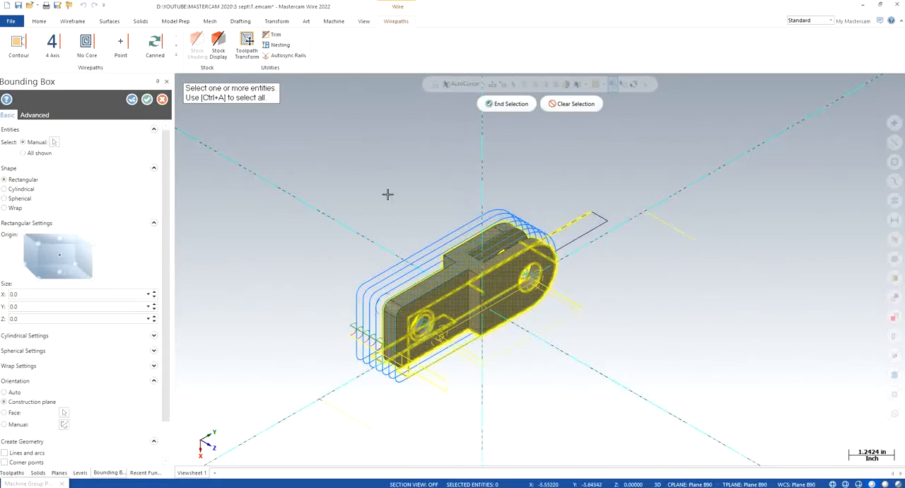
key(Escape)
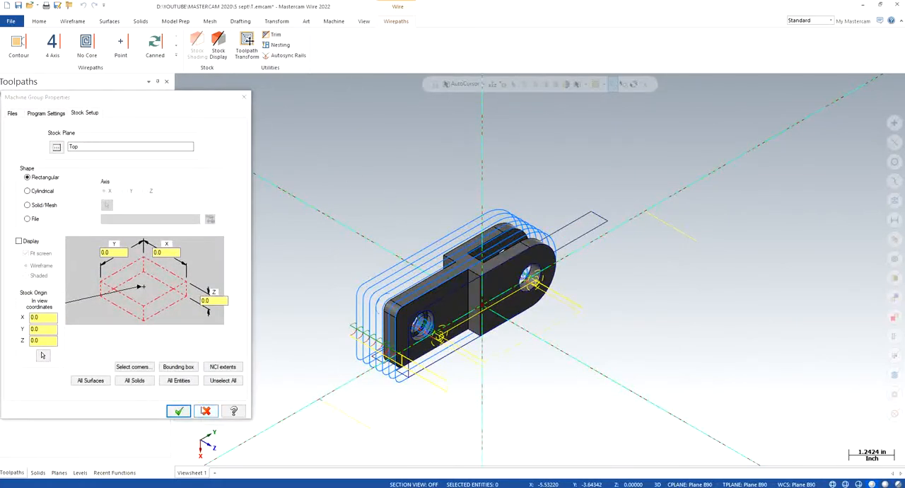
click(205, 410)
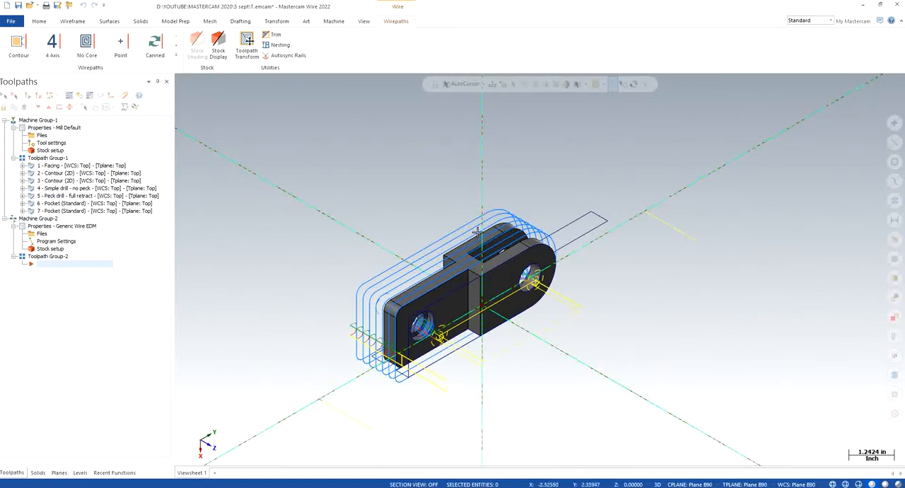
- Hide the WIREFRAME level so that only the SOLID level is shown
click(80, 472)
click(32, 126)
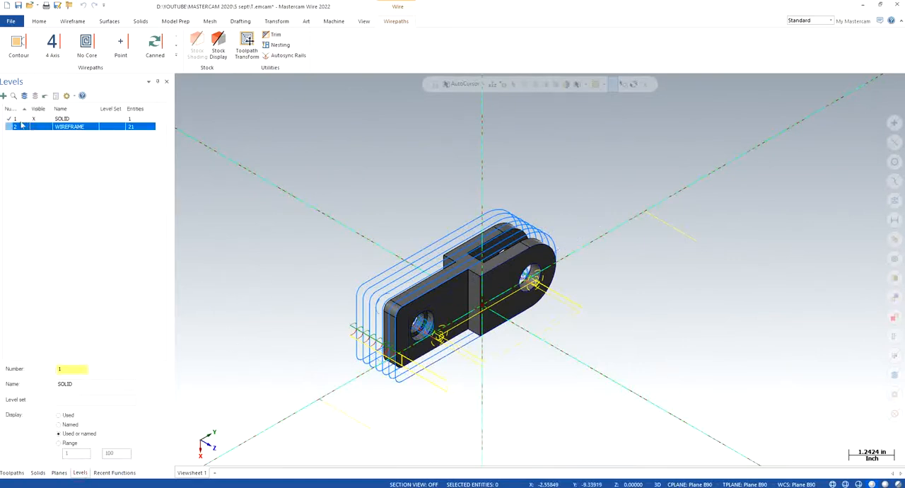
click(12, 472)
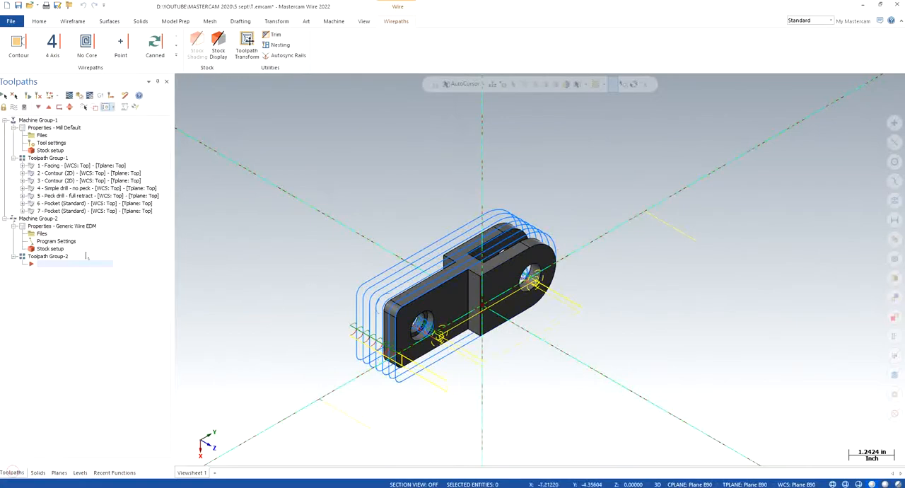
- Define rectangular stock for the wire machine group from a bounding box around the visible solid
click(54, 252)
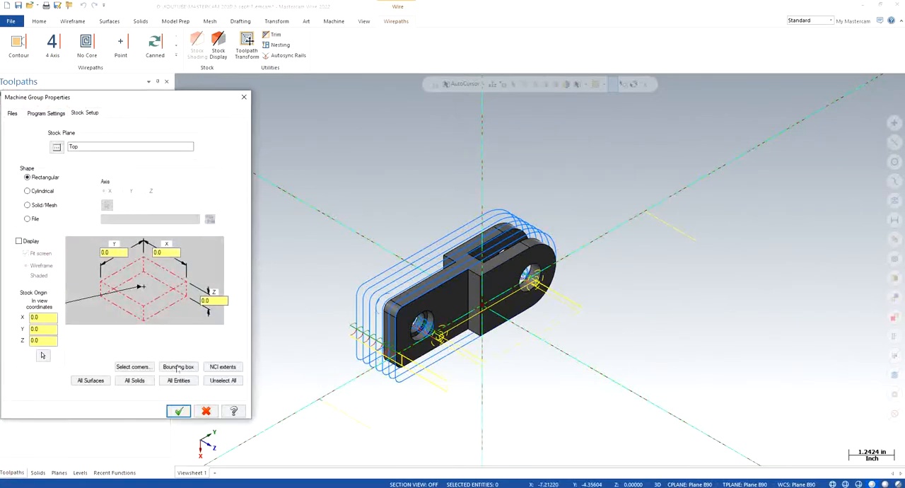
click(177, 367)
key(ctrl+a)
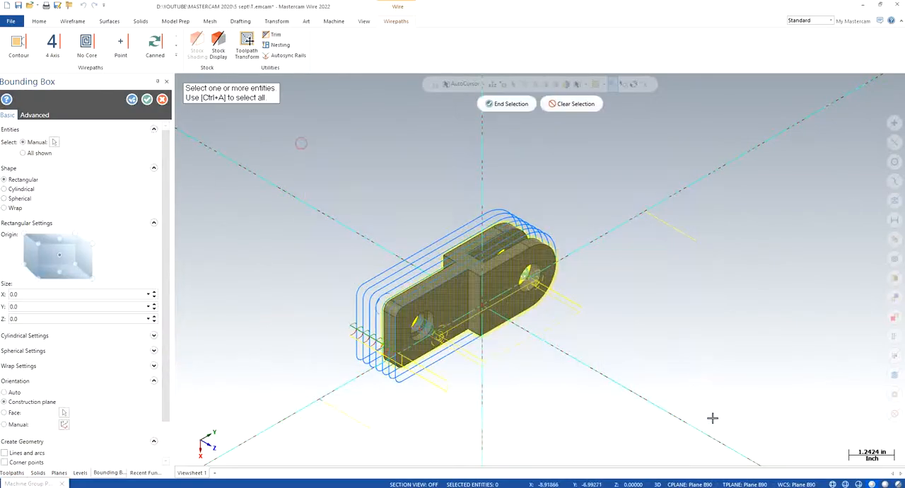
click(512, 103)
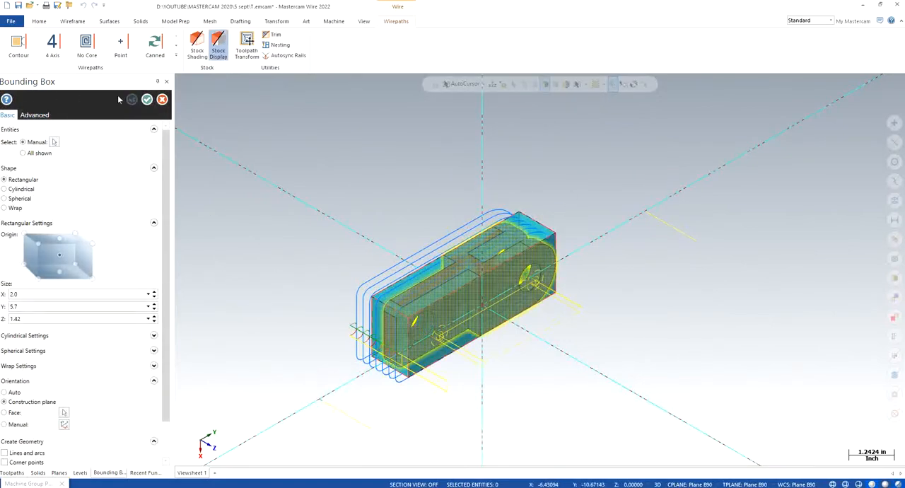
click(147, 99)
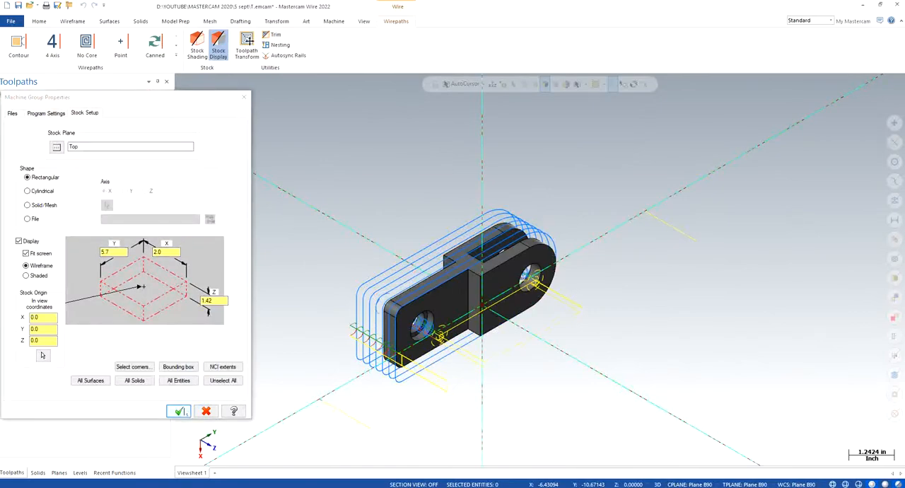
click(178, 411)
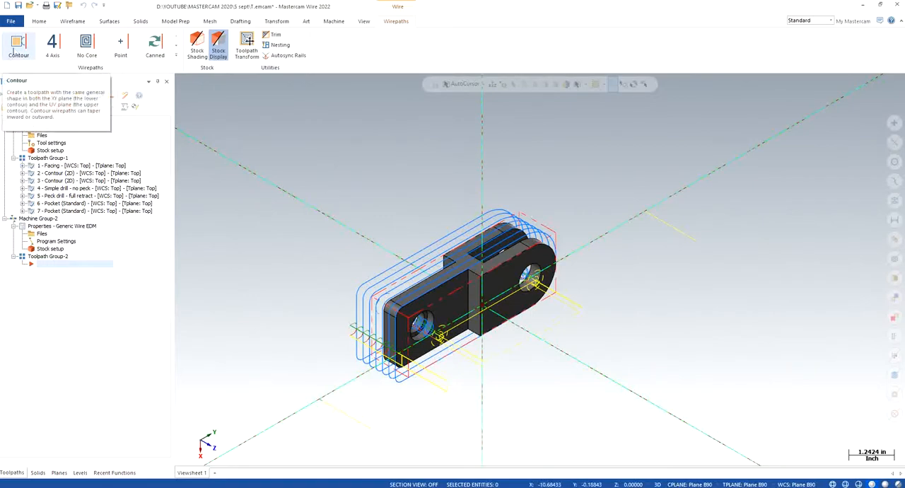
scroll(545, 230, up, 3)
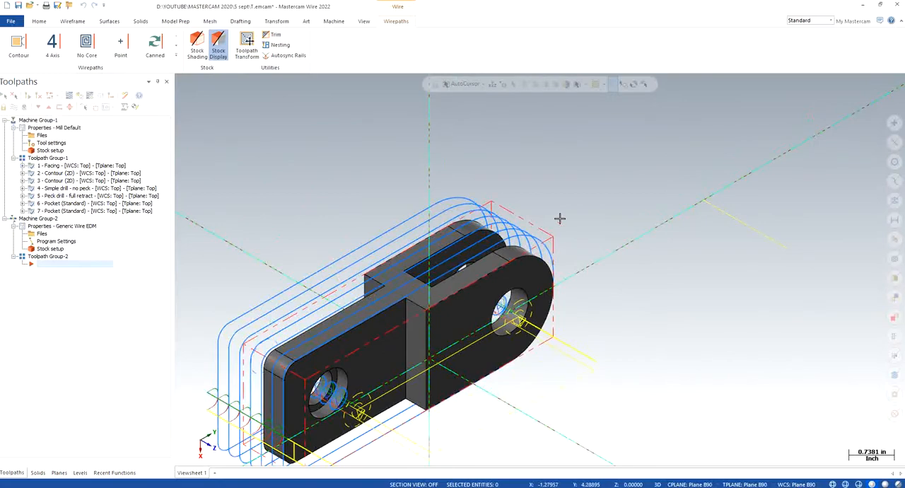
scroll(559, 218, down, 1)
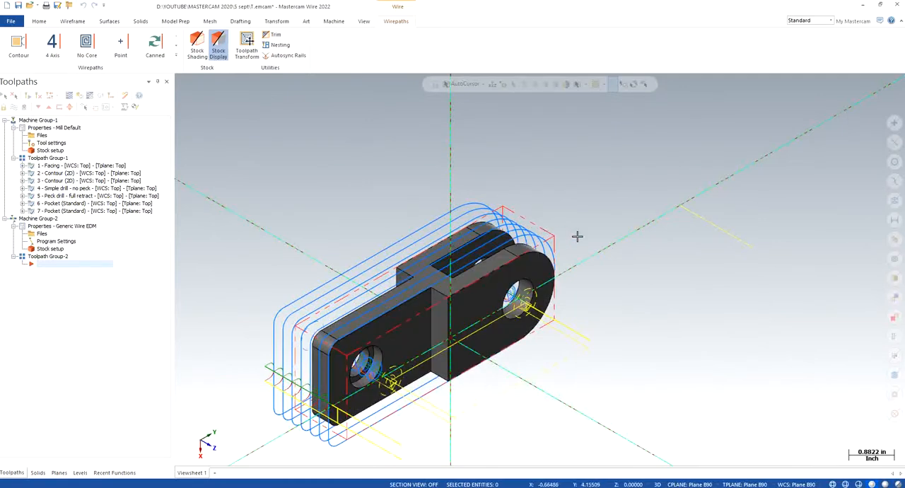
- Start a contour wirepath and make the WIREFRAME level visible alongside the solid
scroll(558, 247, down, 2)
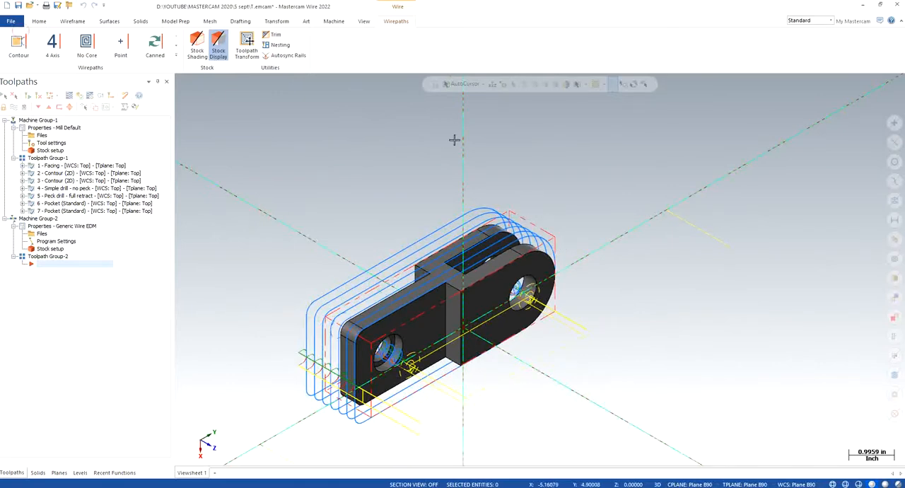
click(18, 47)
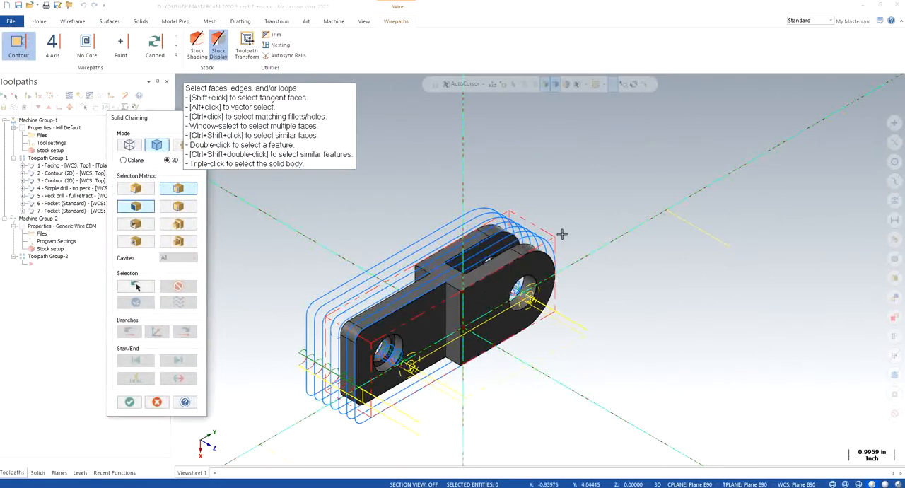
mouse_move(160, 122)
mouse_down()
mouse_move(104, 127)
mouse_move(169, 125)
mouse_up()
click(79, 472)
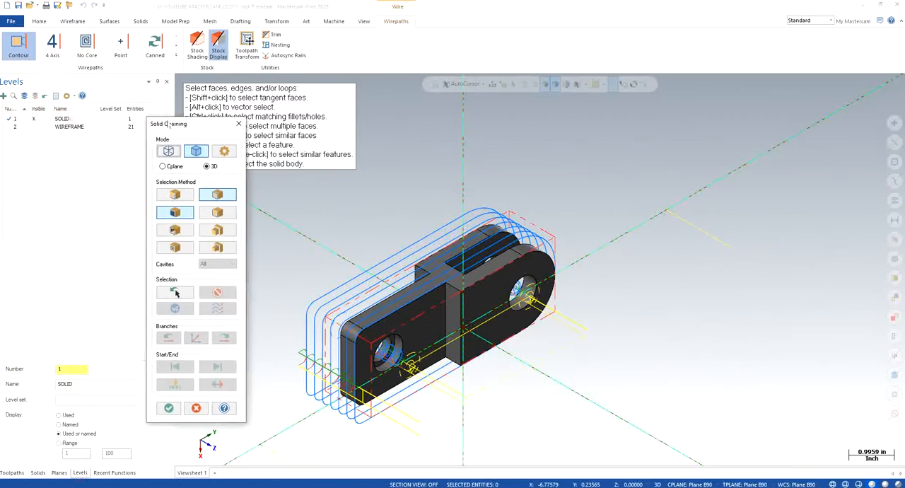
click(37, 128)
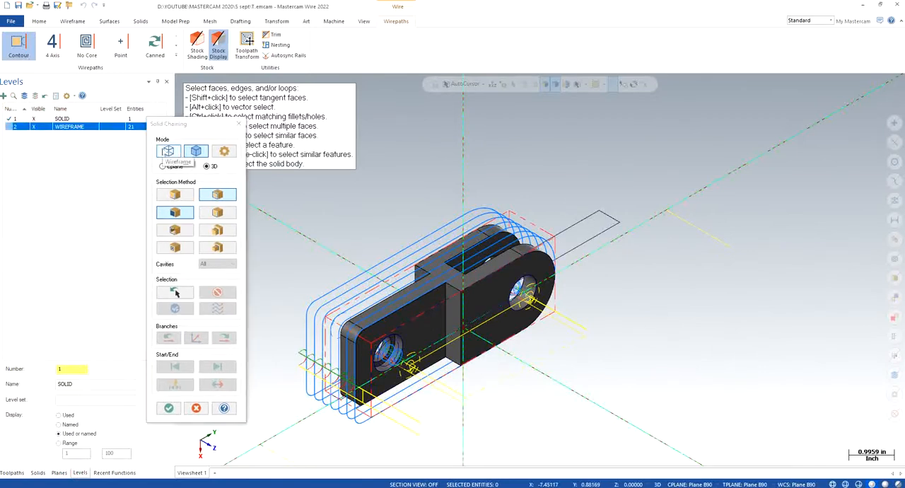
click(167, 155)
click(598, 232)
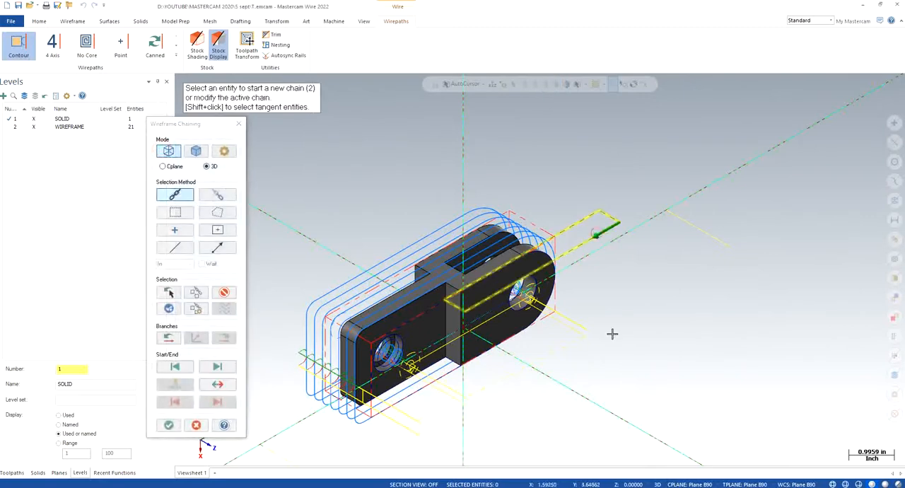
click(169, 425)
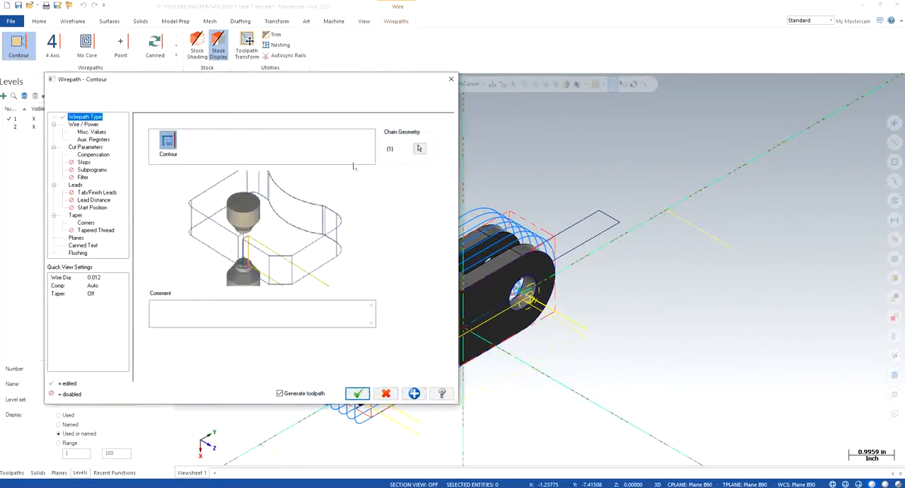
click(452, 79)
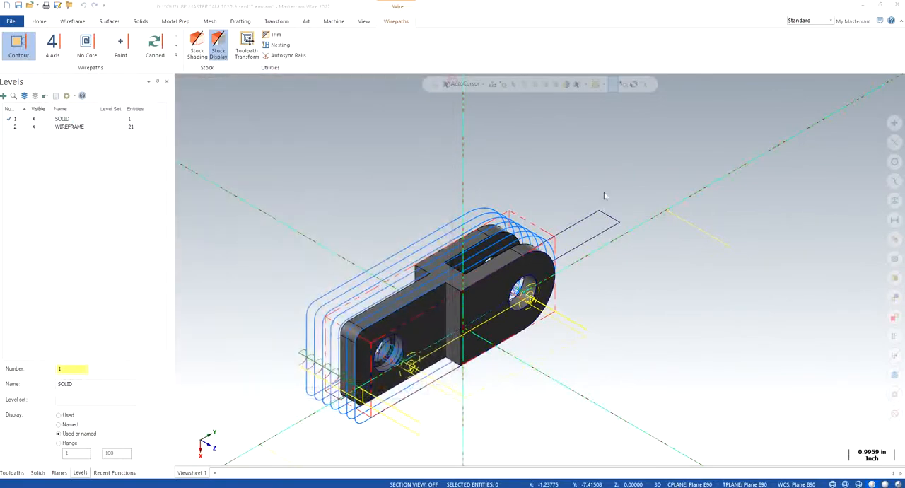
- View the part along Plane B90 and create a thread point at the midpoint of the slot profile's outer short edge
click(514, 266)
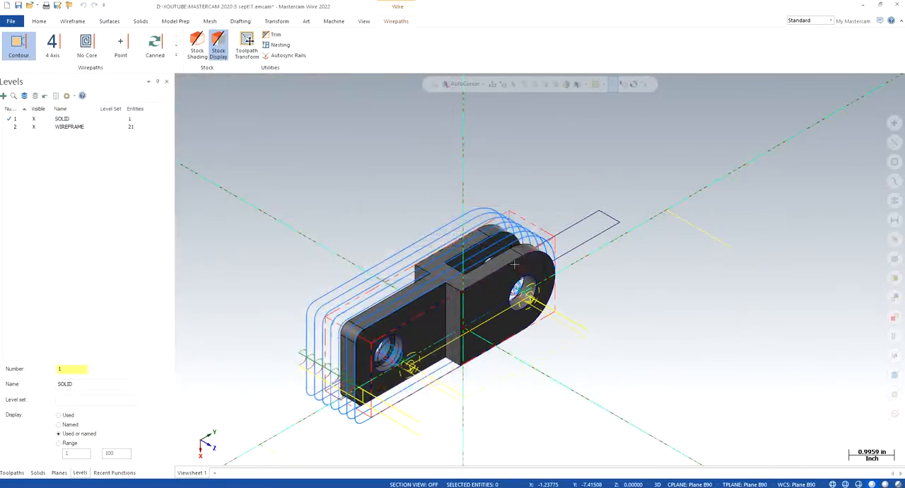
right_click(372, 192)
click(418, 245)
scroll(533, 164, up, 4)
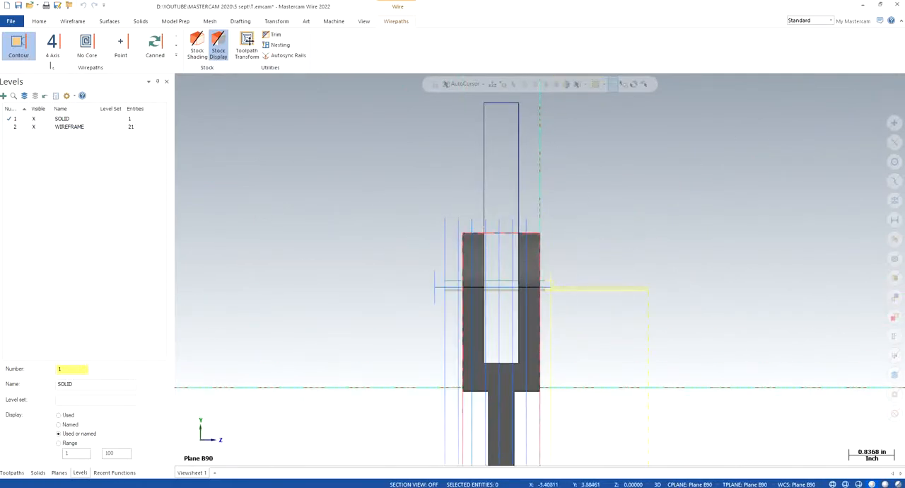
click(40, 22)
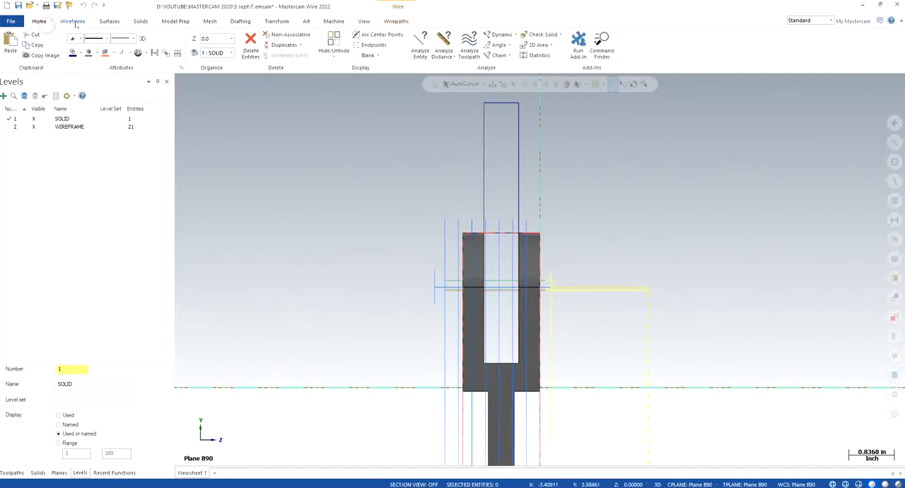
click(73, 22)
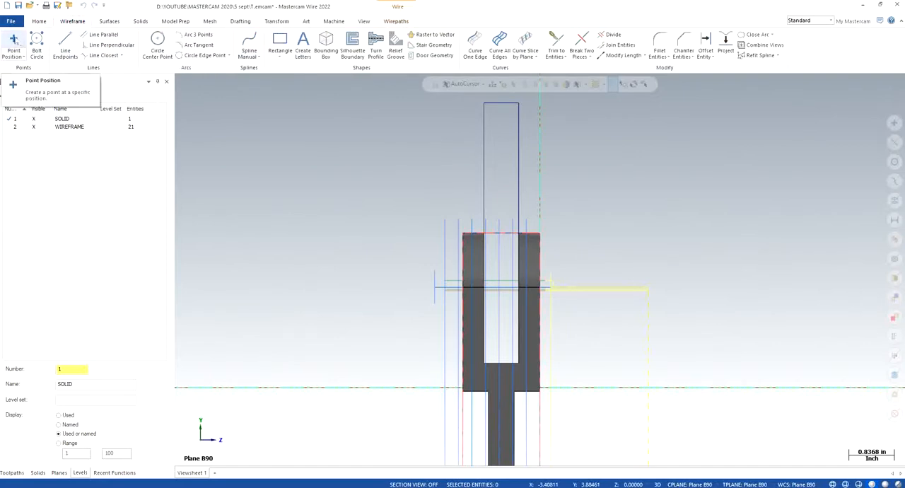
click(14, 40)
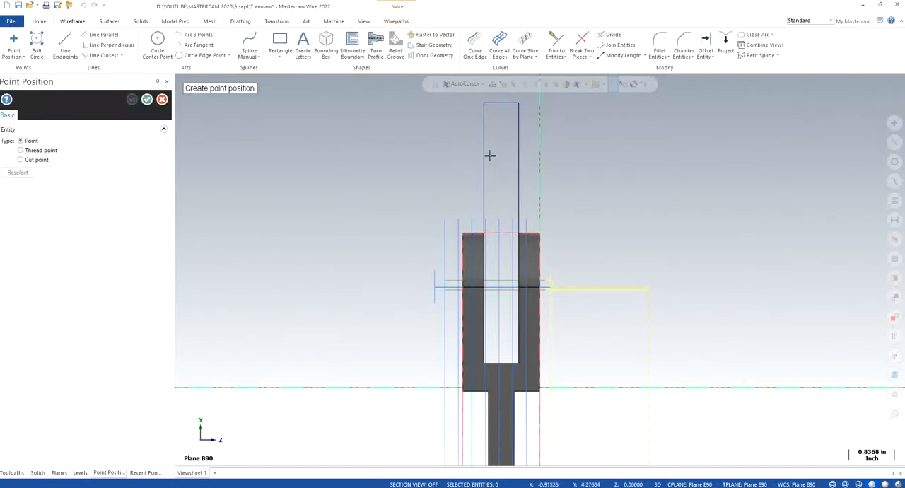
click(500, 104)
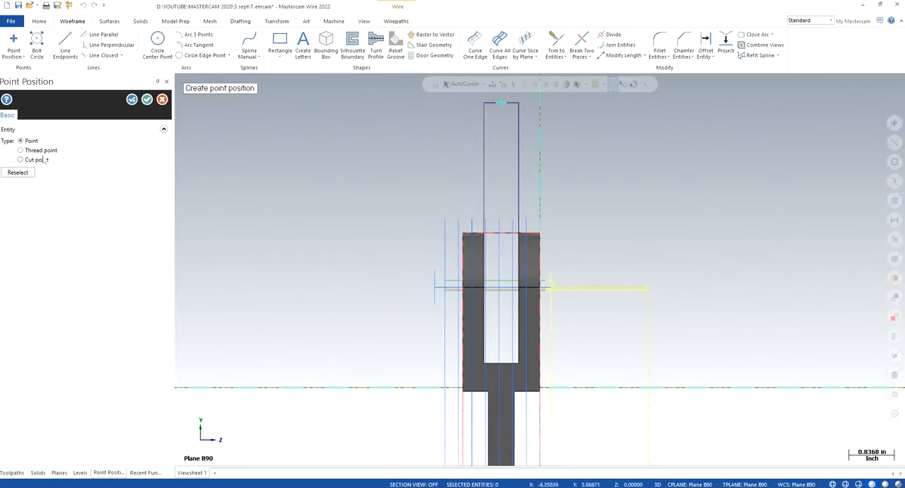
click(20, 150)
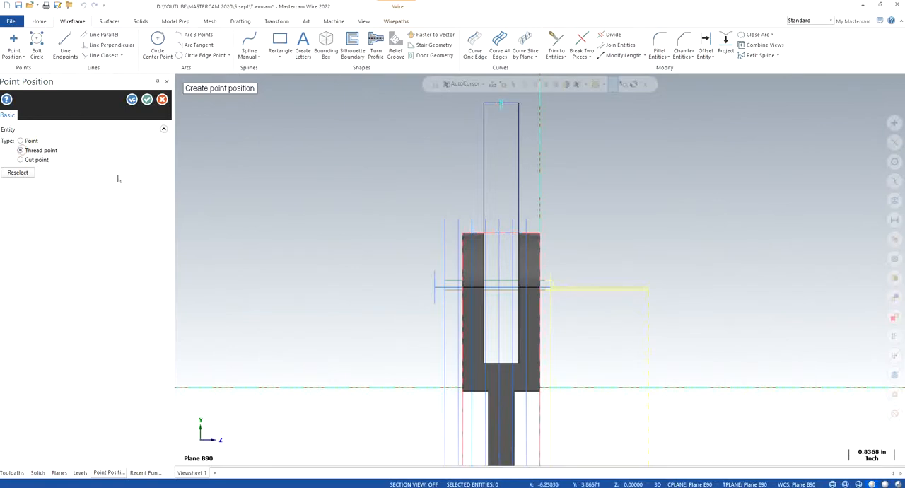
click(147, 99)
- Return to the isometric view and create a cut point at the end of the slot profile's outer short edge
scroll(662, 226, down, 1)
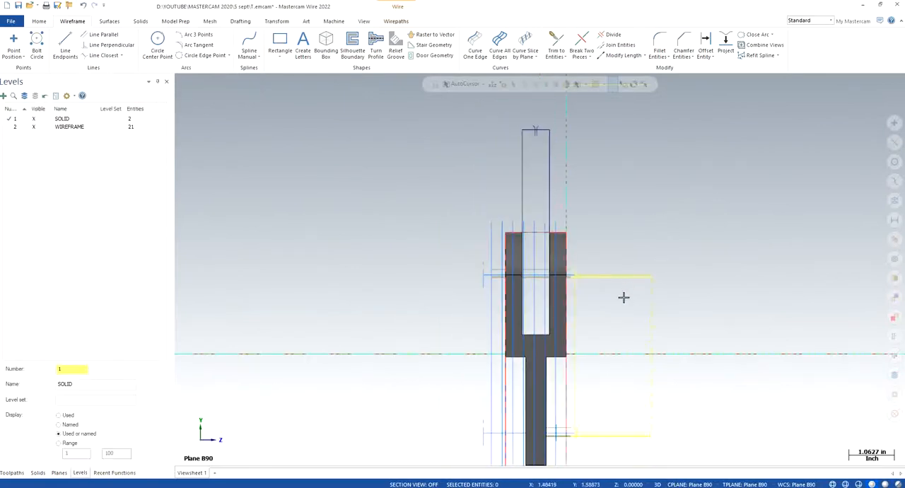
middle_drag(398, 286, 403, 212)
right_click(404, 212)
click(461, 314)
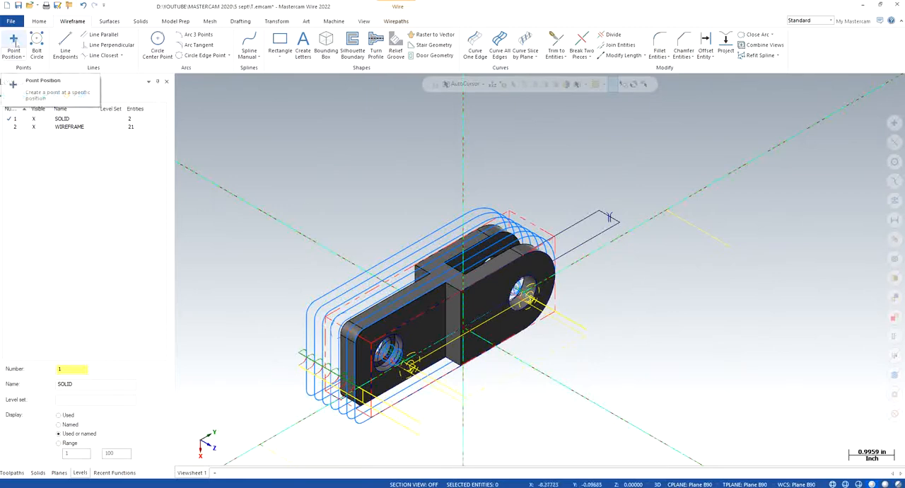
click(14, 42)
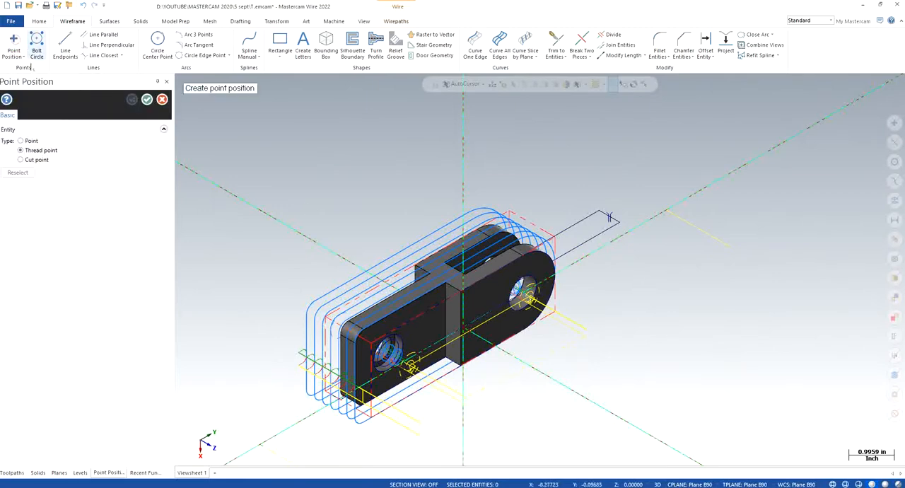
click(21, 160)
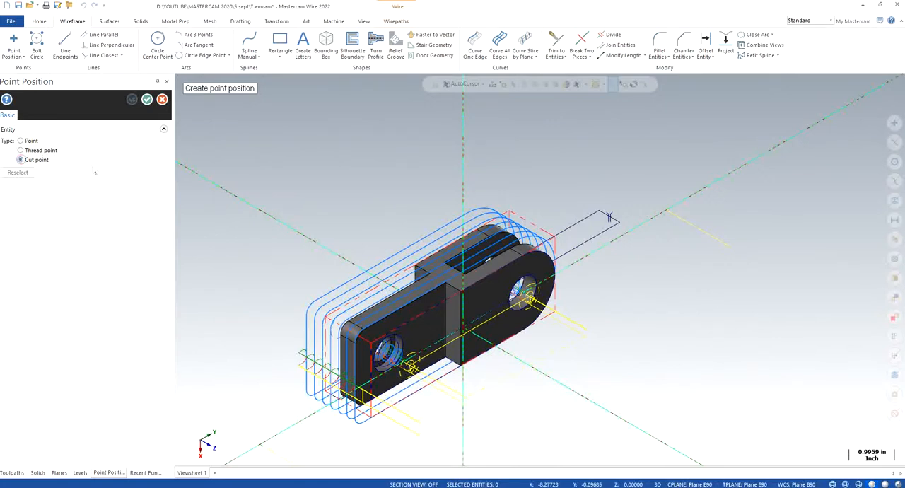
click(608, 218)
click(147, 99)
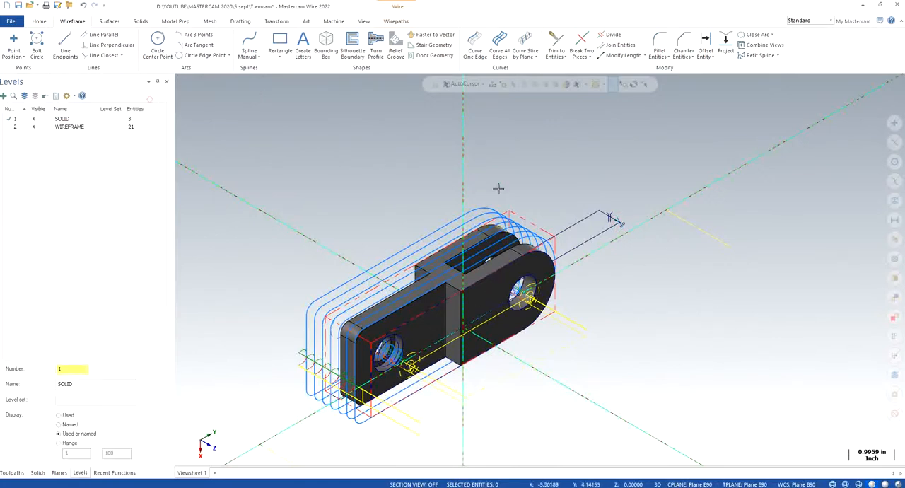
- Start a contour wirepath and chain the thread point, the closed slot profile and the cut point
scroll(665, 222, up, 2)
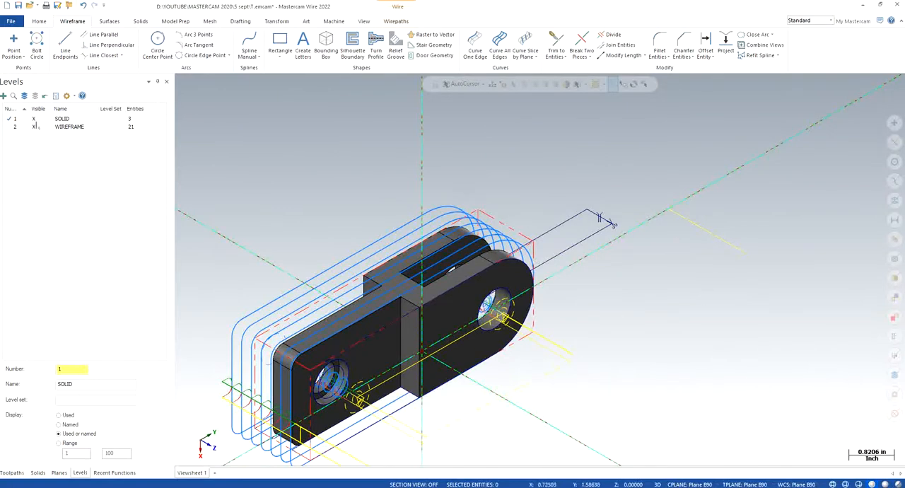
click(12, 473)
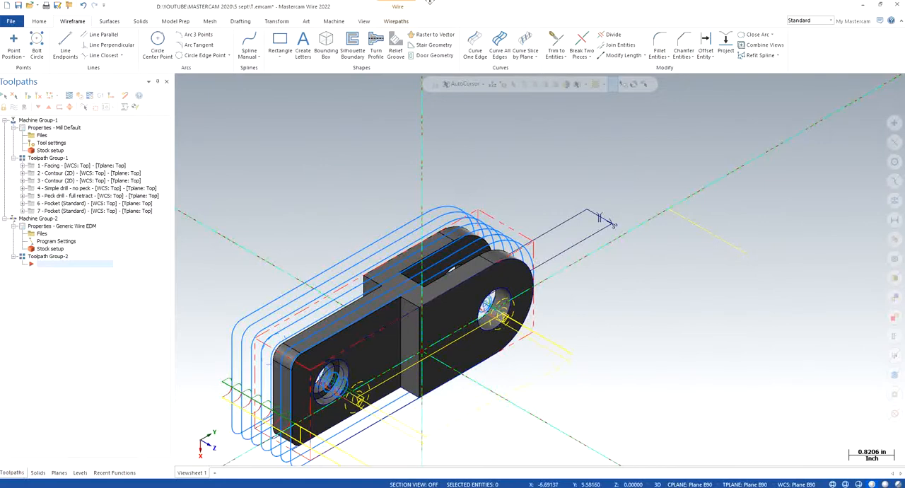
click(396, 22)
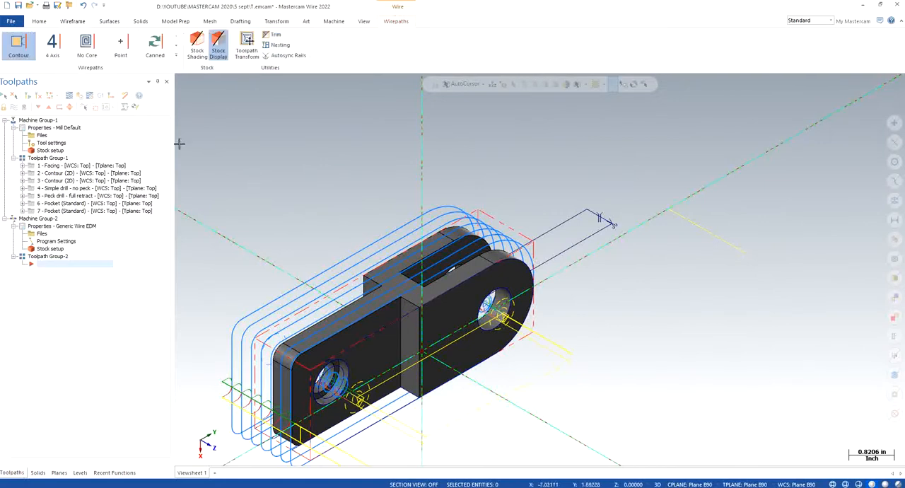
click(20, 45)
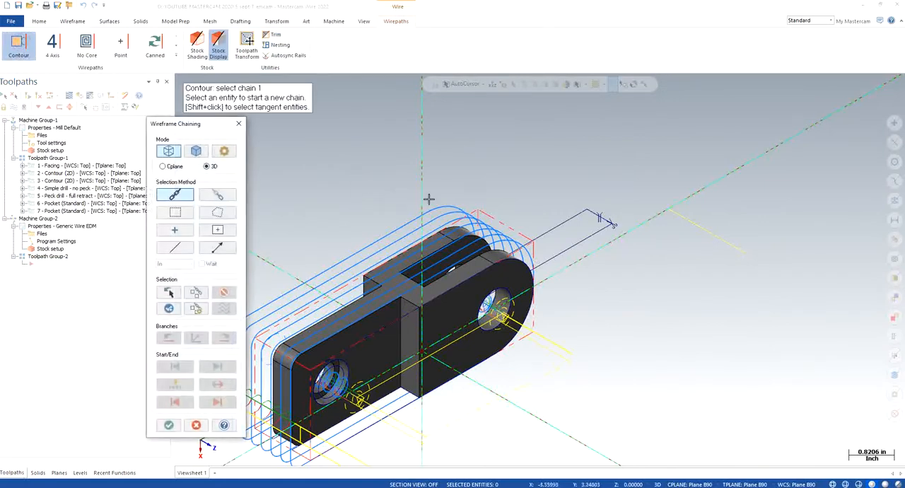
click(598, 215)
scroll(595, 181, up, 2)
click(593, 234)
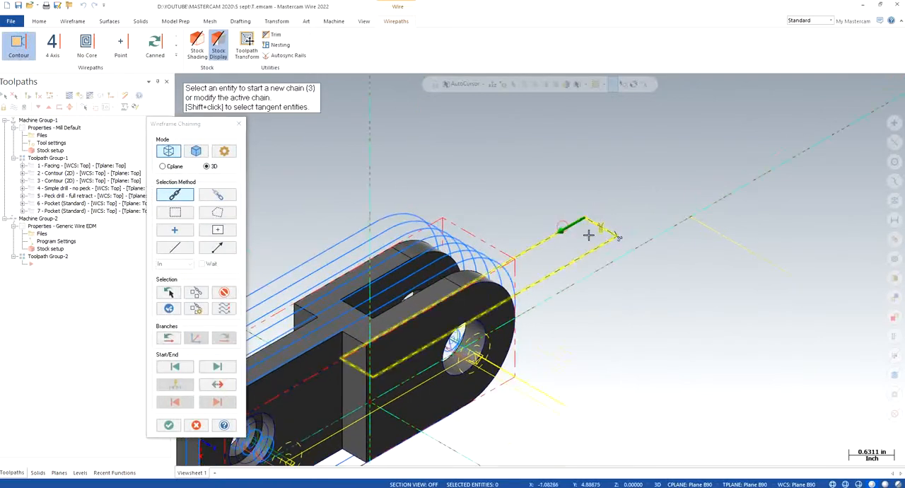
click(618, 236)
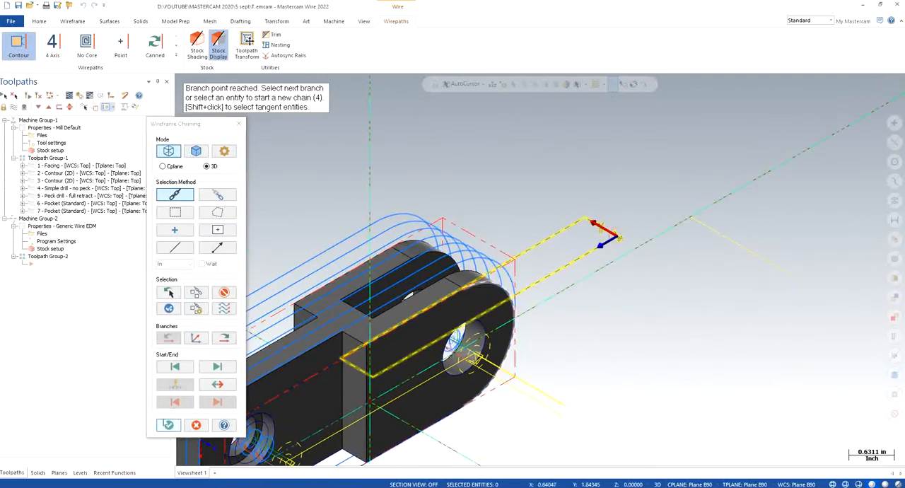
click(168, 423)
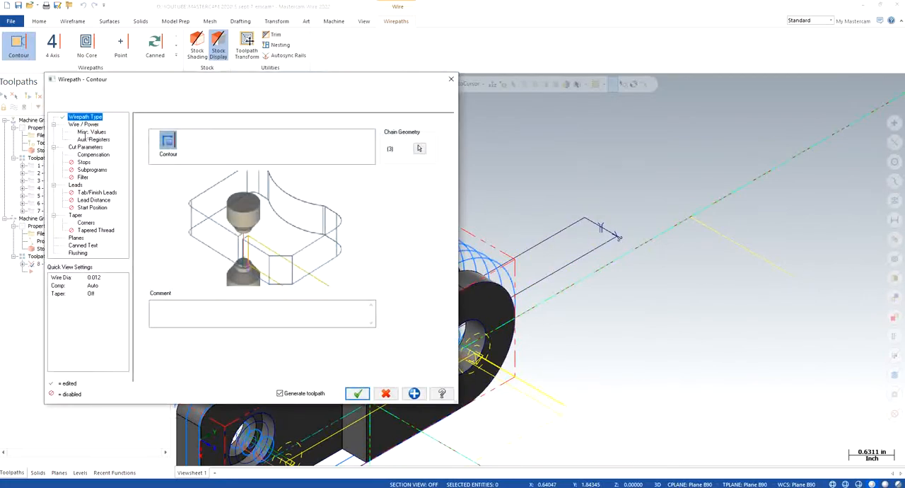
- Set the contour wirepath's wire diameter to 0.01
click(86, 124)
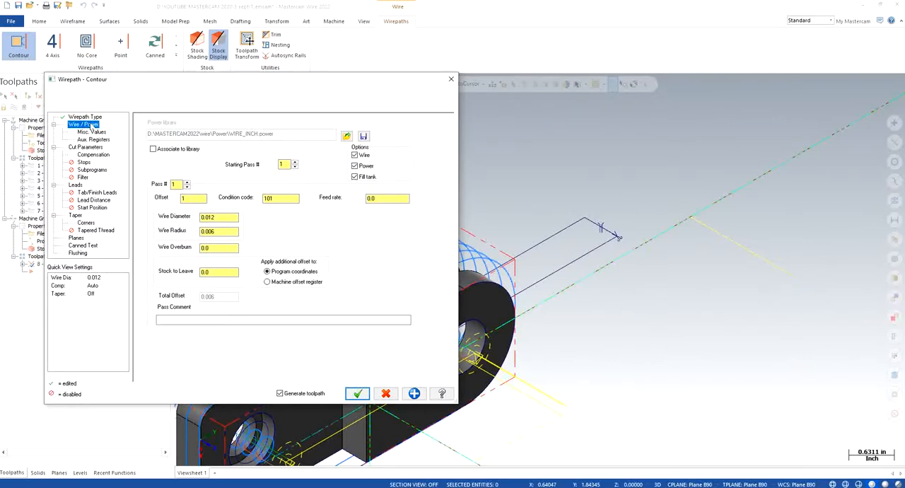
double_click(235, 215)
text(0)
- Review the wirepath's miscellaneous values, auxiliary registers, cut parameters, compensation, stops, subprograms, filter, leads and start position
click(98, 133)
click(90, 140)
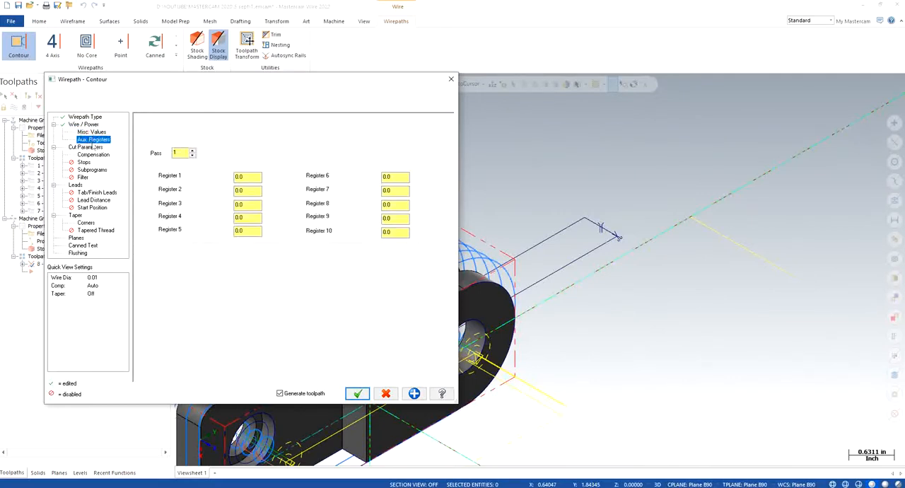
click(86, 146)
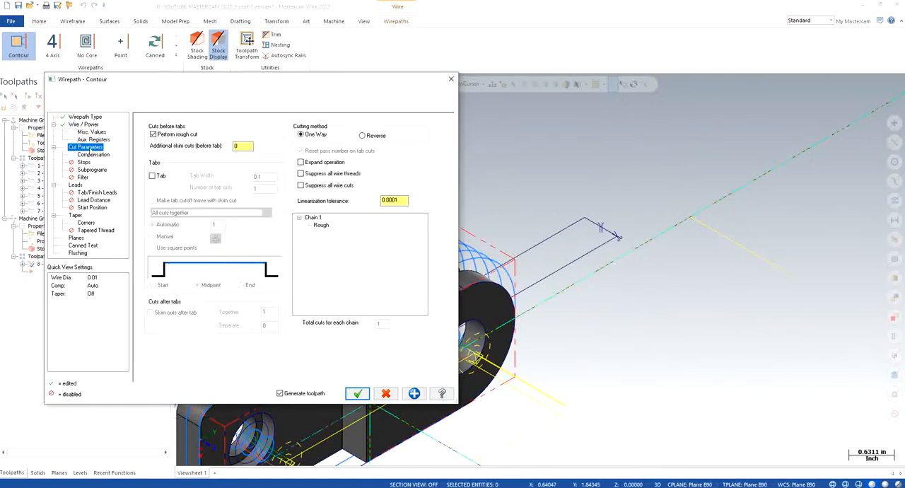
click(94, 155)
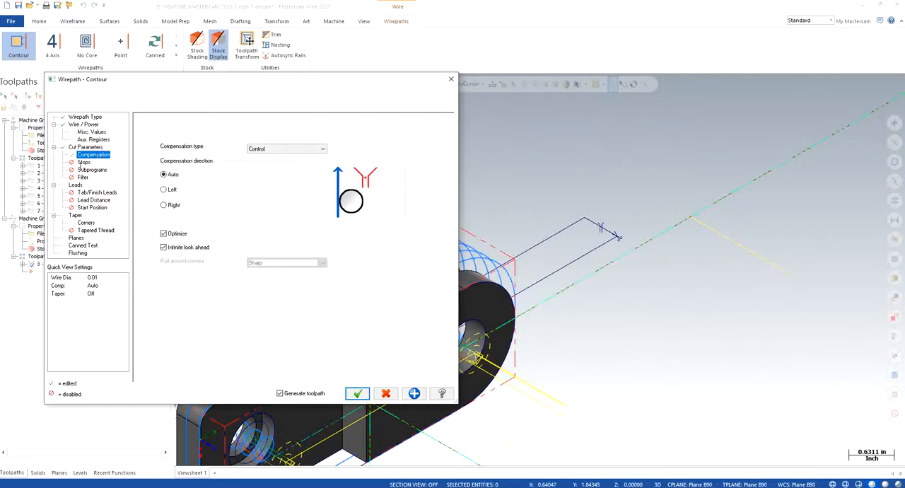
click(81, 163)
click(90, 170)
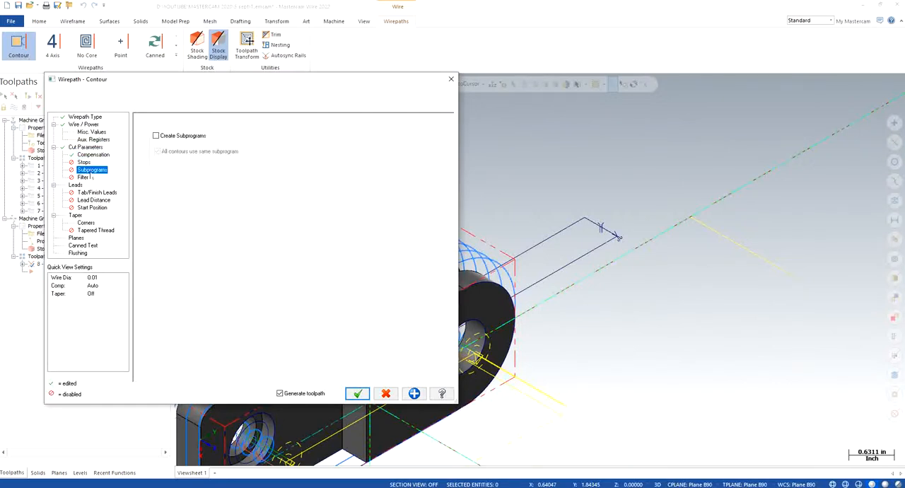
click(85, 178)
click(76, 185)
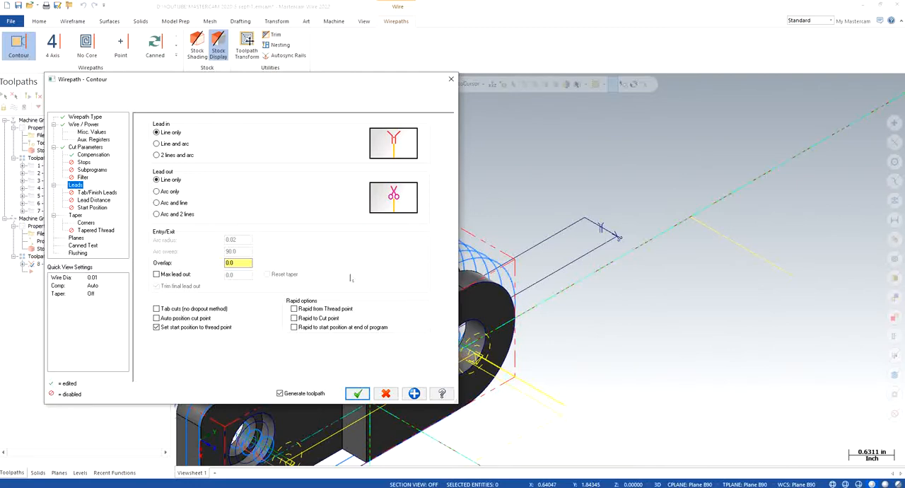
click(96, 192)
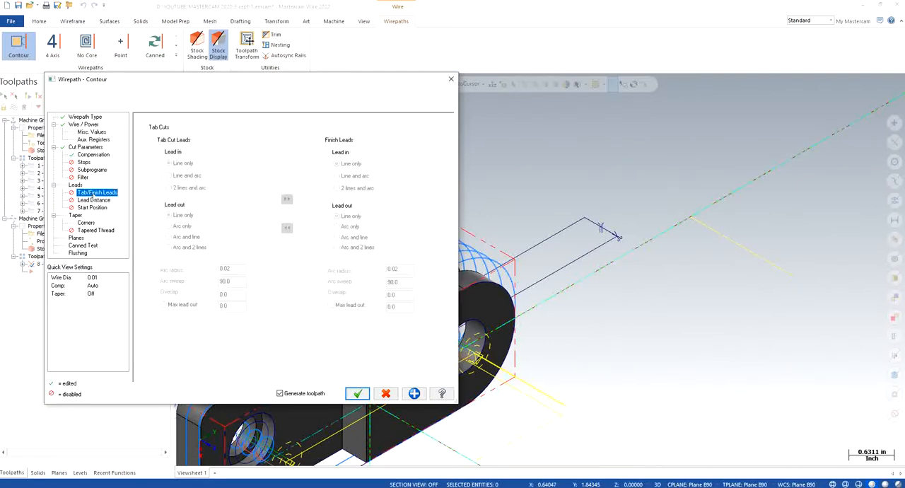
click(93, 200)
click(92, 207)
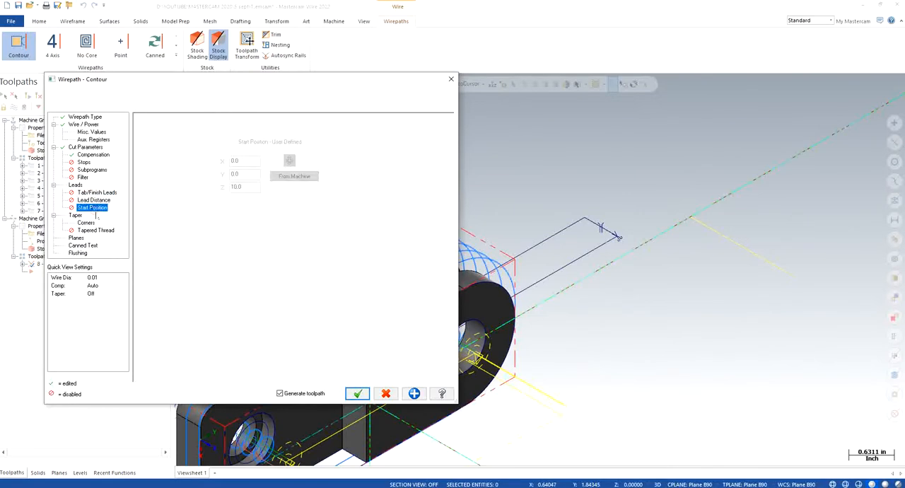
- Try the tab cuts (no dropout method) option in the lead settings and clear it again
click(78, 186)
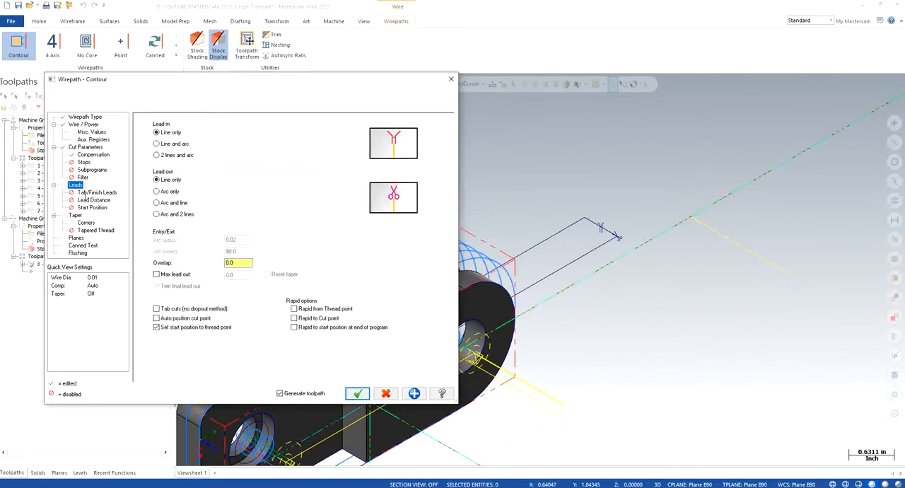
click(156, 309)
click(87, 201)
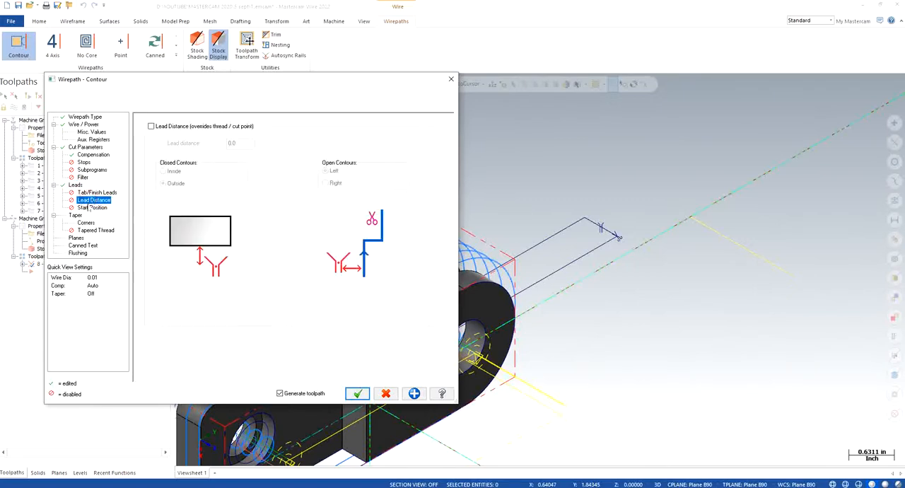
click(90, 207)
click(75, 185)
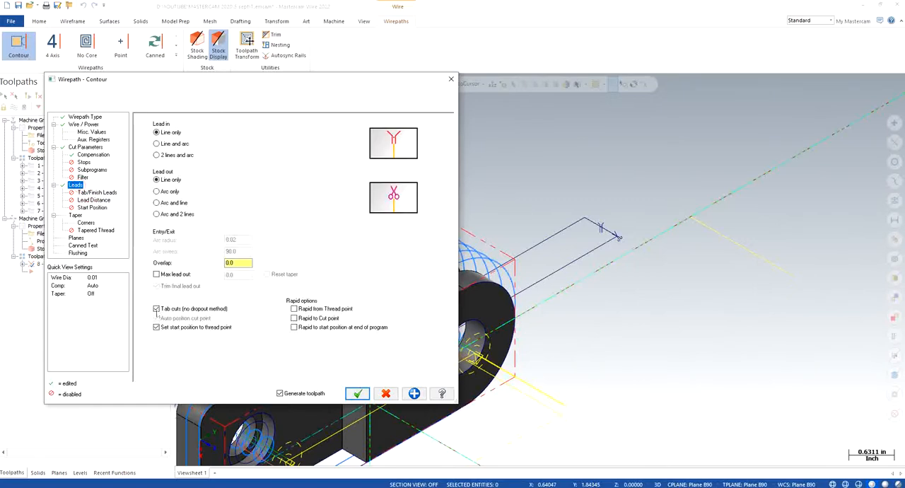
click(157, 309)
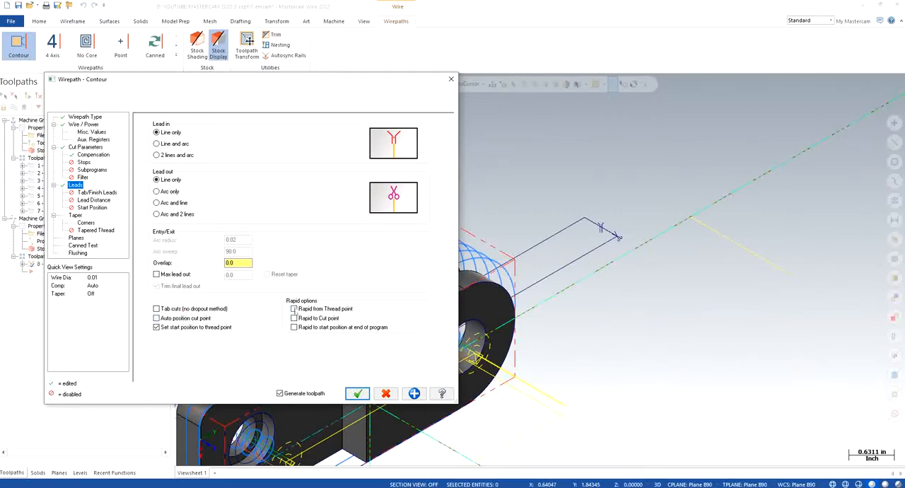
- Enable rapid from thread point, rapid to cut point and rapid to start position at end of program in the lead settings
click(98, 193)
click(76, 185)
click(307, 309)
click(310, 327)
click(90, 193)
click(92, 200)
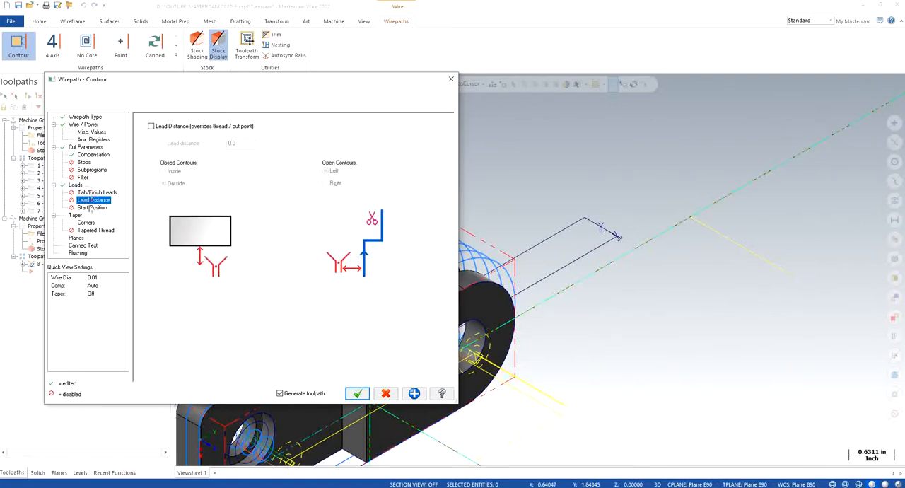
click(91, 207)
click(82, 192)
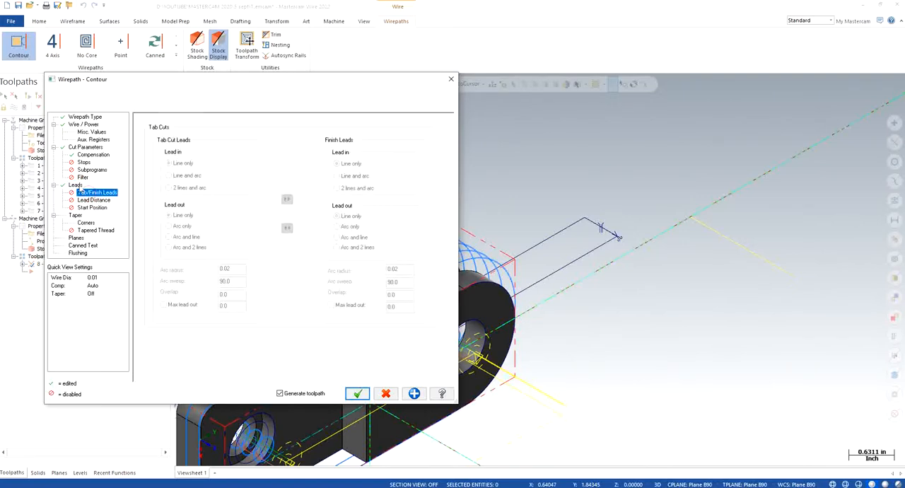
click(75, 185)
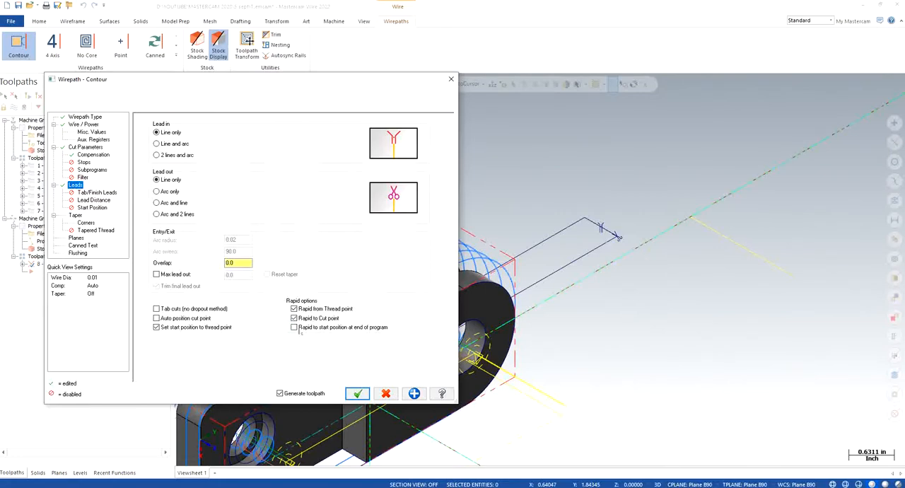
click(97, 208)
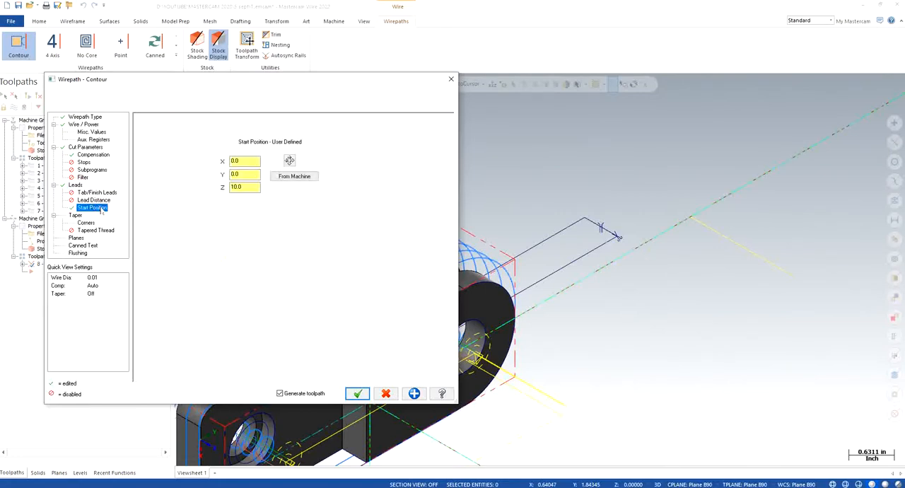
click(75, 185)
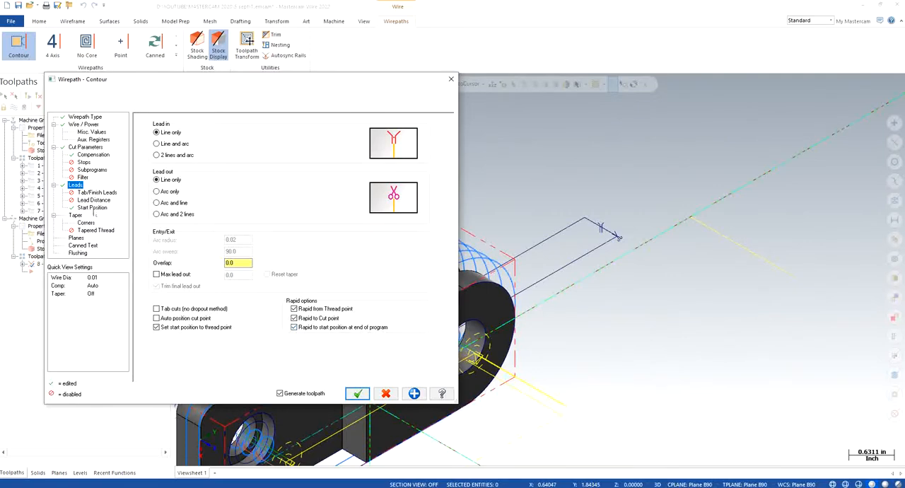
- Set the user-defined start position by picking the thread point at X -0.71, Y 5.25 in the model
click(92, 208)
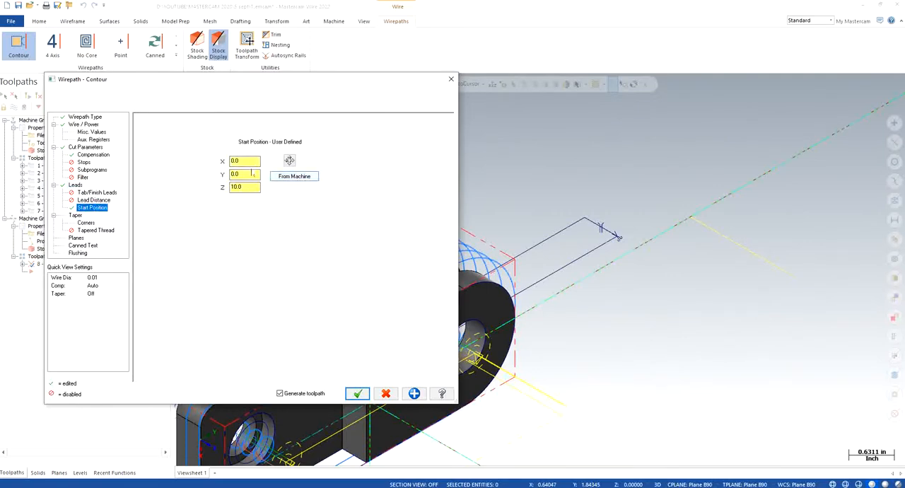
click(289, 161)
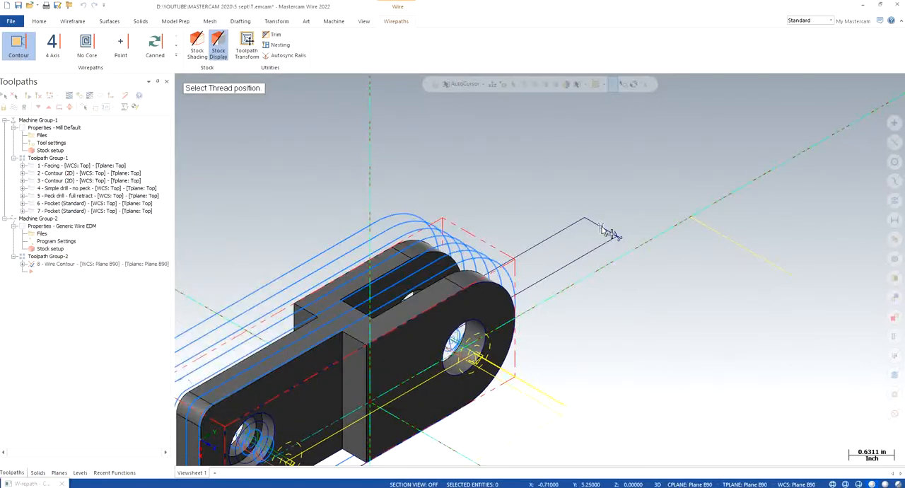
click(601, 230)
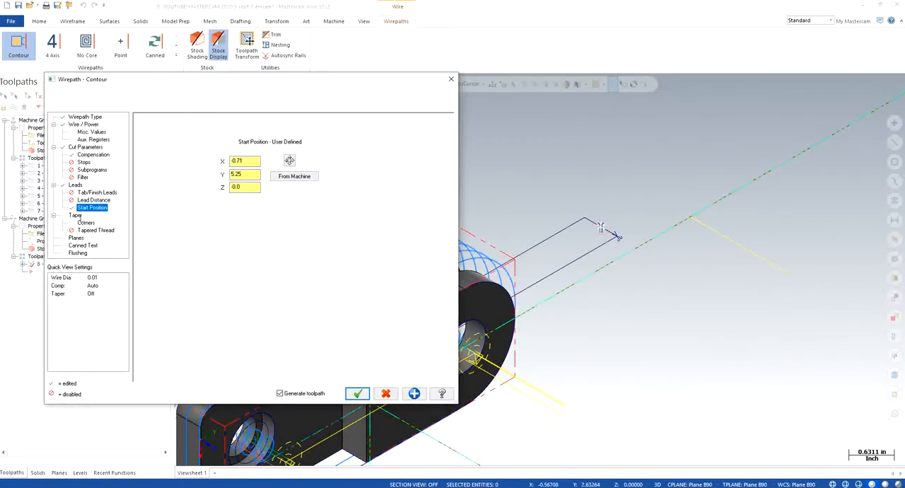
- Set the absolute taper heights: rapid height 1.5, UV trim plane 1.25, XY height -1.0 and XY trim plane -1.25
click(76, 215)
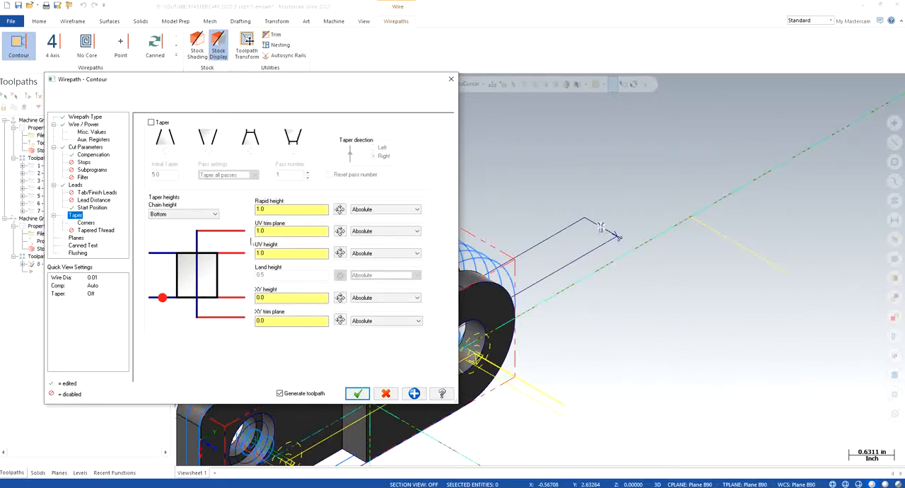
double_click(306, 210)
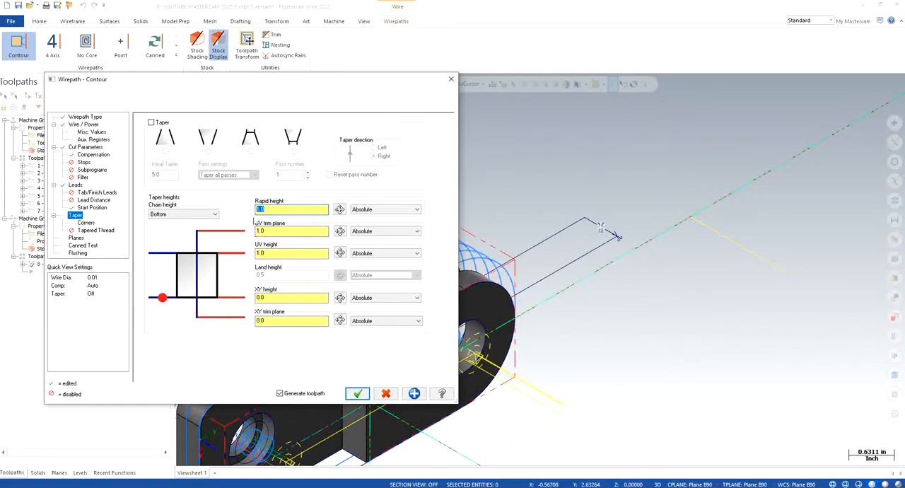
click(340, 210)
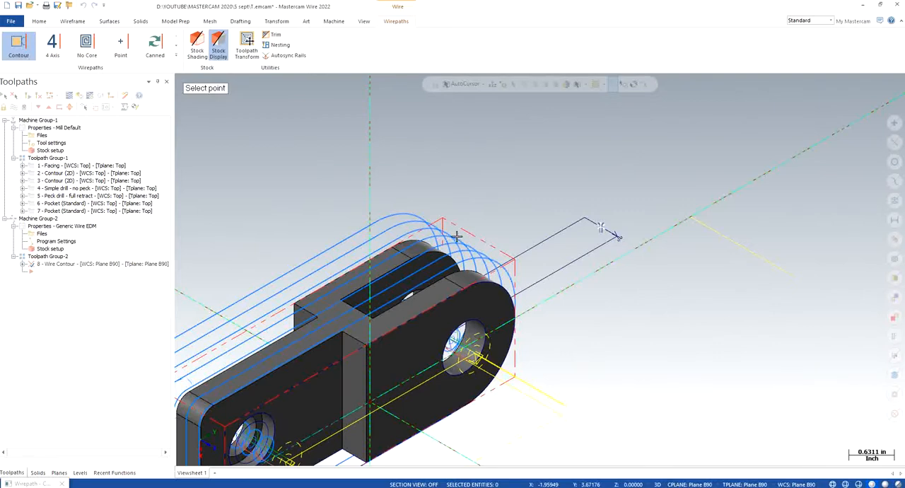
click(463, 288)
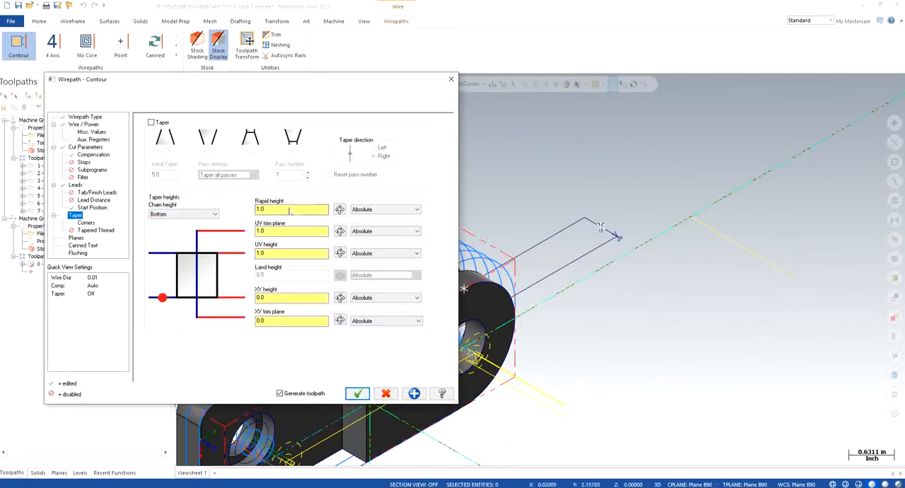
double_click(288, 208)
double_click(275, 230)
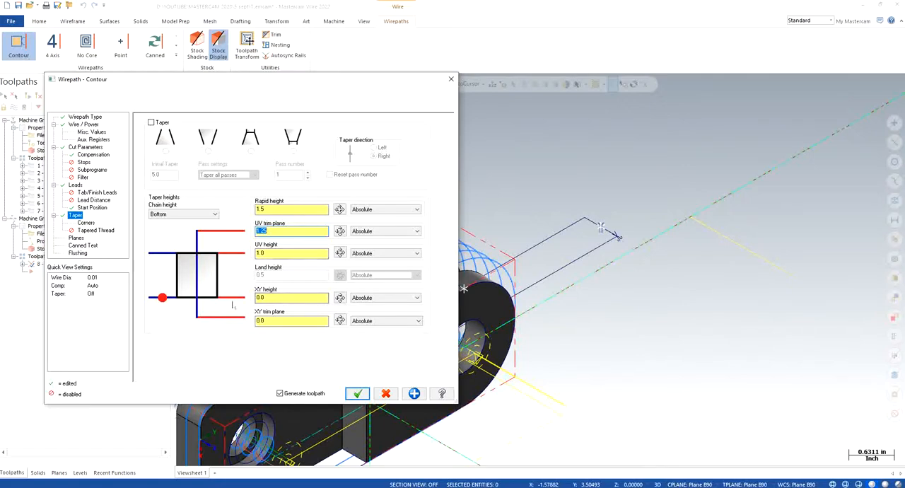
click(357, 394)
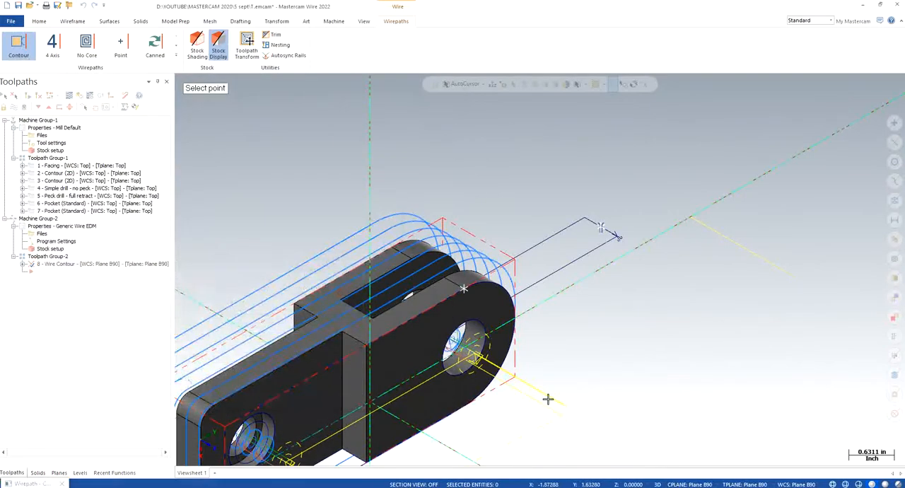
click(468, 407)
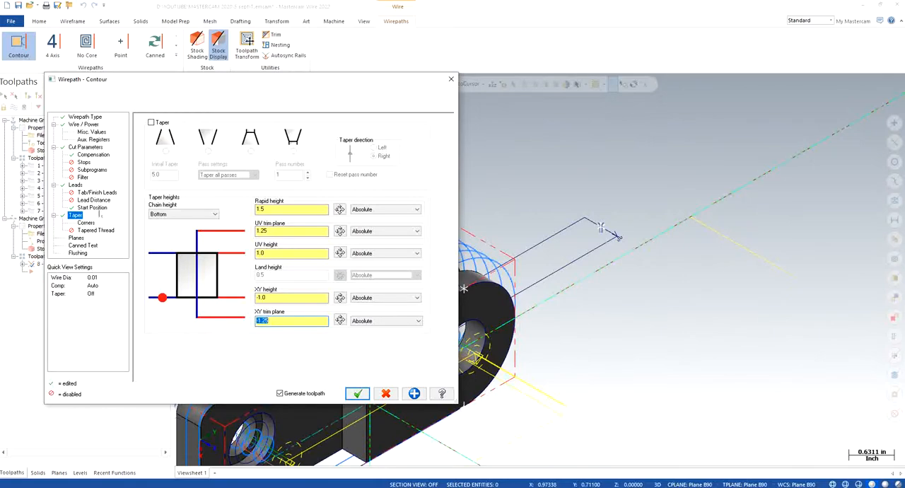
- Check the wirepath's planes, accept the contour parameters and confirm the three chains to generate the wirepath
click(76, 237)
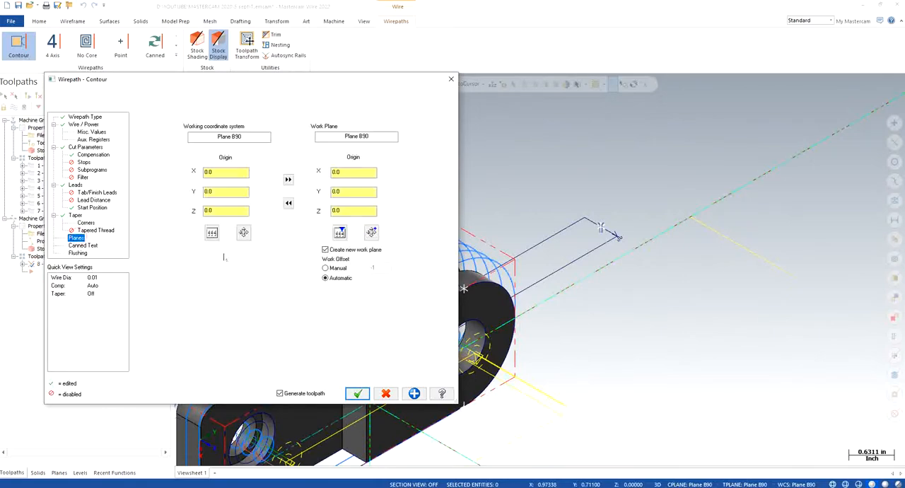
click(357, 393)
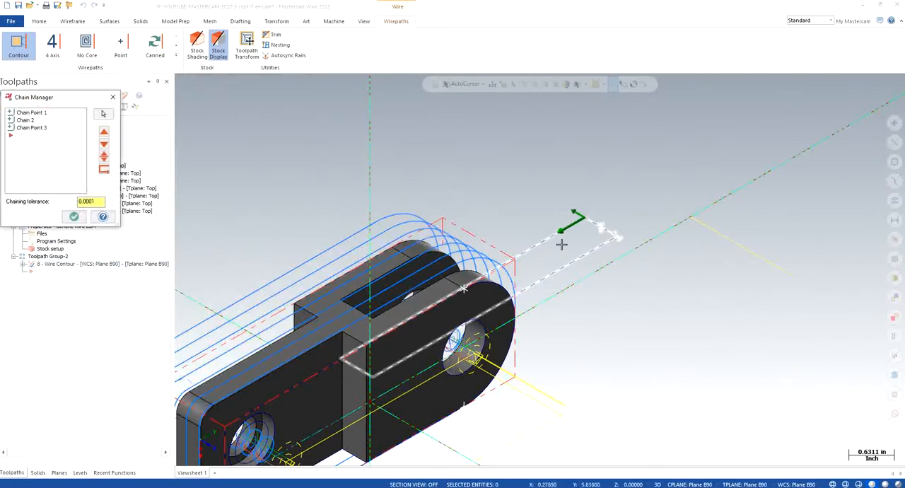
click(73, 217)
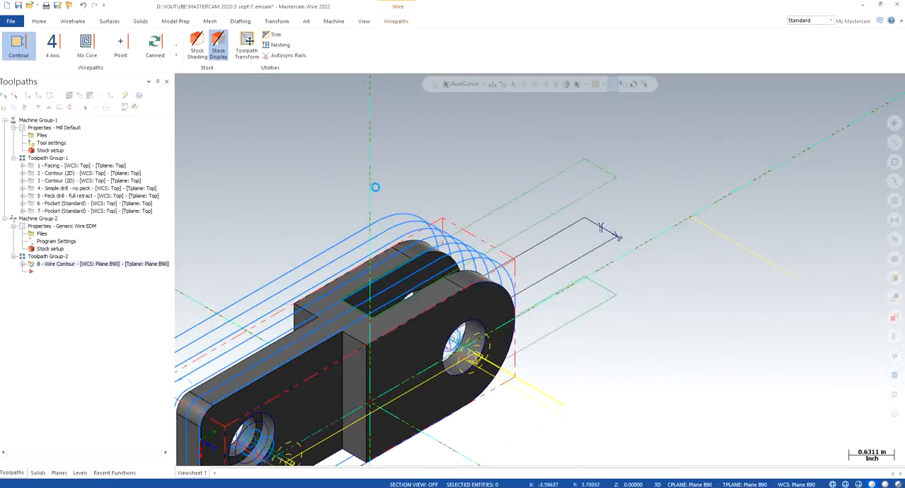
- Backplot the wire contour at an adjusted speed, inspect the wire motion around the slot and close the simulation
scroll(386, 211, down, 5)
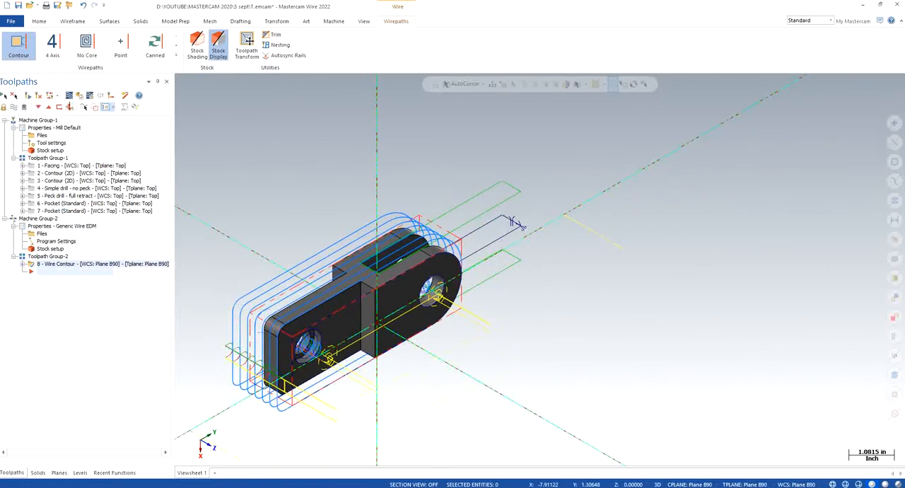
click(68, 95)
click(182, 81)
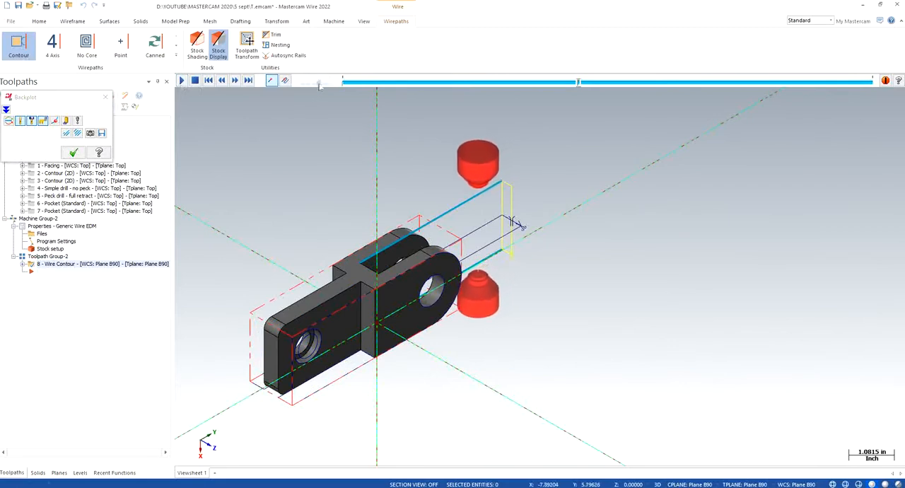
drag(319, 84, 329, 84)
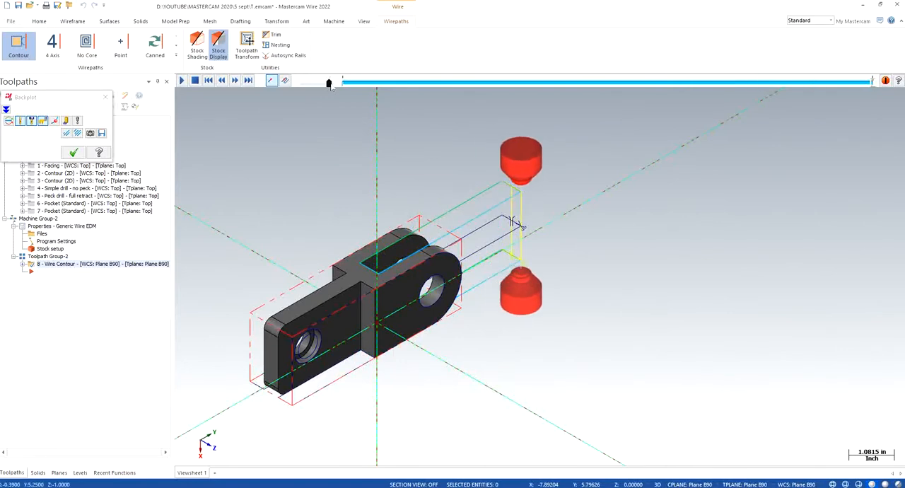
scroll(470, 188, up, 1)
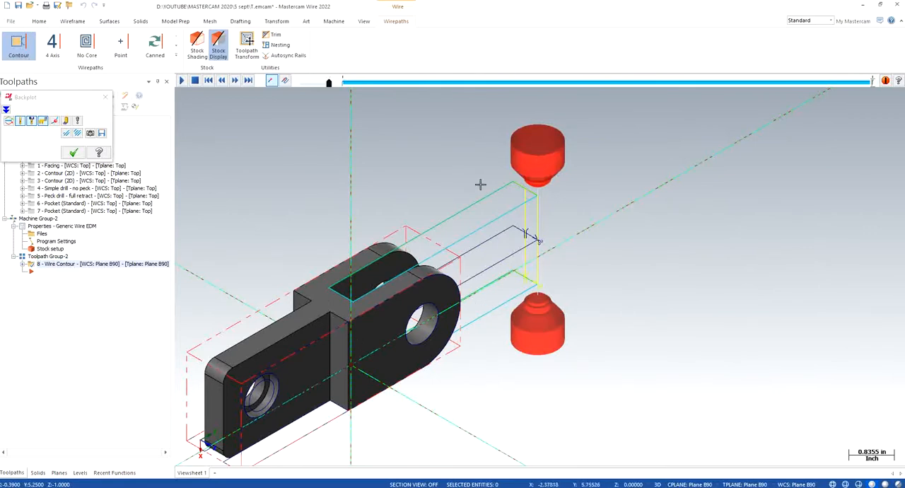
click(73, 153)
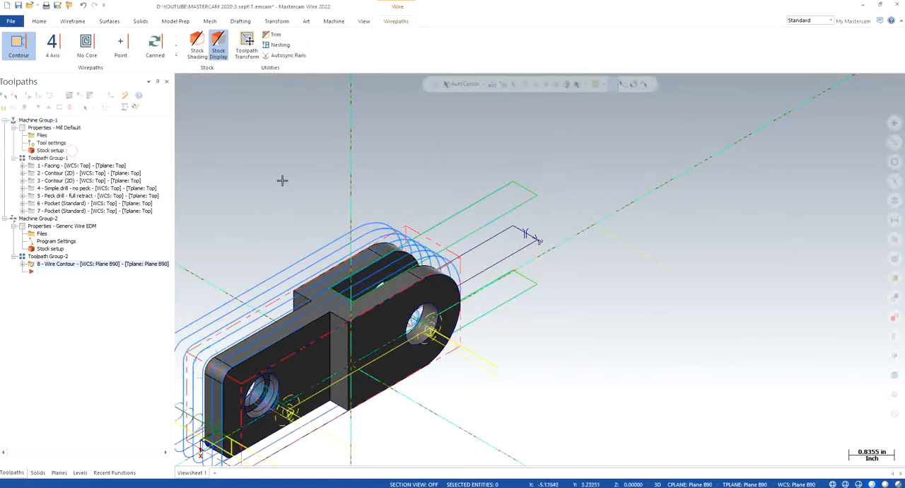
- Duplicate the wire contour operation twice within Toolpath Group-2
click(62, 302)
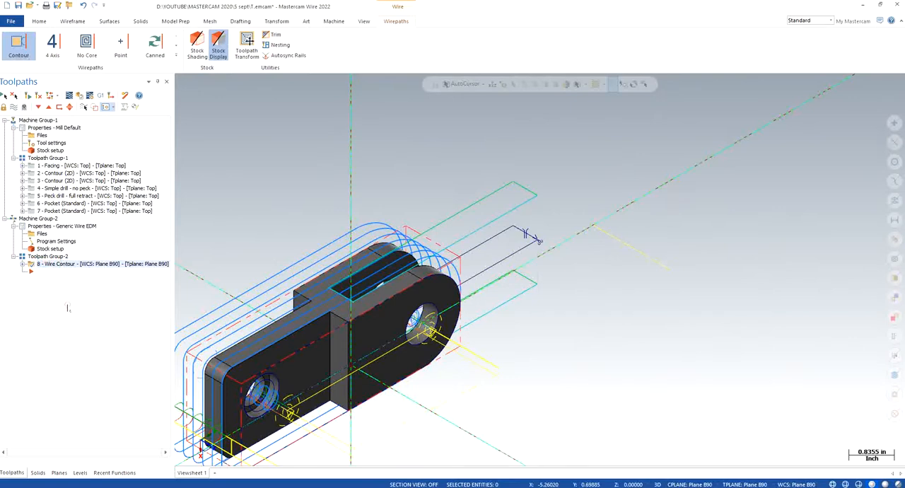
key(ctrl+v)
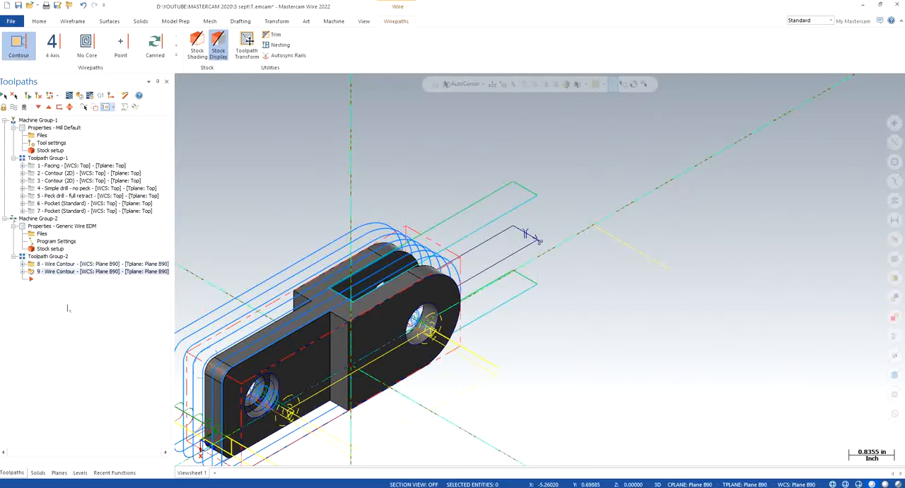
key(ctrl+v)
click(23, 272)
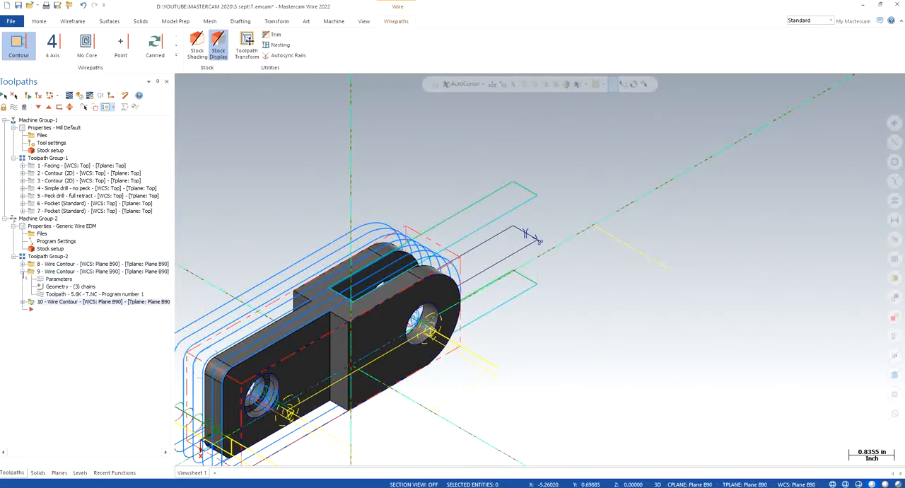
click(63, 286)
right_click(40, 162)
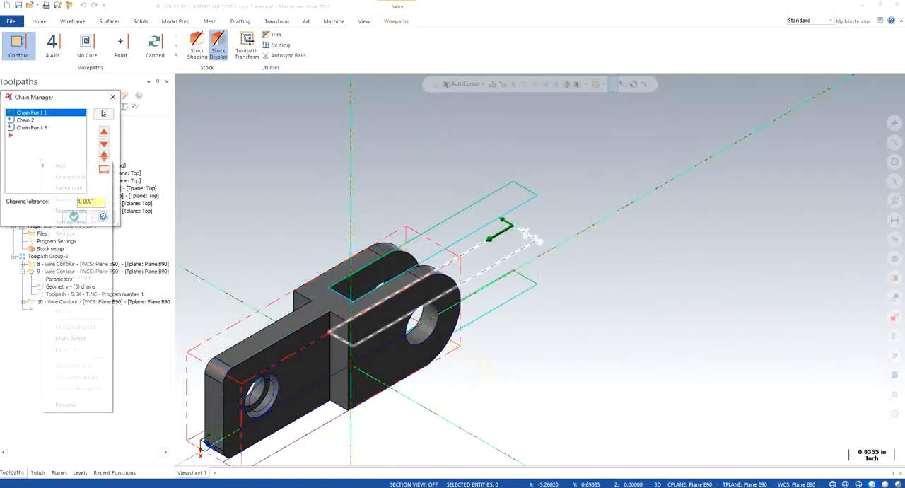
click(69, 188)
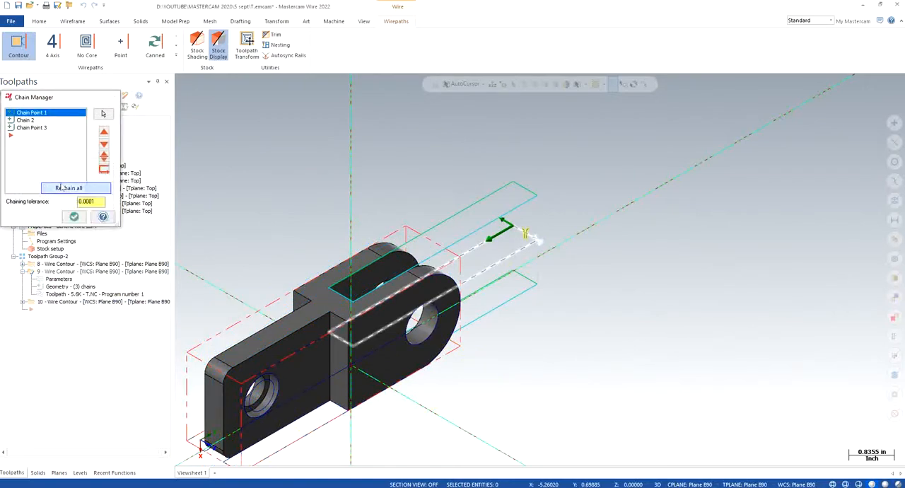
scroll(436, 382, down, 2)
scroll(404, 384, down, 2)
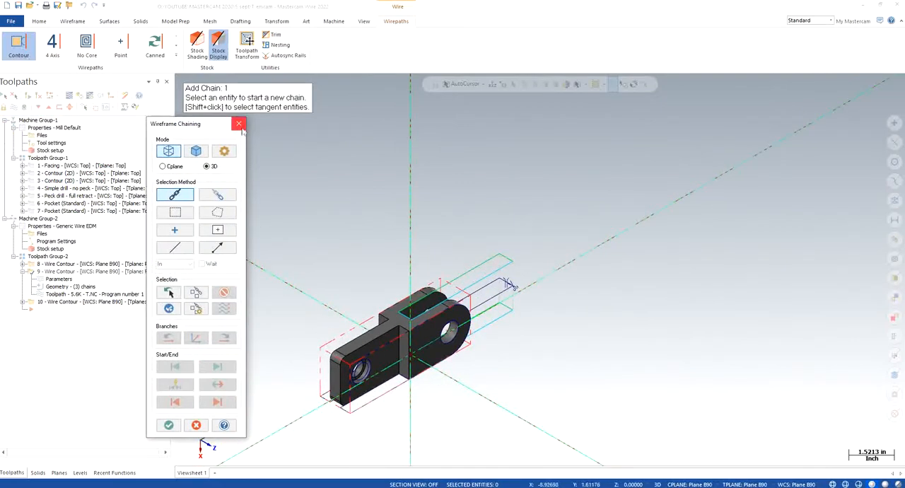
click(340, 313)
right_click(340, 312)
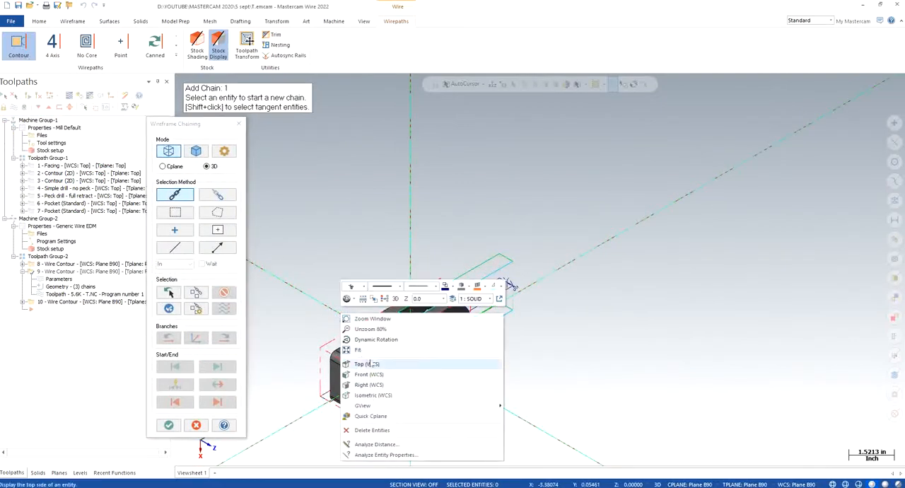
click(369, 359)
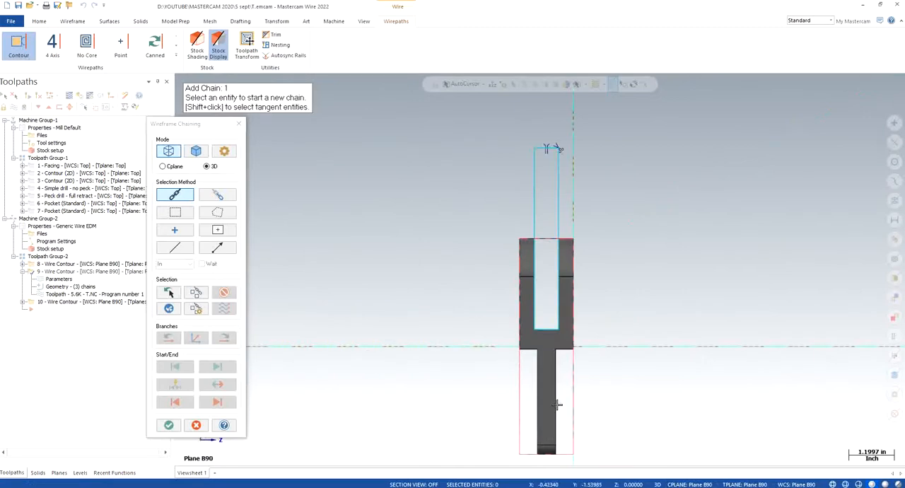
scroll(574, 448, up, 3)
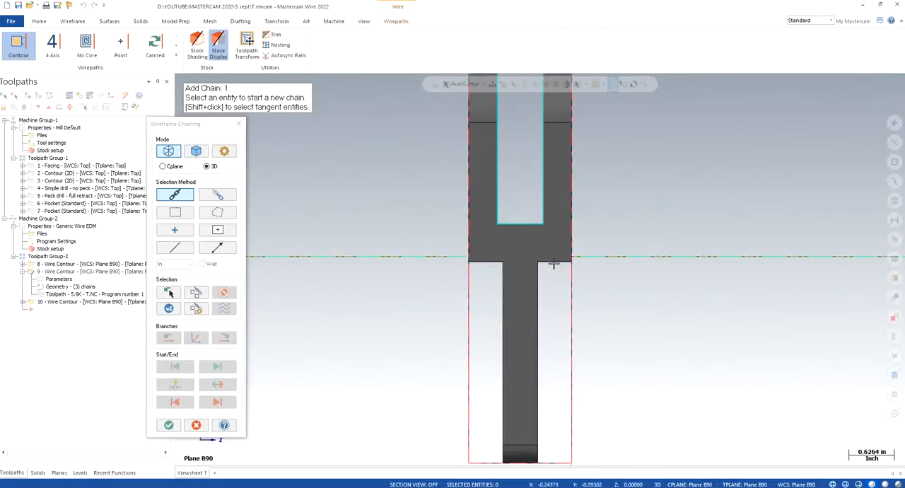
click(238, 124)
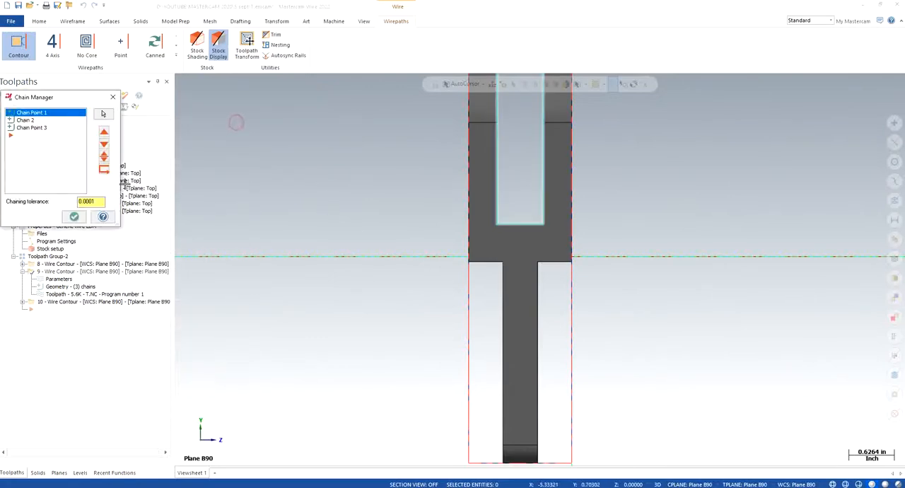
click(114, 97)
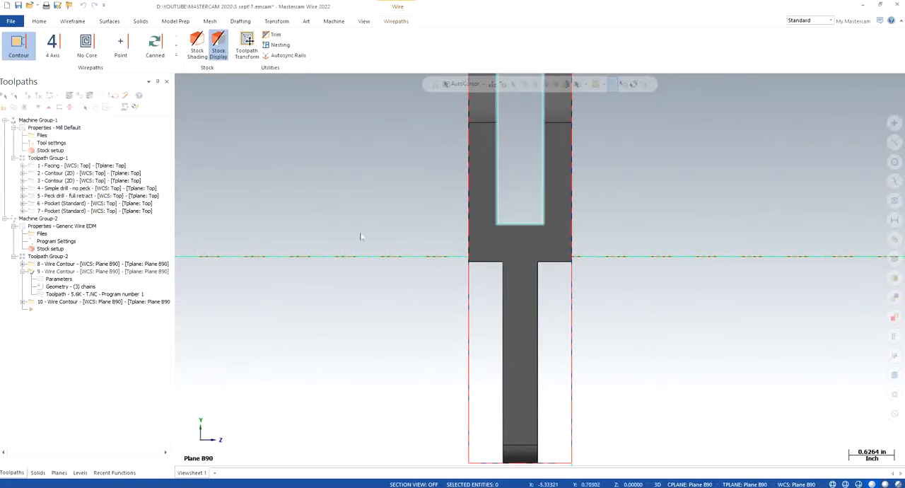
- Hide the toolpath display of all milling operations in Machine Group-1 and inspect the bare part in isometric view
right_click(289, 249)
click(322, 341)
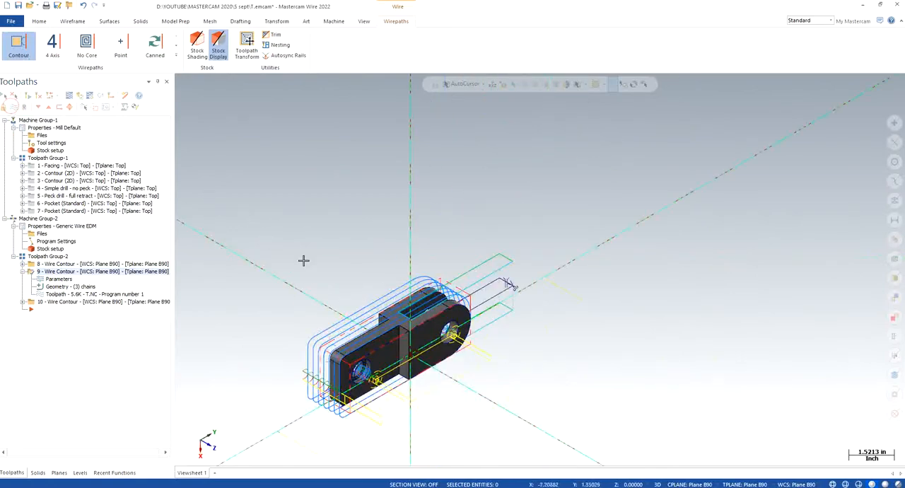
click(24, 120)
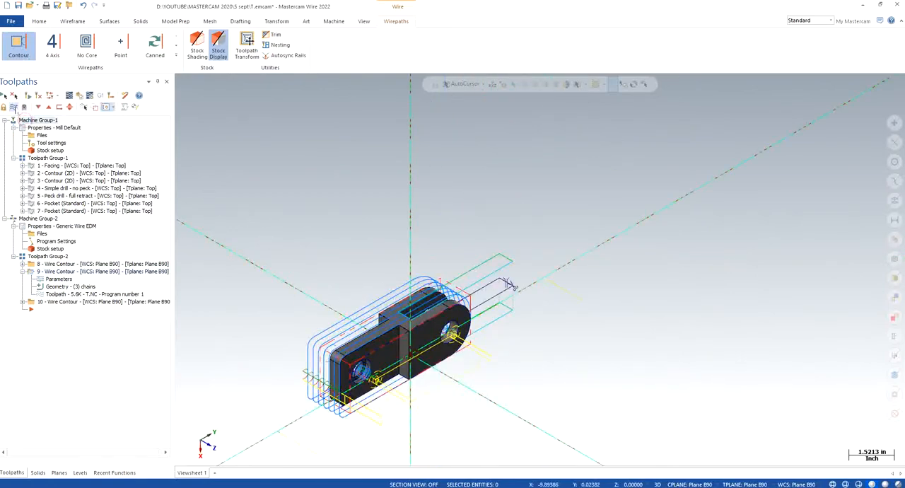
click(15, 106)
click(320, 236)
scroll(404, 342, up, 3)
scroll(406, 404, up, 2)
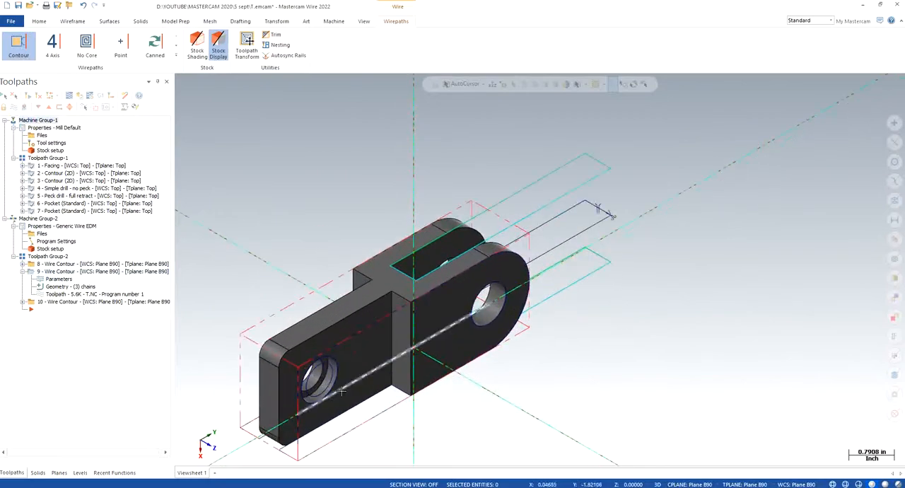
scroll(377, 410, up, 1)
mouse_move(378, 411)
middle_down()
mouse_move(378, 423)
mouse_move(352, 365)
mouse_move(302, 350)
mouse_move(244, 403)
mouse_move(249, 413)
middle_up()
right_click(282, 257)
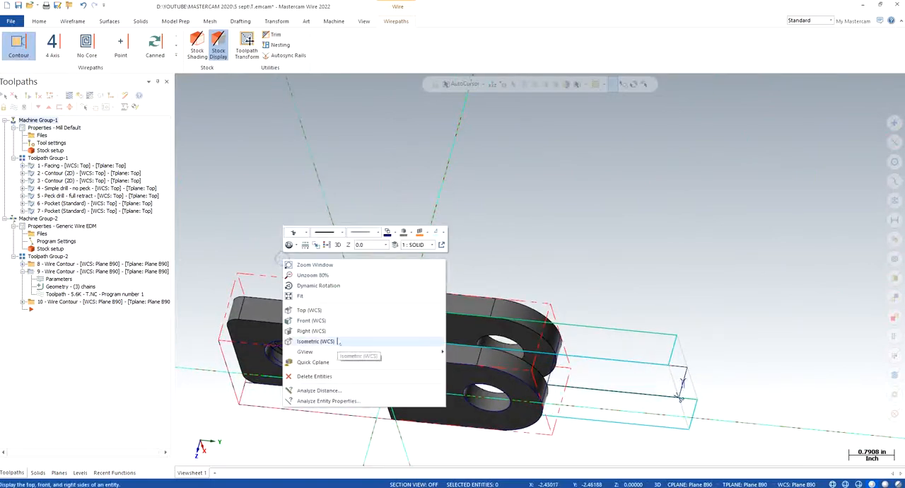
click(329, 340)
- Make the WIREFRAME level active and hide the SOLID level so only the wireframe geometry shows
click(80, 472)
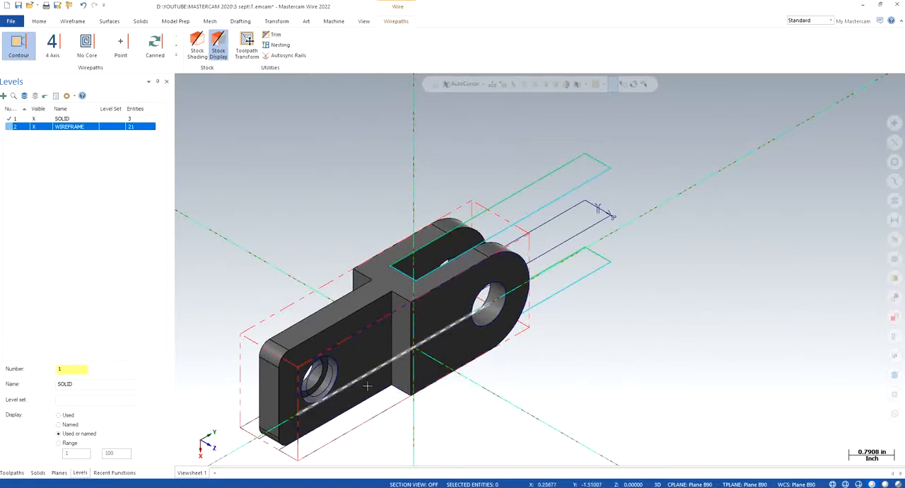
click(35, 121)
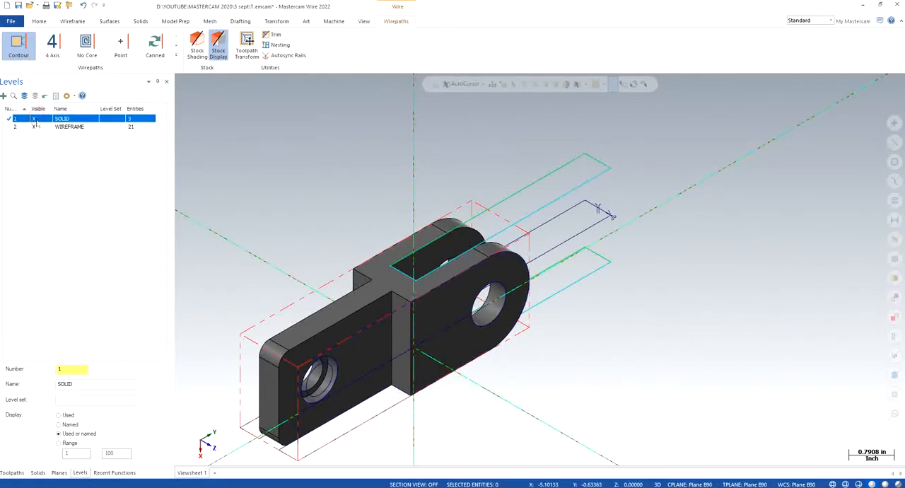
click(16, 128)
click(34, 120)
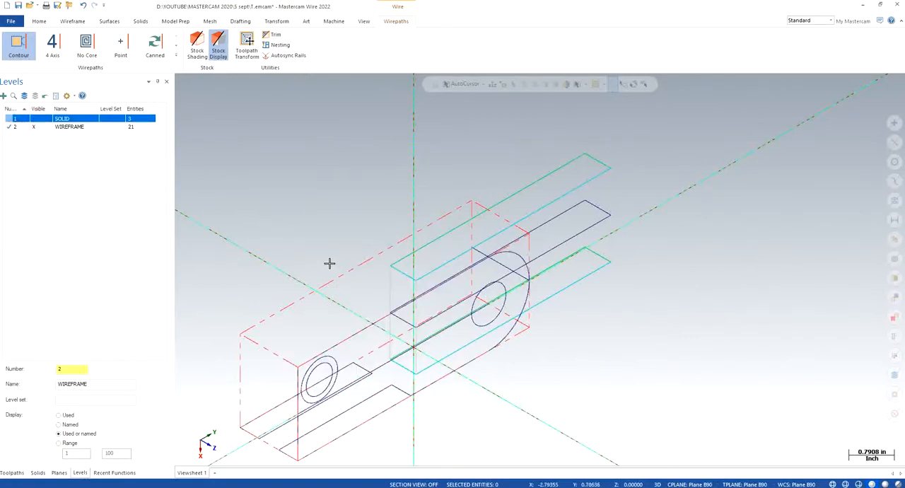
mouse_move(331, 264)
middle_down()
mouse_move(323, 287)
mouse_move(333, 268)
middle_up()
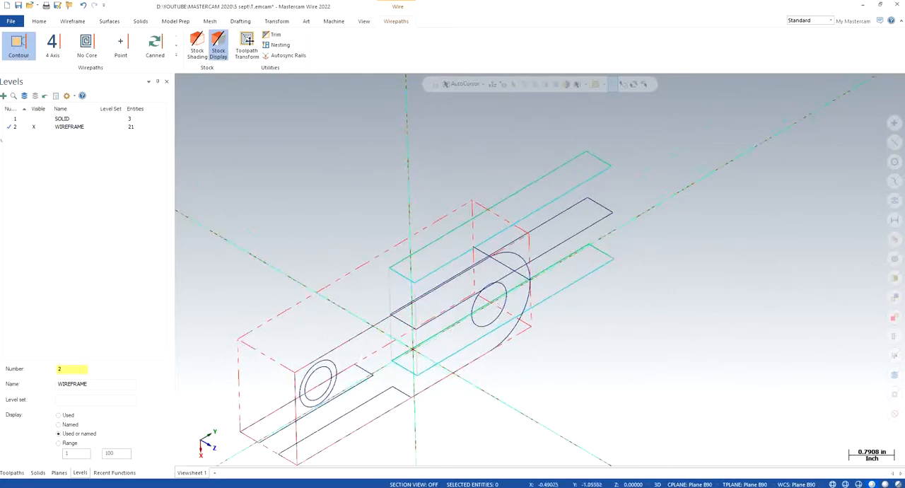
right_click(269, 176)
click(323, 259)
middle_drag(322, 400, 296, 429)
click(12, 472)
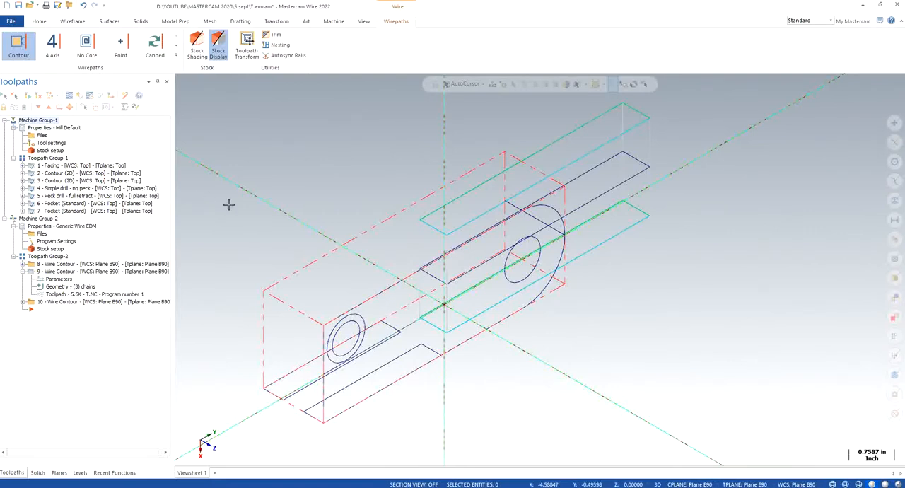
- Offset copies of the short end lines of both side rectangles outward by 1.0, beyond the part's narrow end
right_click(308, 225)
click(343, 271)
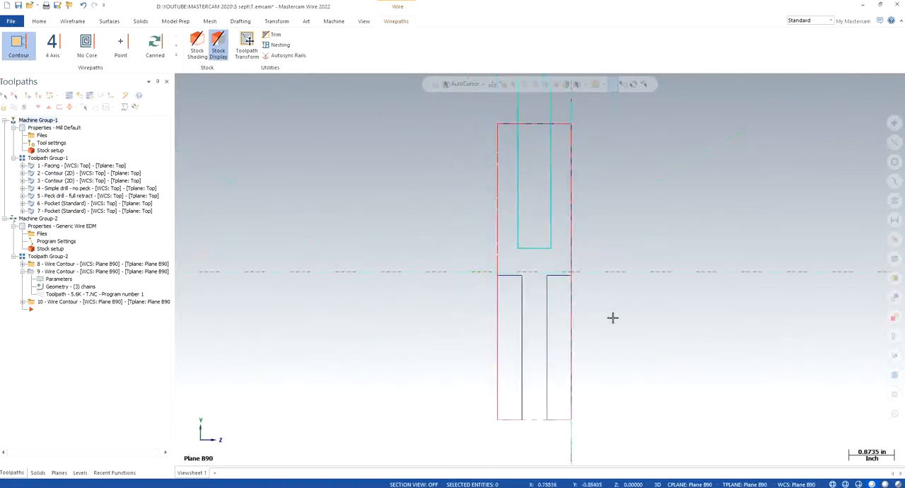
scroll(576, 438, up, 2)
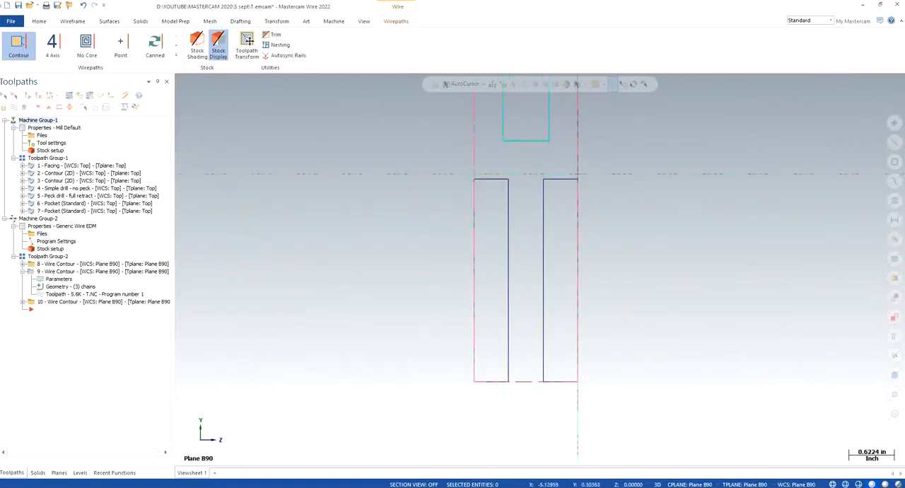
click(73, 21)
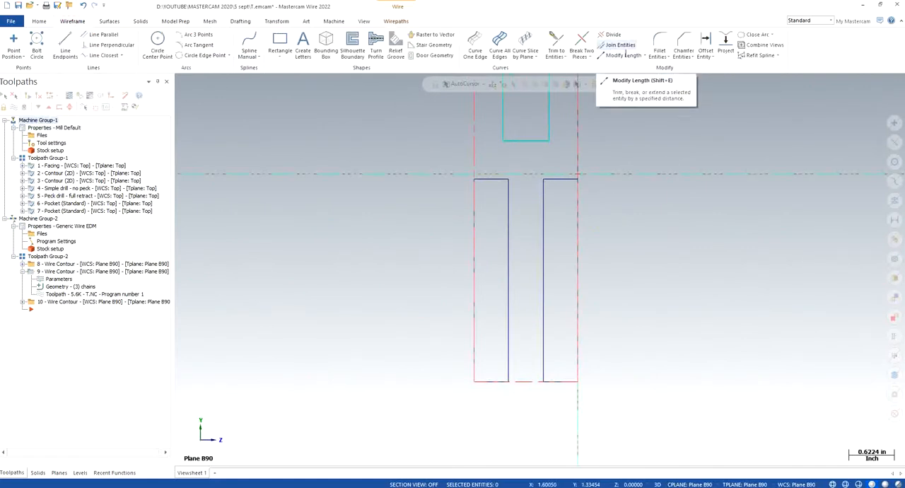
click(705, 41)
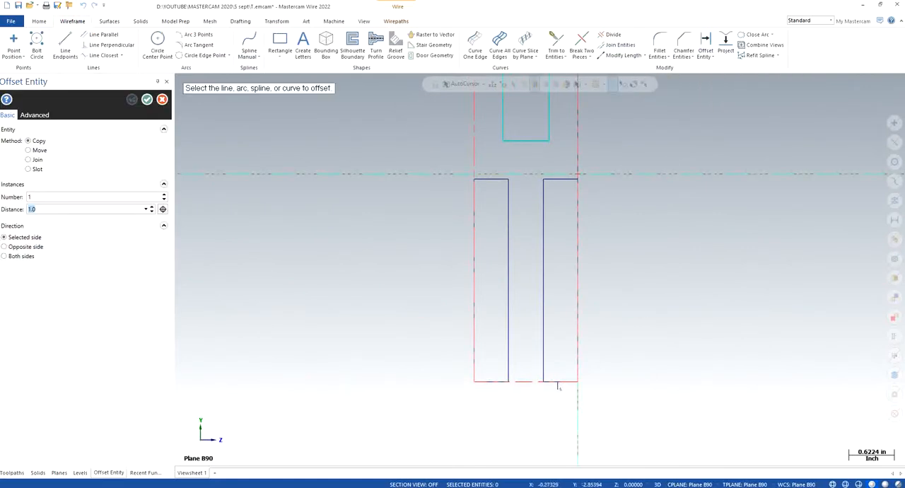
click(562, 381)
click(557, 421)
click(488, 381)
click(493, 460)
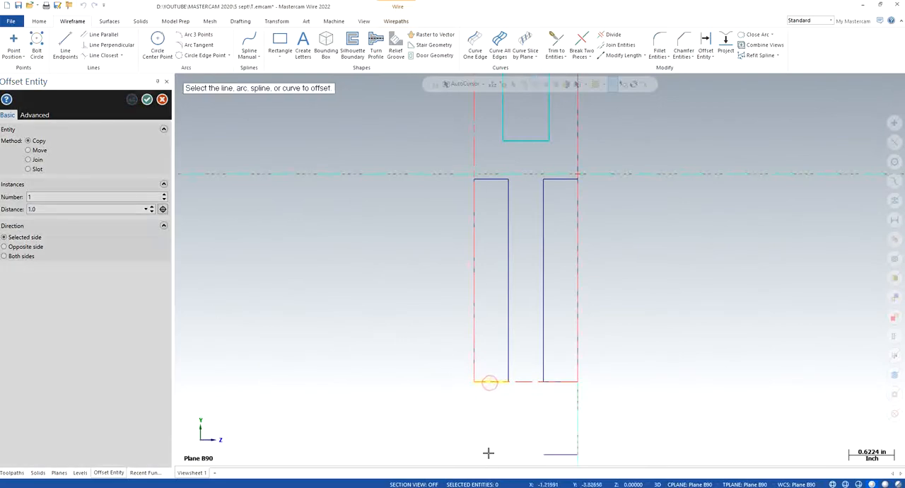
click(148, 100)
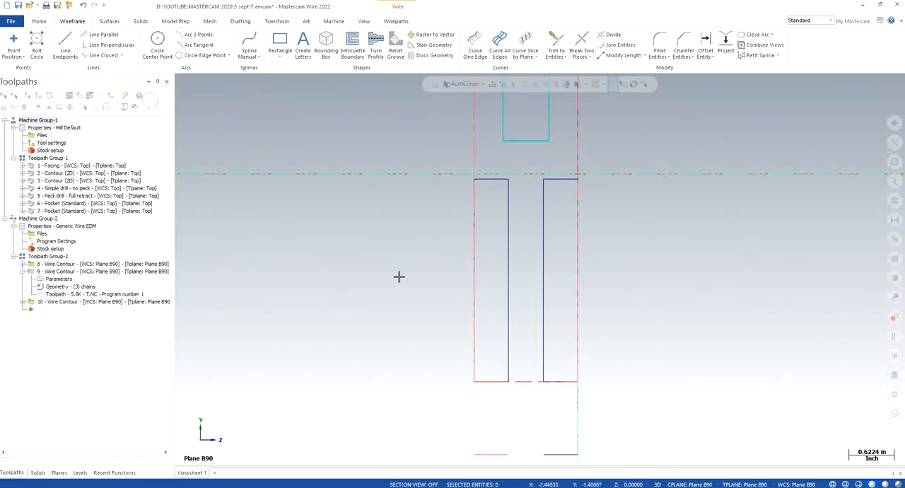
- Place thread points and cut points at the ends of the two offset lines
right_click(355, 268)
click(382, 350)
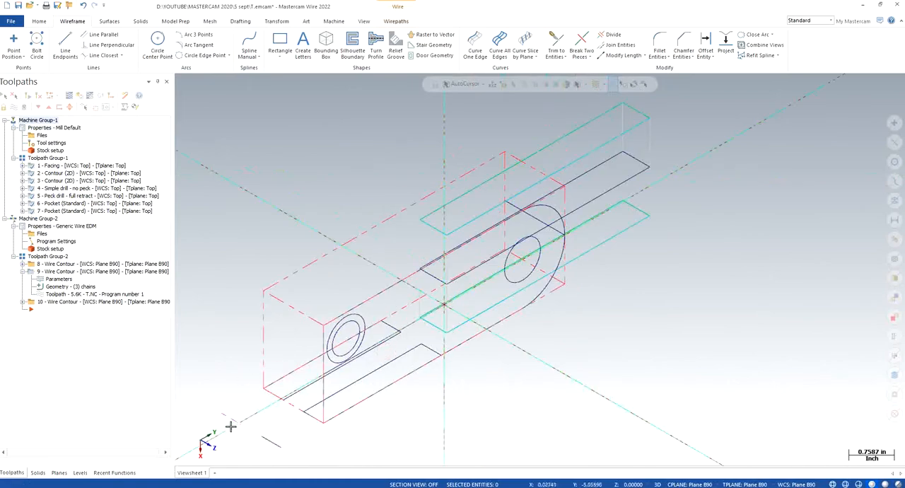
scroll(251, 422, down, 3)
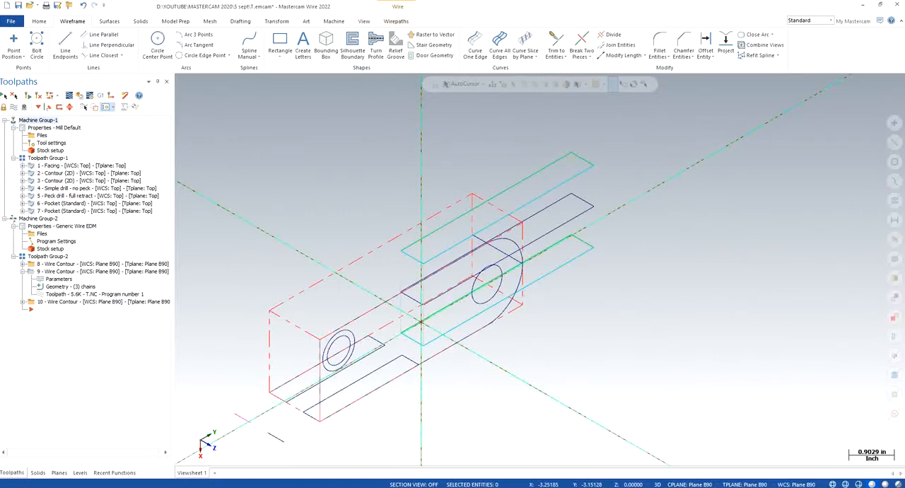
click(13, 44)
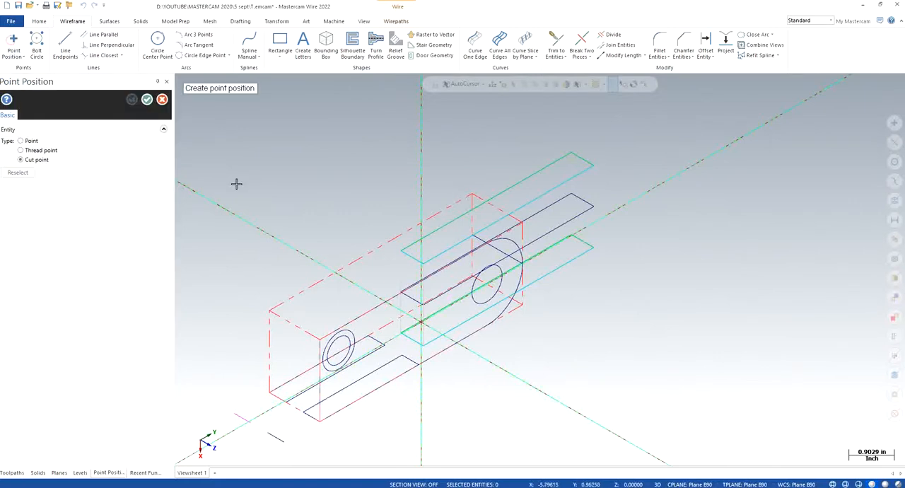
click(21, 150)
scroll(287, 451, up, 2)
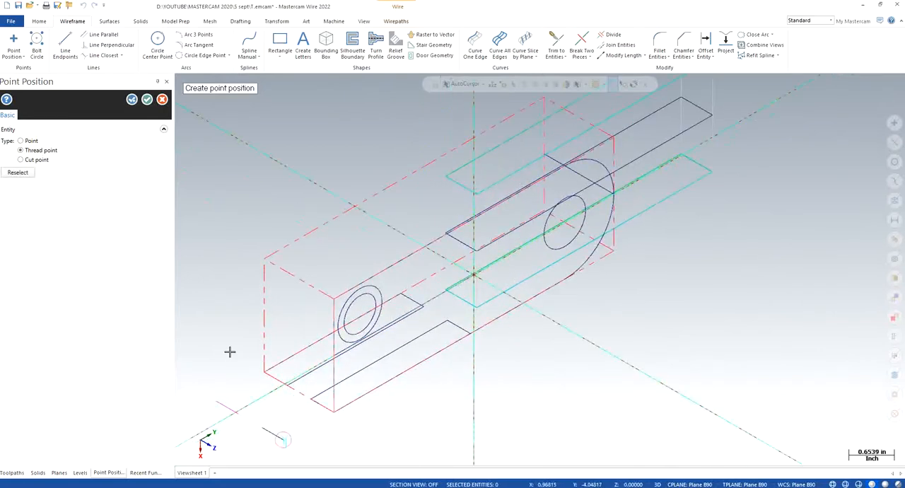
click(20, 160)
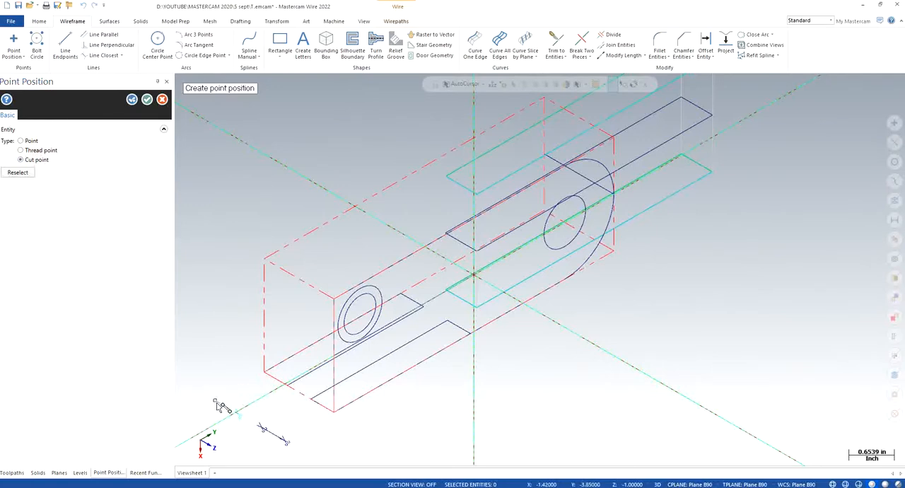
click(147, 100)
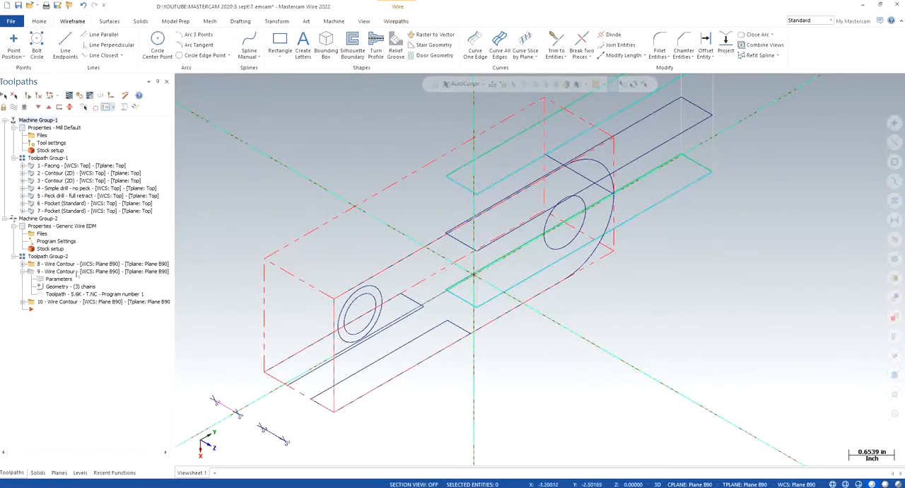
- Try to rechain wire contour operation 9 from the outer offset-line point around the near side-step rectangle
click(66, 287)
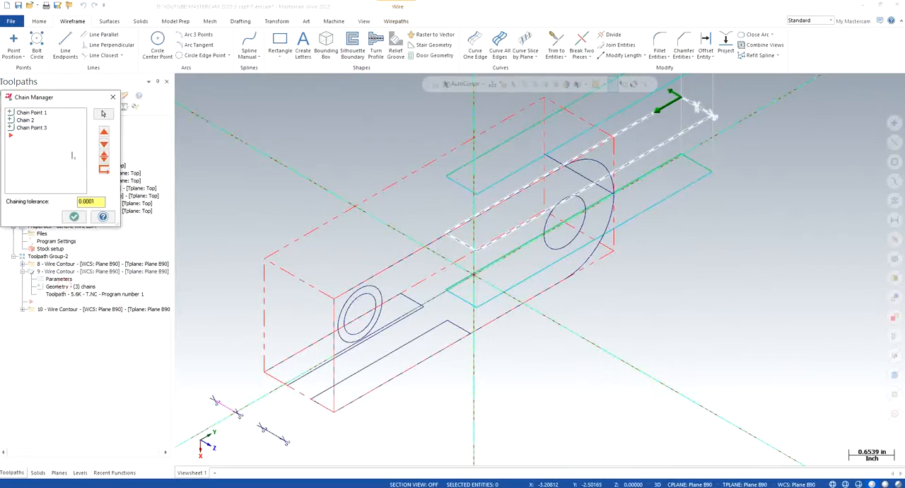
right_click(46, 154)
click(74, 184)
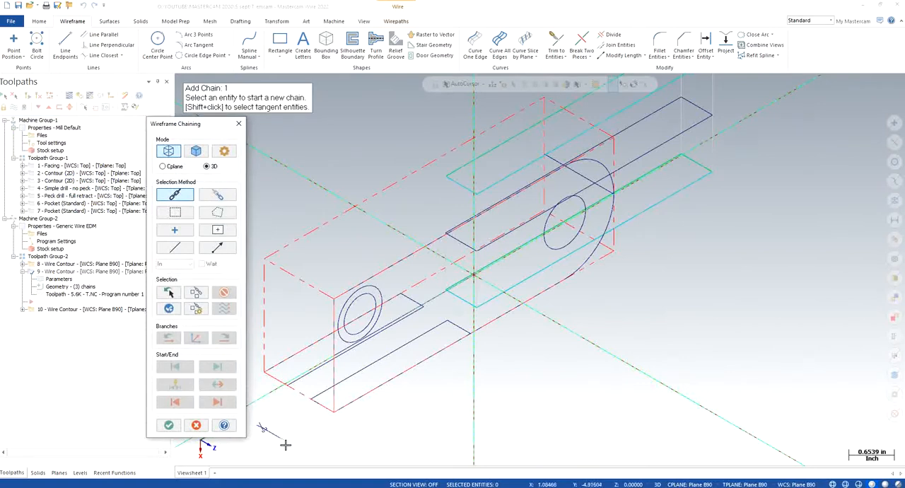
click(285, 444)
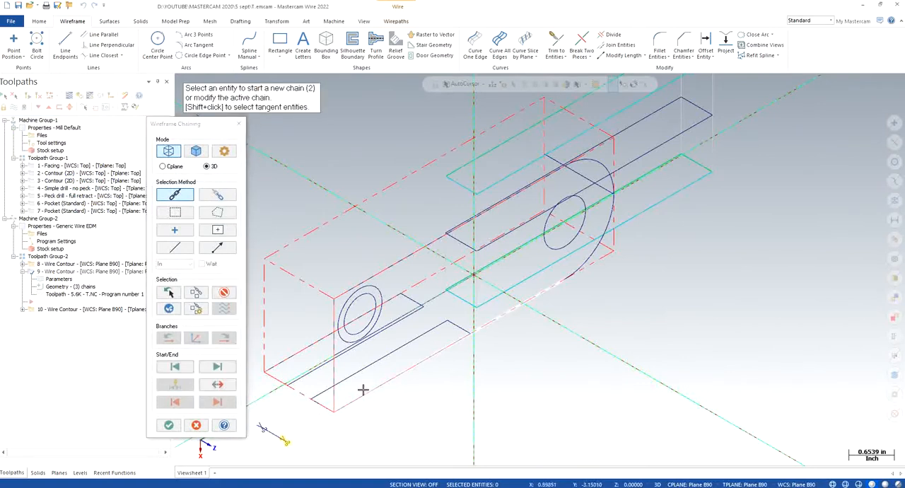
click(321, 406)
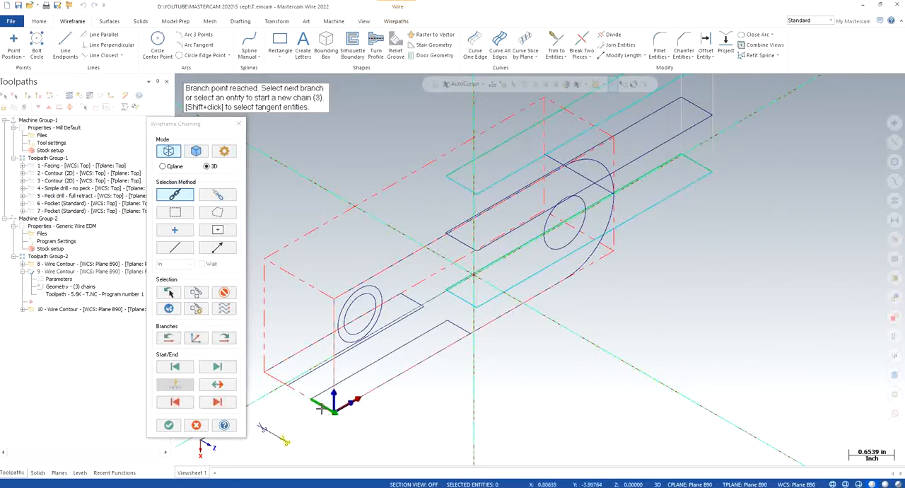
scroll(311, 442, up, 2)
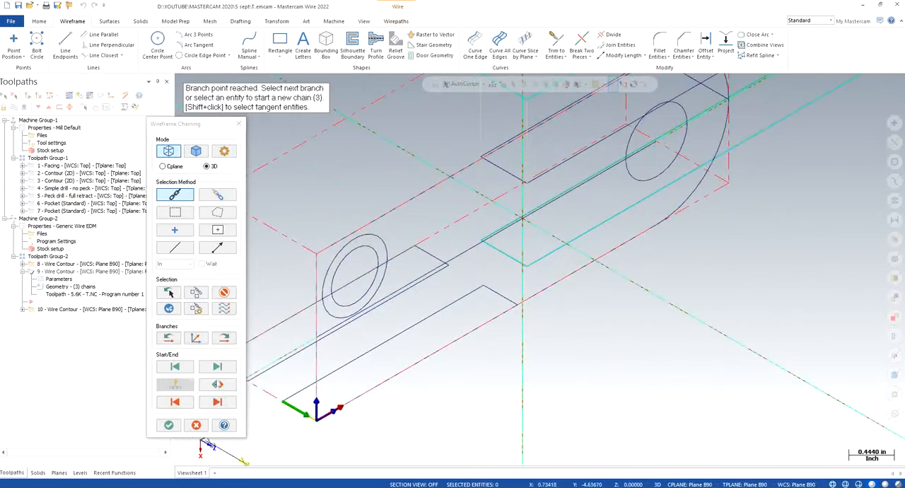
click(217, 385)
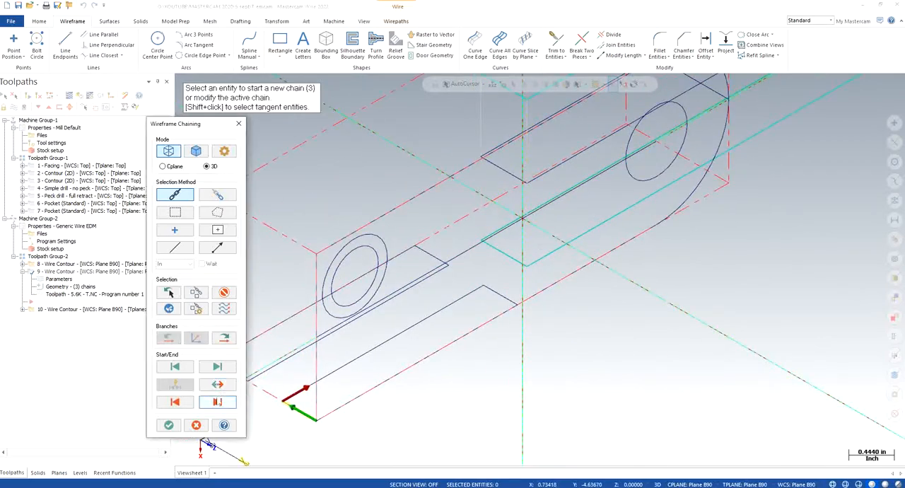
click(227, 388)
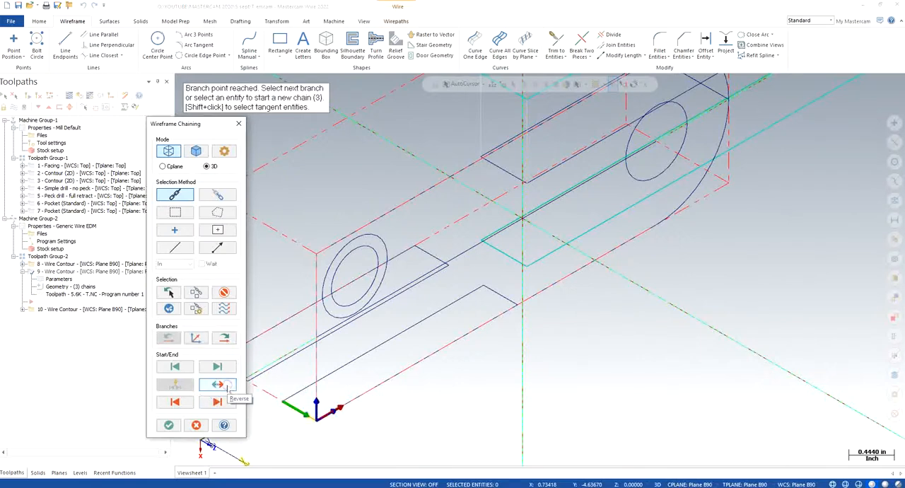
click(225, 403)
click(225, 402)
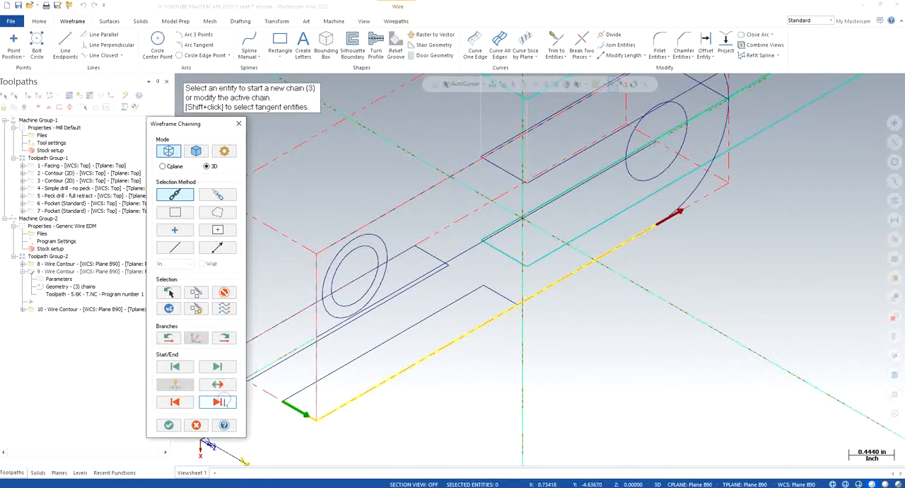
click(169, 424)
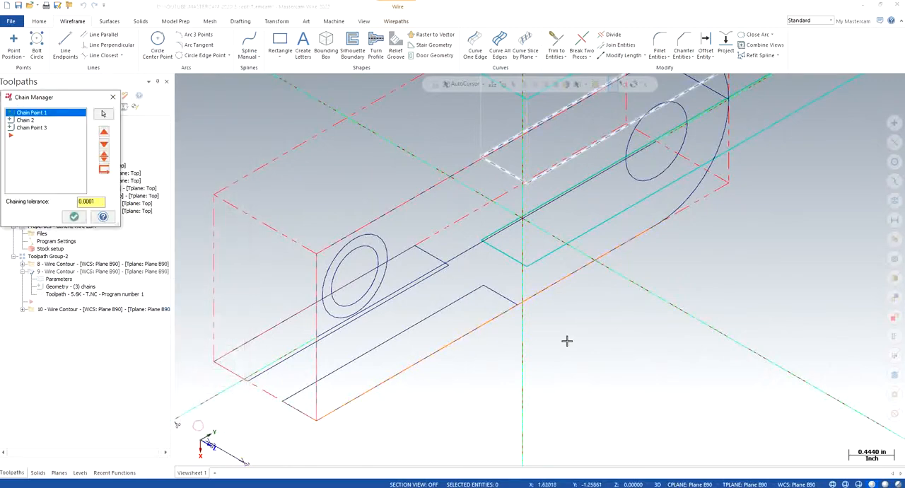
click(113, 97)
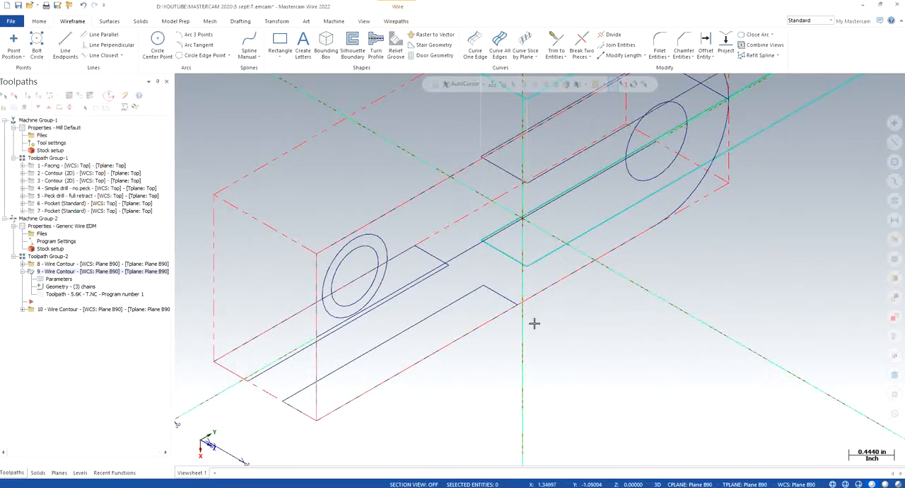
right_click(546, 283)
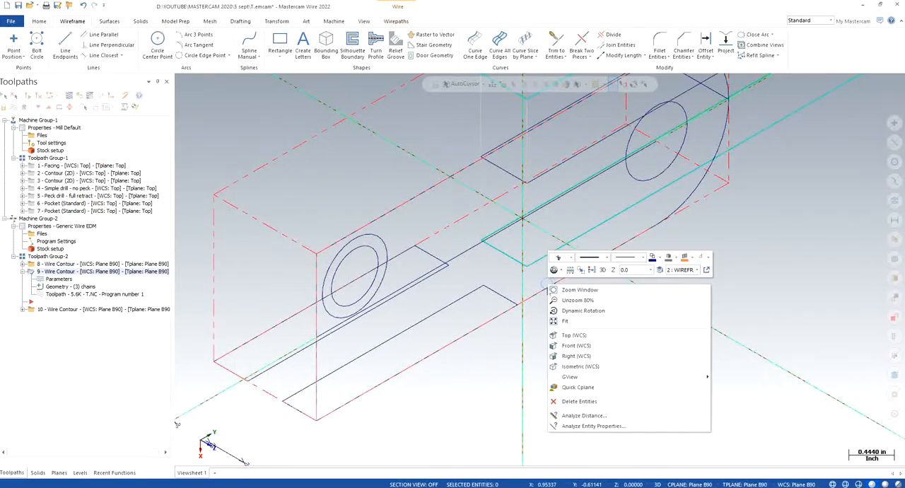
click(759, 269)
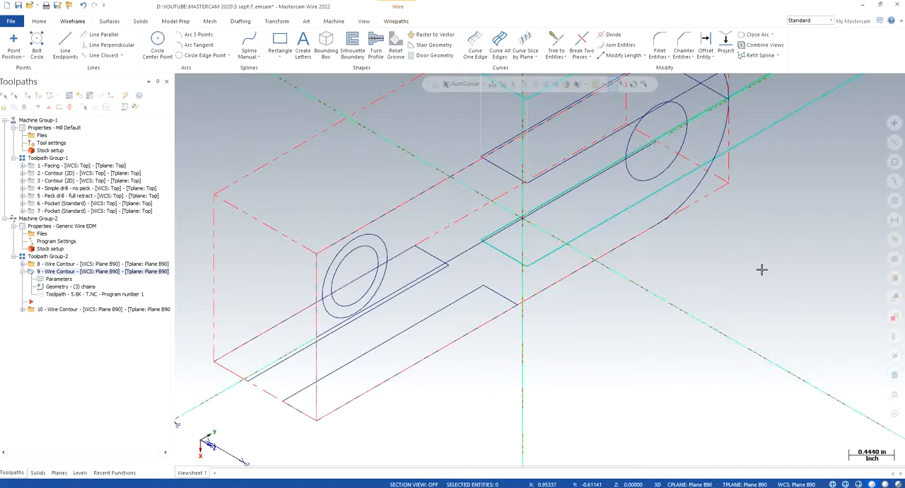
click(536, 295)
key(Delete)
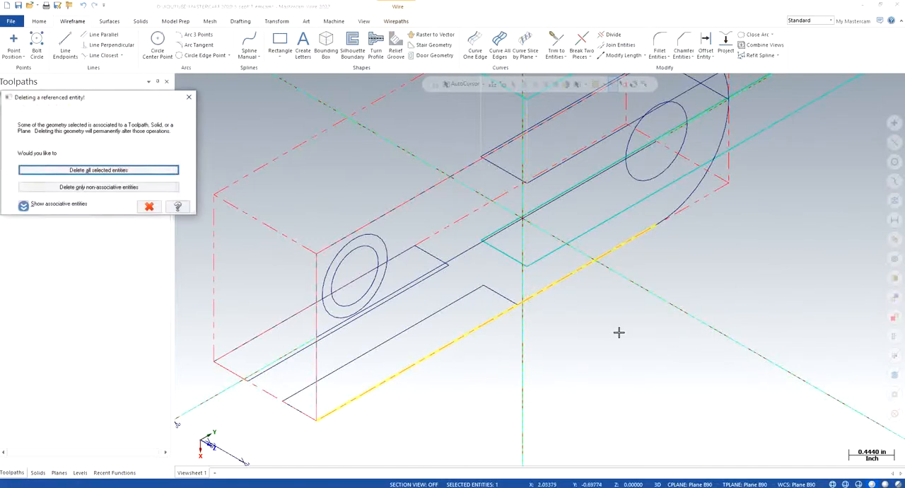
click(190, 96)
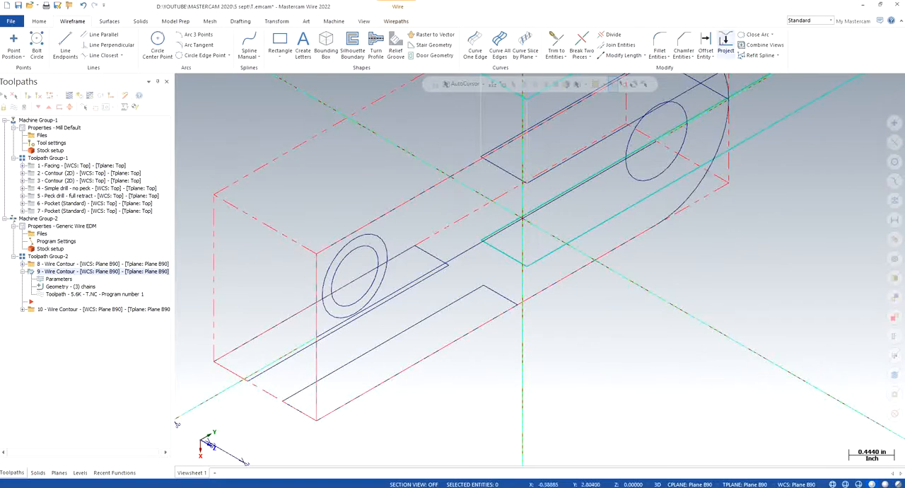
- Project copies of the near side-step rectangle's lines to the offset line's depth of -1.0
click(726, 44)
click(420, 355)
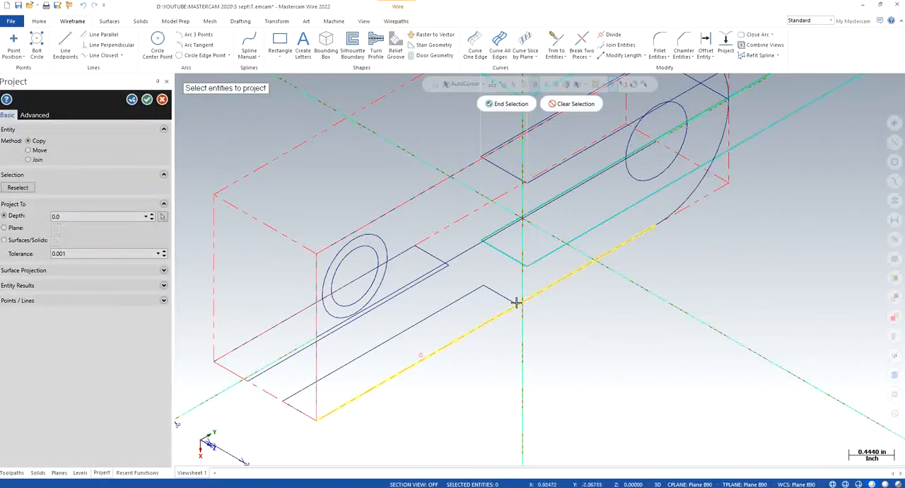
click(498, 292)
click(471, 290)
click(296, 410)
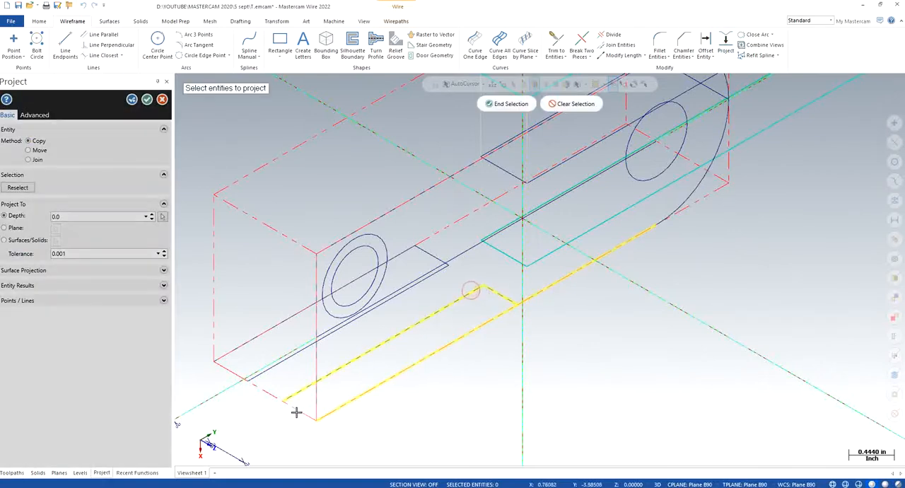
scroll(446, 409, down, 1)
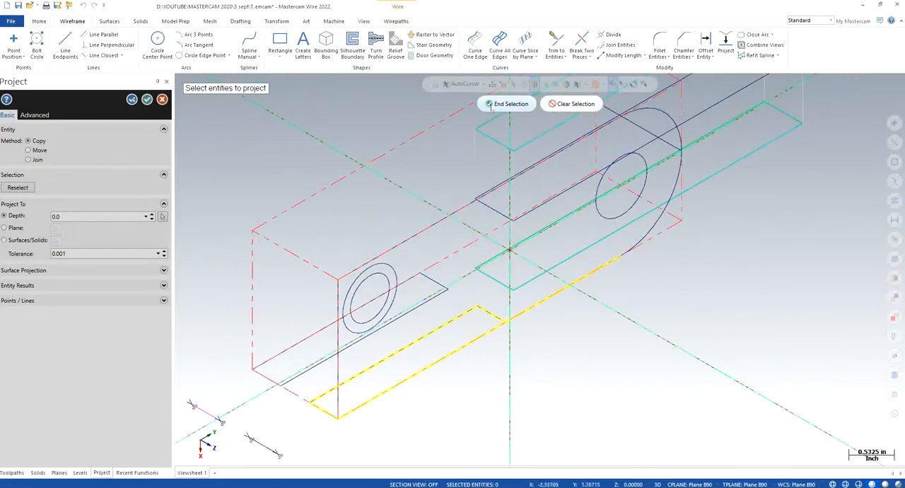
click(491, 104)
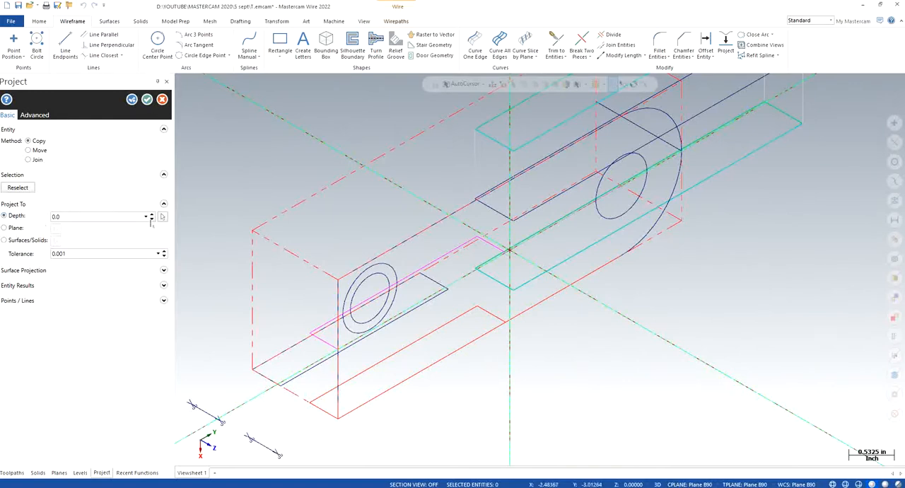
click(162, 216)
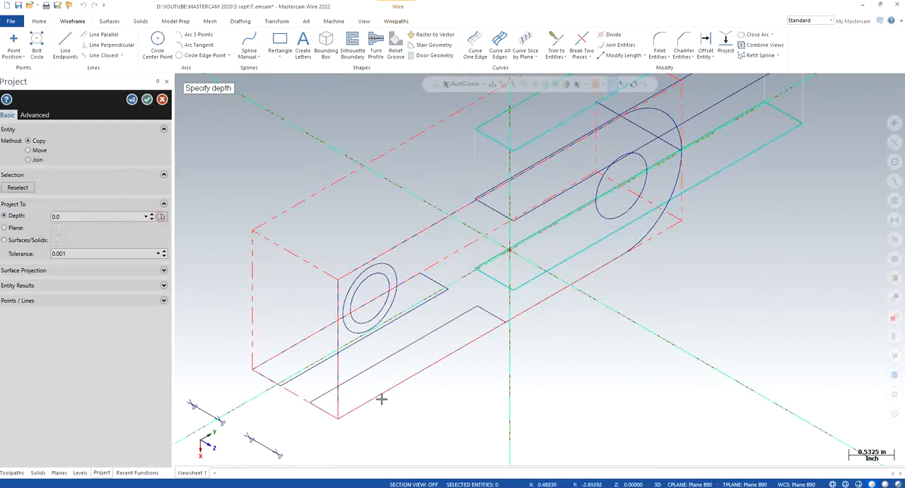
click(279, 455)
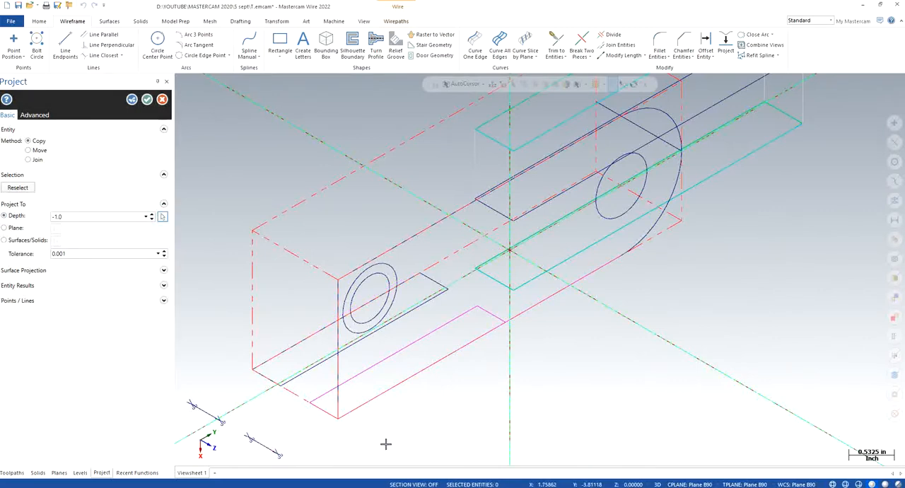
click(147, 99)
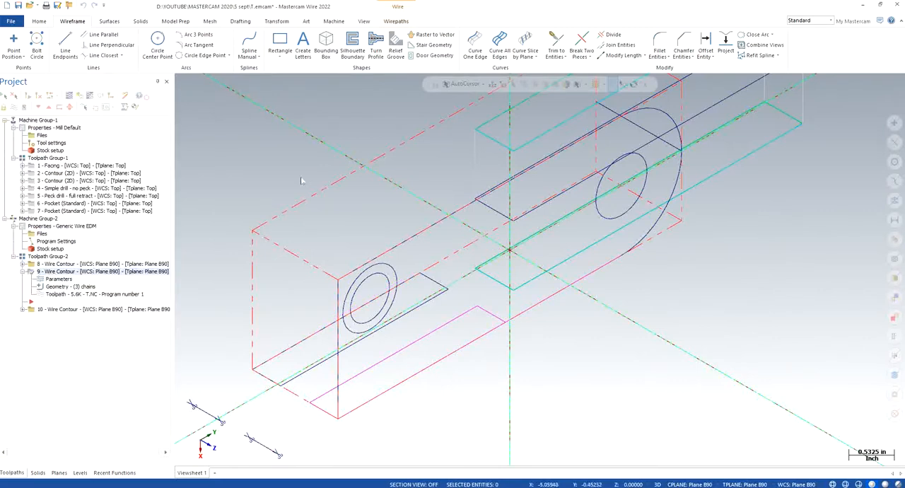
- Divide the near side's long outer line where the rectangle's inner short line meets it, and check the separated segment
mouse_move(550, 353)
middle_down()
mouse_move(531, 325)
mouse_move(527, 342)
middle_up()
right_click(414, 380)
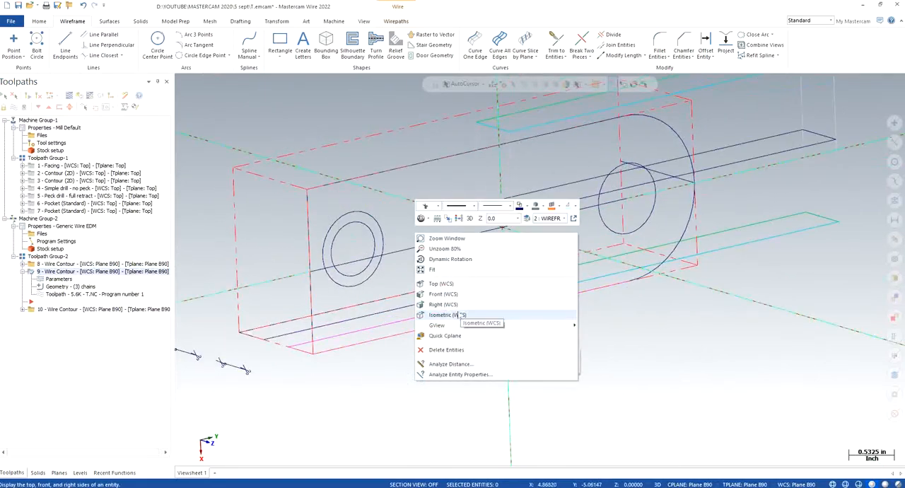
click(458, 312)
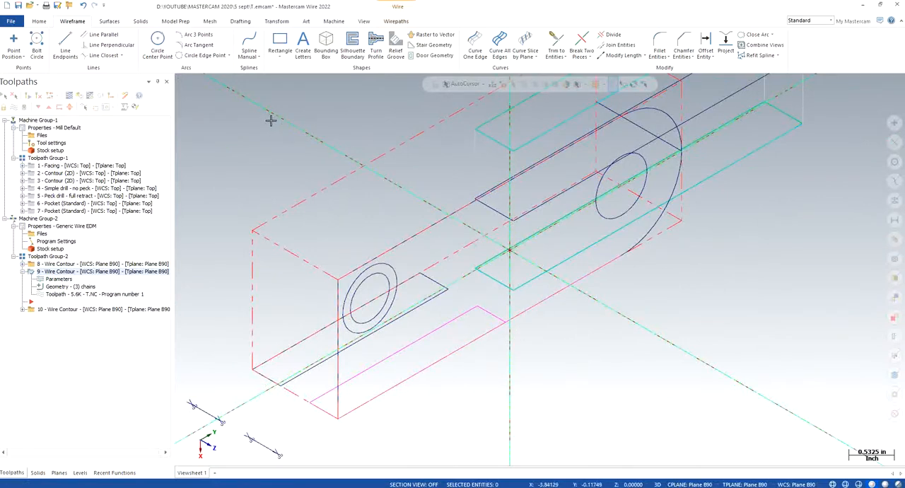
click(621, 35)
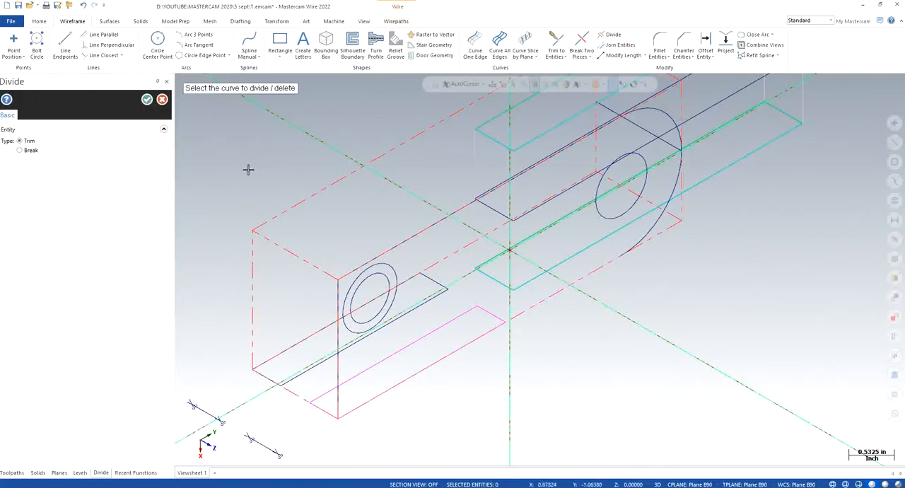
click(147, 99)
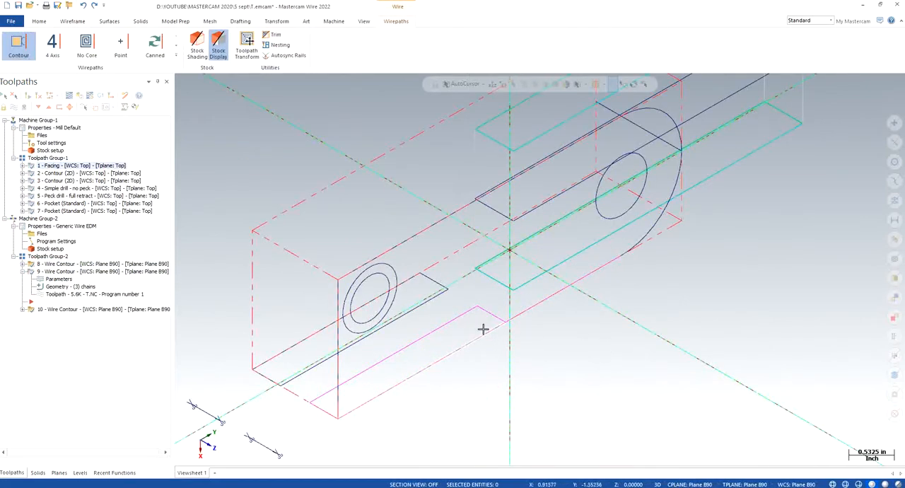
click(429, 365)
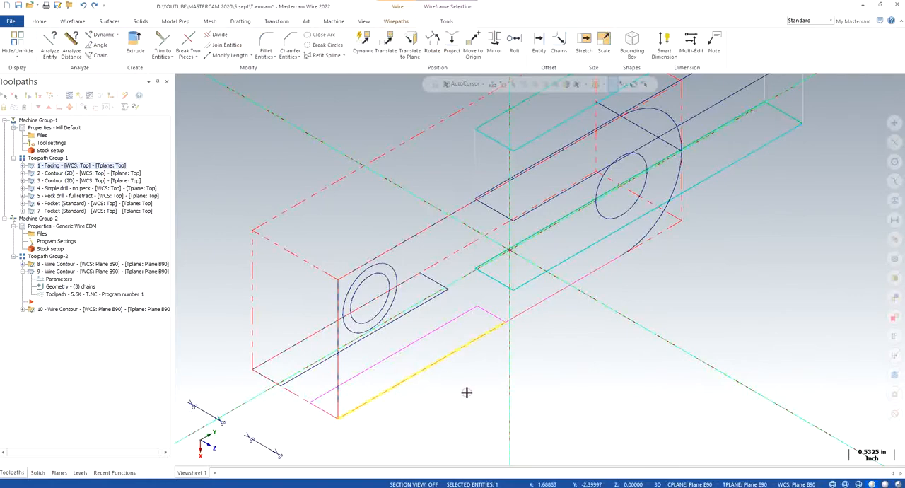
- Rechain wire contour operation 9 from the outer offset-line point, around the full near side-step rectangle, to the point at the line's other end
click(70, 287)
right_click(35, 157)
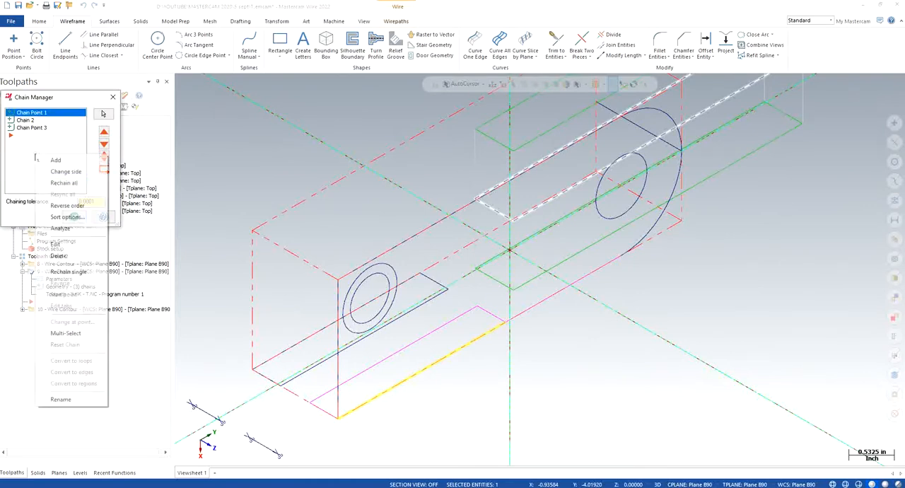
click(55, 160)
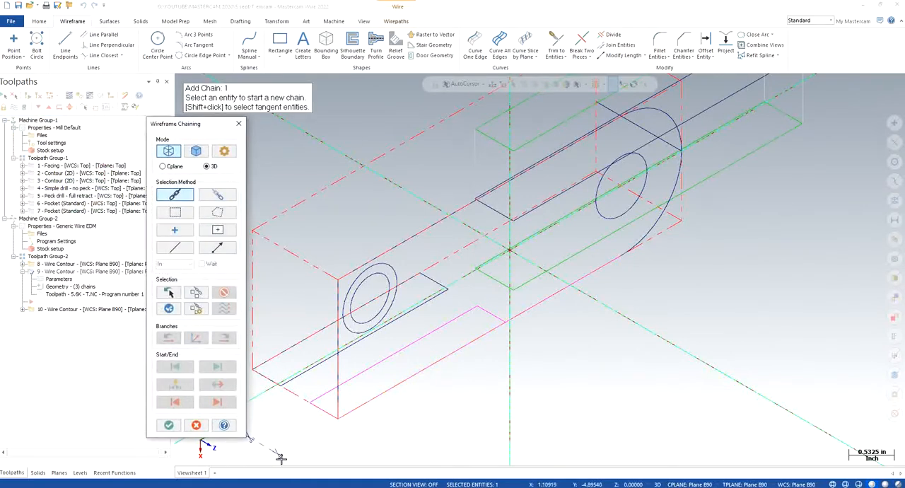
click(277, 457)
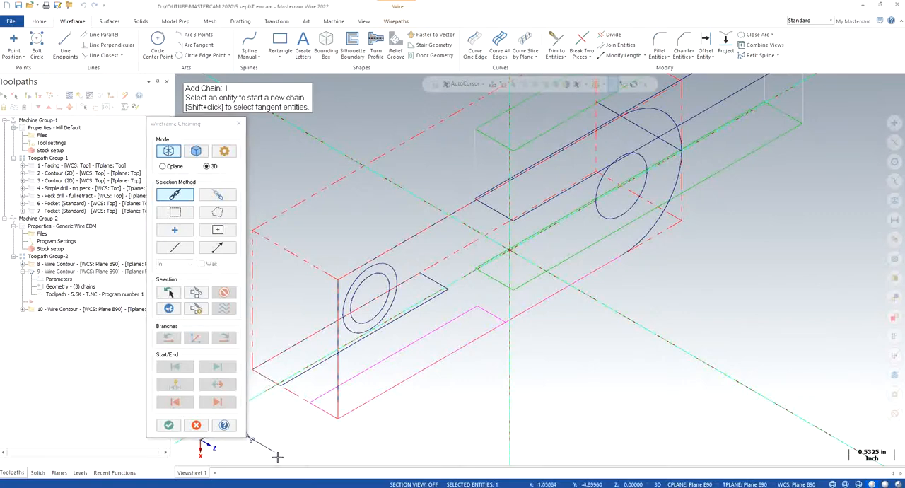
click(277, 457)
click(349, 411)
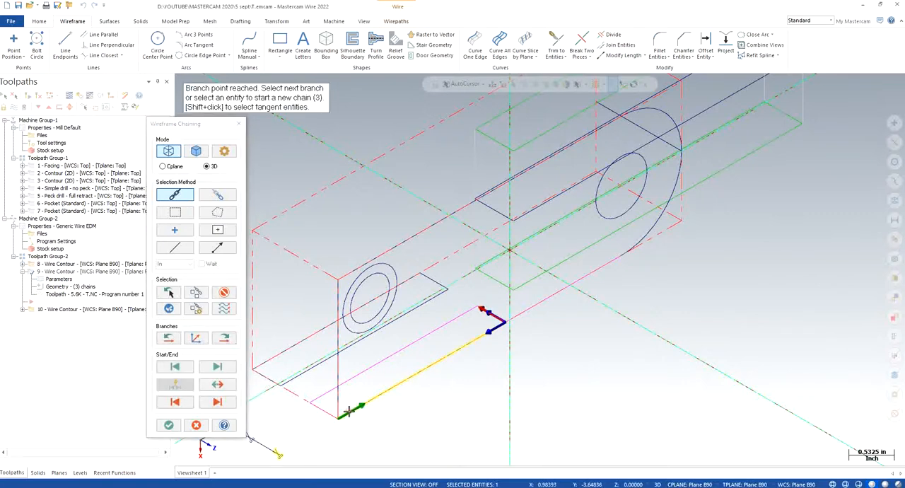
click(217, 401)
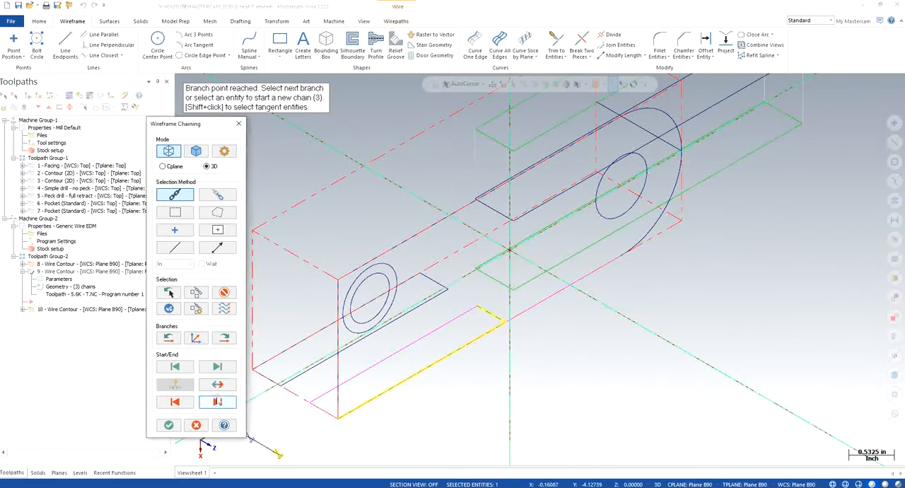
click(217, 401)
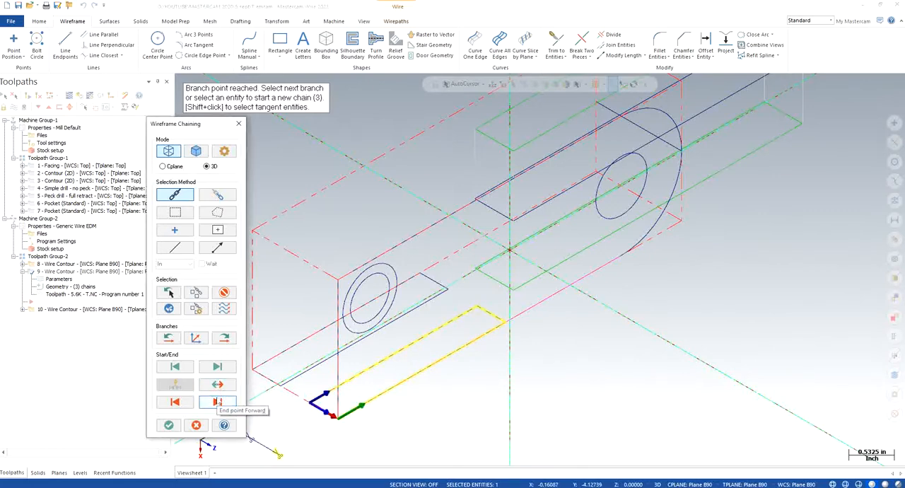
click(217, 401)
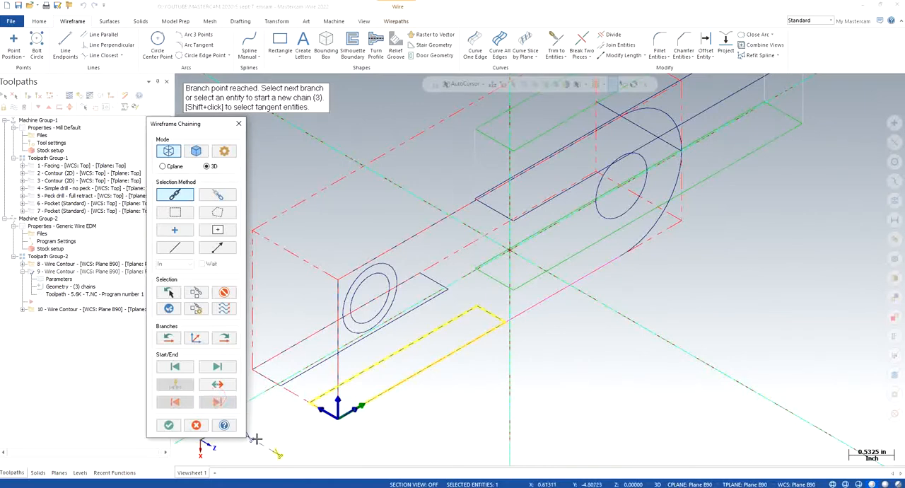
click(397, 428)
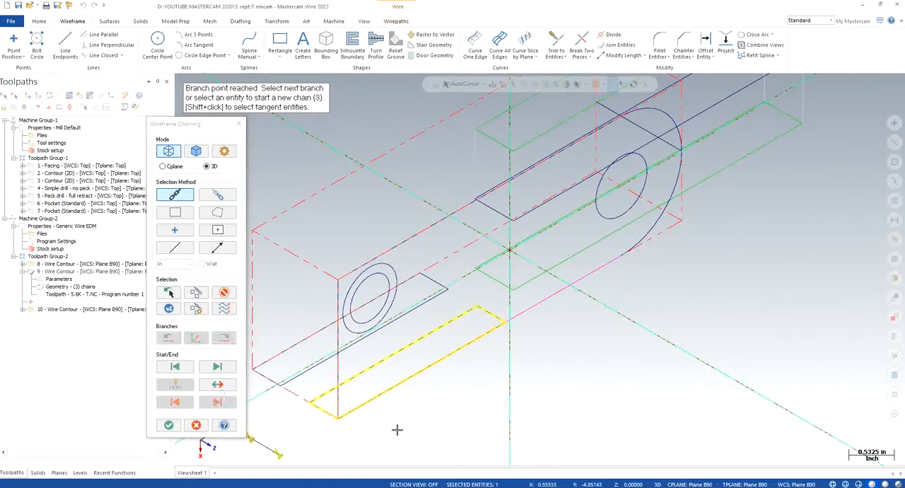
click(168, 425)
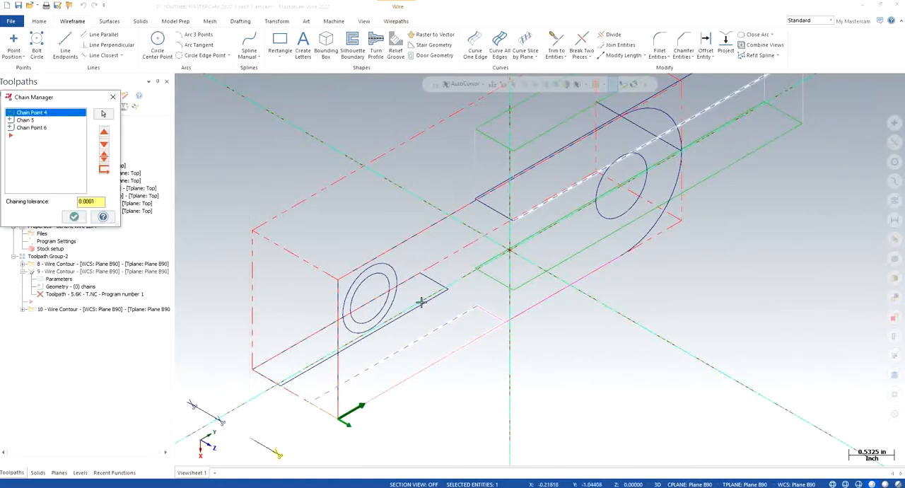
- Rechain wire contour operation 10 from the far offset line's +Z end point, around the far side-step rectangle, to the point at the line's other end
click(74, 216)
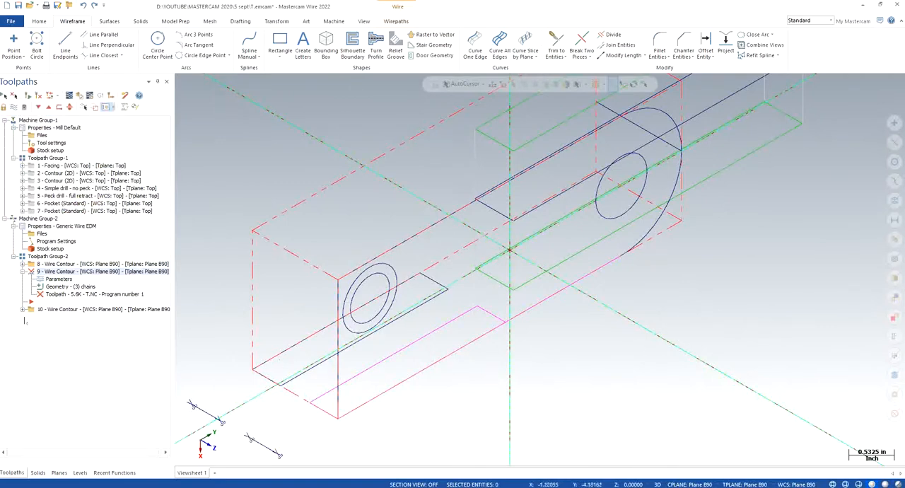
click(22, 309)
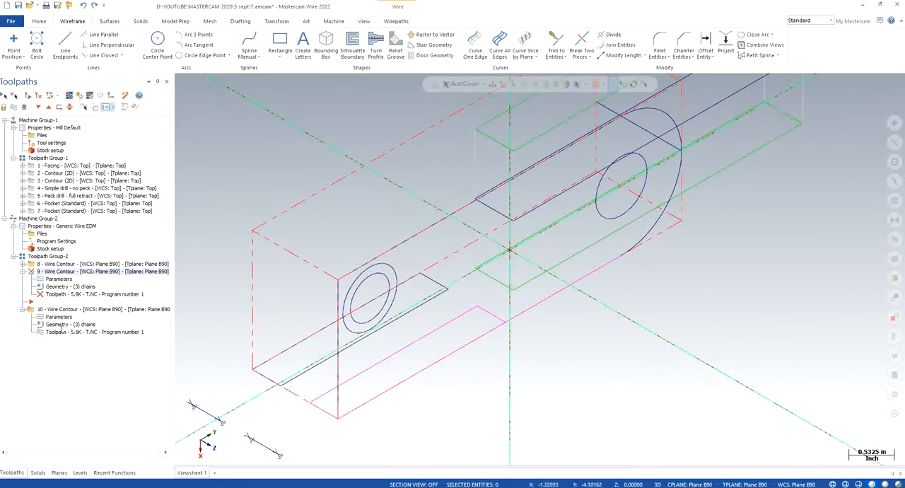
click(63, 325)
right_click(50, 181)
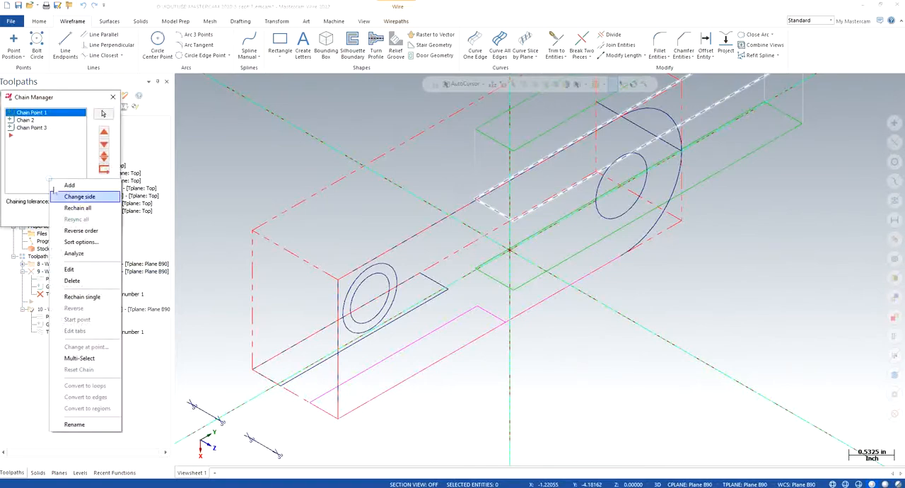
click(72, 209)
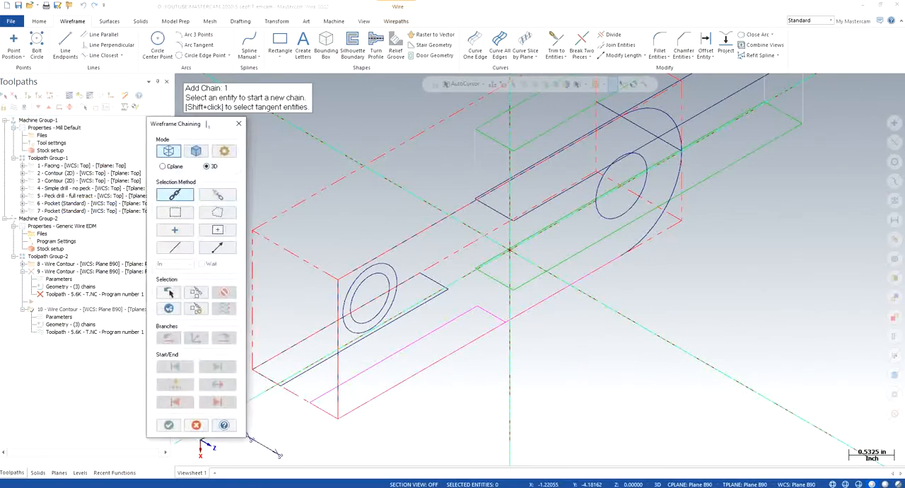
scroll(323, 259, down, 1)
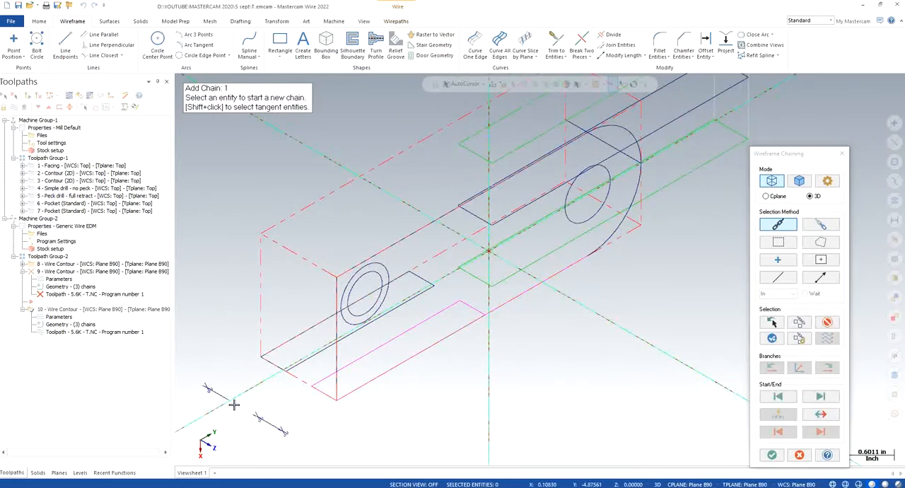
click(234, 404)
click(297, 366)
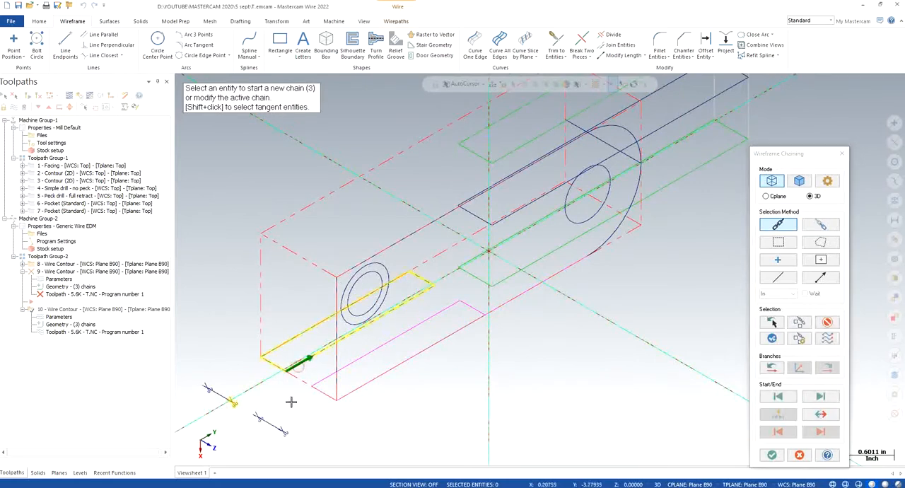
click(207, 389)
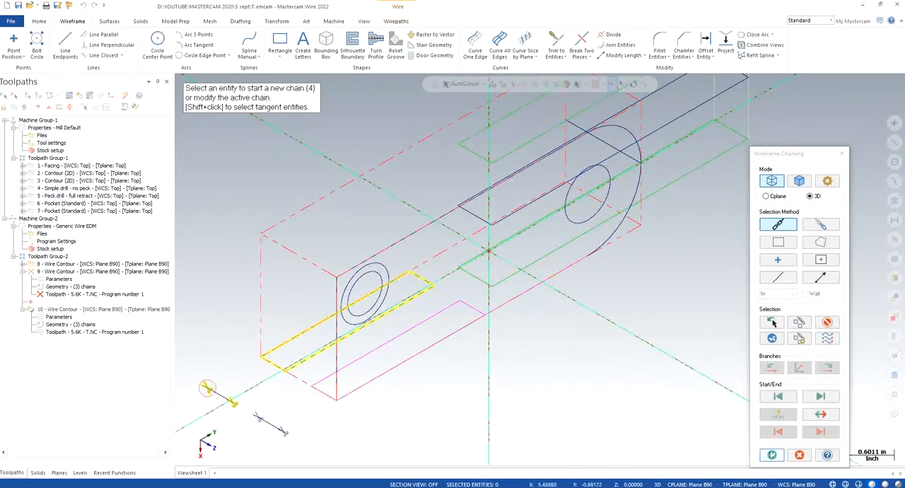
click(772, 454)
click(68, 214)
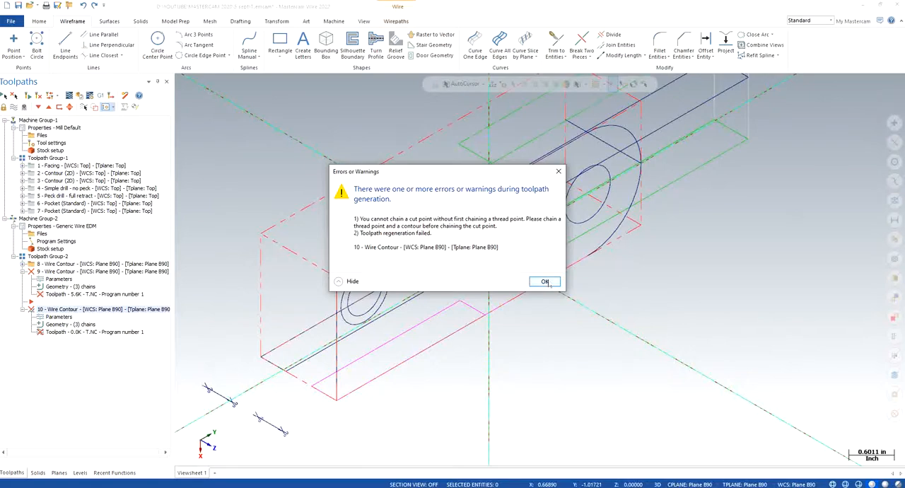
- Set operation 9's start position at the near offset line's +Z end (X 0.0, Y -3.85, Z -1.0) and regenerate its wirepath
click(545, 282)
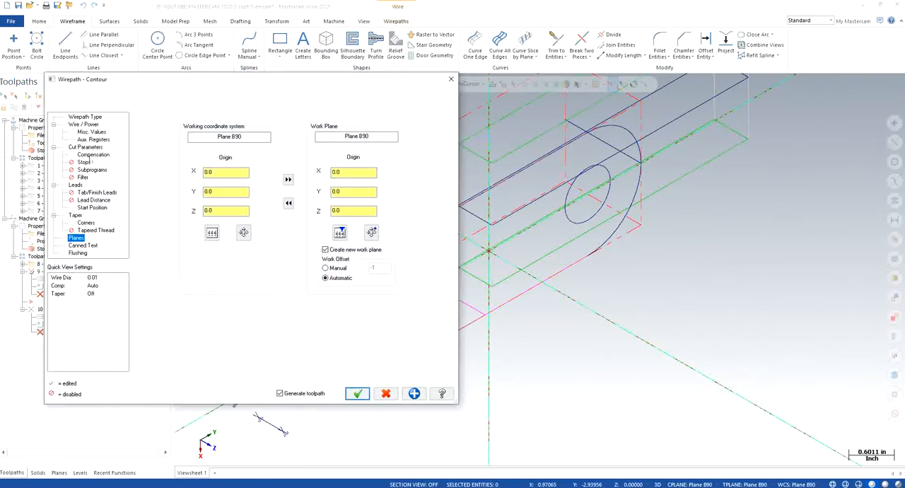
click(82, 146)
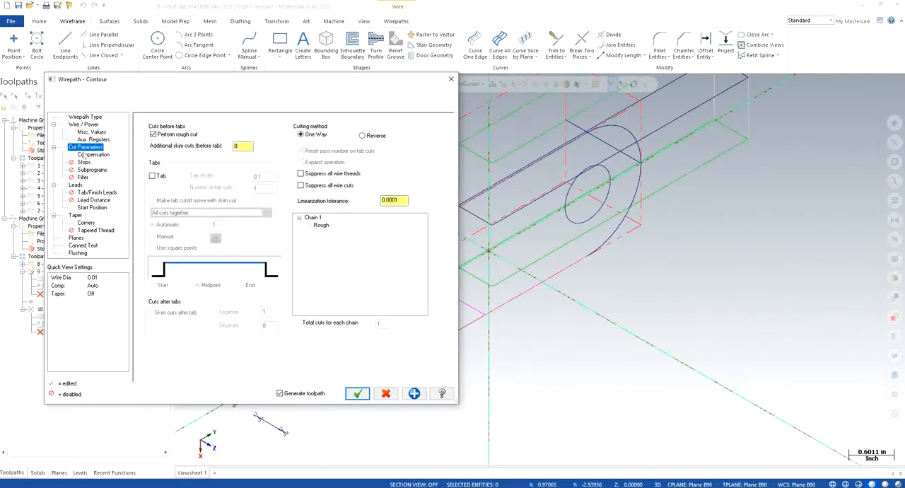
click(92, 207)
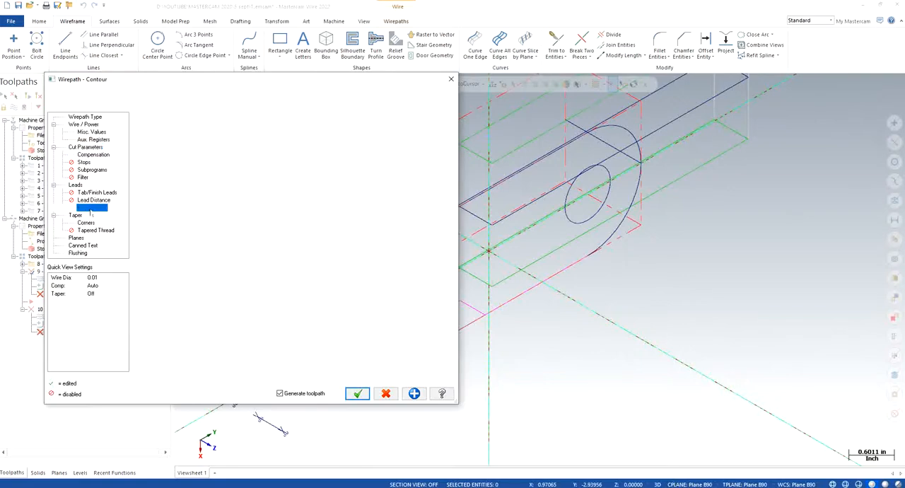
click(289, 162)
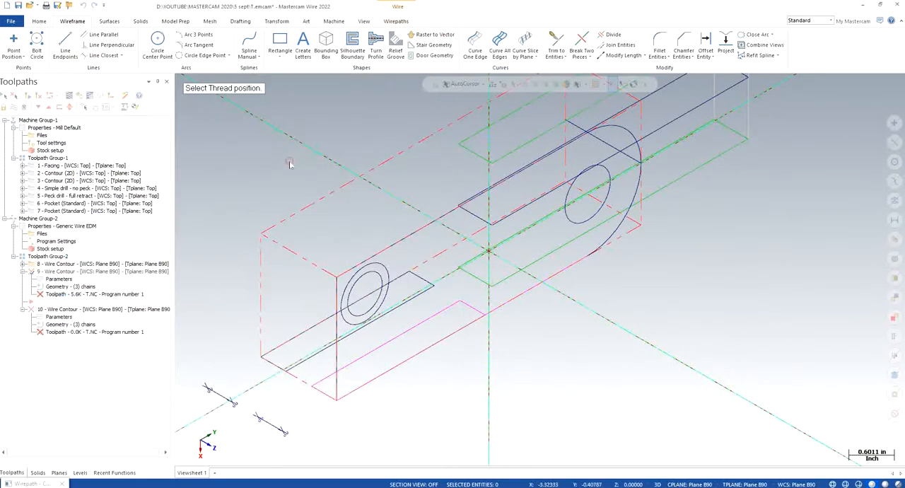
click(288, 436)
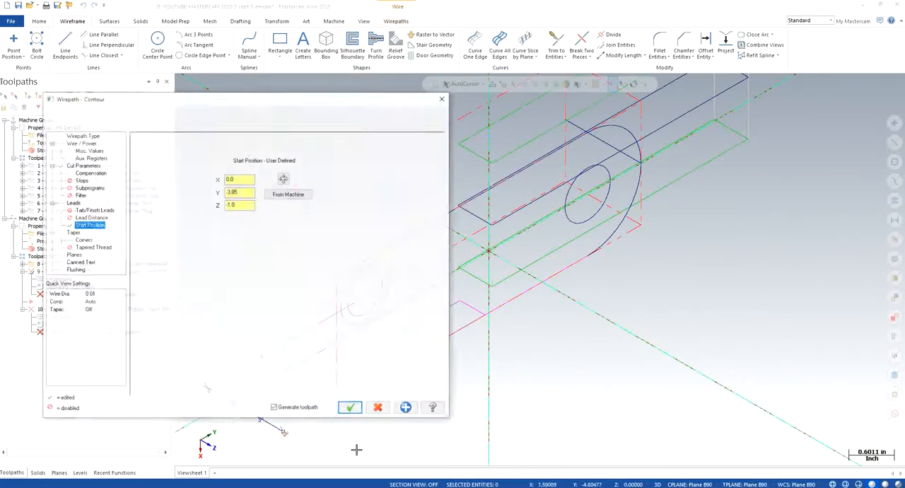
click(357, 394)
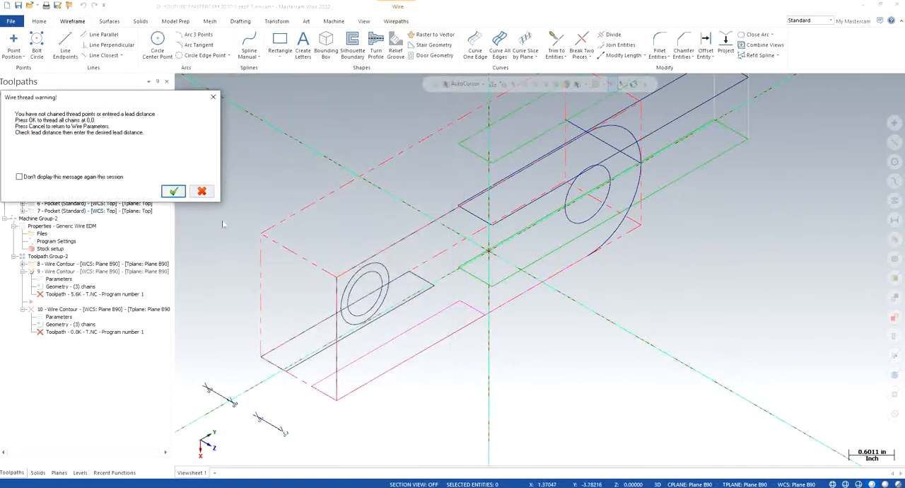
click(172, 190)
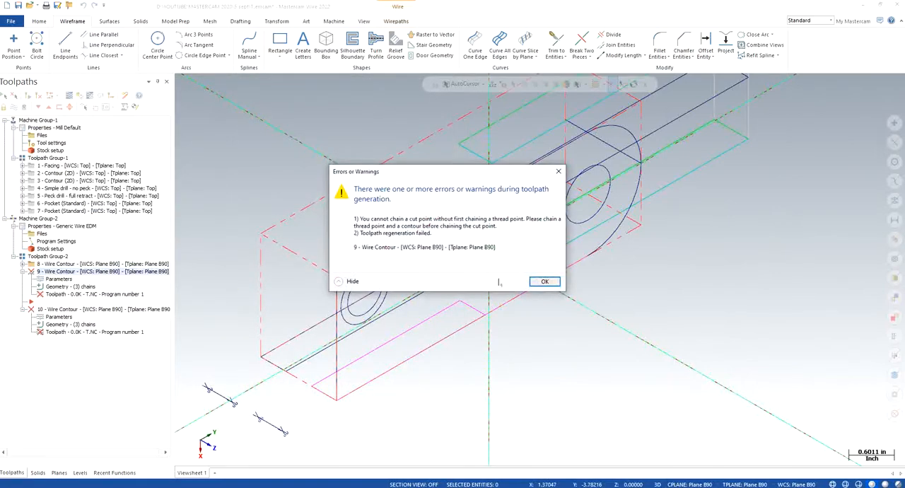
click(545, 282)
click(541, 281)
- Delete the cut points at the +Z ends of both offset lines, including their toolpath associations, working in the Plane B90 view
right_click(299, 225)
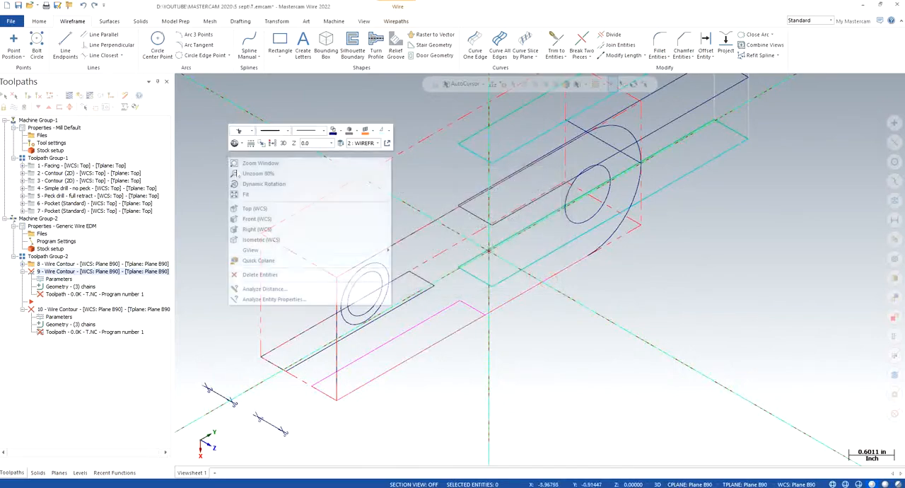
click(305, 220)
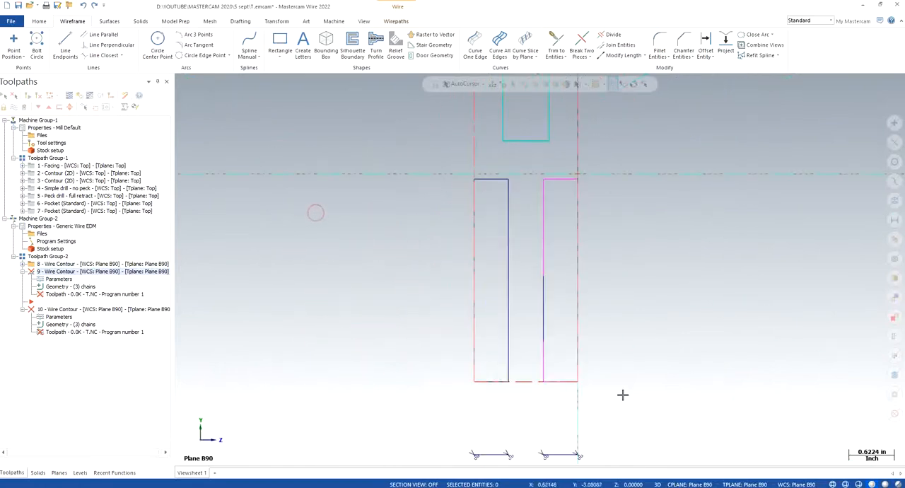
scroll(591, 456, up, 5)
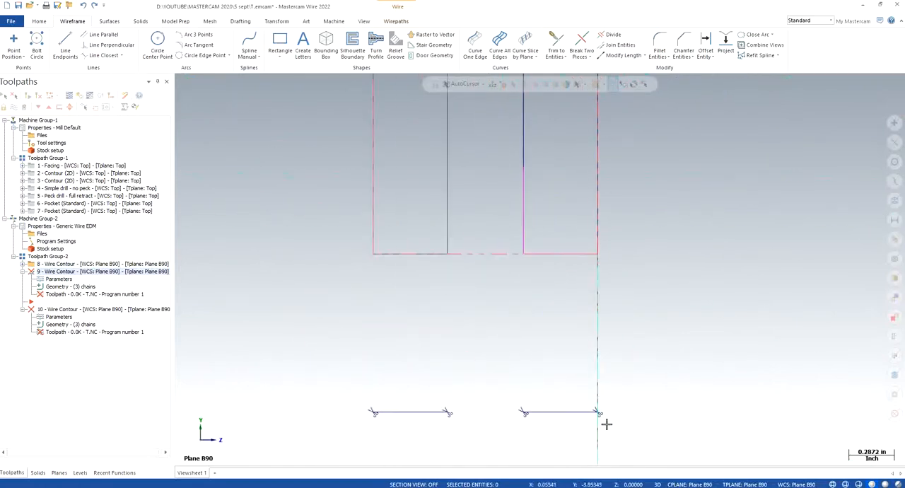
click(597, 415)
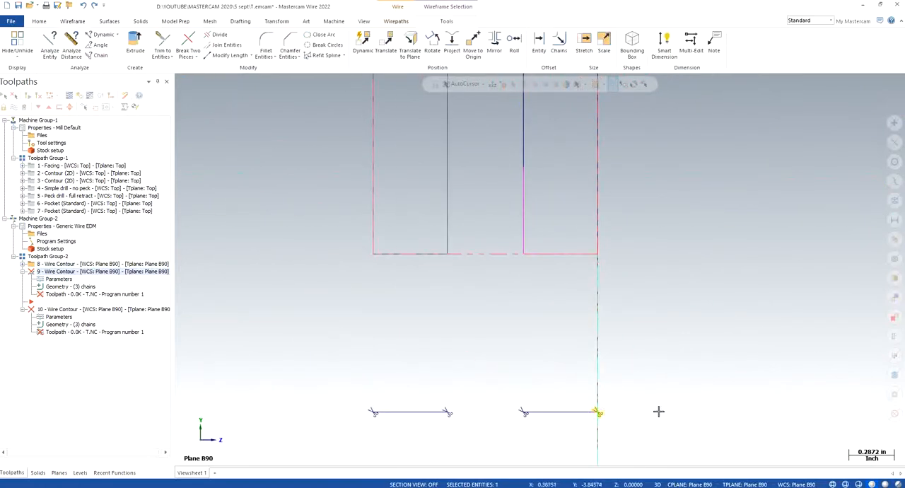
key(Delete)
key(Return)
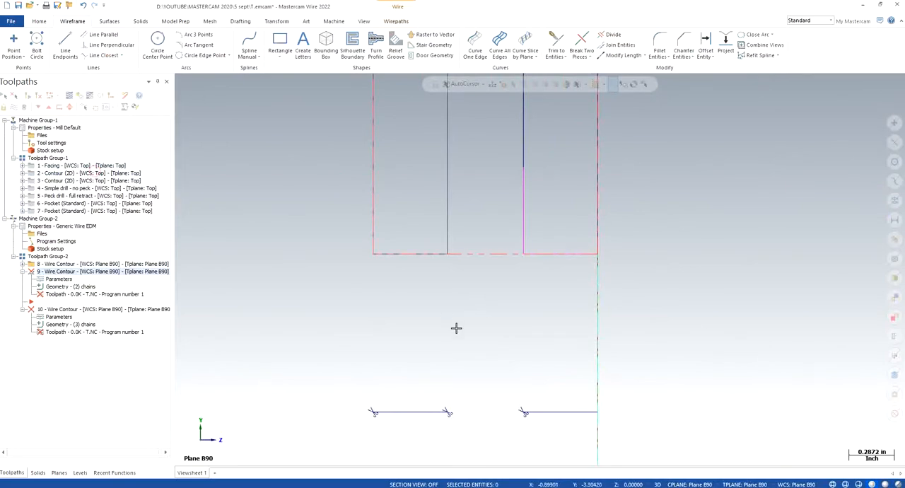
click(447, 412)
key(Delete)
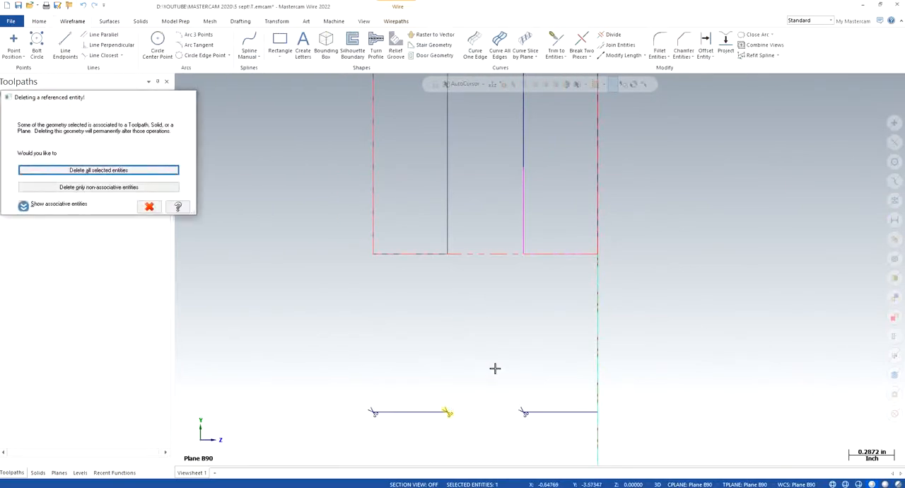
key(Return)
scroll(39, 21, down, 1)
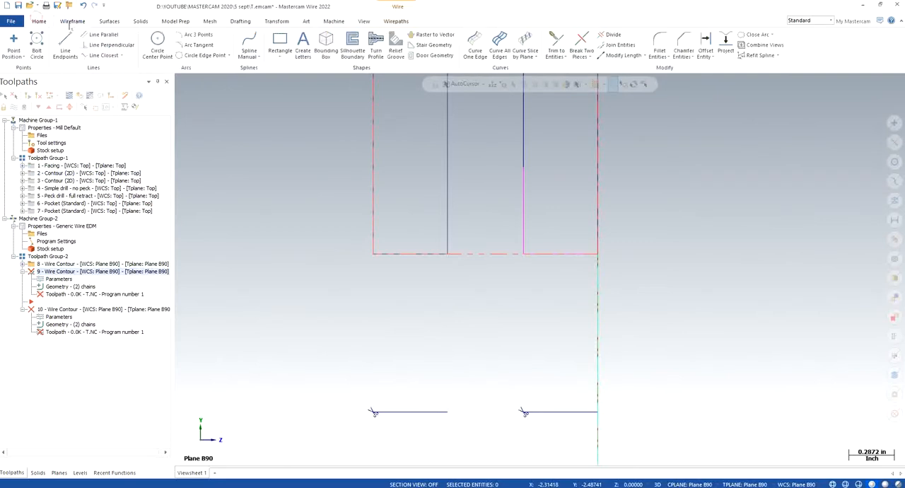
- Create thread points at the +Z ends of both offset lines in place of the deleted cut points
click(13, 43)
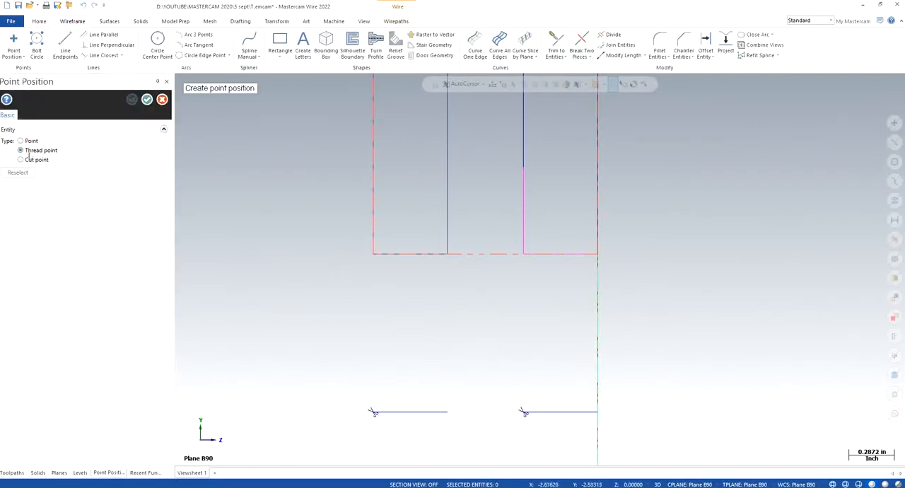
click(598, 415)
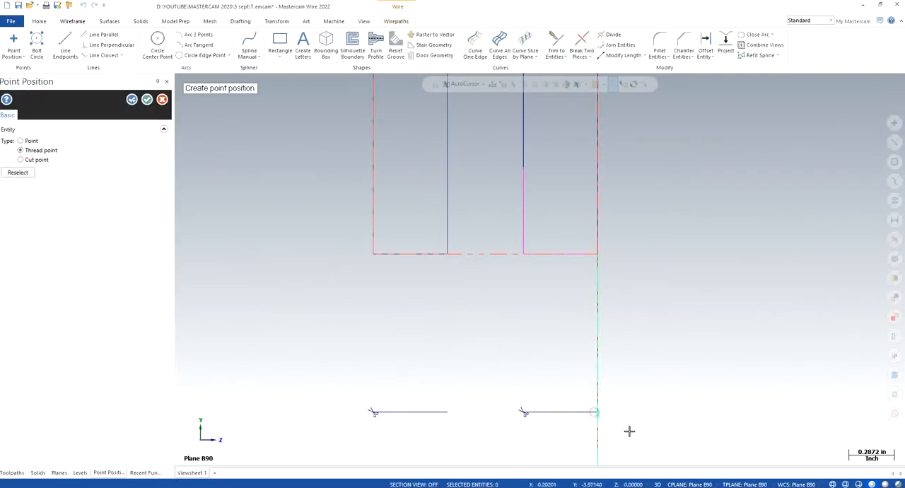
click(131, 99)
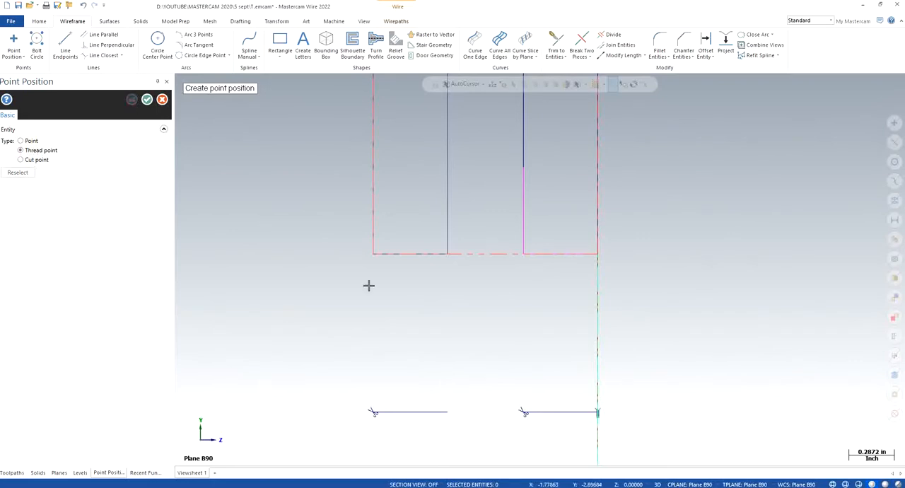
click(458, 389)
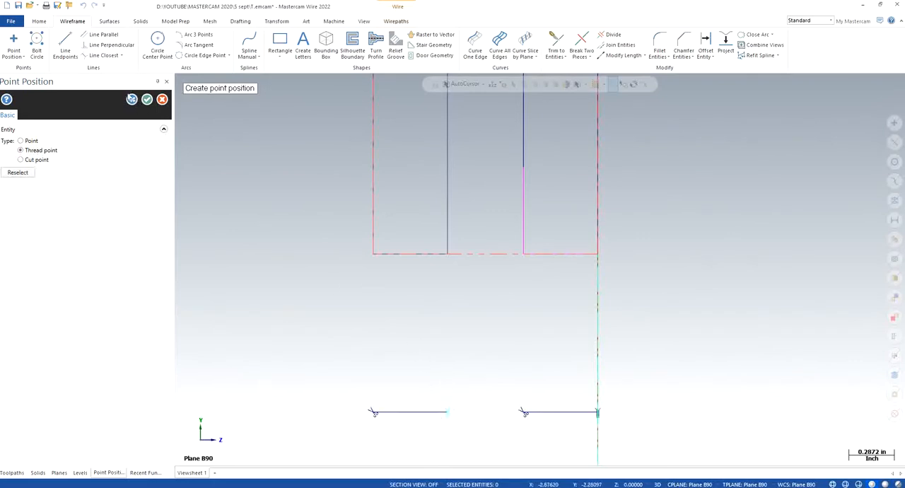
click(148, 100)
- Add the new thread point at the near offset line's +Z end to wire contour operation 9's chains
right_click(386, 336)
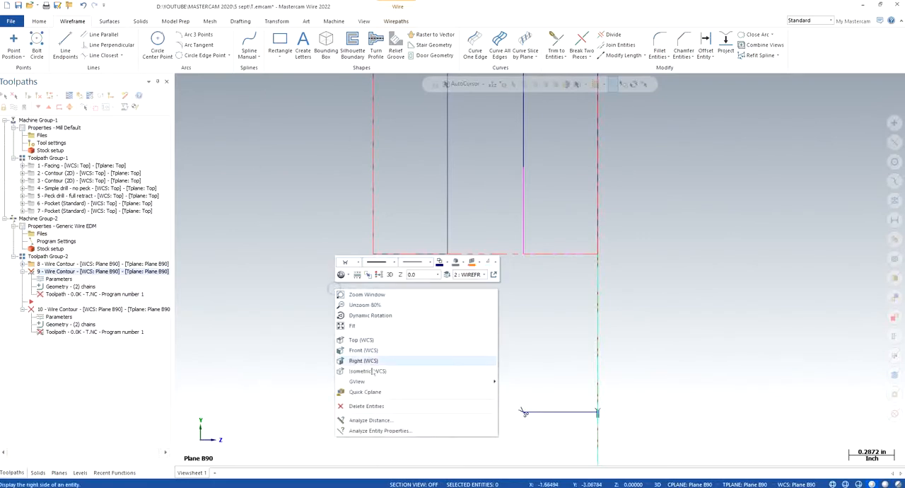
click(369, 362)
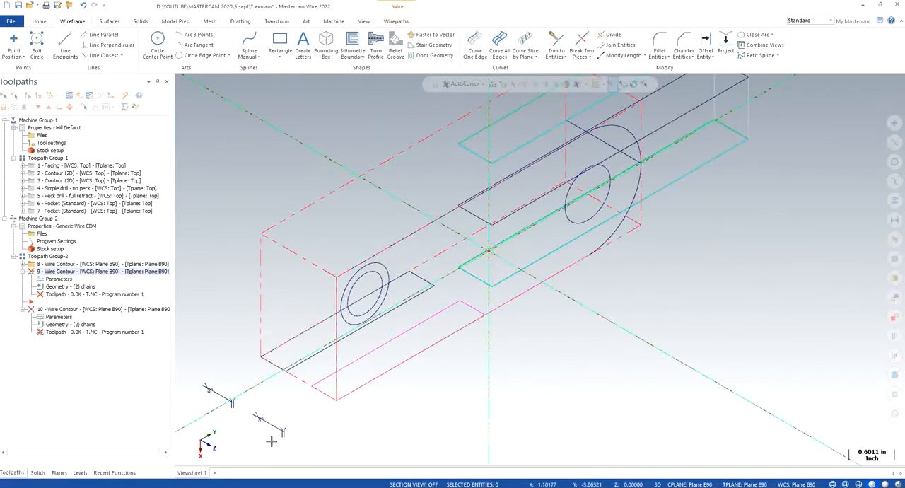
click(65, 286)
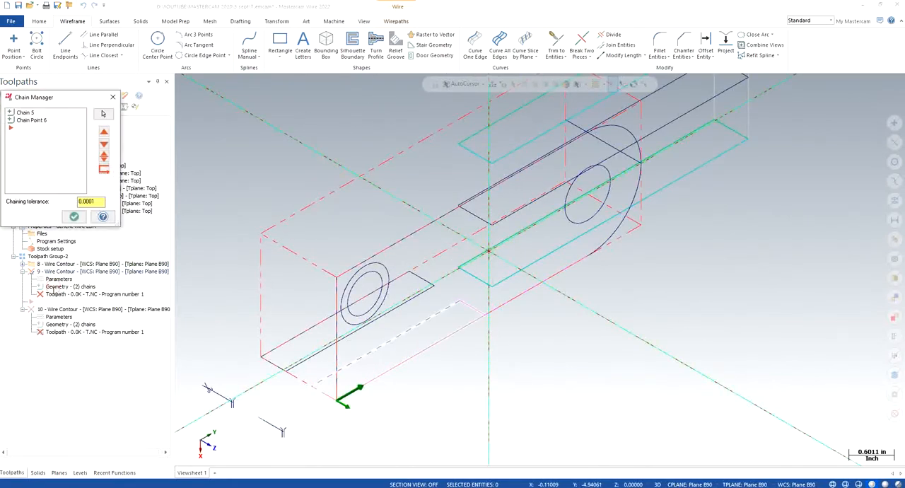
right_click(46, 157)
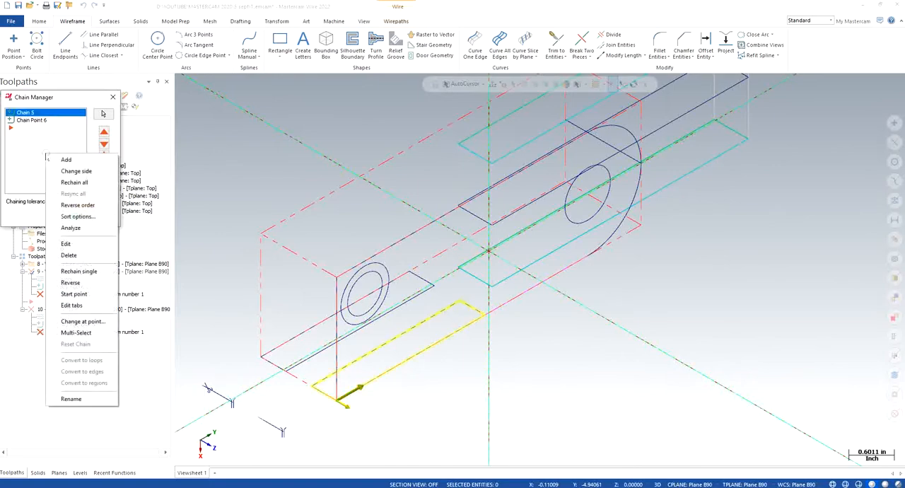
click(58, 156)
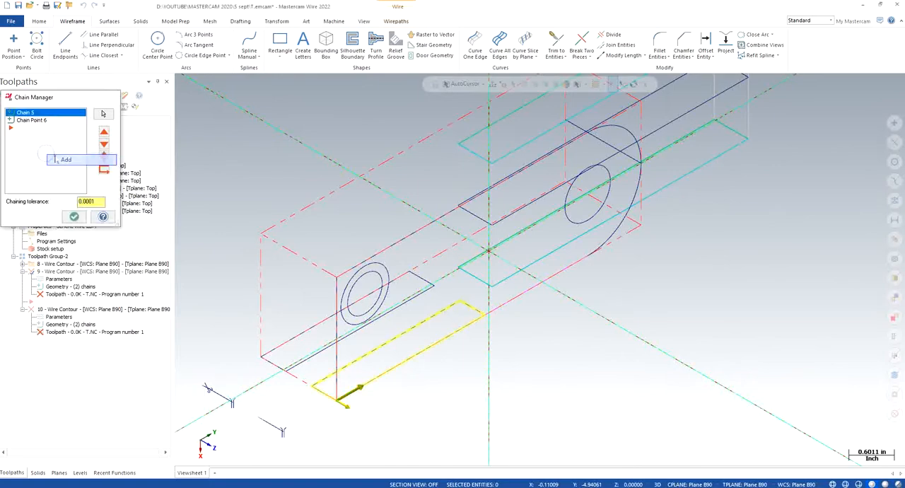
click(283, 432)
click(772, 455)
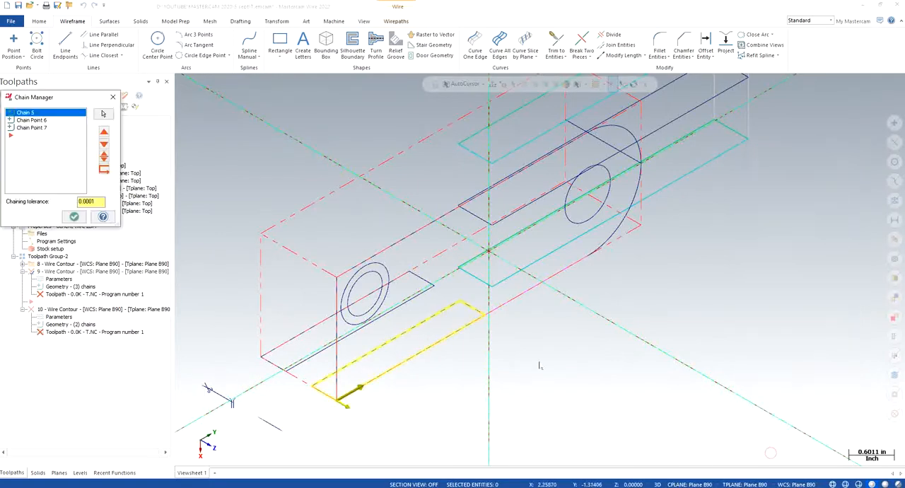
- Move the added thread point ahead of the rectangle chain and the cut point in operation 9, and check the chain order
click(29, 121)
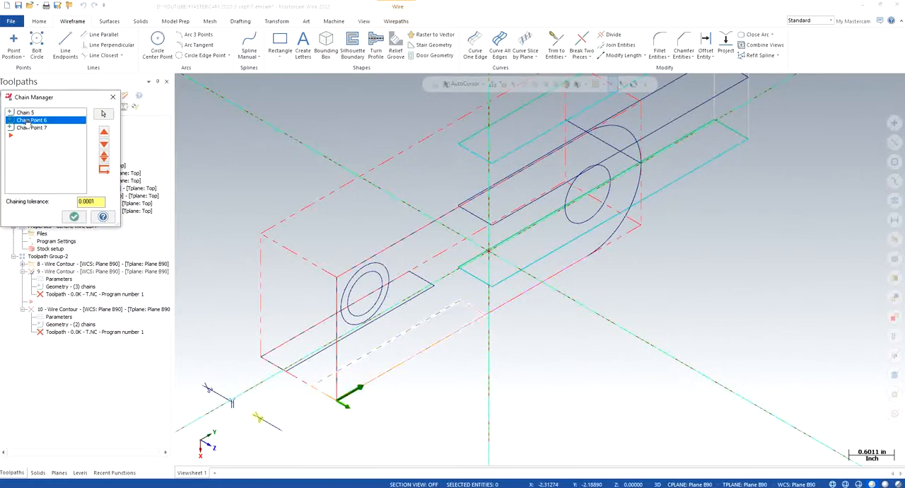
click(28, 128)
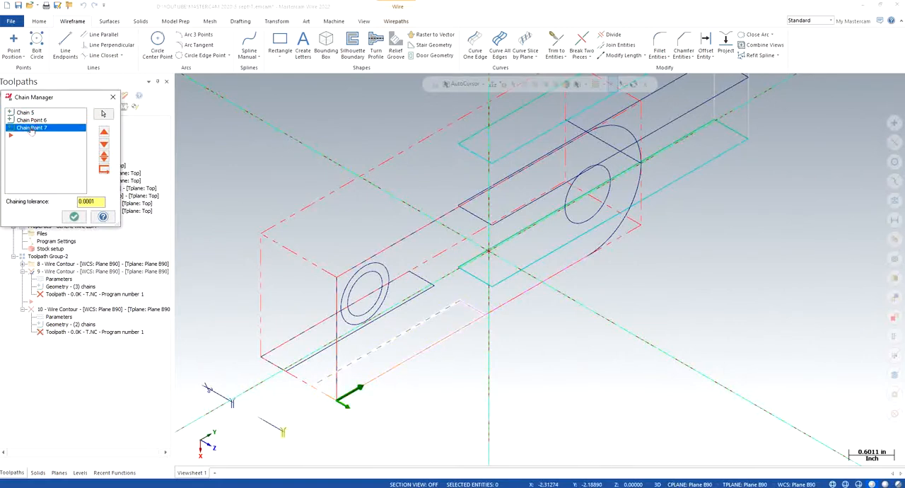
drag(31, 130, 31, 115)
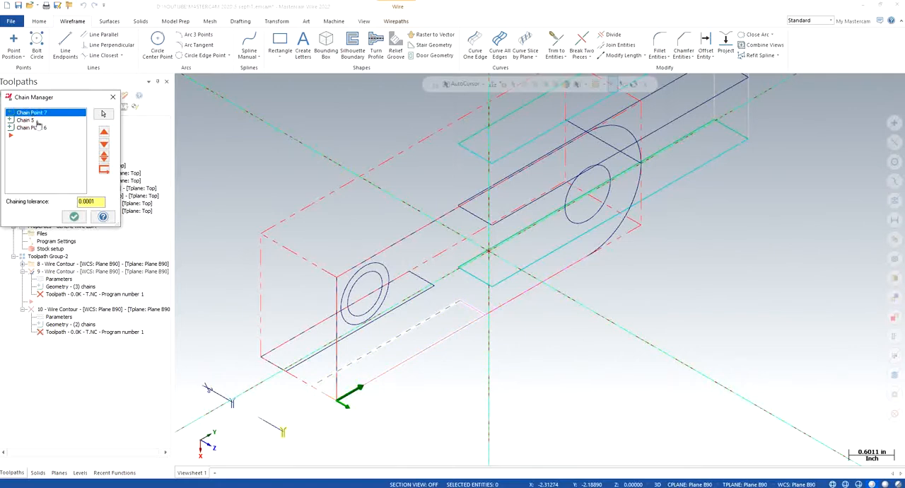
click(35, 121)
click(39, 128)
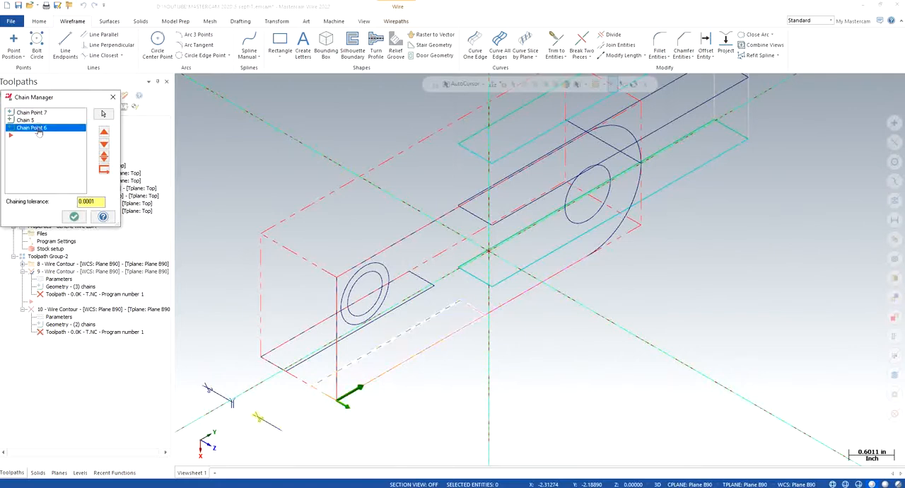
- Accept operation 9's chains and add the thread point at the far offset line's +Z end to wire contour operation 10's chains
click(74, 216)
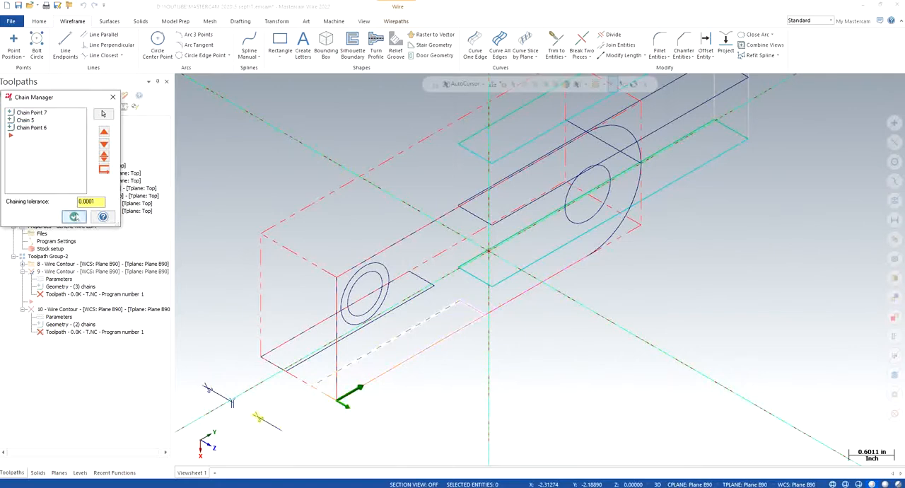
click(71, 323)
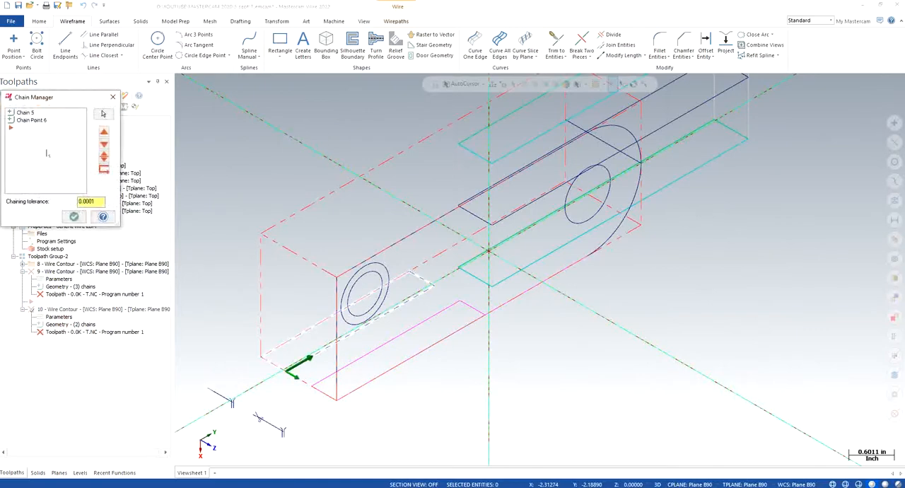
right_click(36, 140)
click(53, 153)
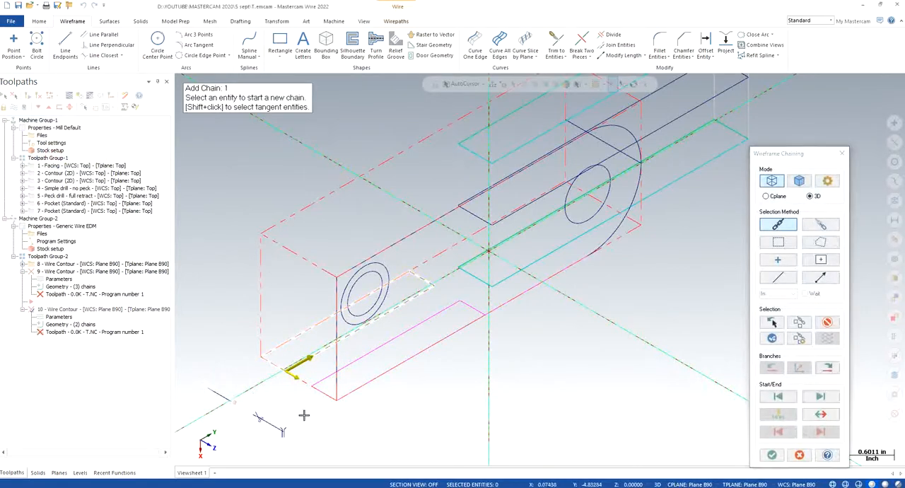
click(234, 402)
click(772, 454)
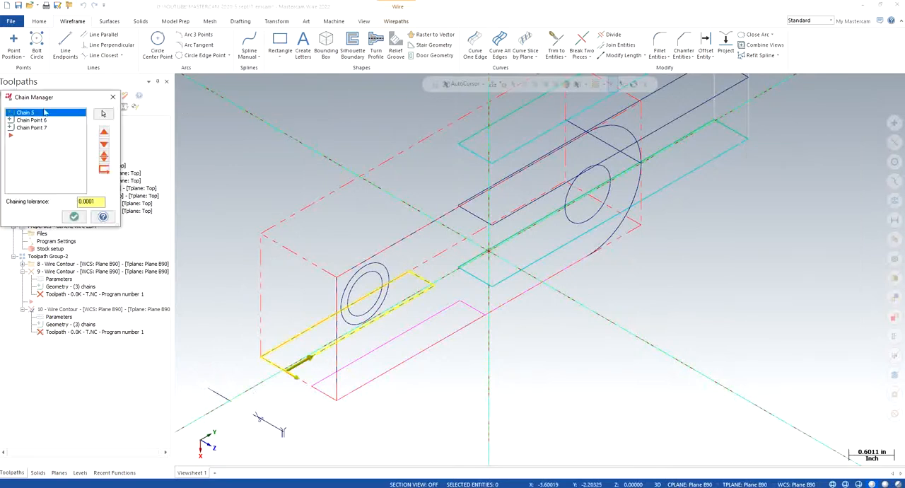
- Move the added thread point ahead of the rectangle chain and cut point in operation 10, check the order and accept the chains
drag(28, 130, 31, 118)
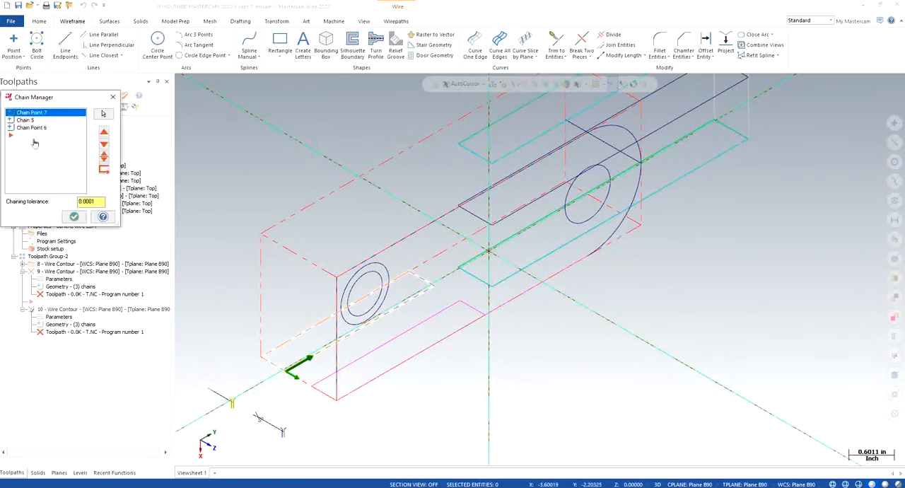
click(34, 121)
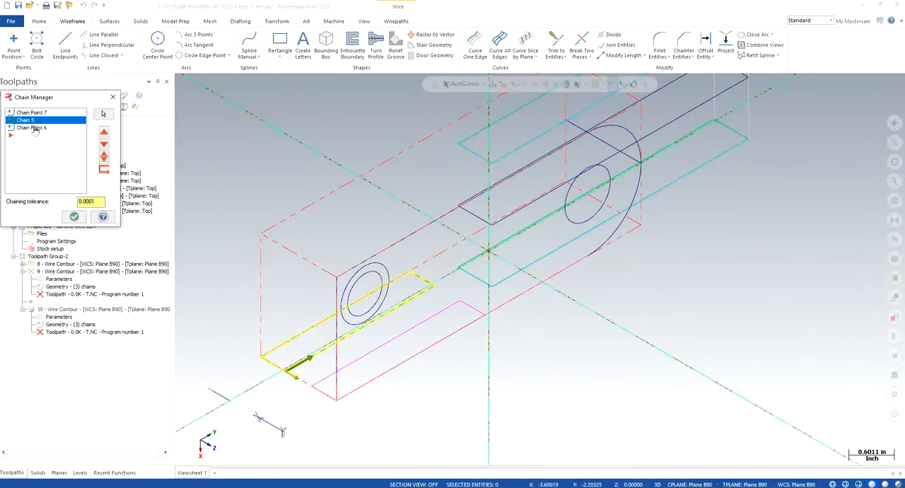
click(34, 129)
click(74, 217)
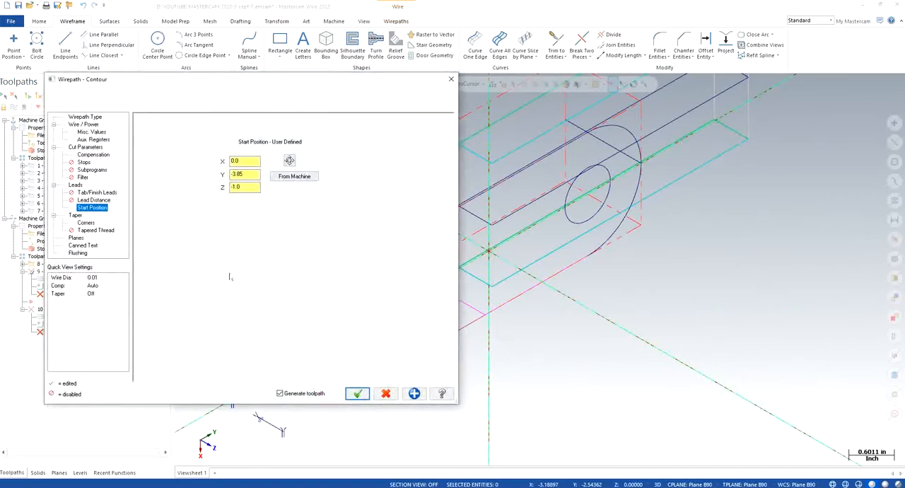
- Set wire contour operation 9's start position to X 0.0, Y -3.85, Z -1.0 and regenerate its toolpath
click(289, 160)
key(Escape)
click(357, 393)
- Pick operation 10's thread point as its start position at X -0.95, Y -3.85, Z -1.0 and regenerate its toolpath
click(65, 326)
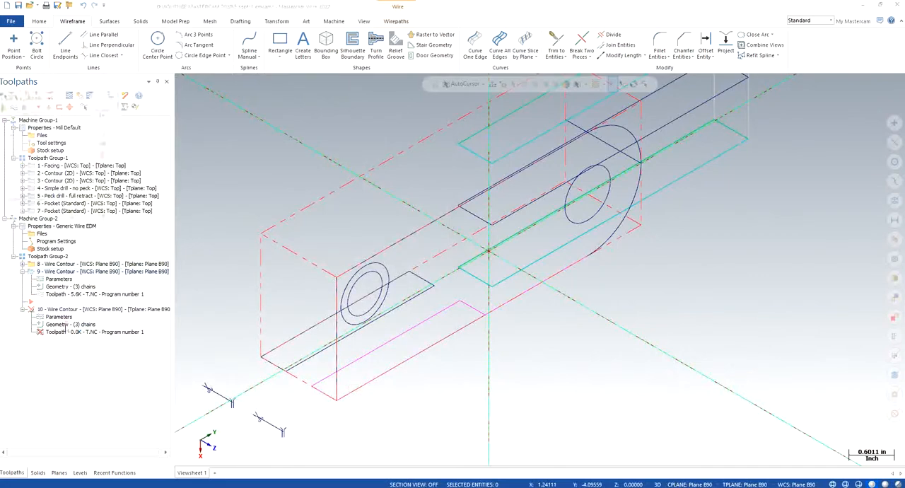
click(75, 216)
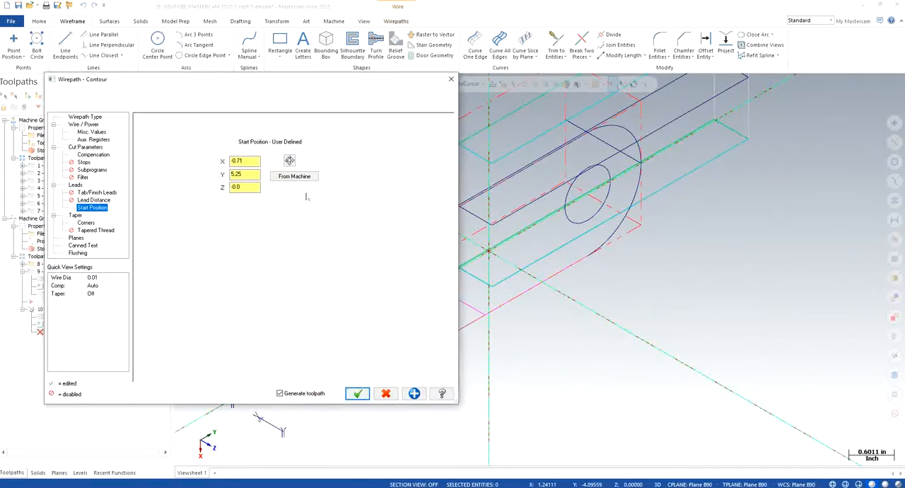
click(289, 161)
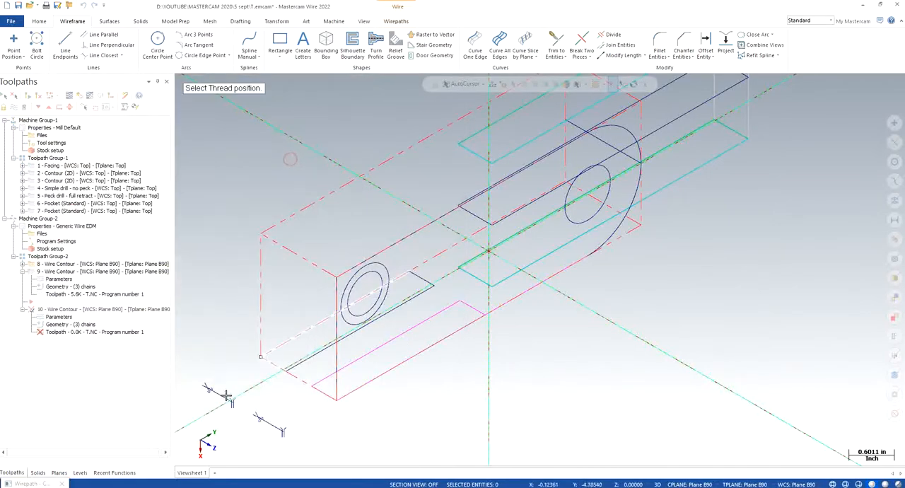
click(230, 401)
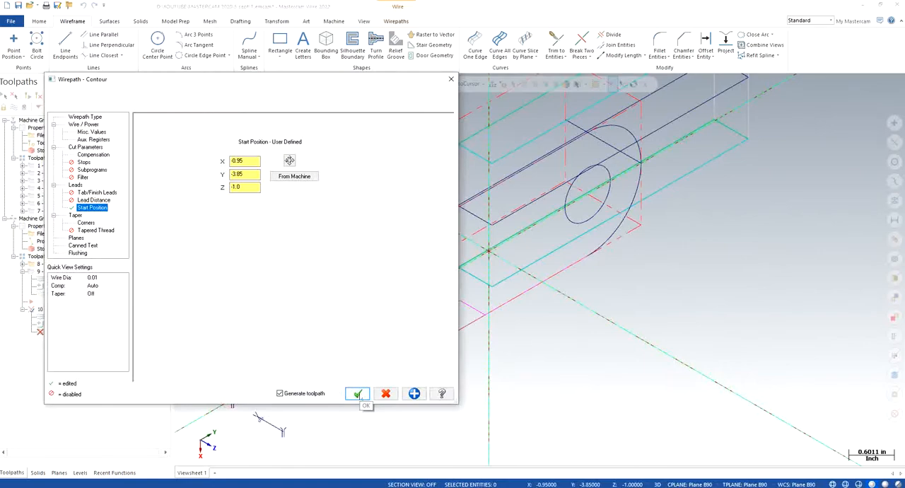
click(357, 393)
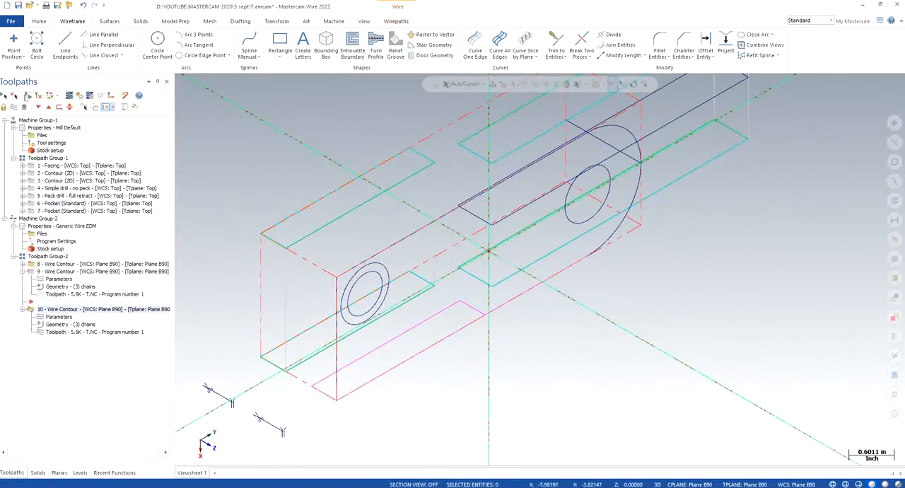
- Show the part in isometric view with the SOLID level active and visible and the WIREFRAME level hidden
click(64, 272)
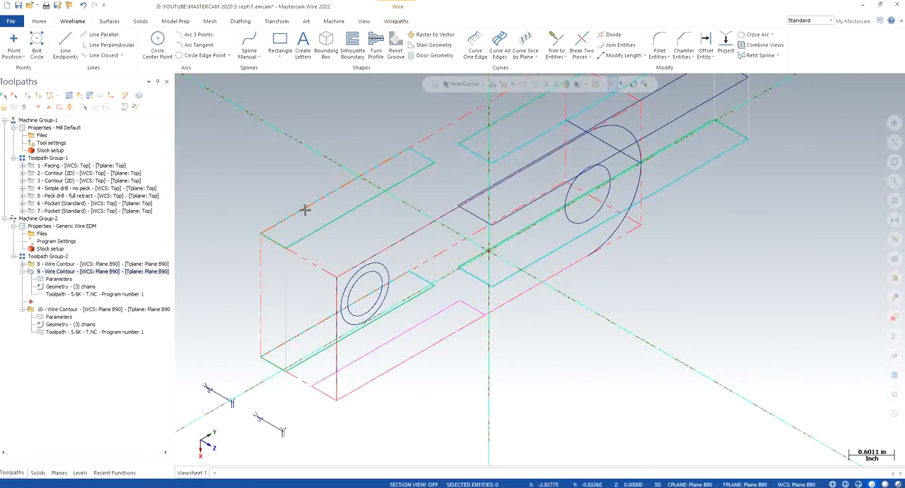
scroll(284, 226, down, 2)
scroll(283, 227, down, 3)
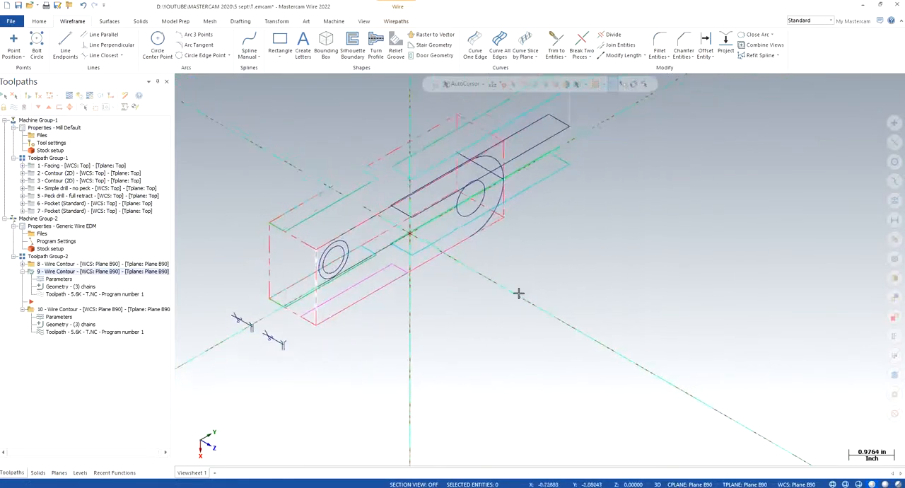
right_click(532, 284)
click(567, 369)
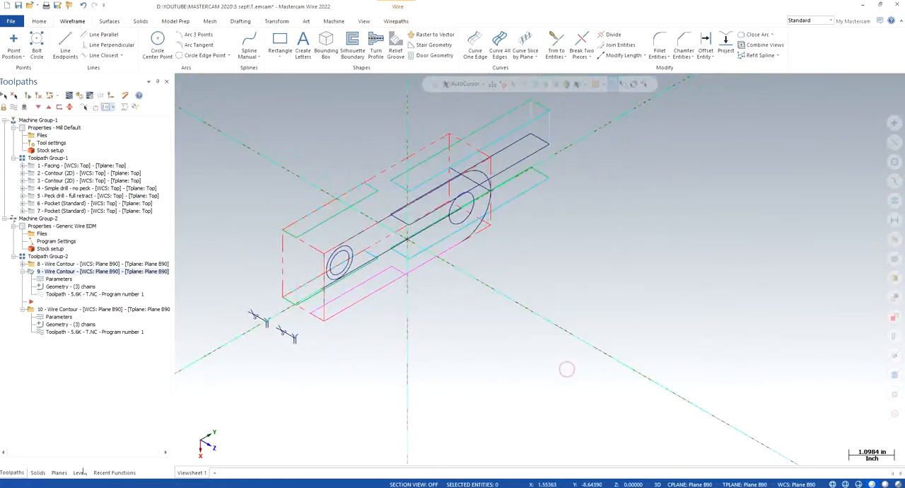
click(80, 473)
click(35, 118)
click(16, 119)
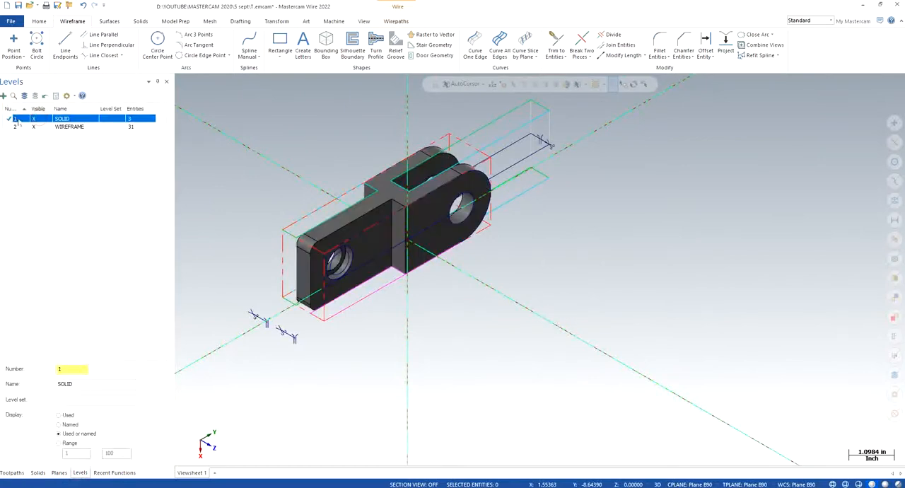
click(34, 127)
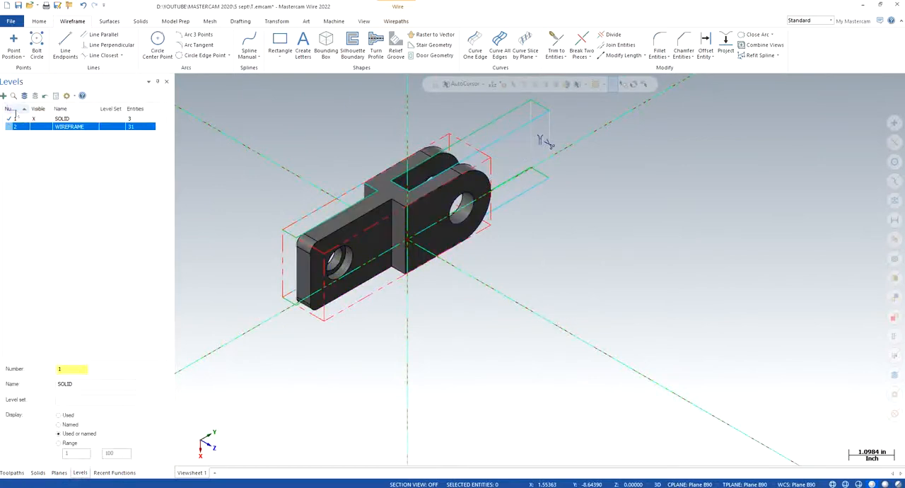
click(13, 119)
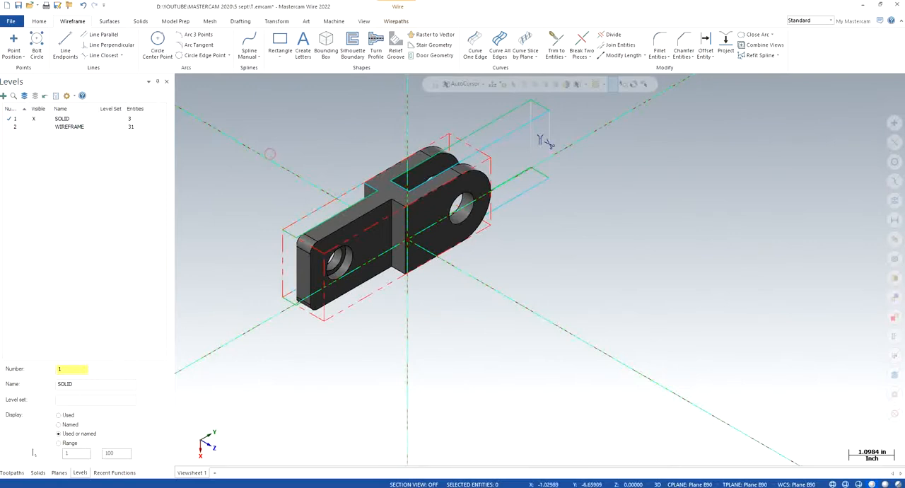
- Turn on the toolpath display of wire contour operation 9
key(alt+o)
click(43, 226)
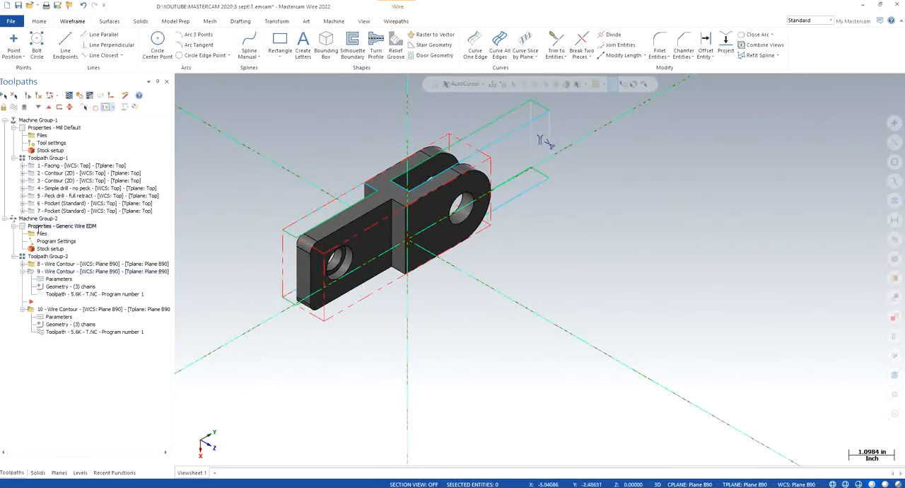
click(39, 219)
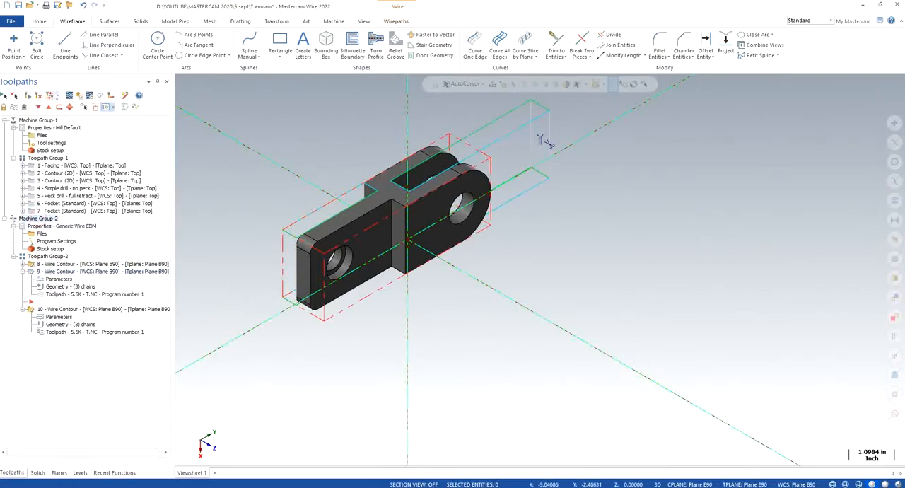
right_click(46, 271)
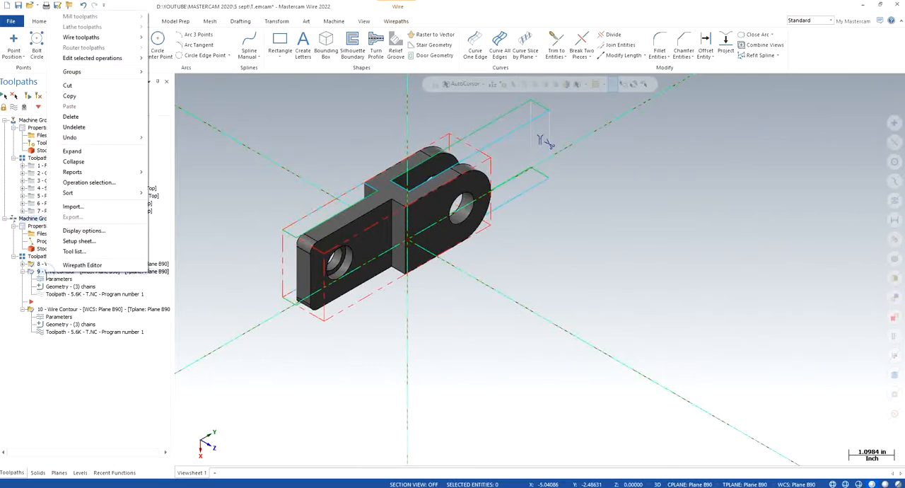
click(202, 182)
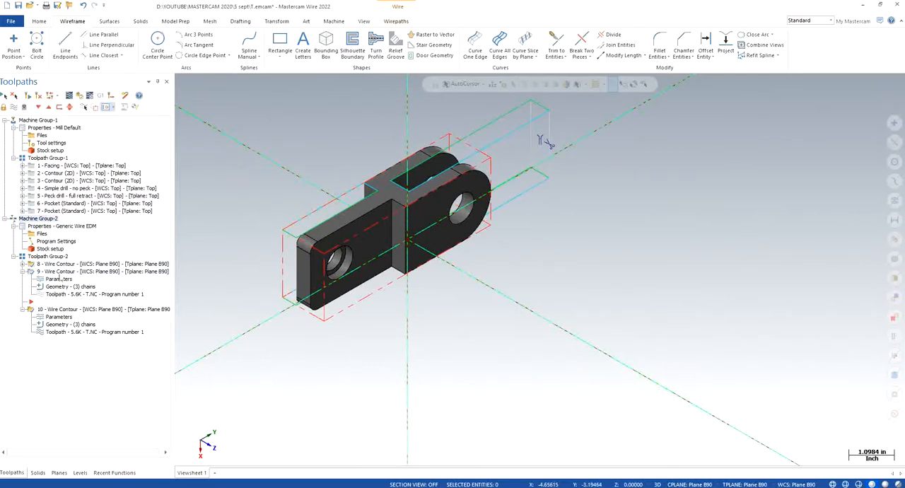
click(60, 271)
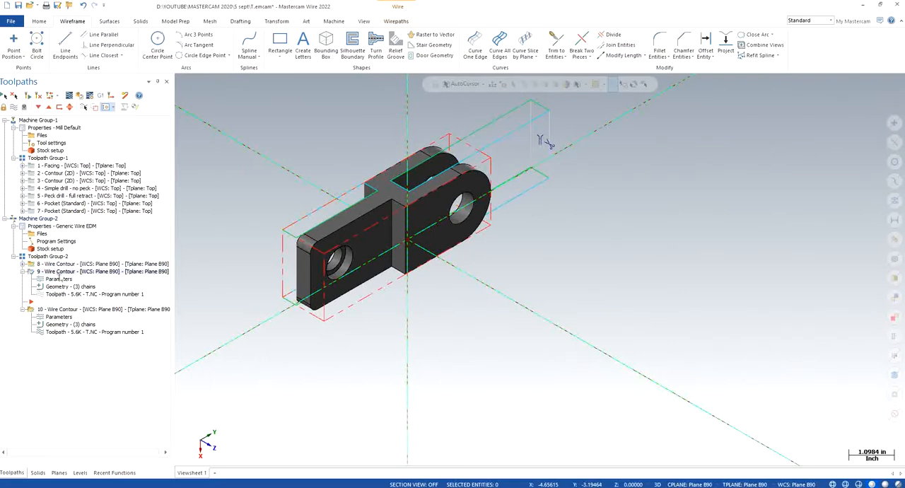
click(25, 107)
click(25, 107)
click(14, 107)
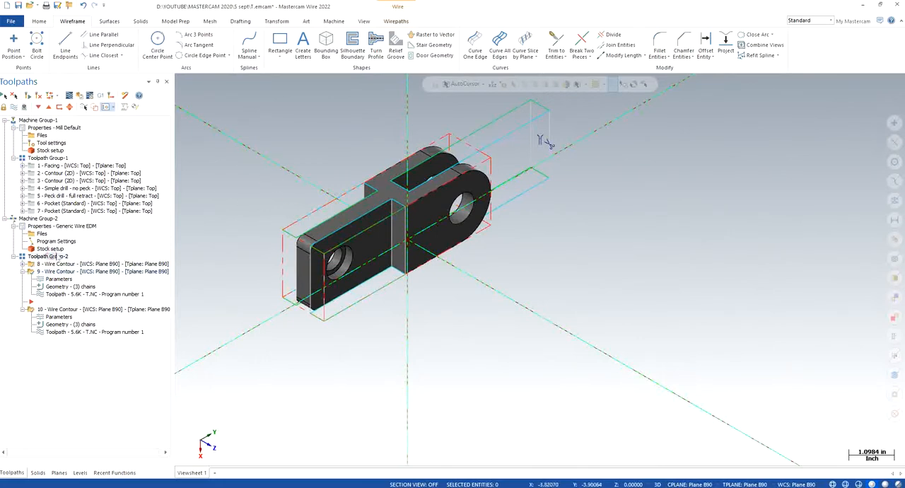
- Backplot all wire contour operations in Toolpath Group-2 from start to finish, and close the backplot
click(69, 96)
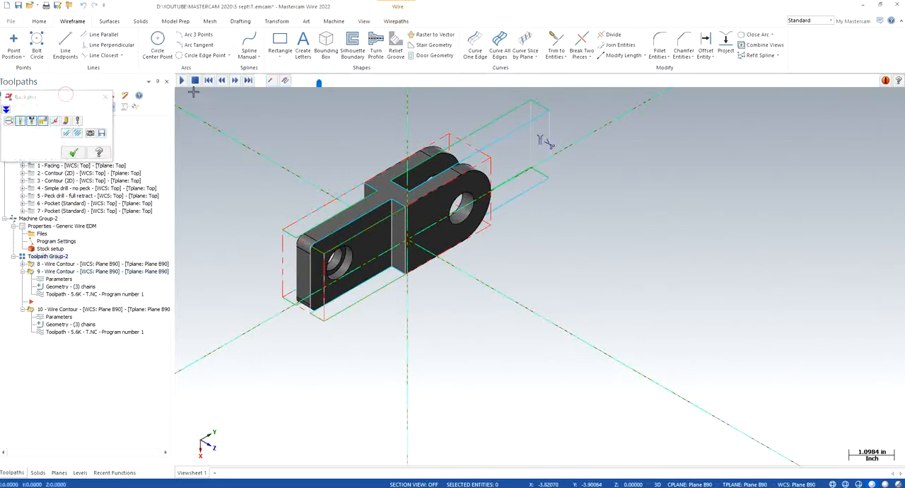
click(181, 81)
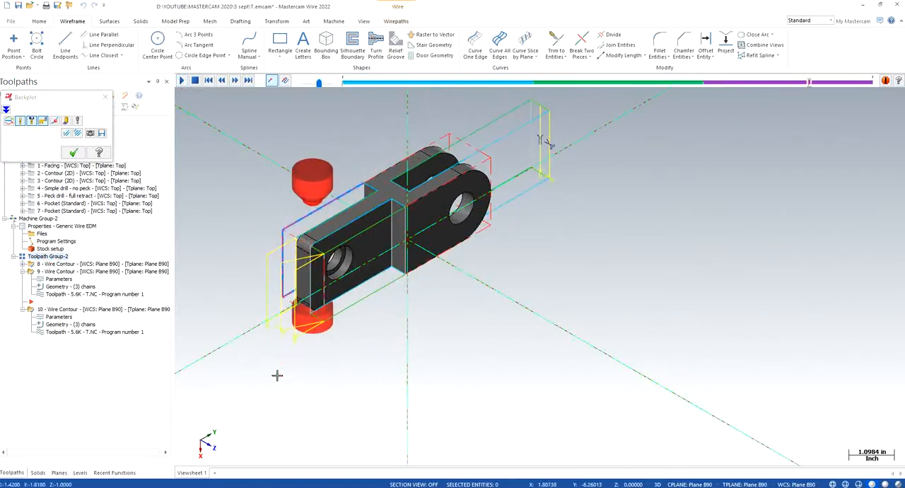
click(73, 152)
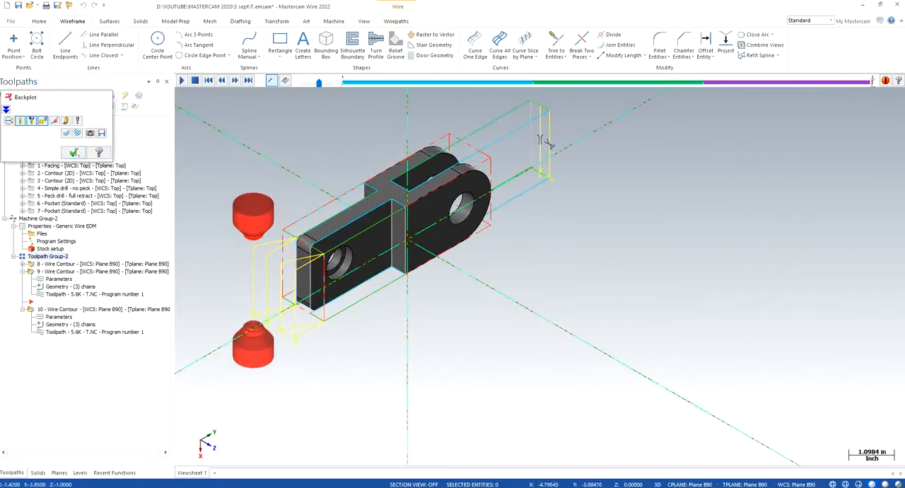
- Save the file, accepting to continue although some solids need regeneration
scroll(314, 149, up, 1)
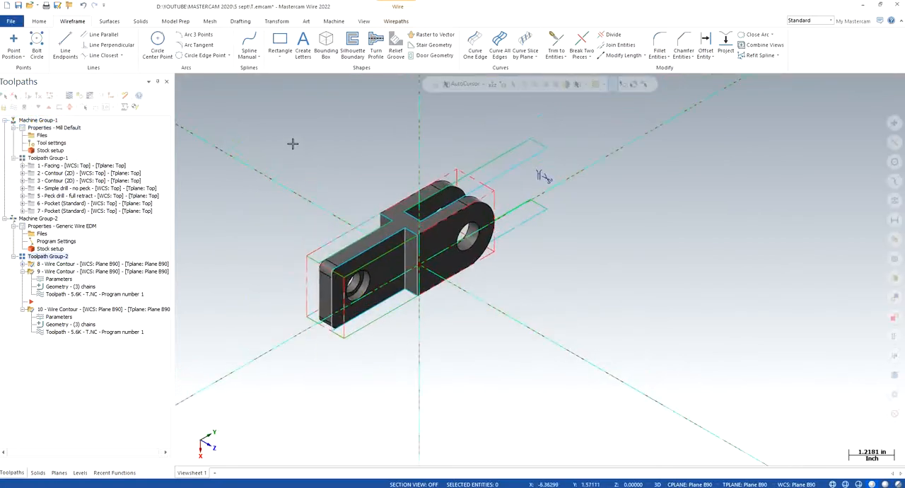
key(ctrl+s)
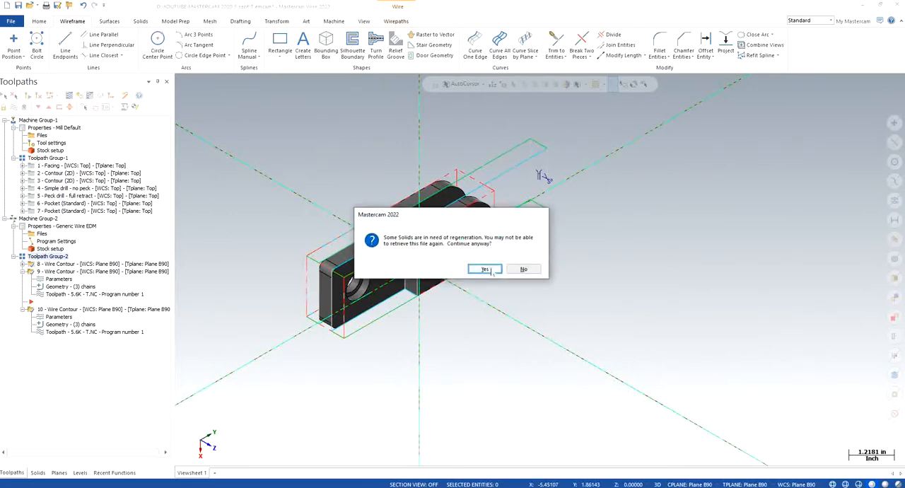
click(485, 270)
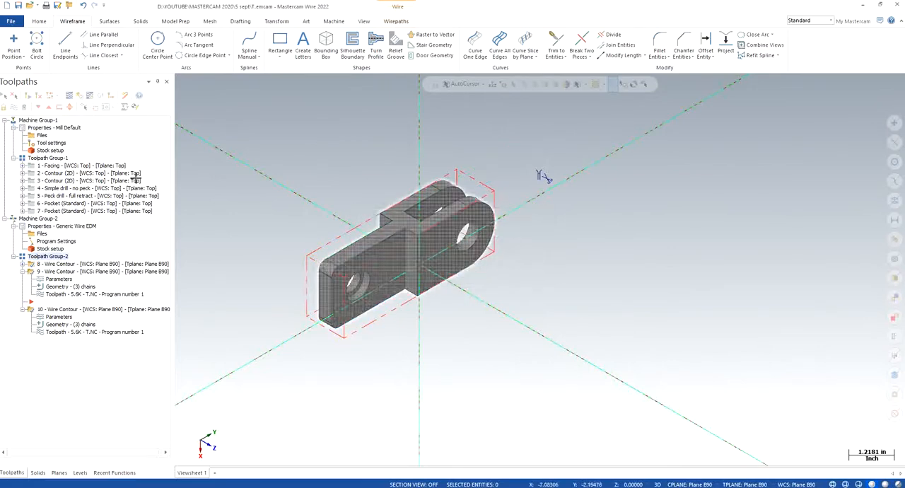
- Select all milling operations in Machine Group-1 and toggle their toolpath display
click(32, 122)
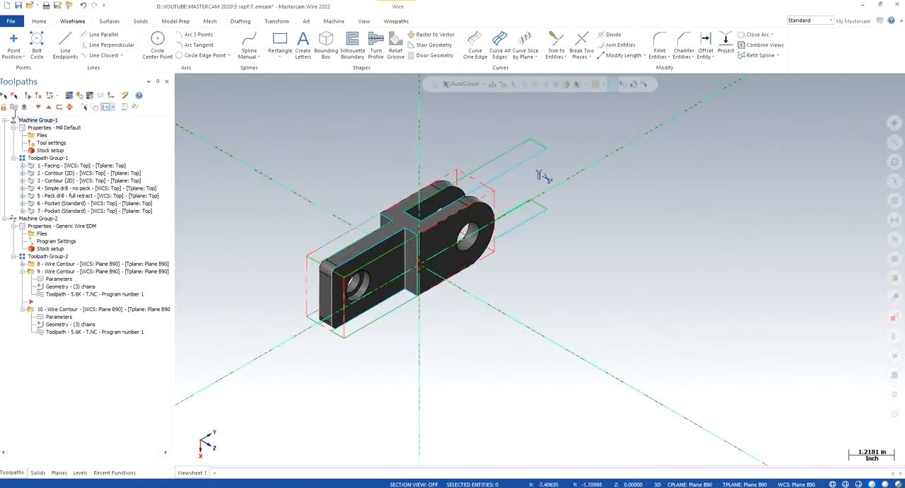
click(43, 158)
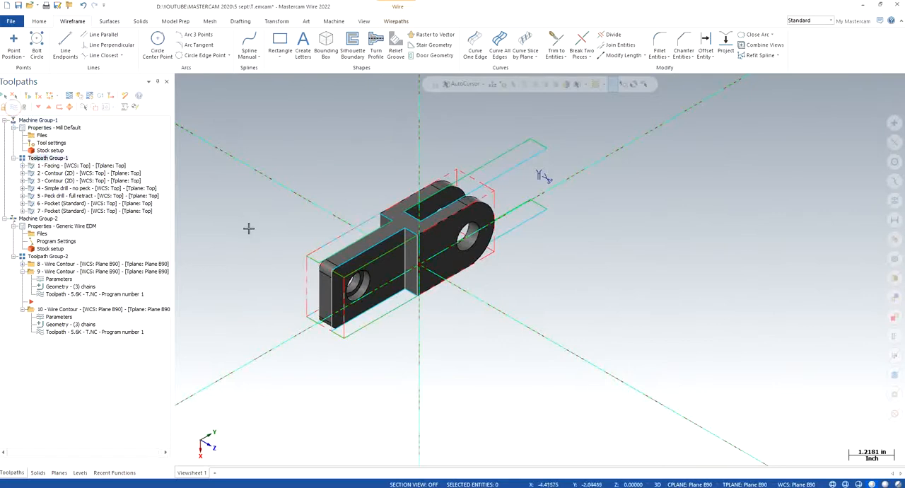
click(40, 120)
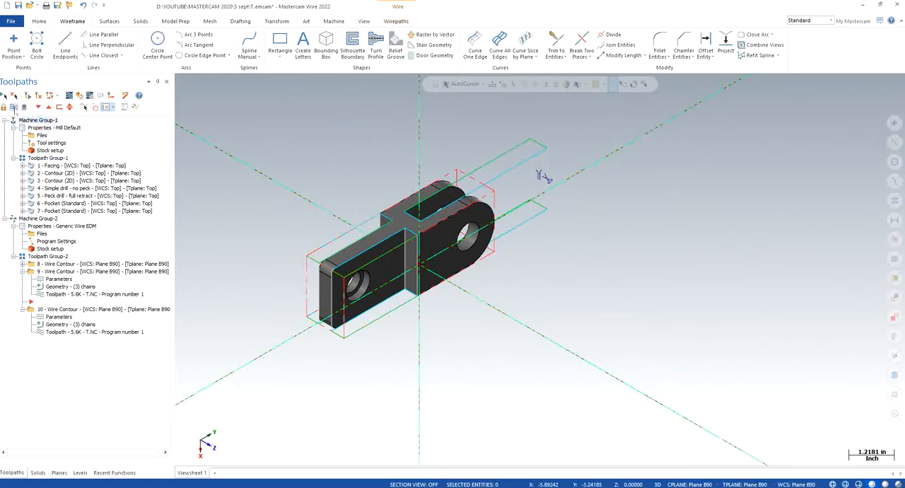
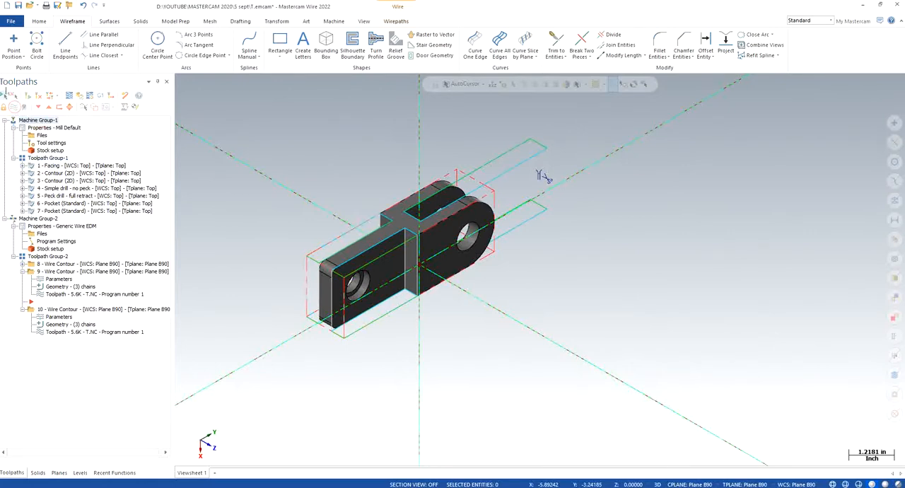
- Try to verify the selected milling and wire contour operations together, and dismiss the resulting dialogs
click(80, 96)
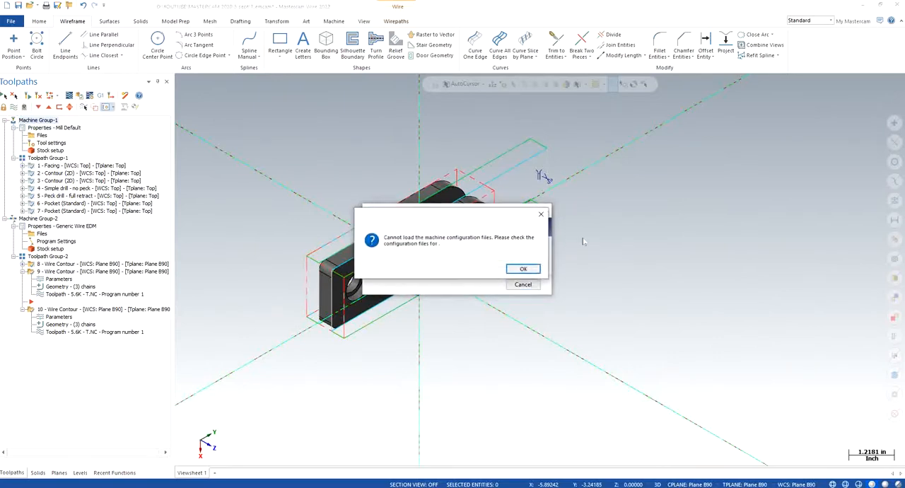
click(516, 269)
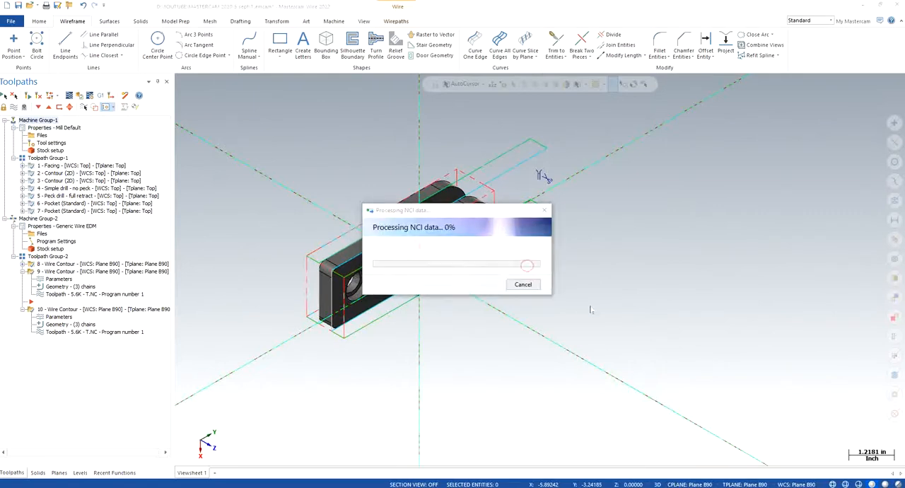
click(493, 275)
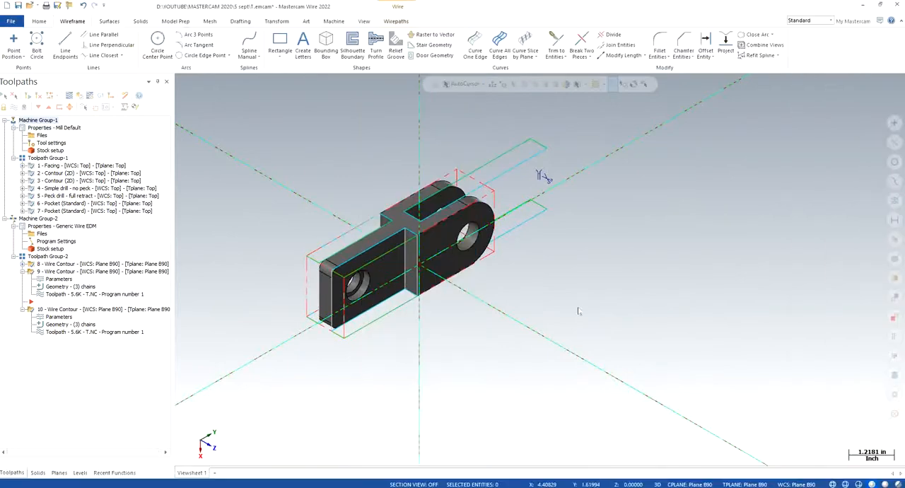
click(493, 331)
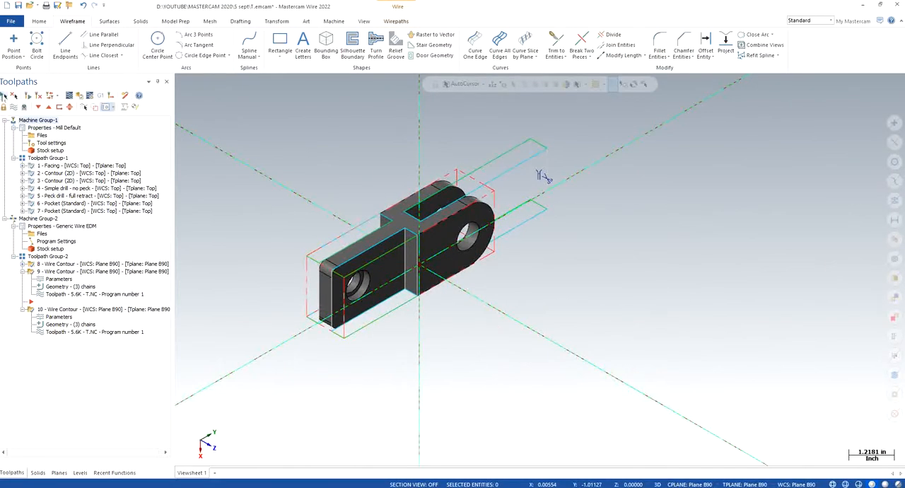
- Start the verification of the selected operations again and inspect the stock block in the simulator
click(79, 96)
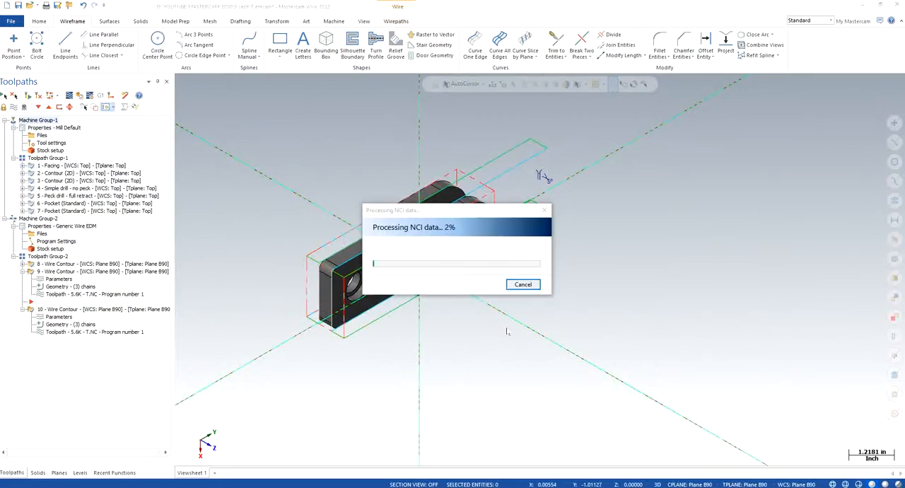
click(493, 275)
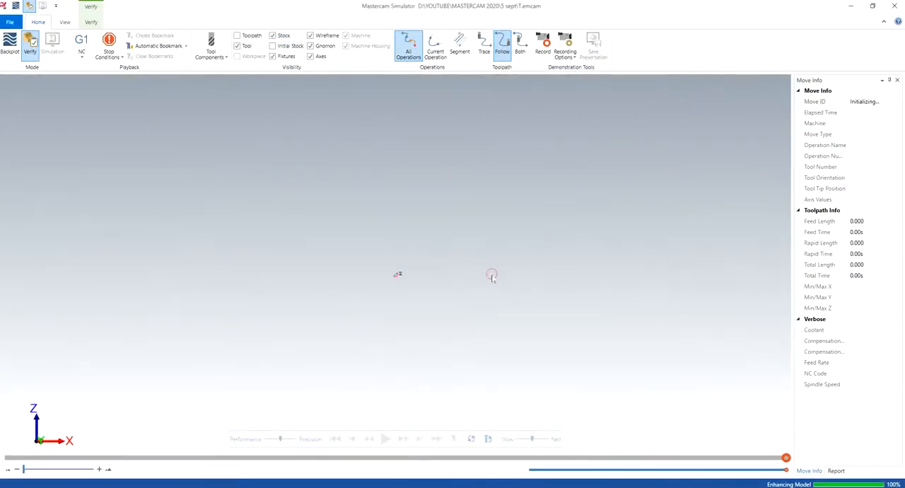
scroll(404, 279, up, 8)
middle_drag(398, 277, 355, 286)
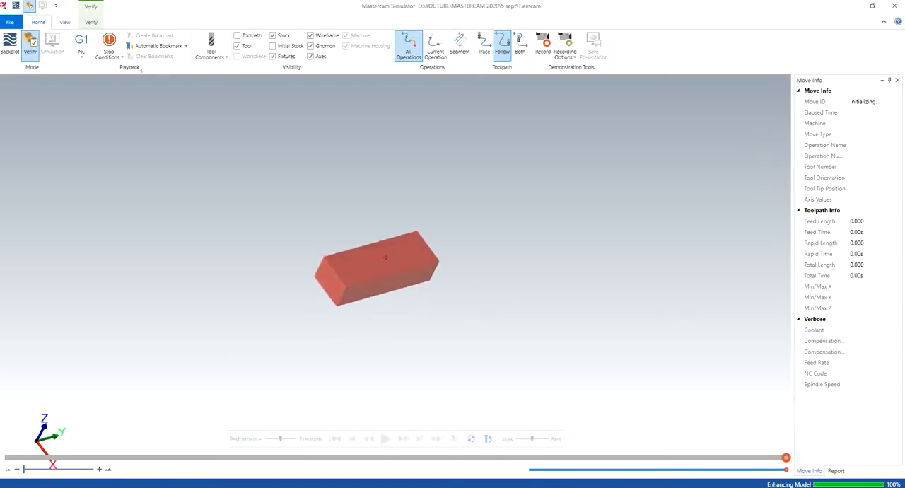
- Enable Collision as a stop condition for the verification
click(109, 54)
click(120, 115)
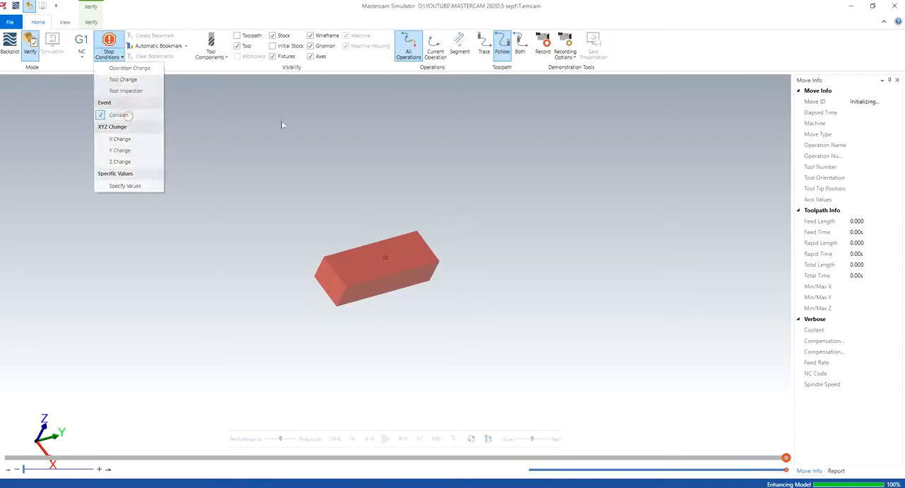
click(281, 125)
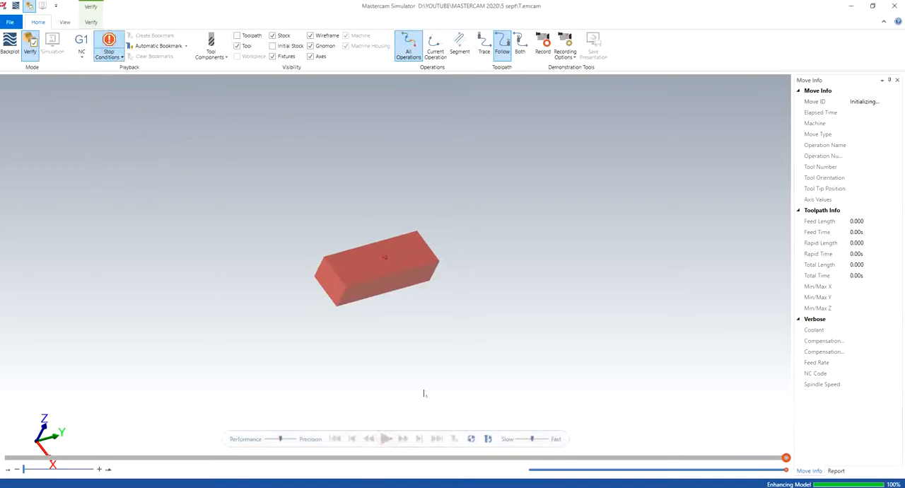
- Close the simulator and try once more to verify the selected operations of both machine groups
click(895, 6)
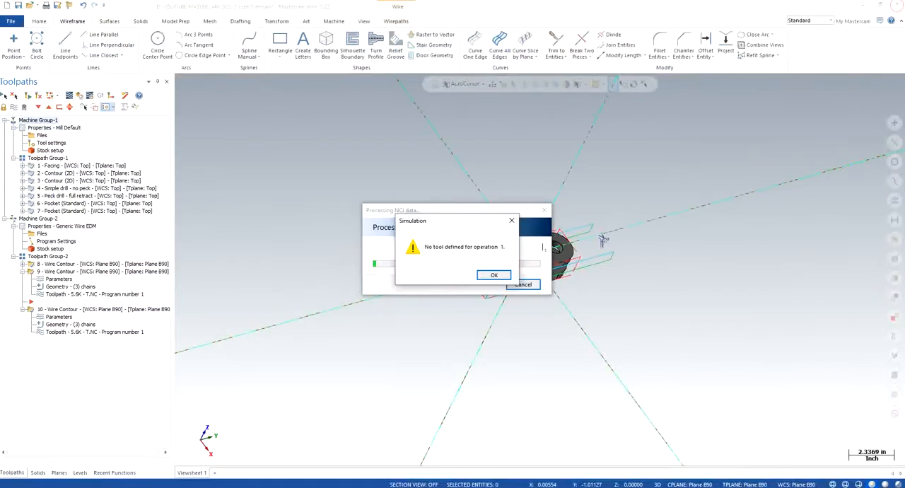
click(494, 275)
right_click(363, 219)
click(412, 303)
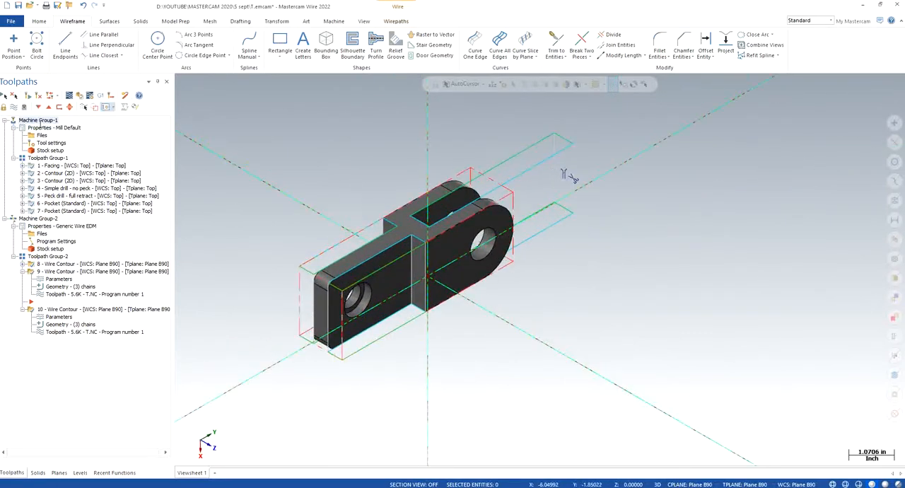
- Select all milling operations in Machine Group-1 for review
click(46, 161)
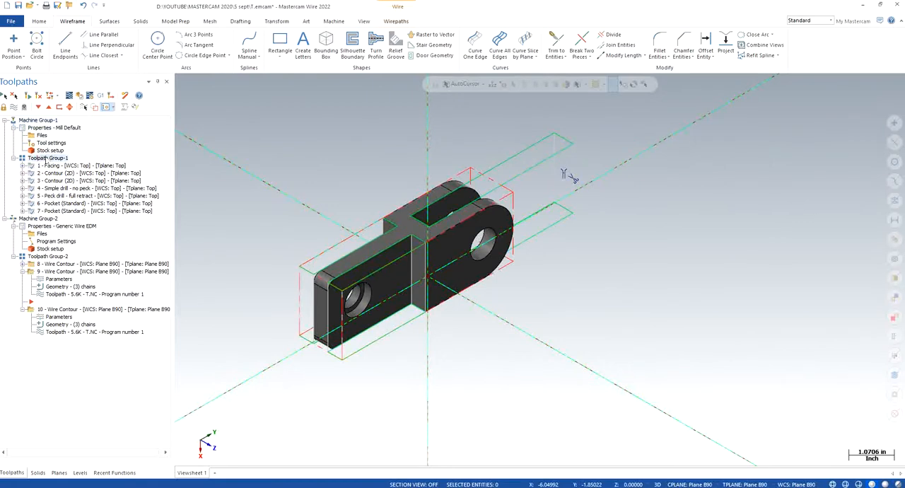
click(56, 166)
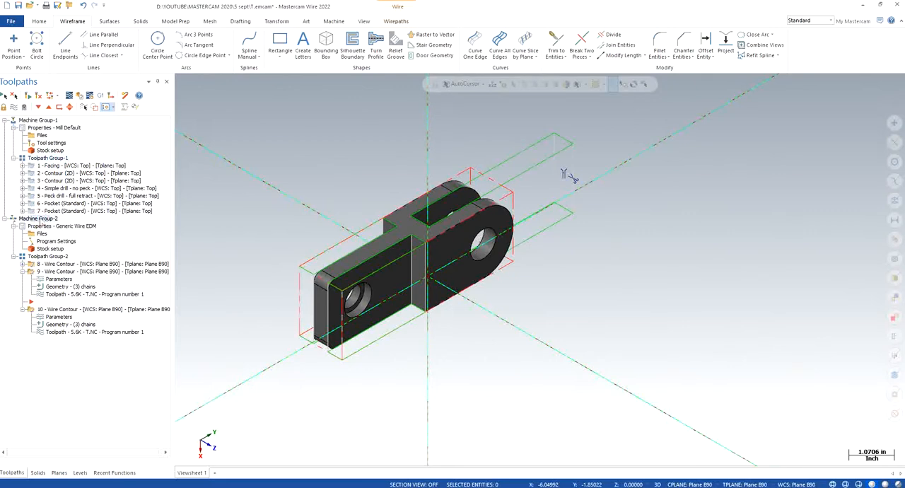
click(37, 120)
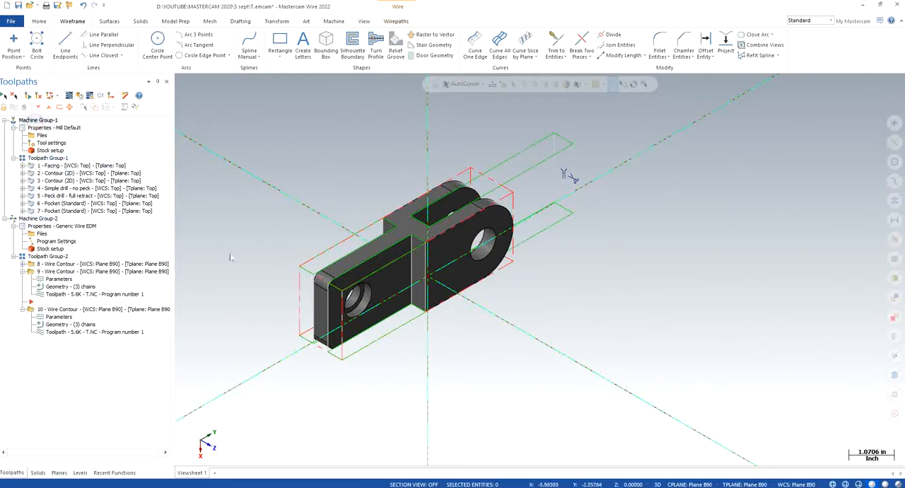
right_click(226, 254)
click(246, 164)
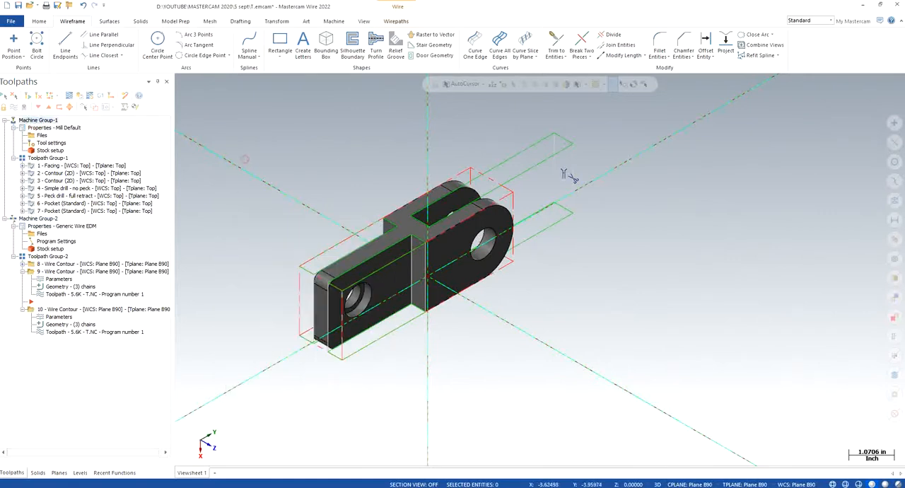
- Set the Top plane as WCS, construction plane and tool plane in place of Plane B90
click(80, 472)
click(59, 472)
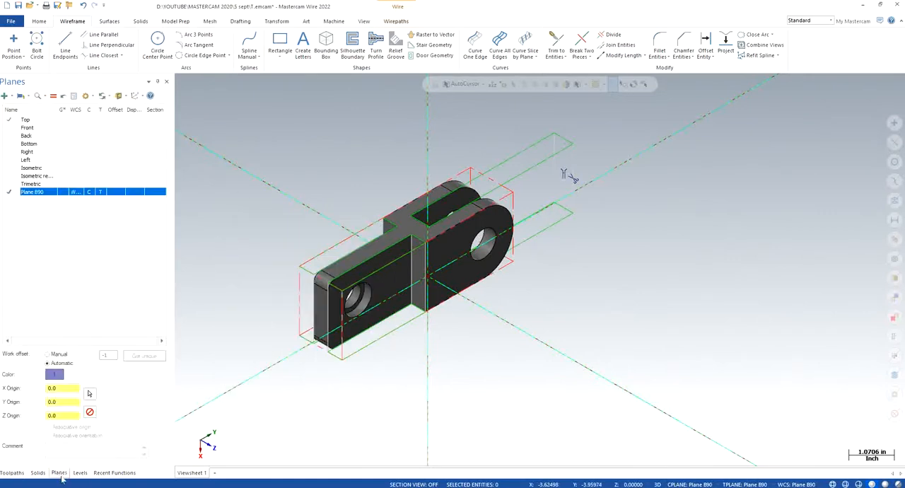
click(85, 119)
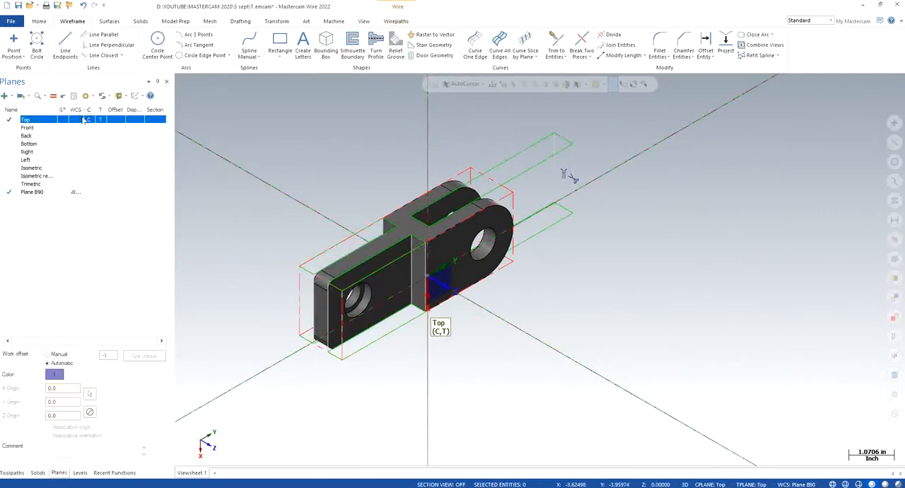
click(78, 120)
right_click(237, 128)
click(278, 245)
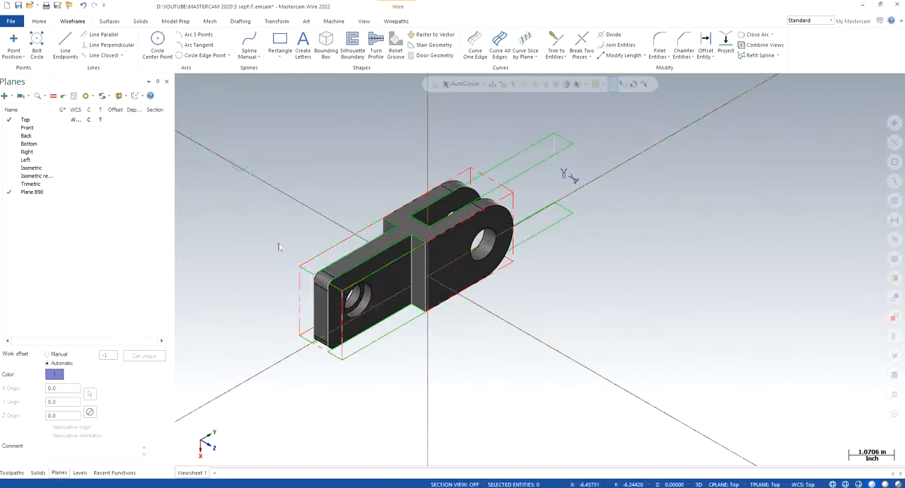
- Return to the toolpath operations and collapse Machine Group-2 in the tree
click(12, 473)
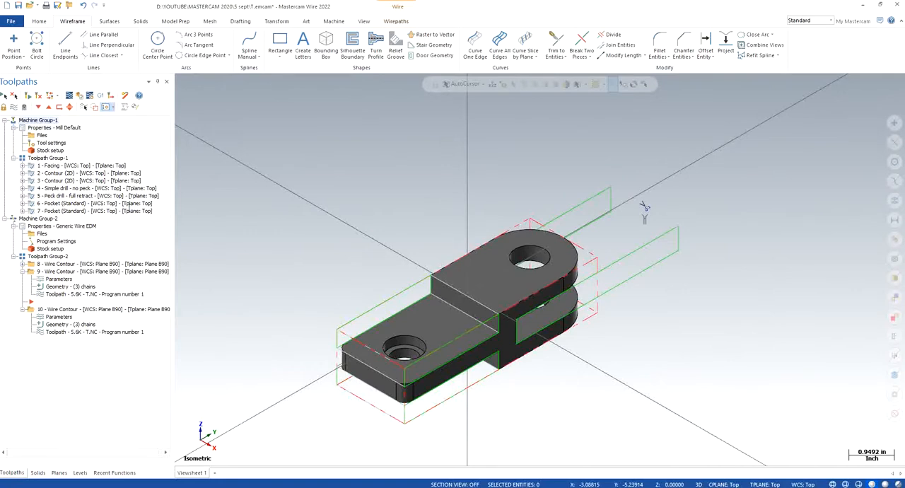
click(113, 108)
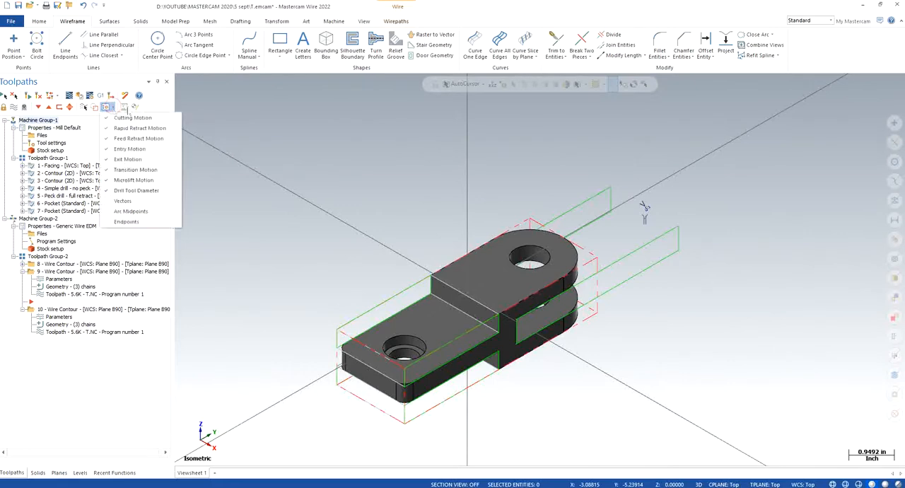
click(293, 123)
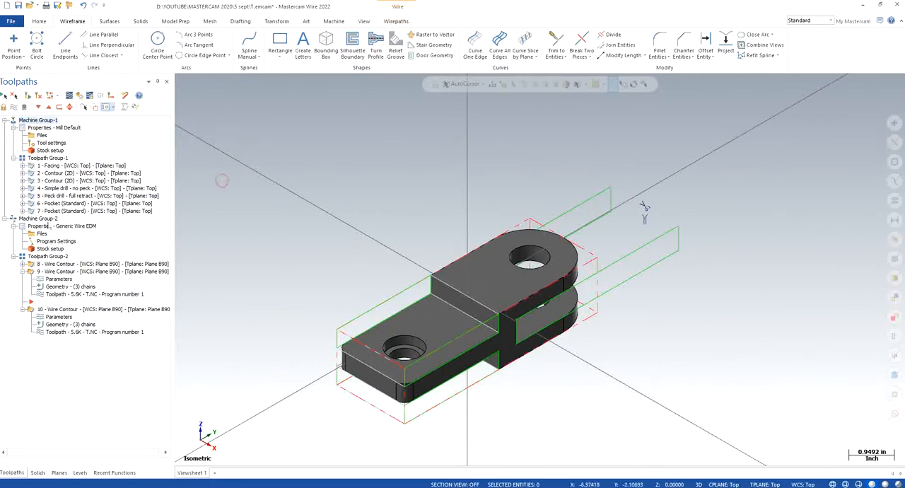
right_click(33, 220)
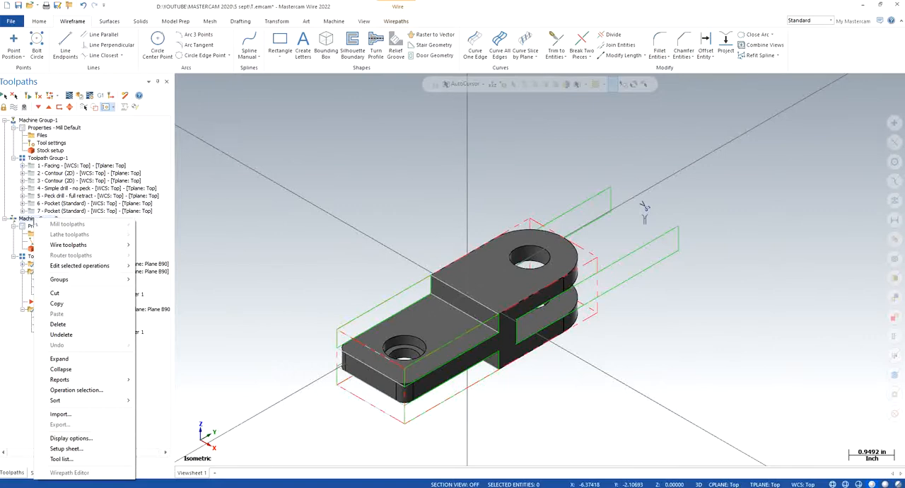
click(65, 368)
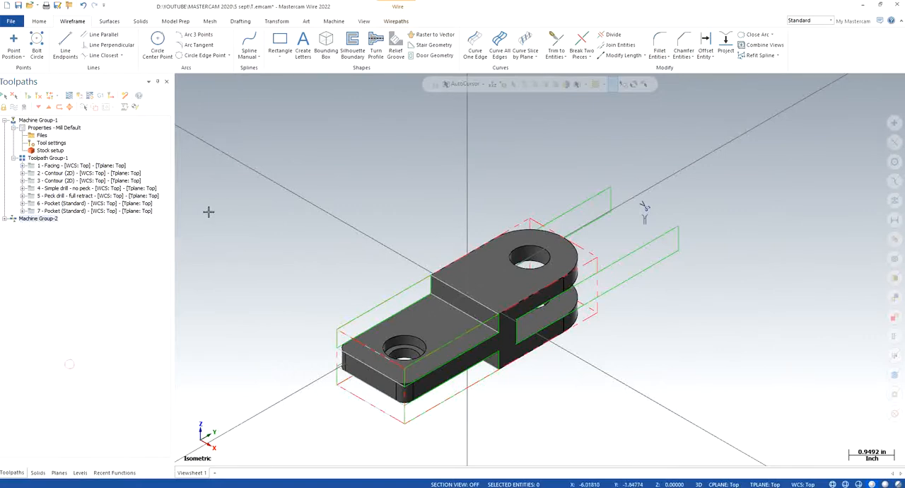
- Verify all milling operations in Toolpath Group-1 from start to finish, and close the simulator
click(46, 159)
click(80, 97)
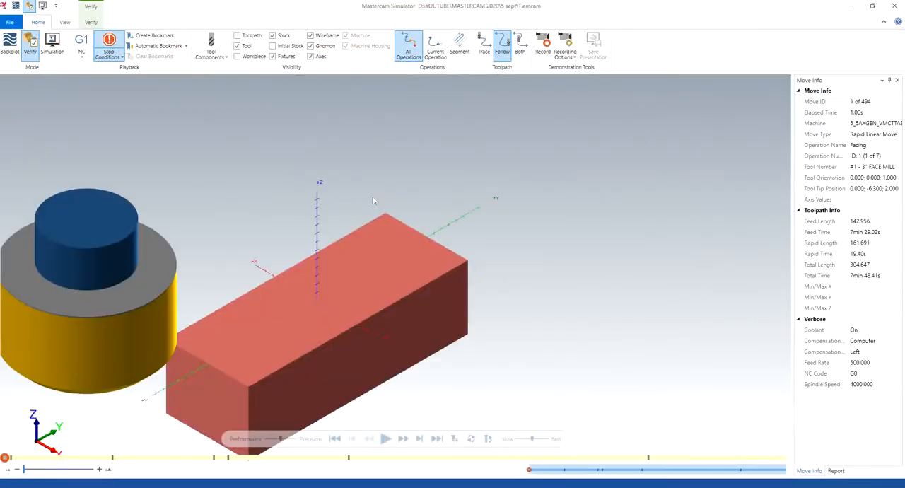
click(386, 439)
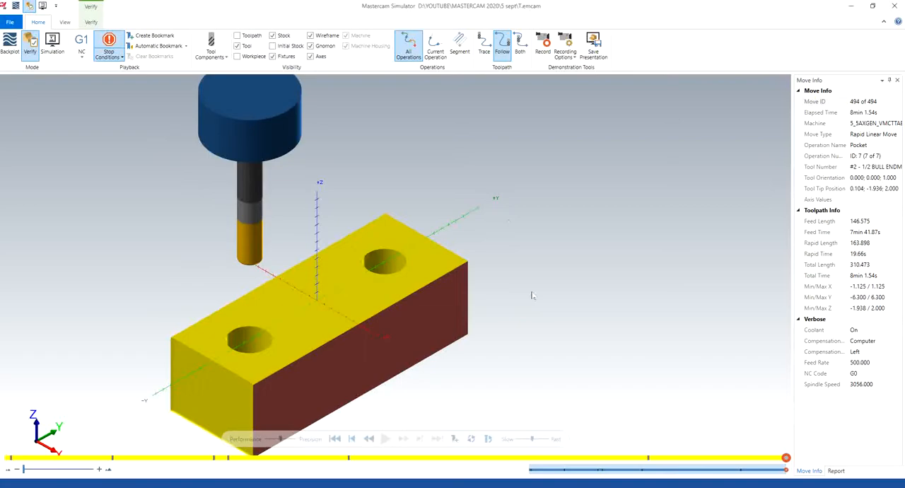
click(895, 6)
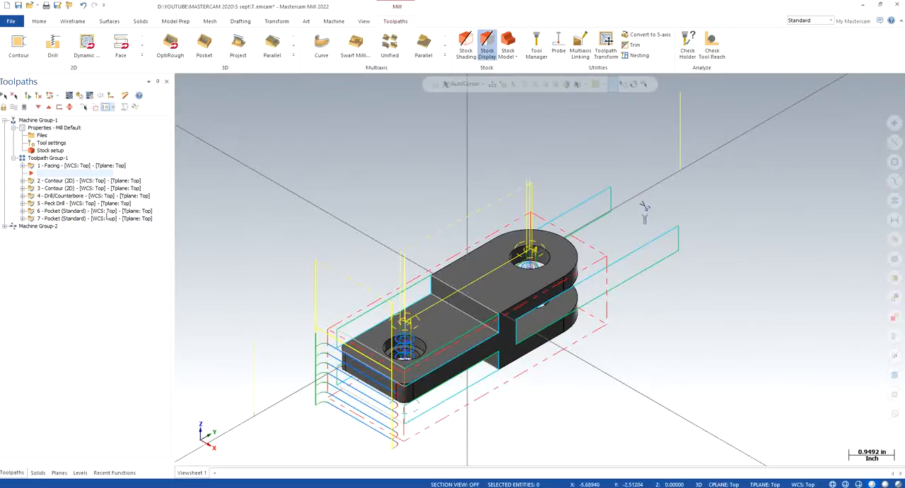
- Expand Machine Group-2 and Toolpath Group-2, and move the insert arrow down below wire contour operation 10
click(38, 106)
click(37, 107)
click(38, 106)
click(38, 107)
click(37, 107)
click(37, 107)
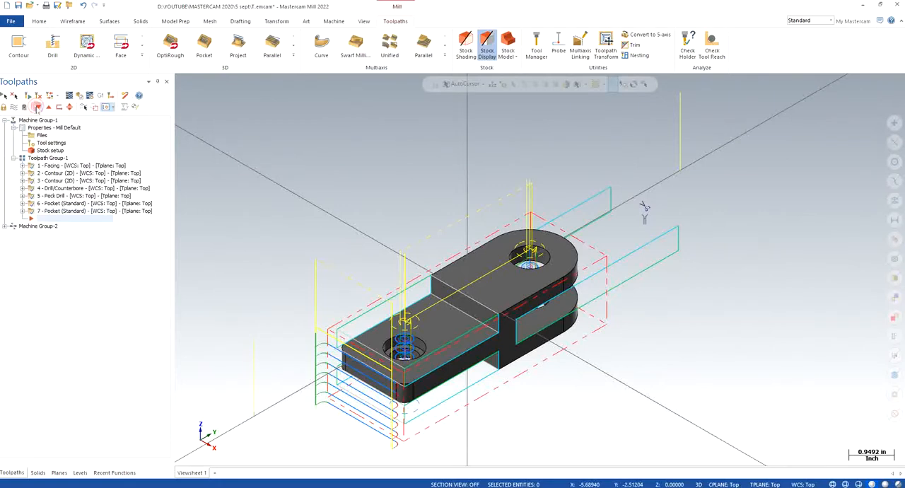
click(4, 226)
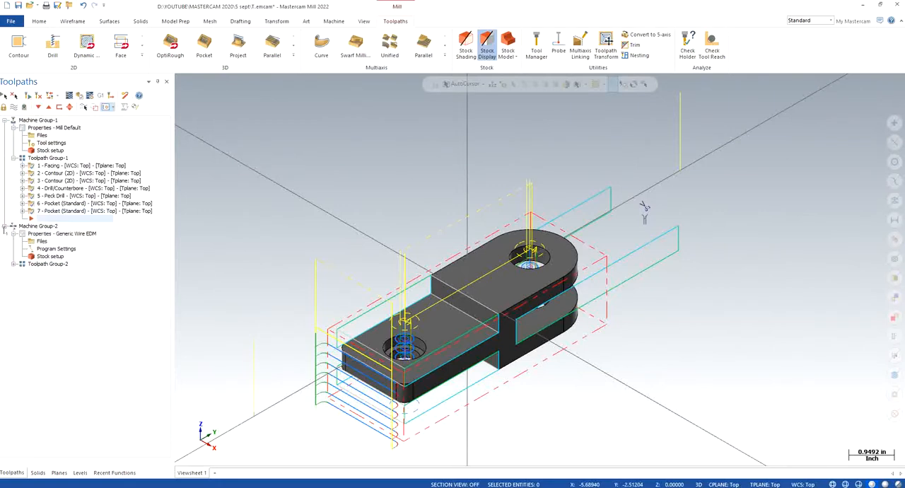
click(13, 264)
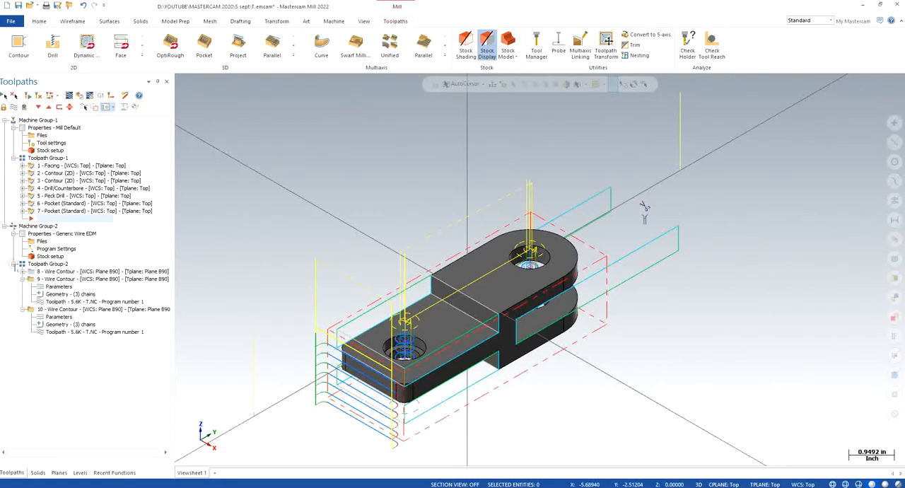
click(37, 107)
click(37, 106)
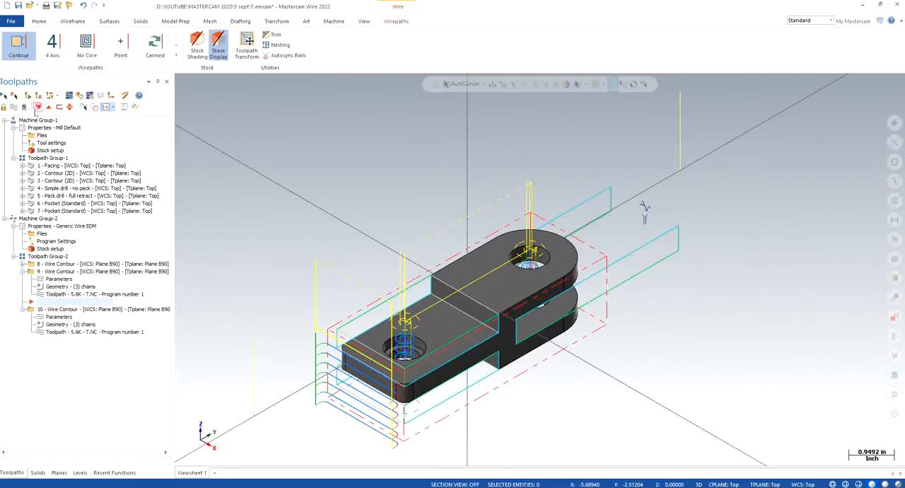
click(38, 106)
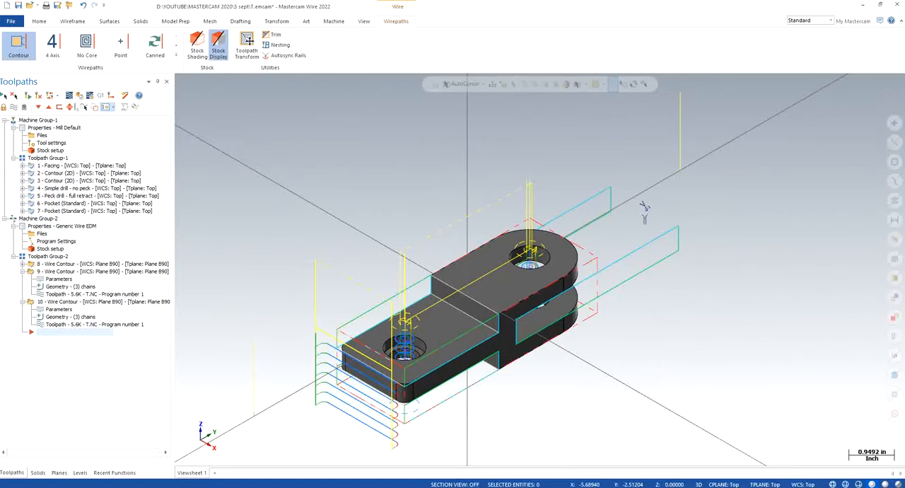
- Try to verify the complete set of milling and wire operations 1 to 10, and close the simulator
click(69, 96)
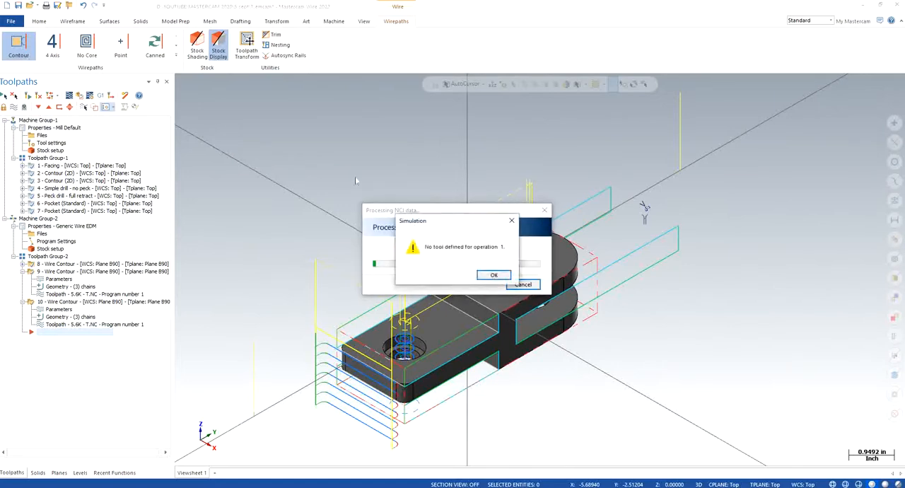
key(Return)
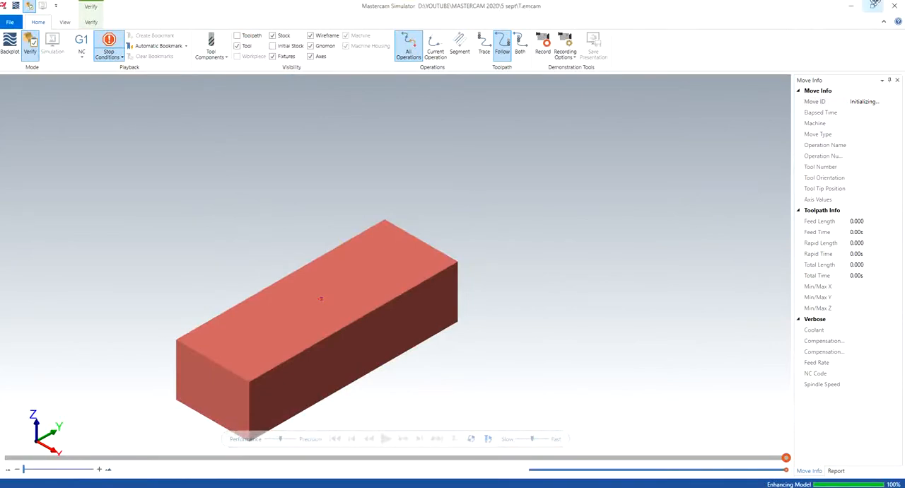
click(892, 5)
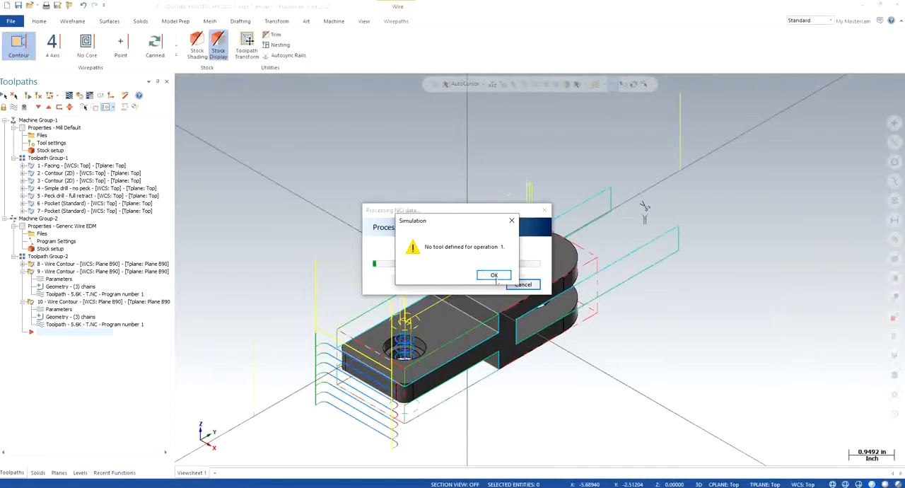
click(507, 279)
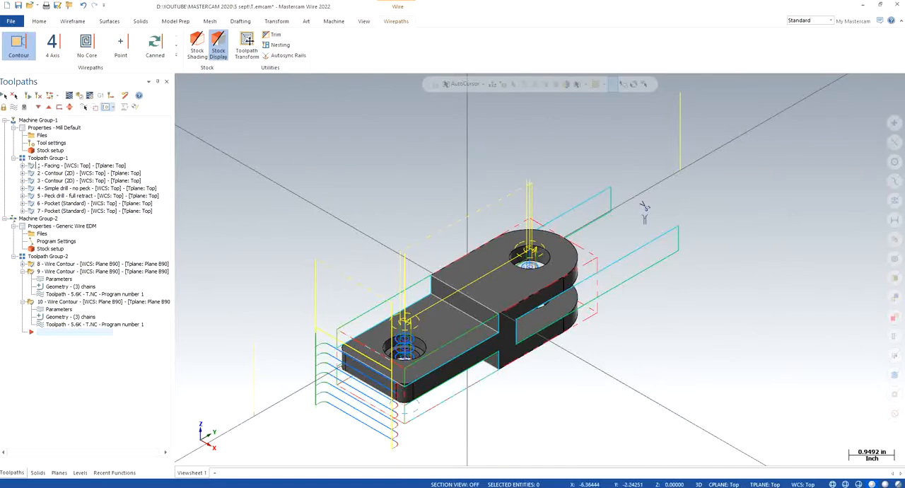
- Expand facing operation 1, review its 3" face mill tool settings, and accept the operation's parameters
click(23, 166)
click(55, 174)
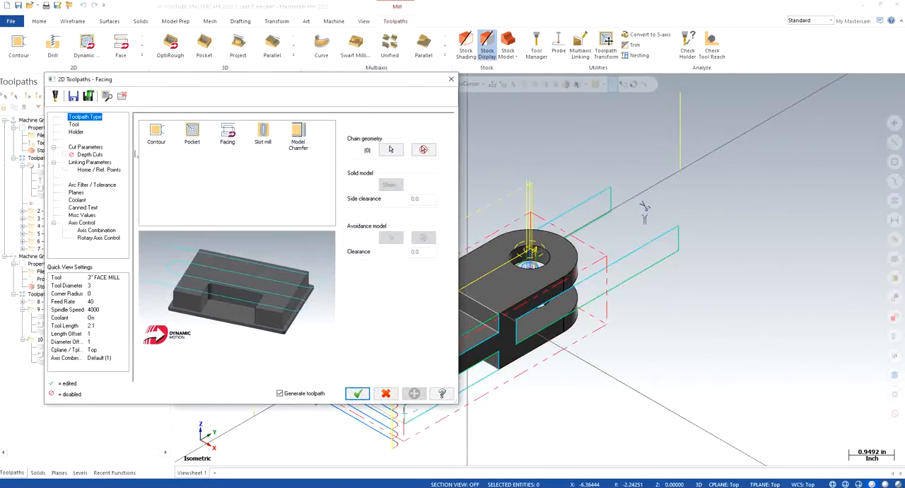
click(74, 124)
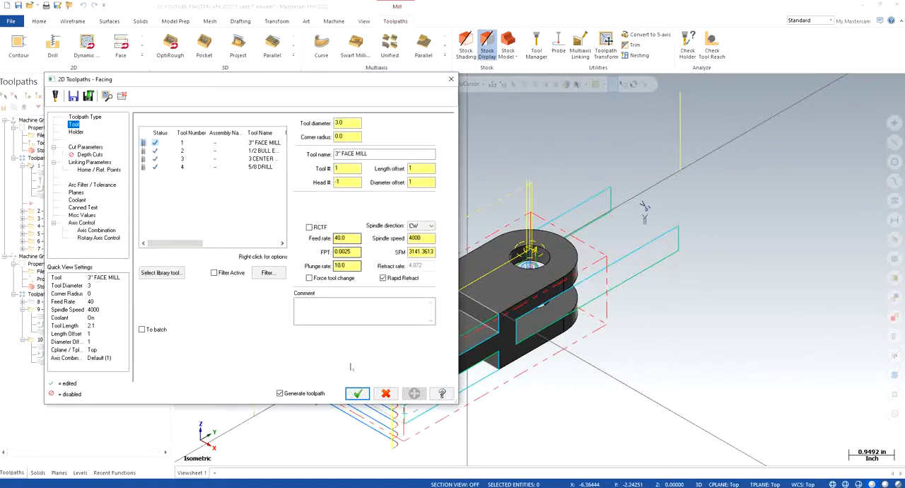
click(357, 393)
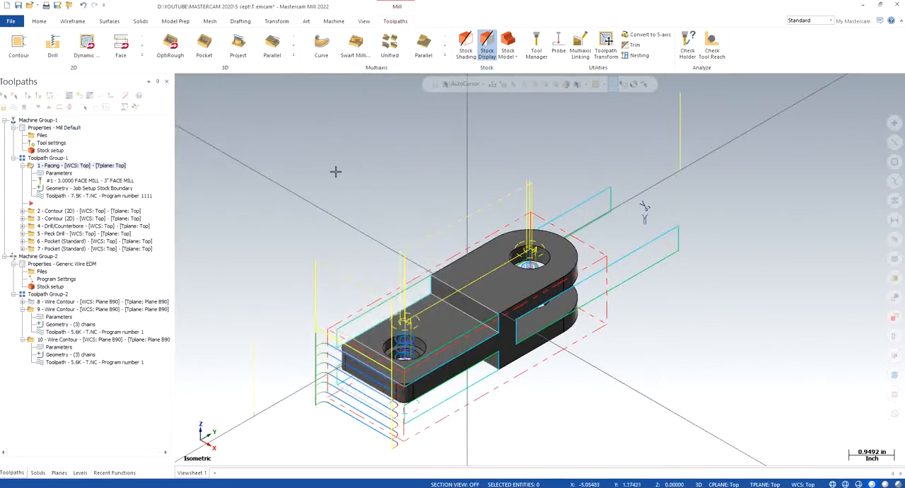
- Verify all operations of Machine Group-1 from start to finish, inspect the machined stock, and close the simulator
click(41, 121)
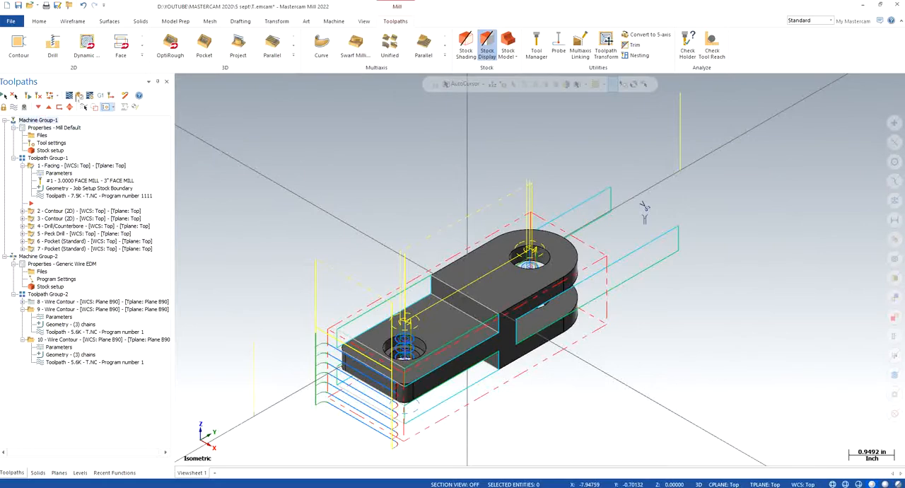
click(79, 97)
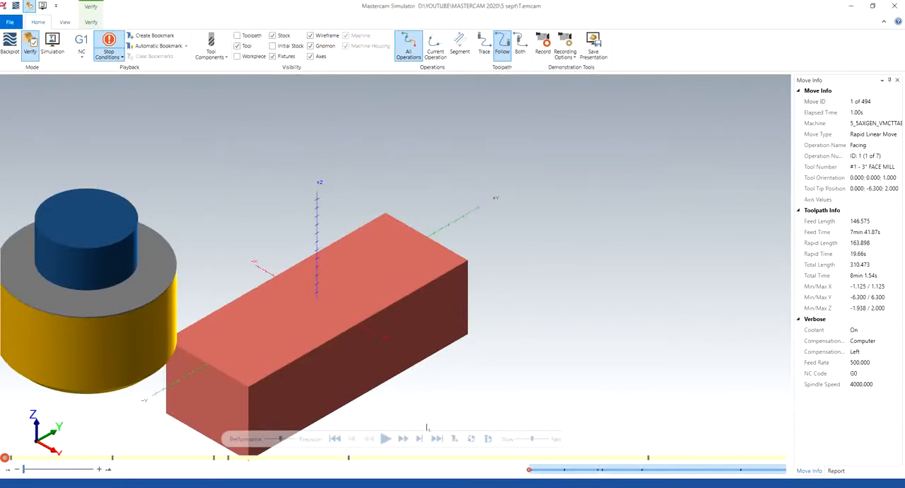
click(385, 438)
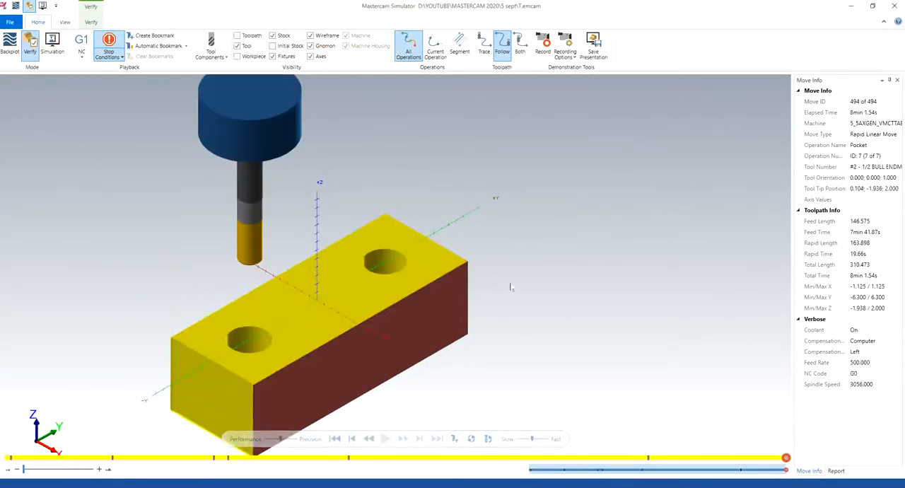
middle_drag(511, 287, 616, 206)
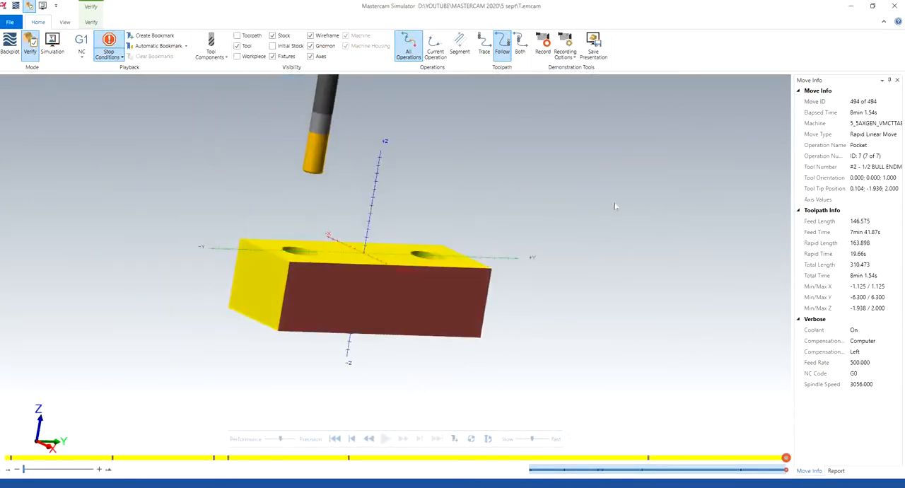
click(897, 5)
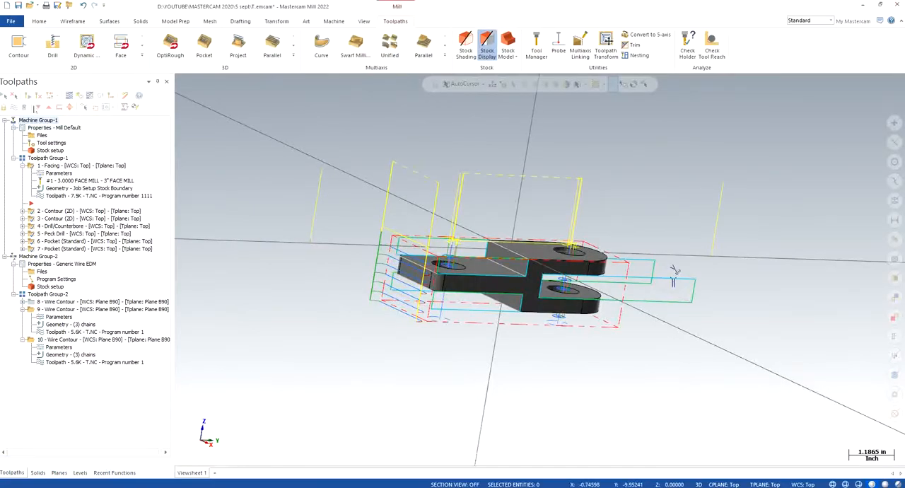
- Move the insert arrow down below pocket operation 7 in Toolpath Group-1
click(45, 122)
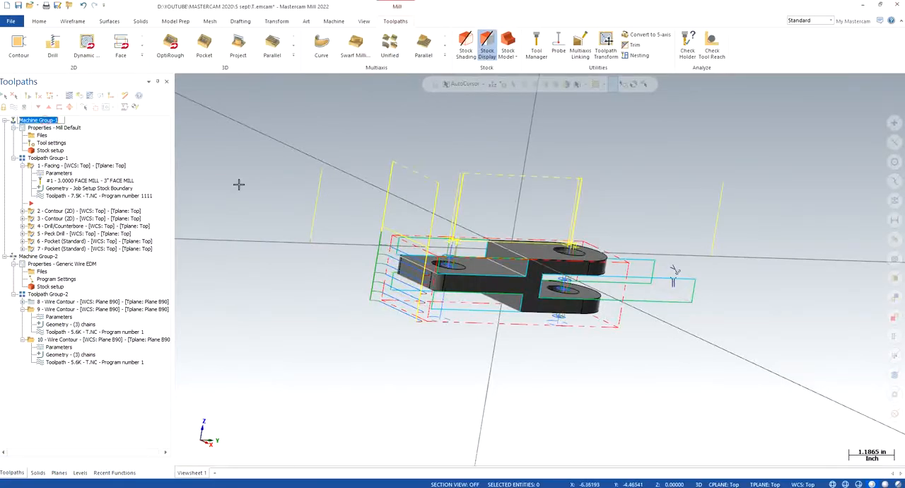
click(238, 184)
click(37, 104)
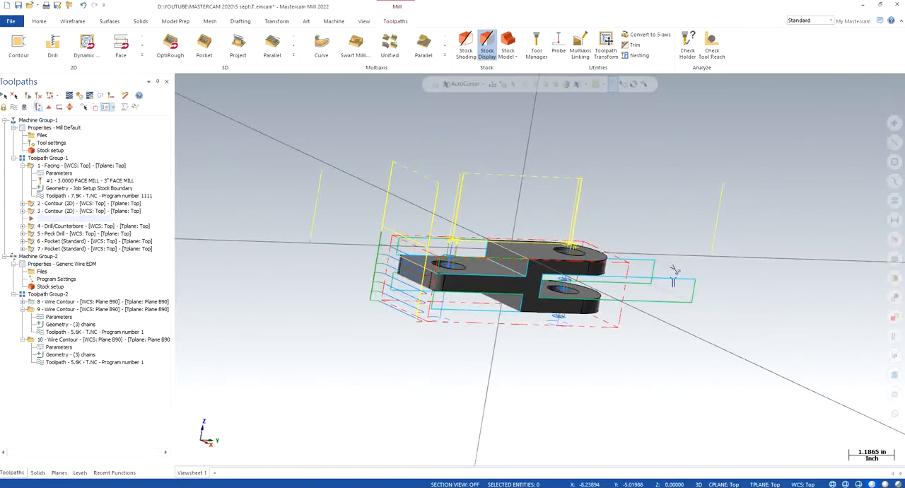
click(37, 104)
click(37, 104)
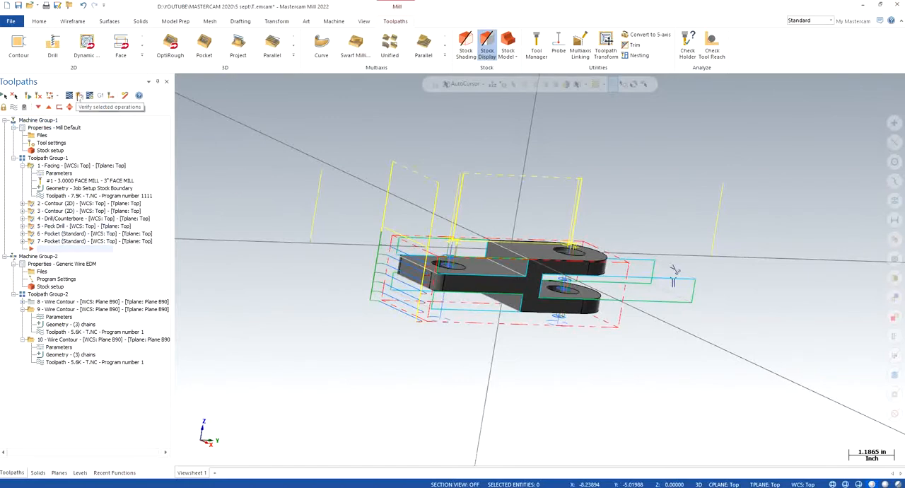
- Run the milling verification again, inspect the cut block, close the simulator, and restore the isometric view
click(80, 96)
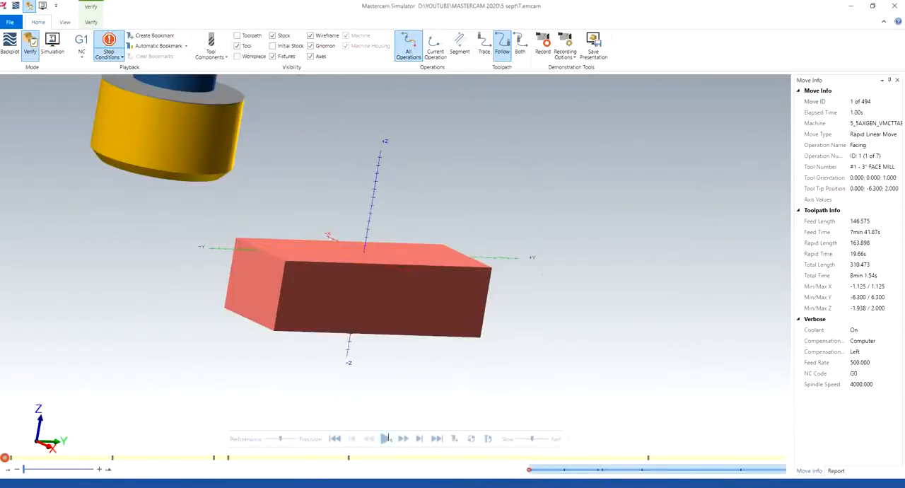
click(386, 439)
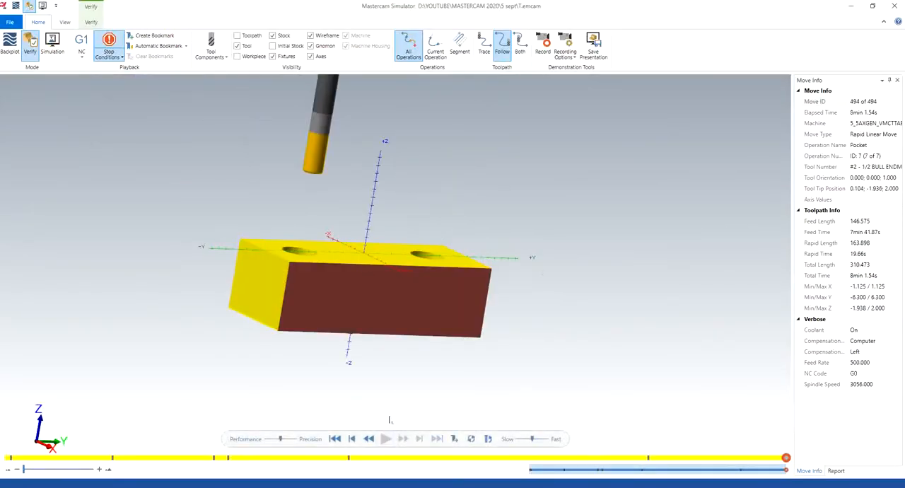
middle_drag(380, 352, 421, 328)
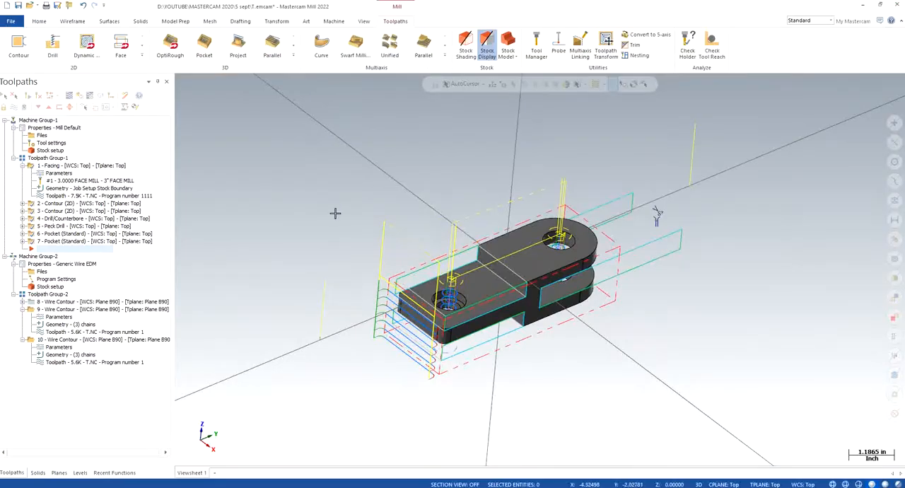
right_click(335, 212)
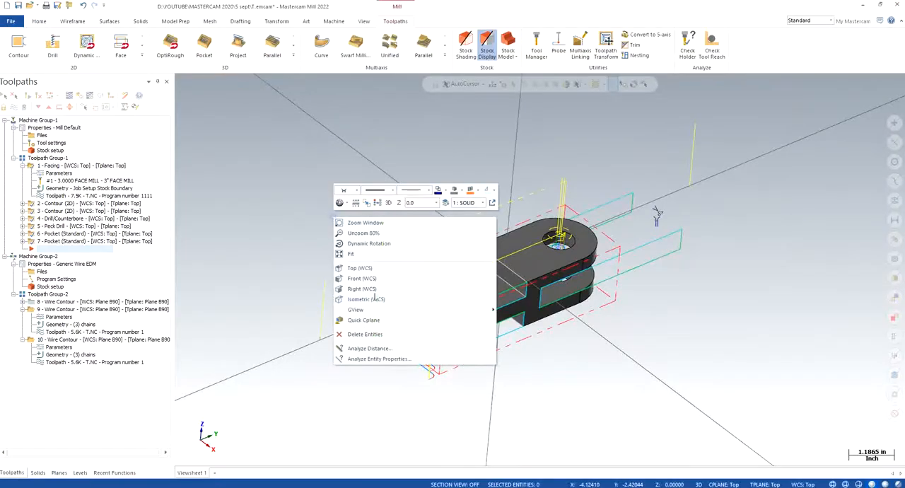
click(376, 300)
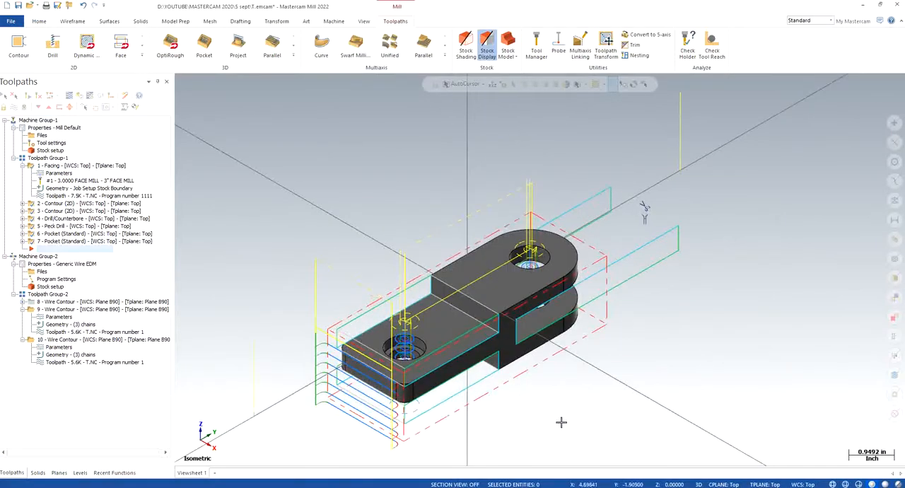
- Expand pocket operation 7 and check which chain its geometry uses
click(22, 241)
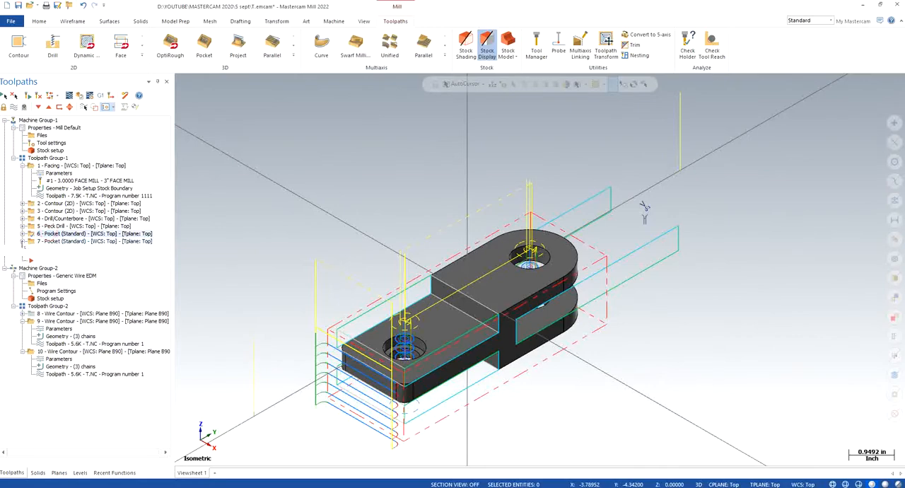
click(67, 264)
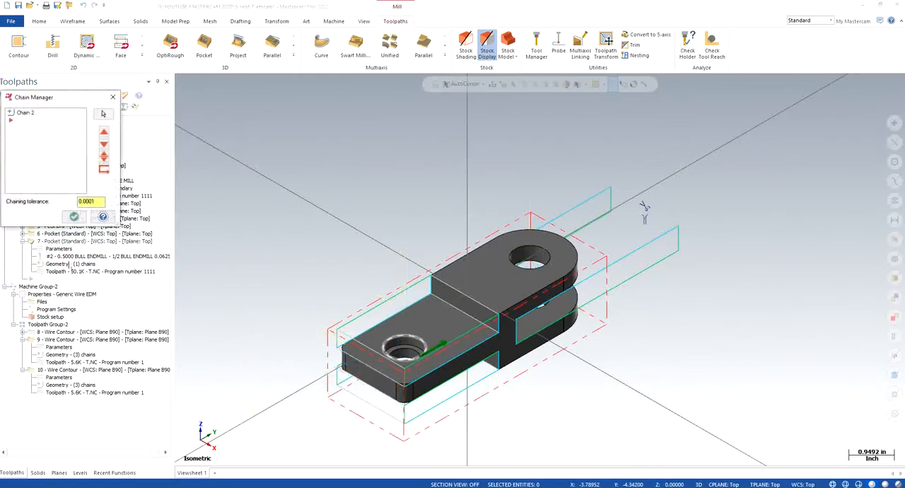
key(Return)
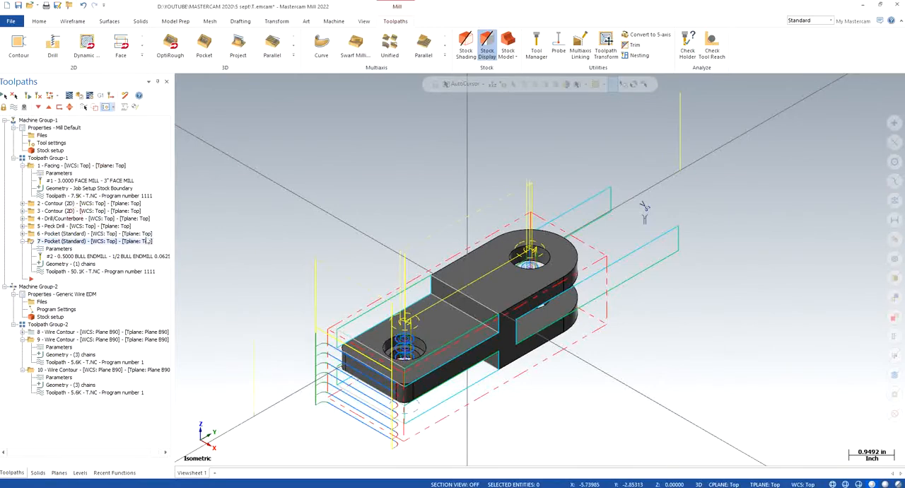
- Expand contour operation 3, check its geometry chain on the part, and restore the isometric view
click(22, 210)
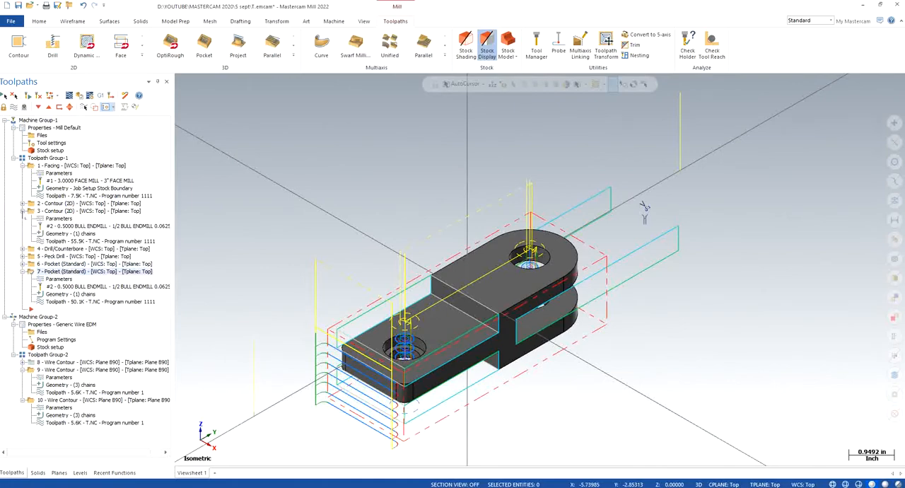
click(68, 234)
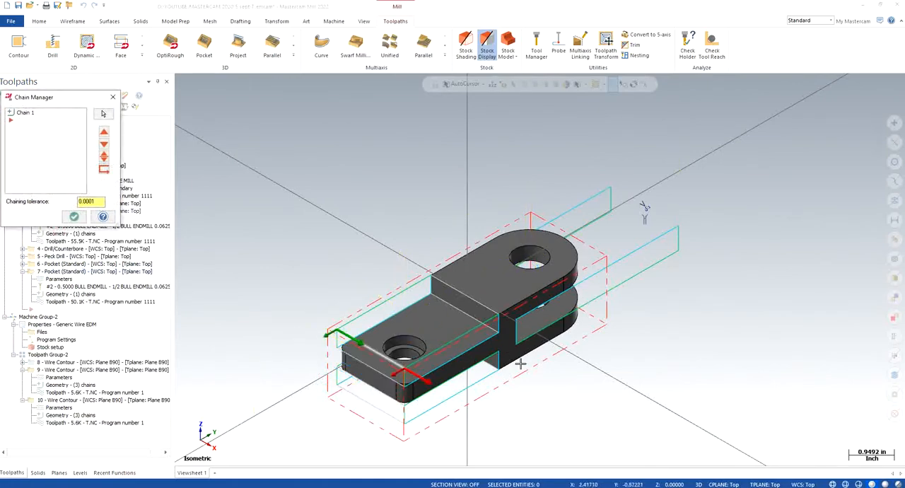
middle_drag(545, 364, 539, 387)
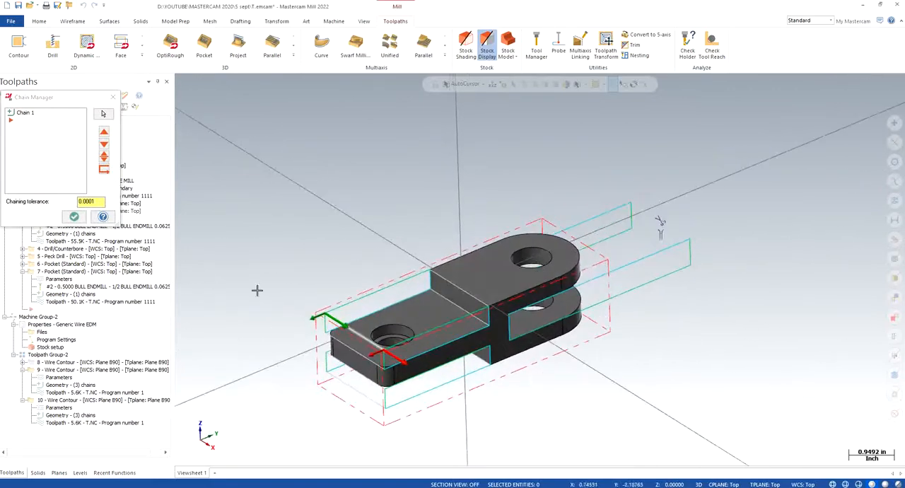
click(113, 97)
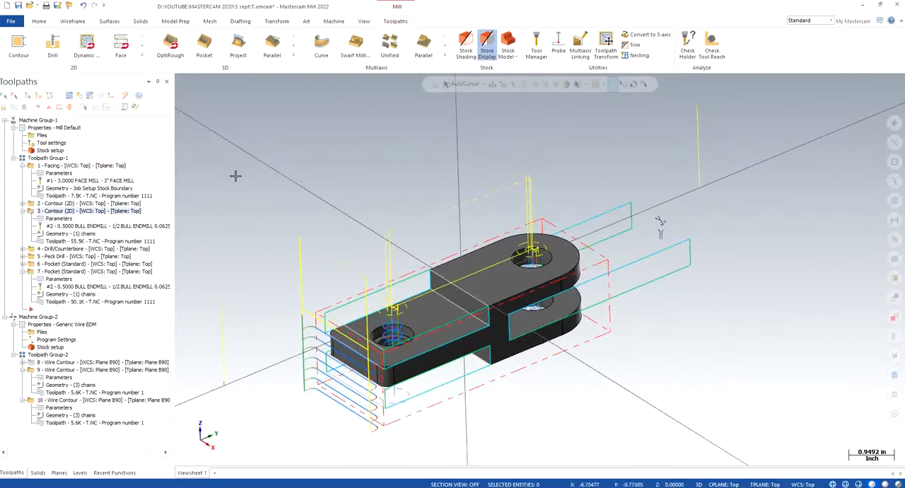
right_click(315, 201)
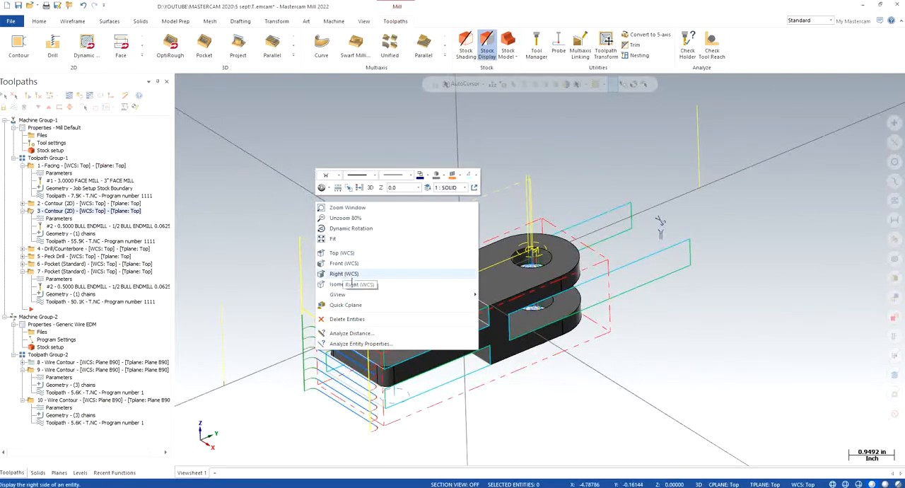
click(359, 284)
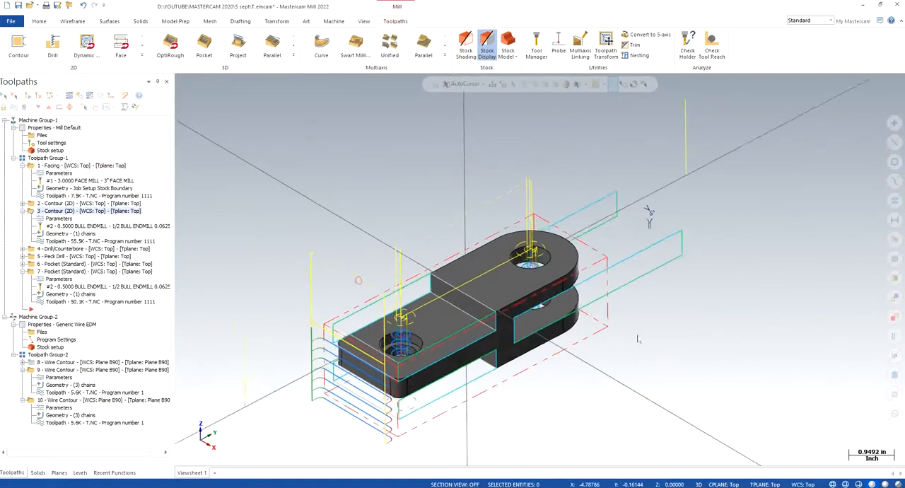
- Make the WIREFRAME level 2 visible and return to the toolpath operations
click(80, 473)
click(48, 128)
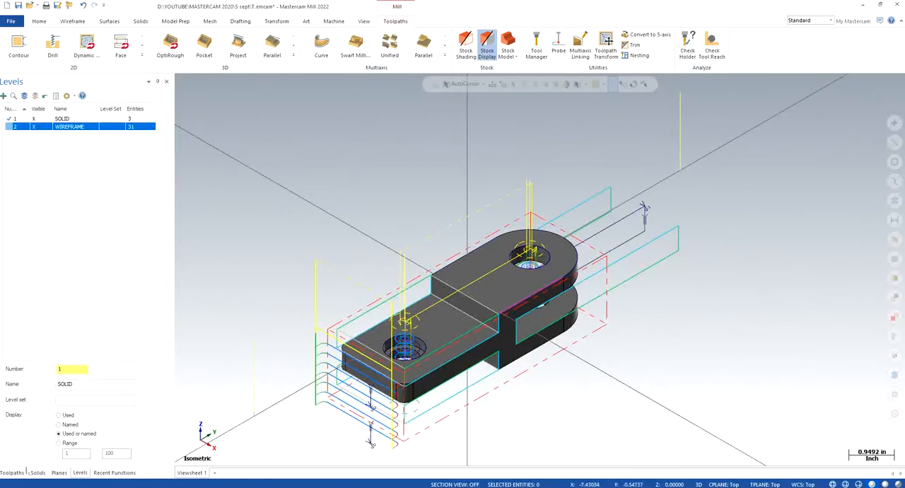
click(12, 473)
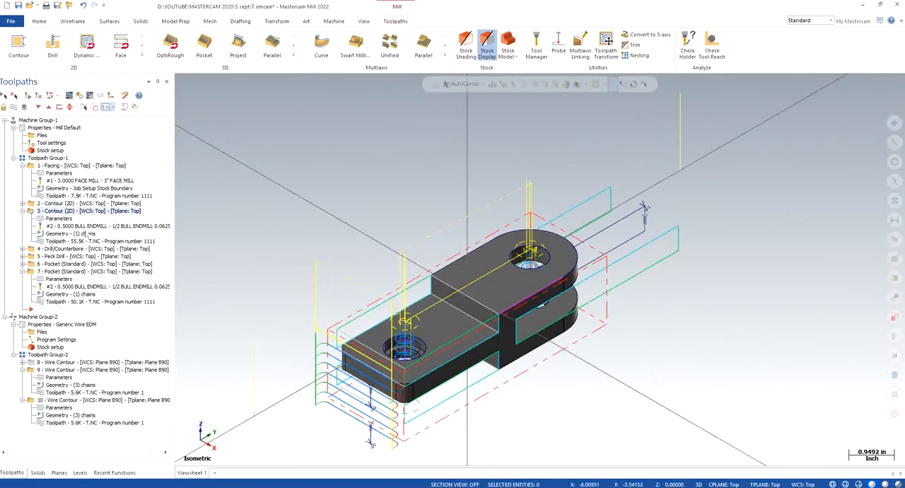
- Rechain all geometry of contour operation 3, starting from the shank's end line and extending the chain along the adjoining long side edge
click(69, 234)
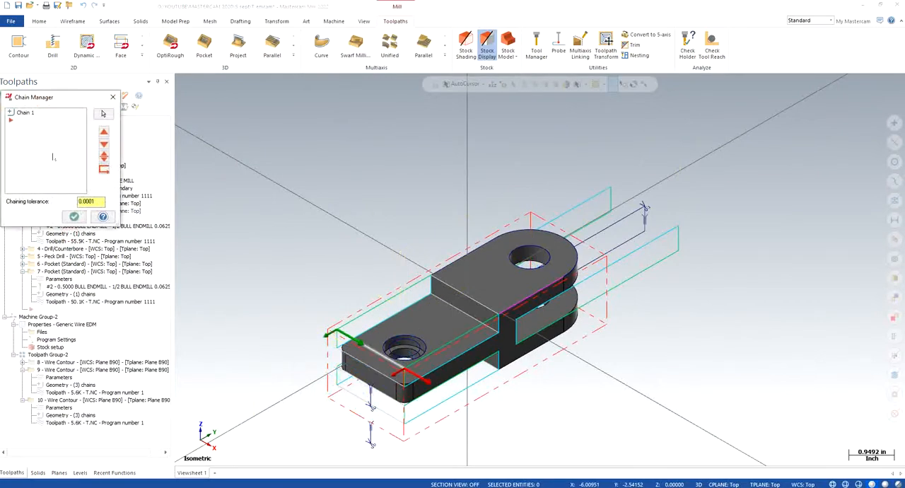
right_click(52, 157)
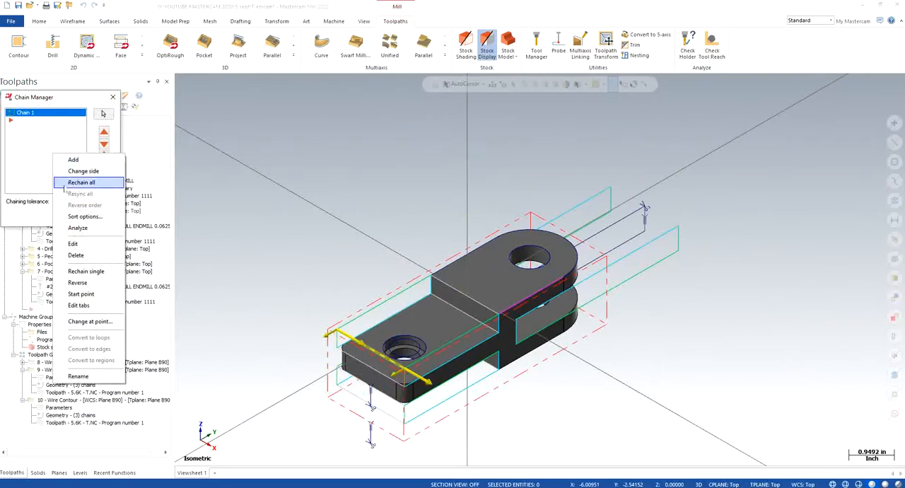
click(71, 183)
click(362, 343)
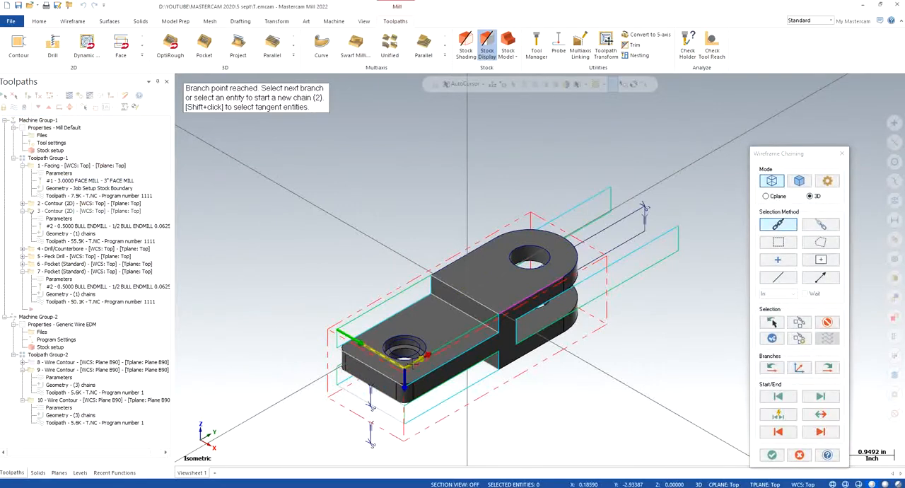
click(820, 432)
click(821, 431)
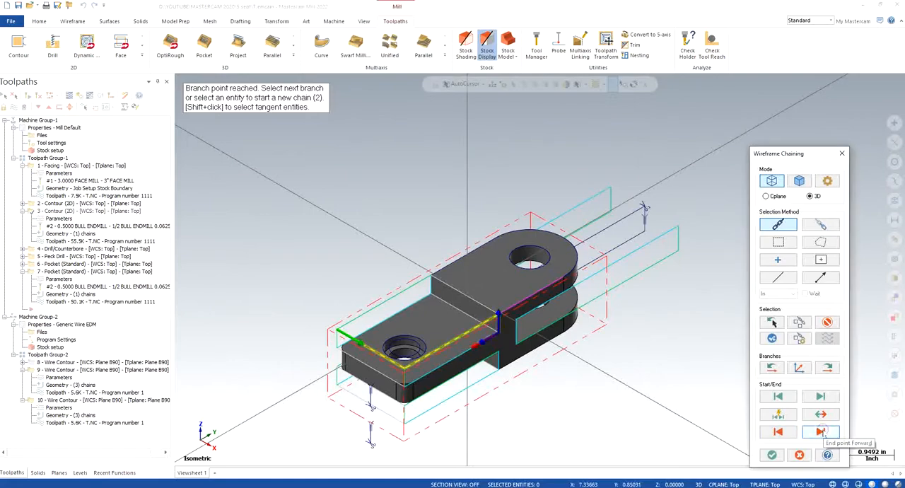
click(778, 431)
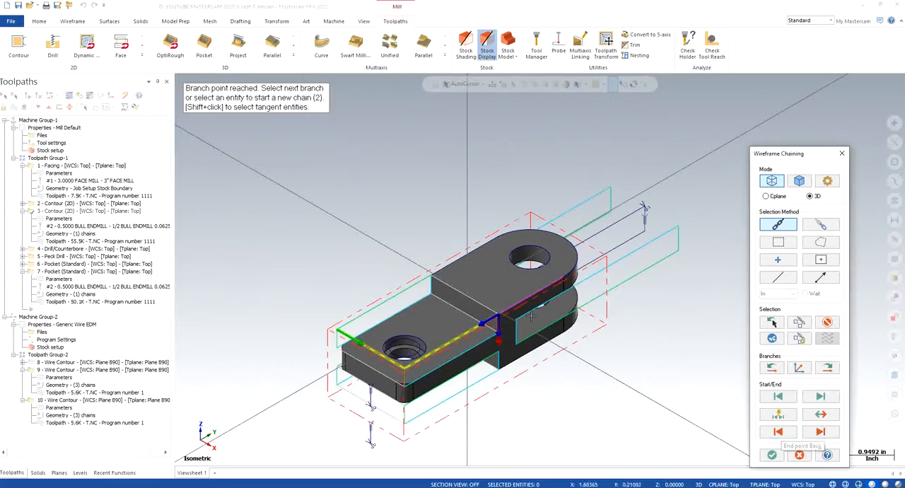
- Extend contour operation 3's chain around the rounded end and back along the opposite side, accept the chains and regenerate the toolpath
scroll(523, 322, up, 1)
scroll(524, 322, up, 2)
click(512, 294)
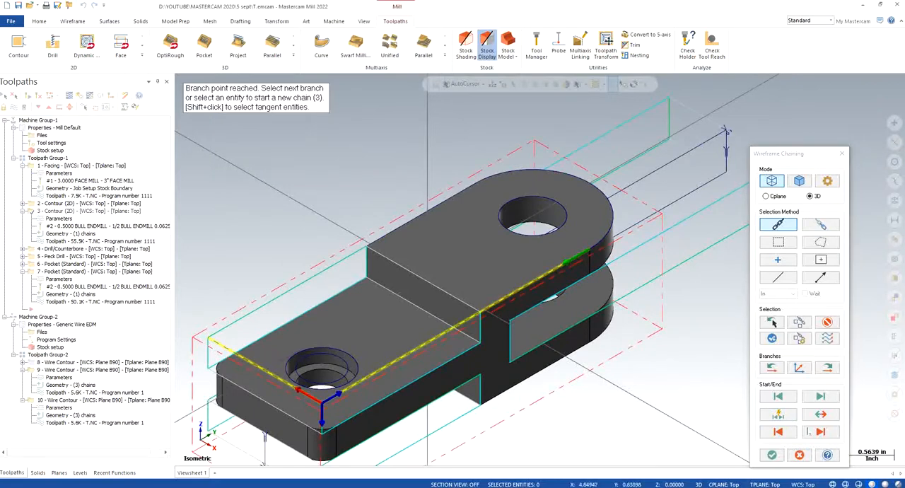
click(821, 414)
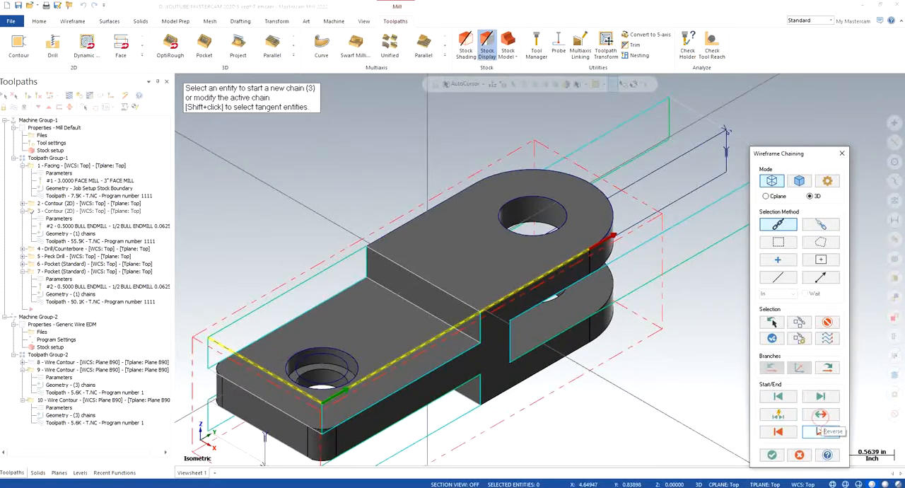
click(820, 431)
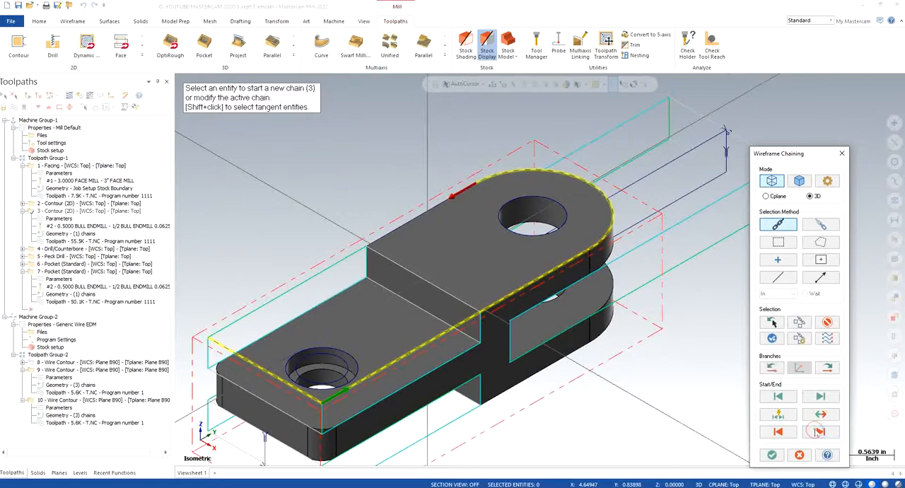
click(820, 431)
click(771, 454)
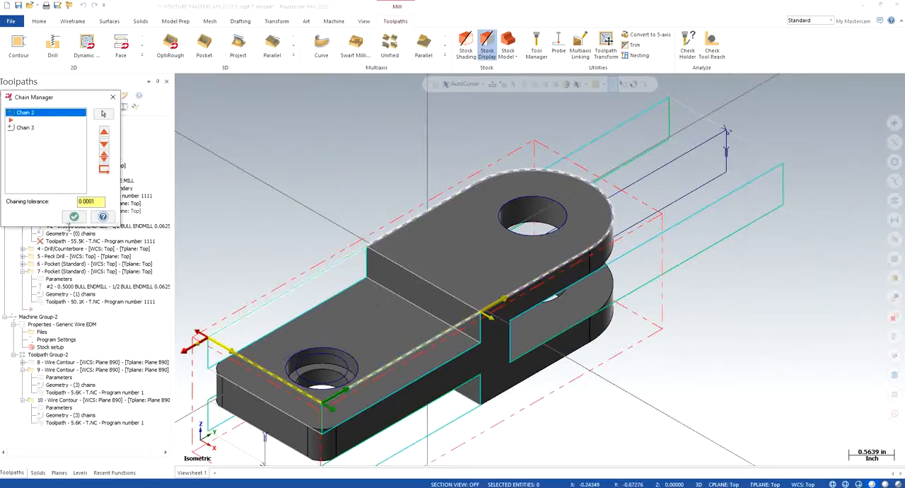
click(74, 217)
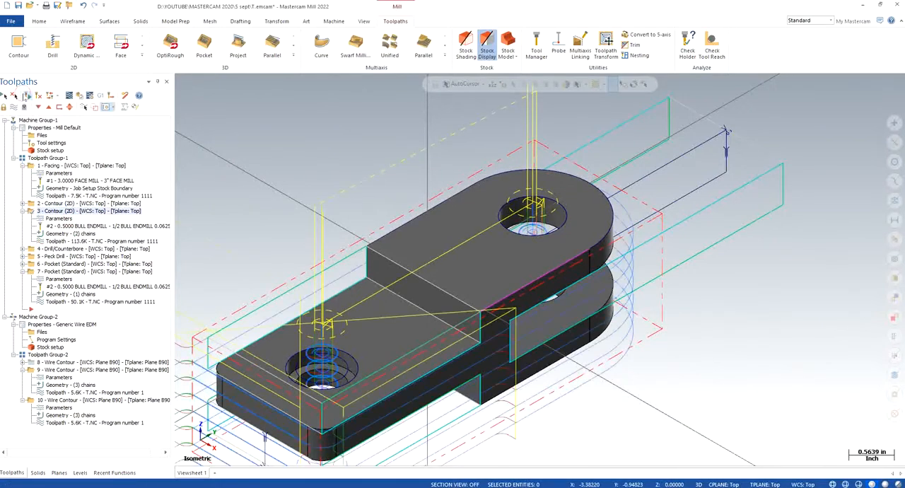
scroll(428, 258, down, 4)
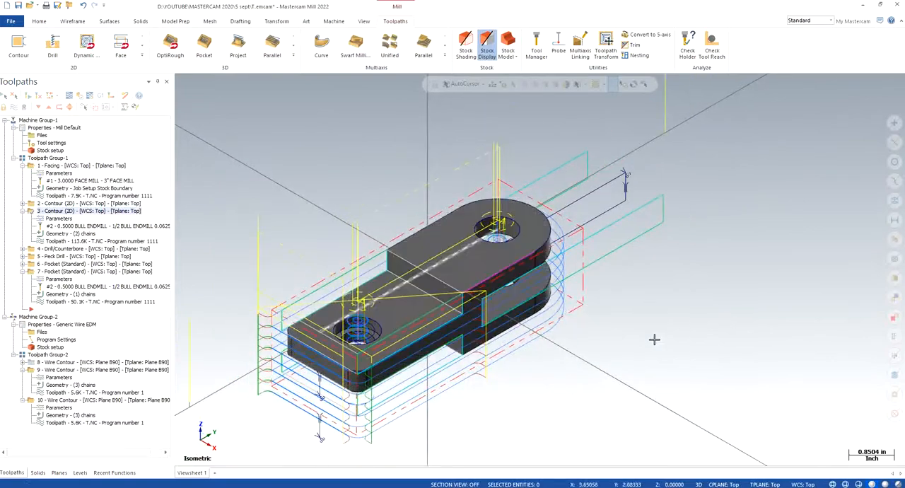
- Expand contour operation 2 and rechain all its geometry, starting from the shank's end line
click(22, 203)
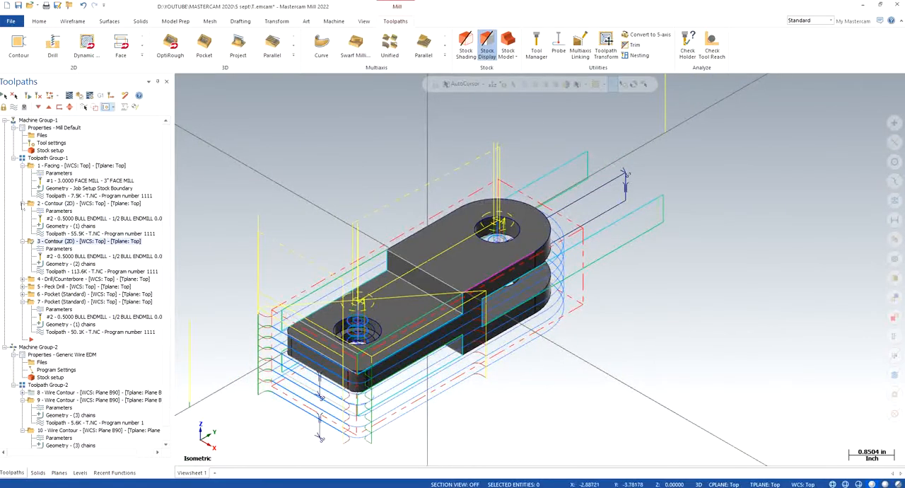
click(65, 225)
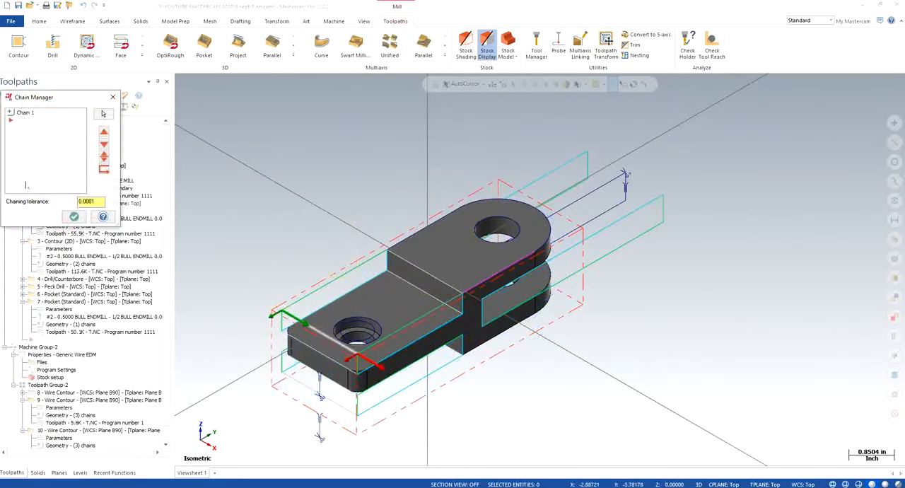
right_click(34, 135)
click(53, 154)
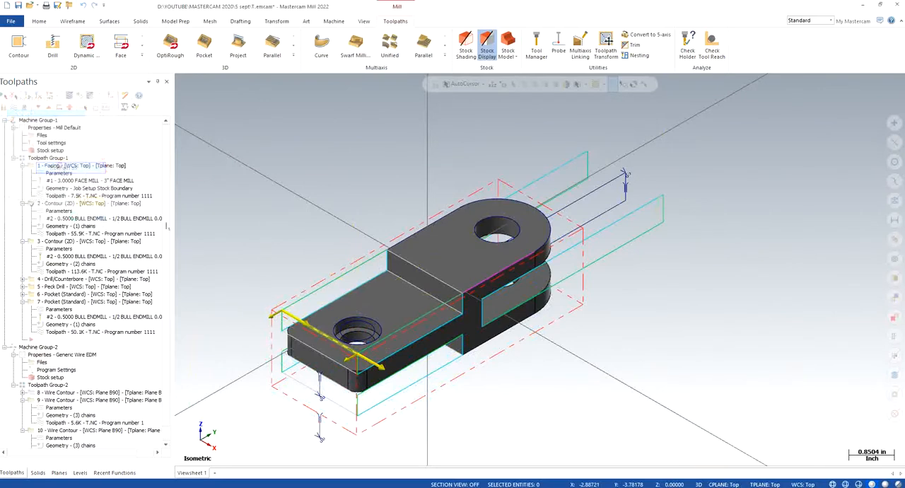
click(308, 324)
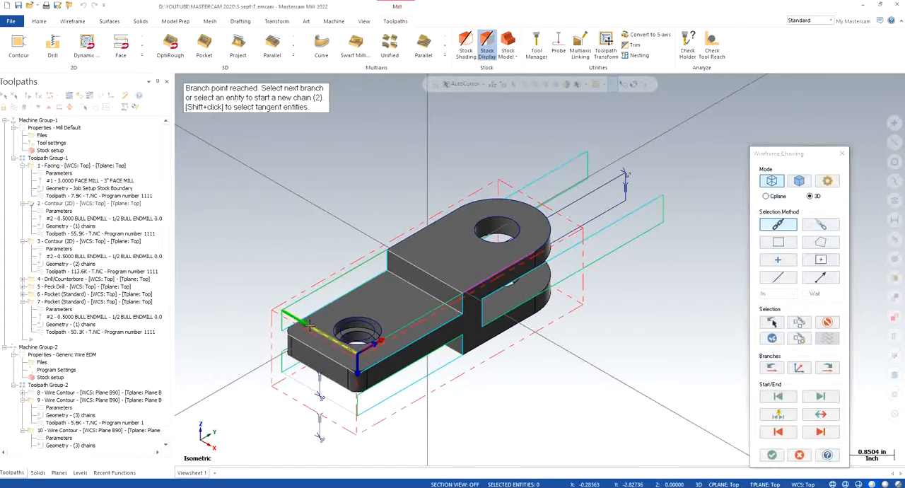
- Extend contour operation 2's chain around the part's full outer profile, accept the chains and regenerate the toolpath
click(820, 432)
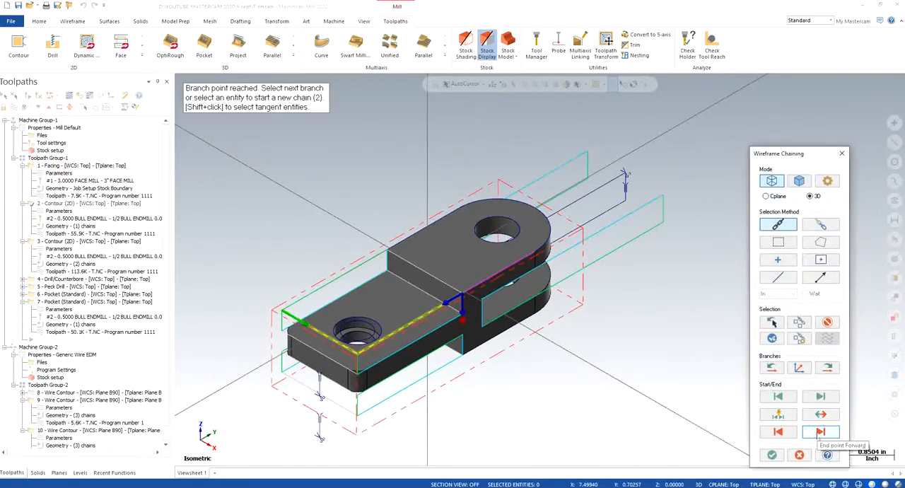
click(820, 432)
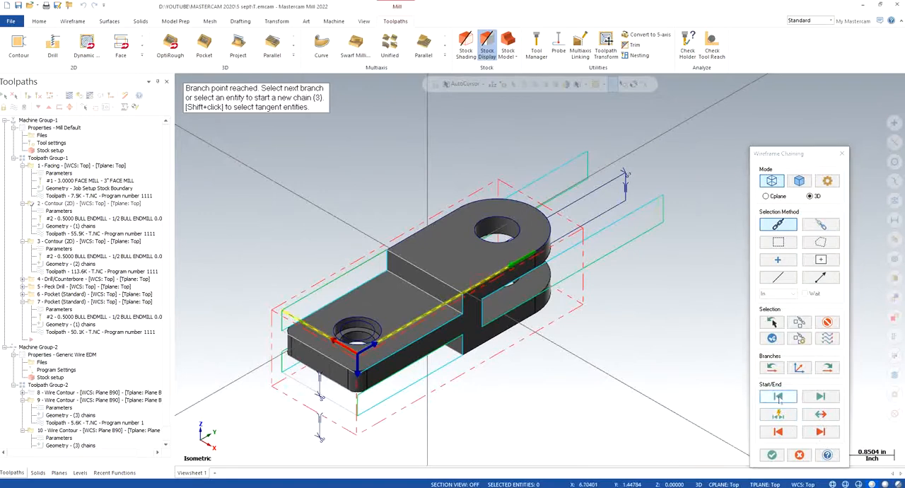
click(820, 432)
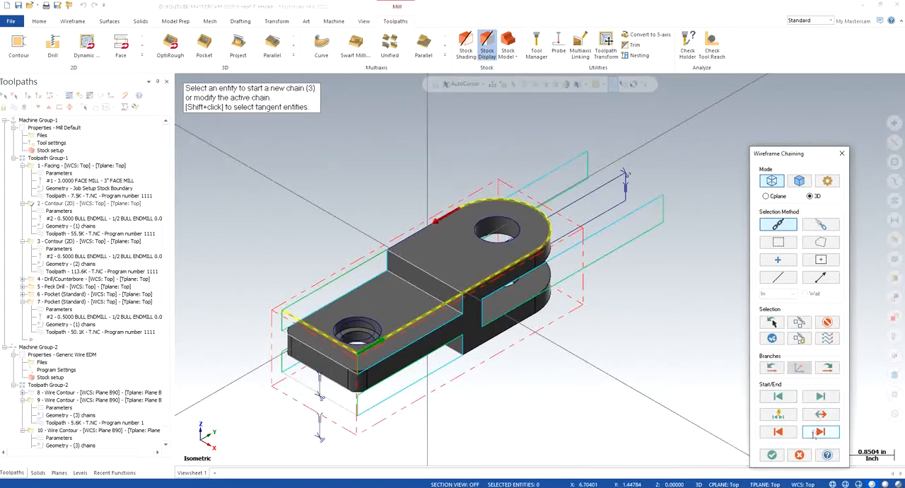
click(820, 432)
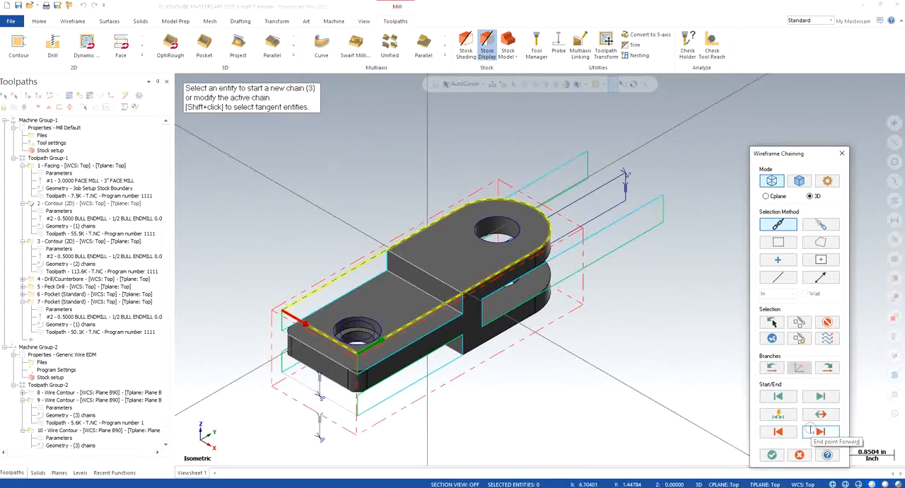
click(771, 455)
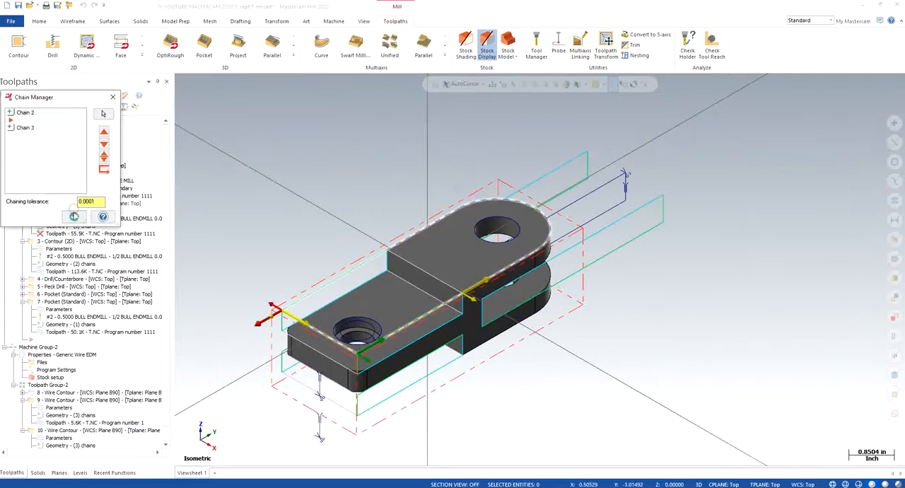
click(74, 216)
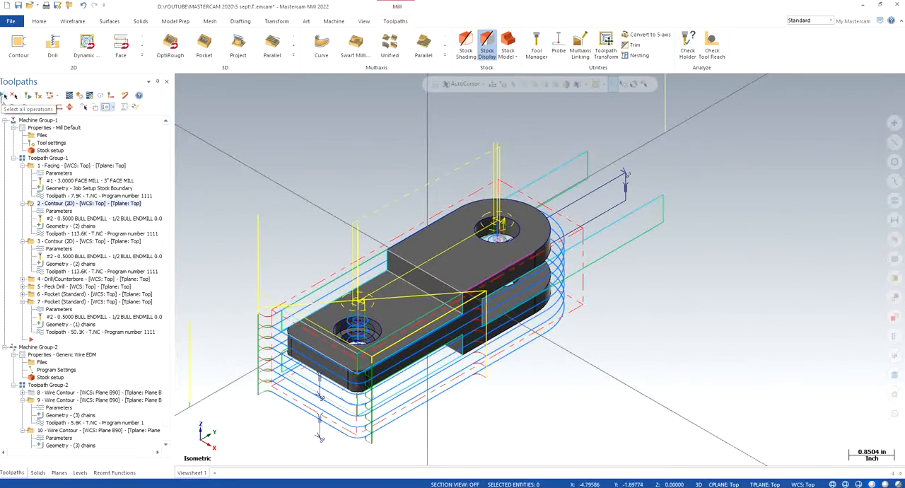
- Verify all milling operations of Machine Group-1, inspect the machined outer profile, and close the simulator
click(43, 121)
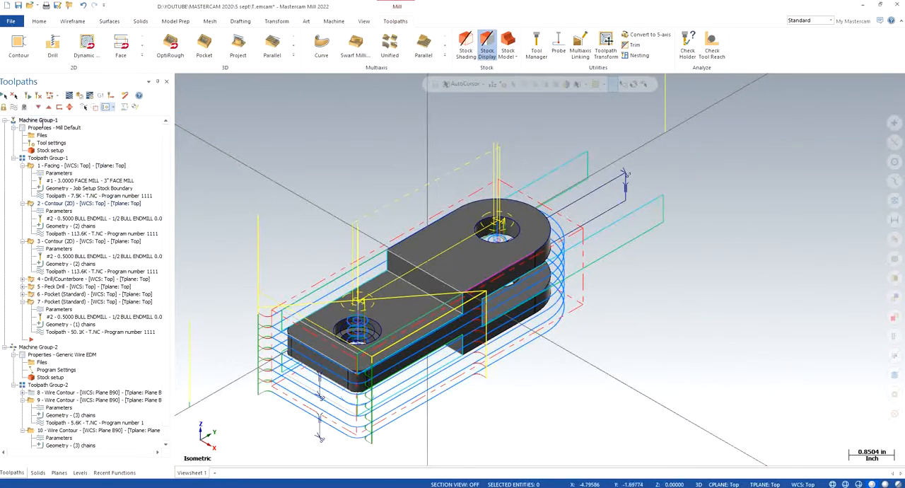
click(80, 96)
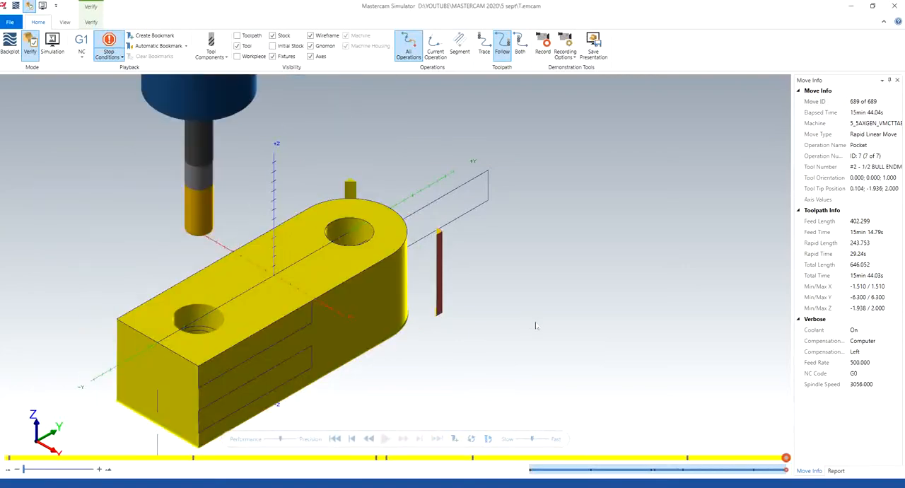
scroll(463, 324, down, 4)
mouse_move(354, 288)
middle_down()
mouse_move(350, 314)
mouse_move(355, 286)
middle_up()
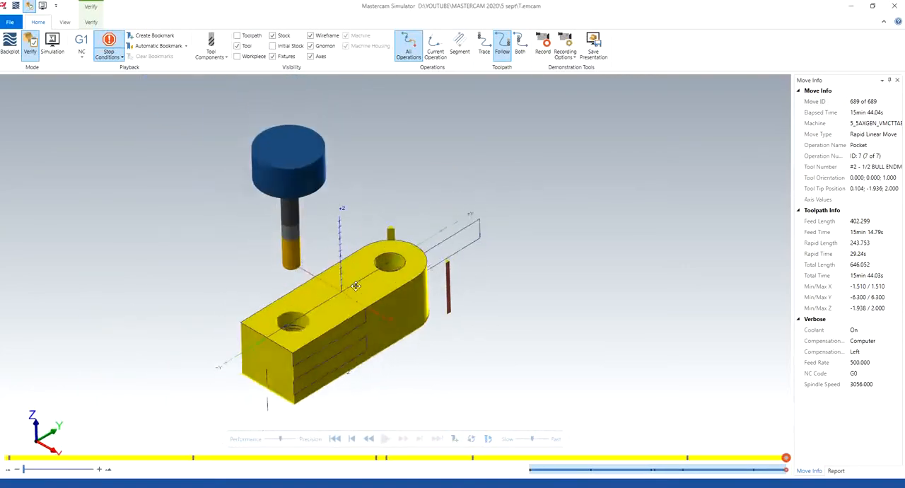
click(895, 6)
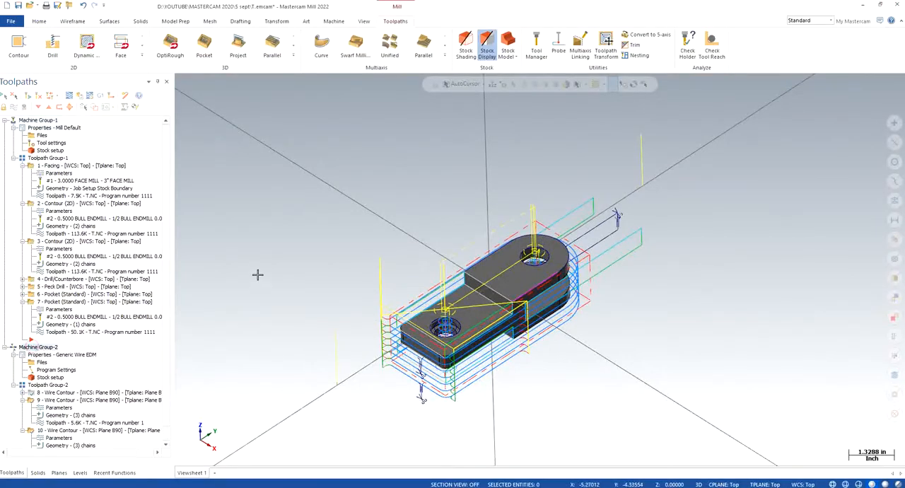
- Open the Wire EDM operations of Machine Group-2 in Verify and rotate the stock so the wire runs vertically
scroll(142, 319, down, 1)
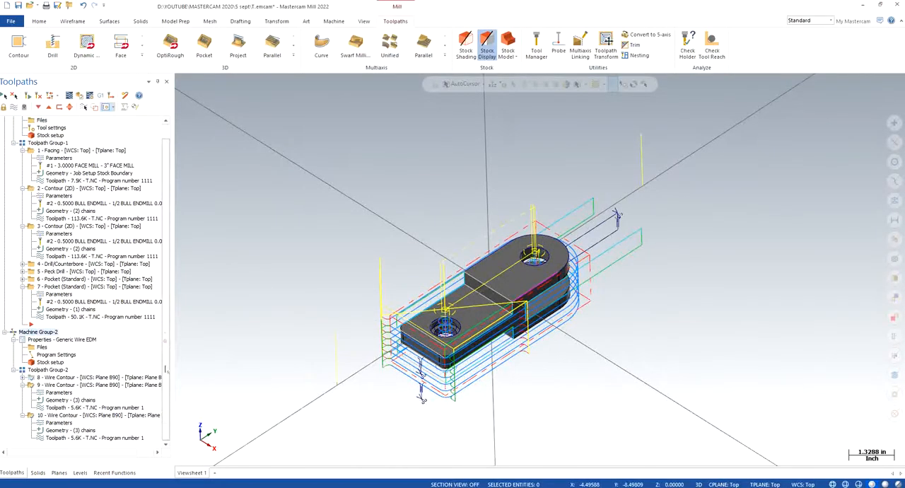
click(80, 100)
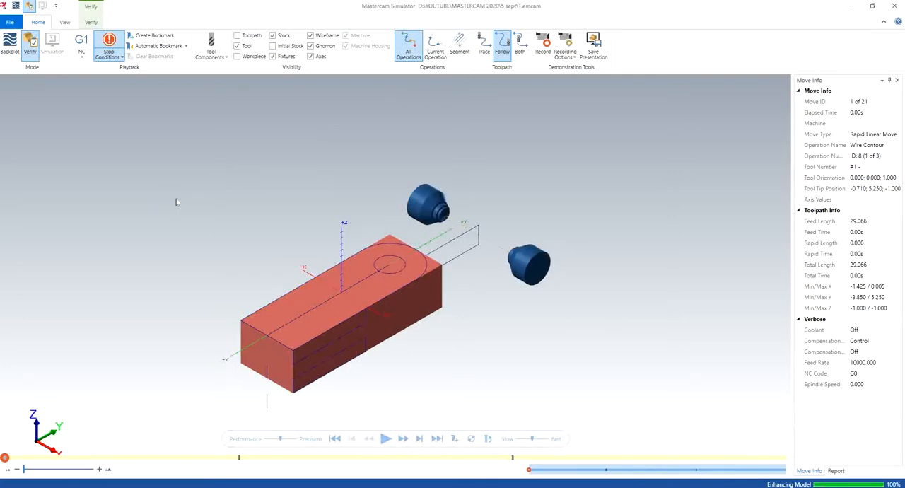
click(65, 22)
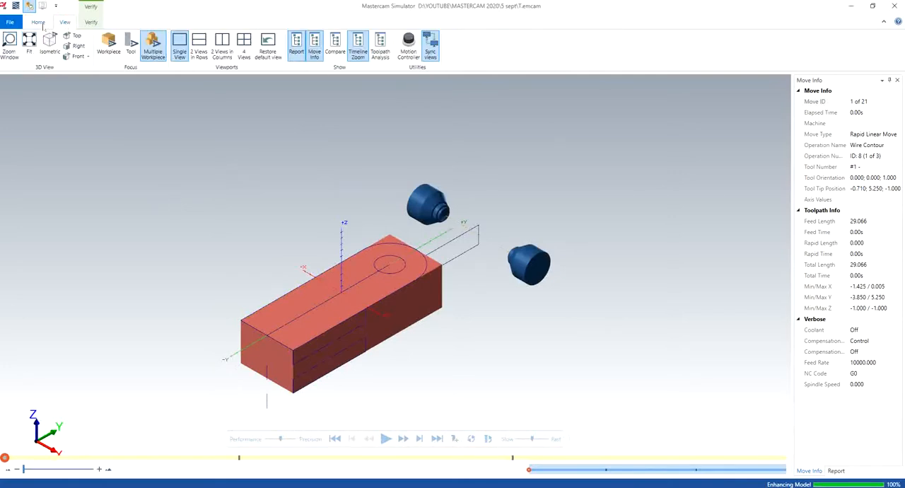
click(39, 22)
right_click(261, 200)
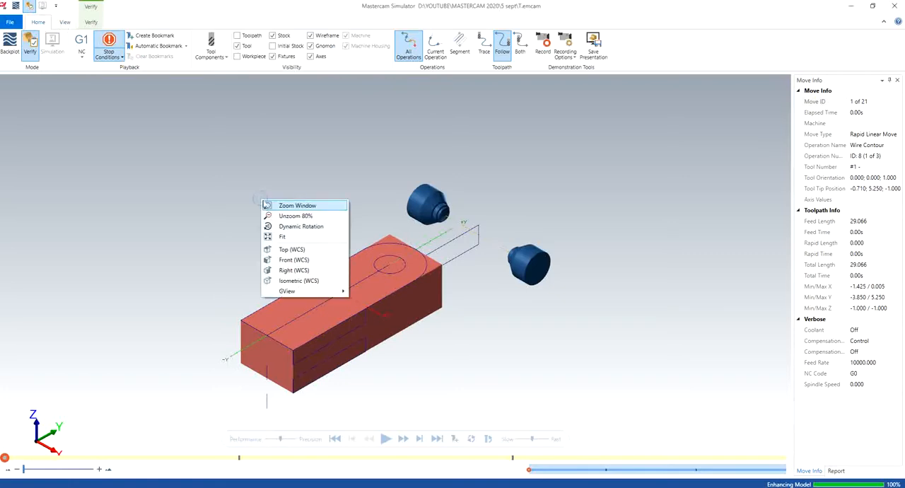
mouse_move(326, 293)
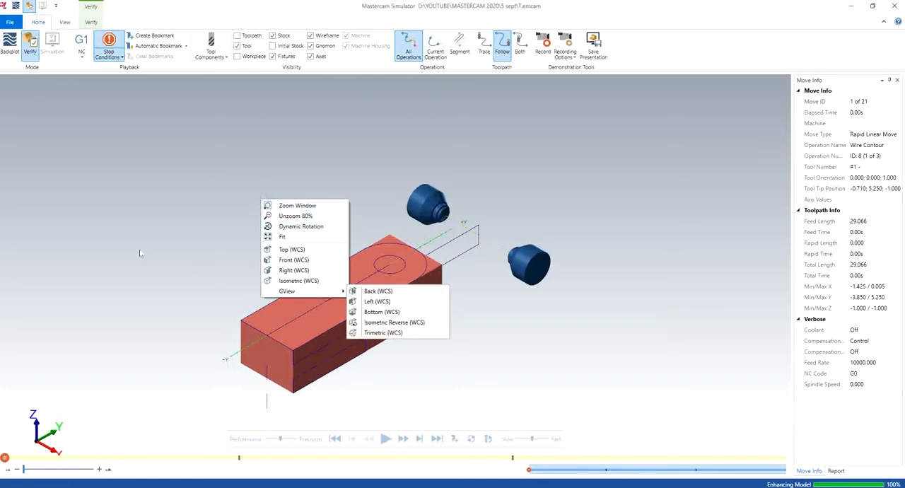
click(313, 226)
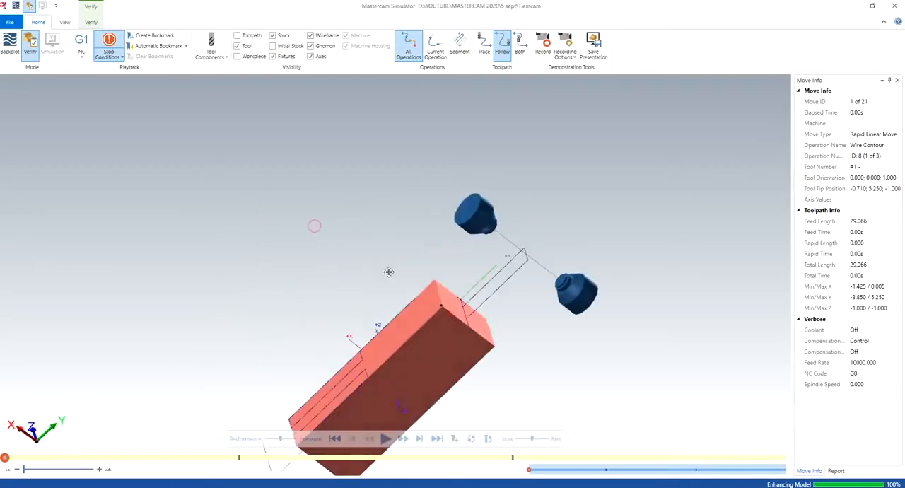
drag(390, 275, 396, 255)
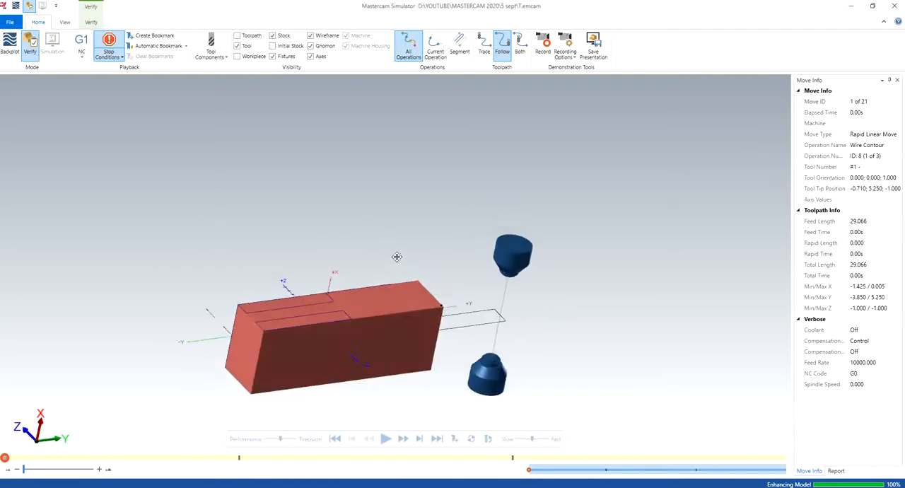
click(394, 256)
- Run the Wire EDM simulation, examine the cut stock from several angles, and close the simulator
click(386, 438)
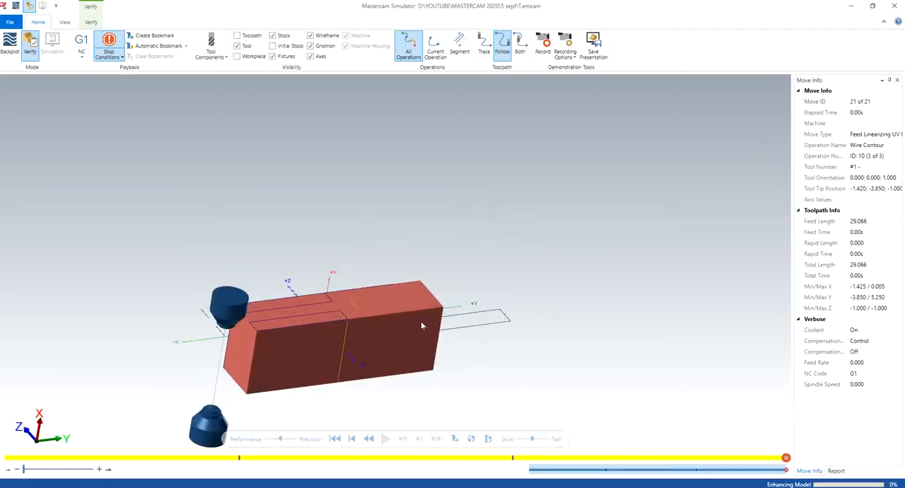
mouse_move(420, 321)
mouse_down()
mouse_move(405, 353)
mouse_move(413, 313)
mouse_move(412, 324)
mouse_up()
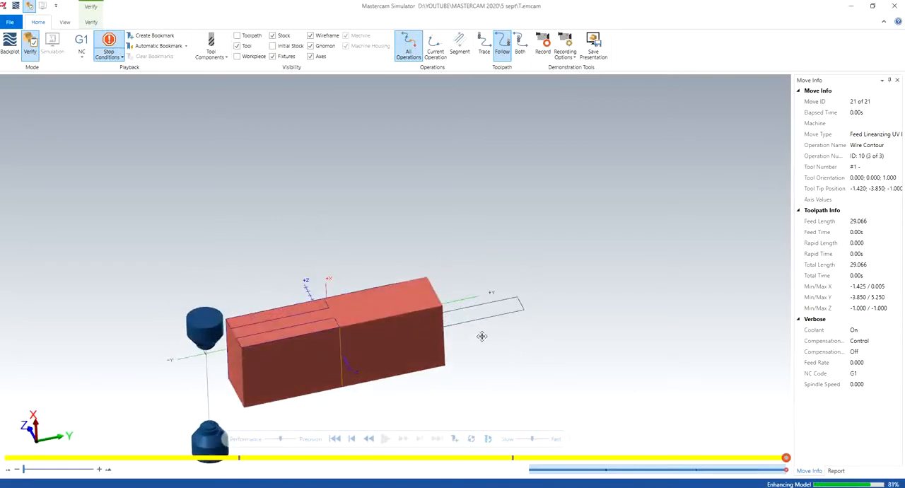
drag(481, 336, 480, 312)
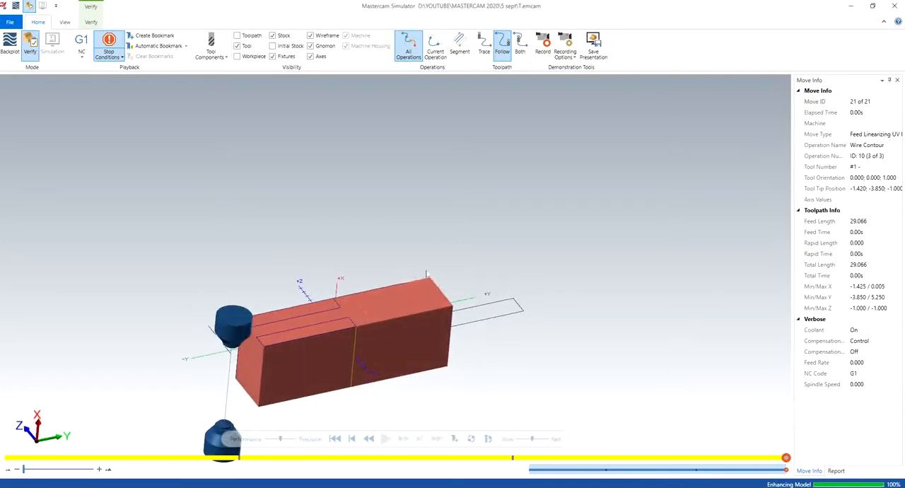
drag(365, 289, 373, 355)
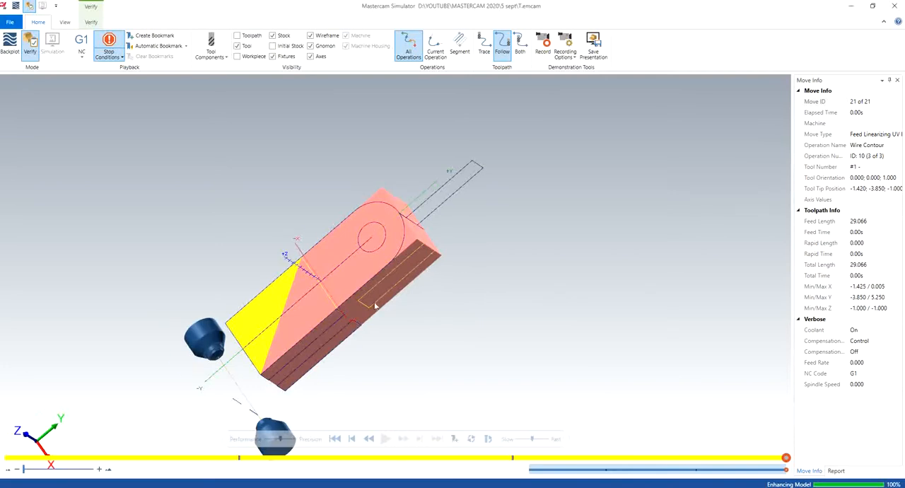
drag(374, 305, 386, 277)
middle_drag(358, 228, 427, 286)
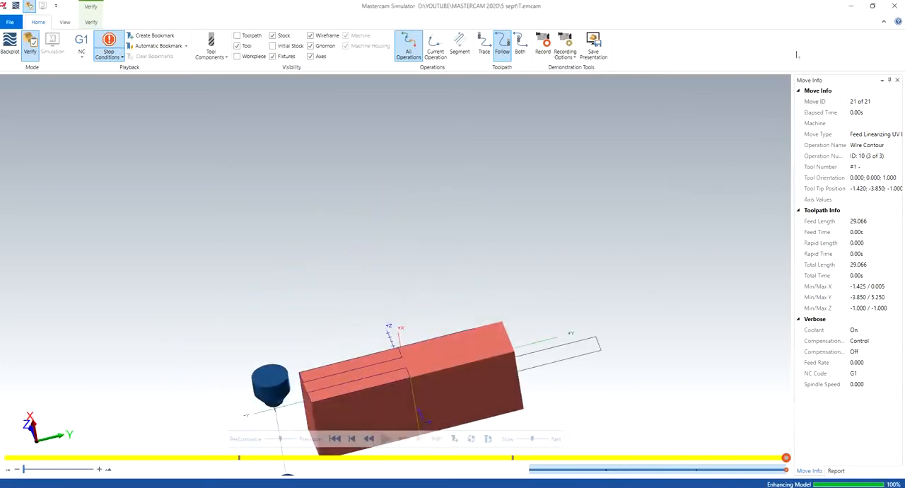
click(893, 6)
- Restore the isometric view of the part and return to Machine Group-1 in the operations list
right_click(380, 194)
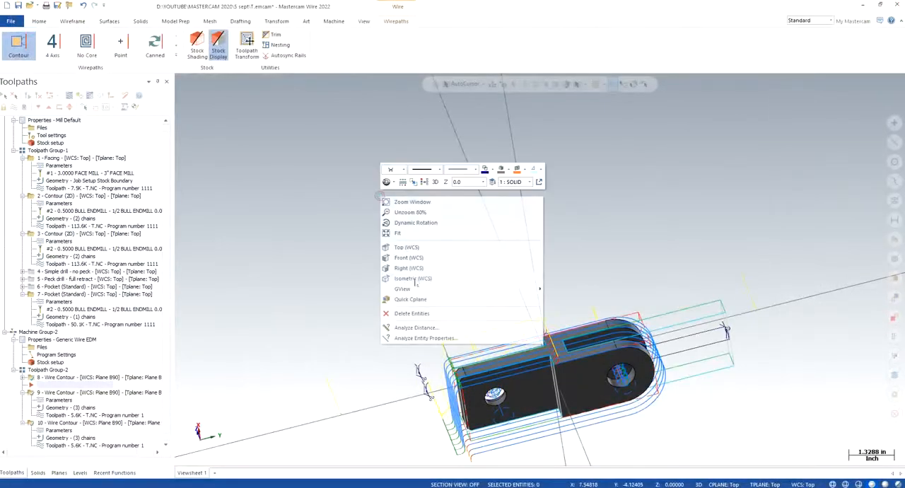
click(421, 278)
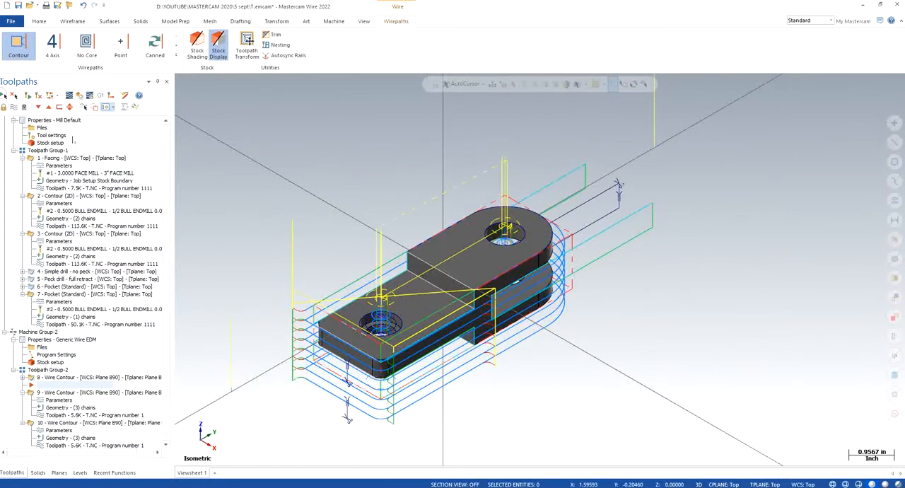
scroll(57, 133, up, 1)
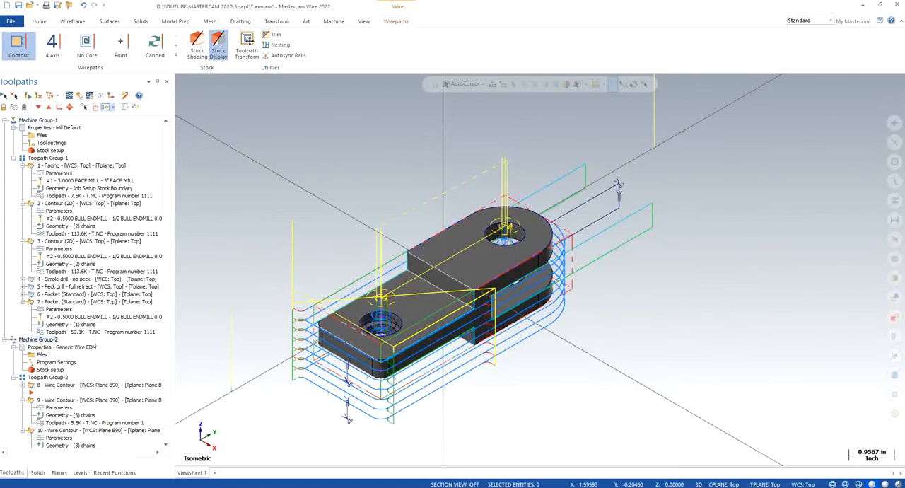
- Try to verify the operations of both machine groups together, close the simulator, and dismiss the missing-tool message
click(80, 96)
key(Return)
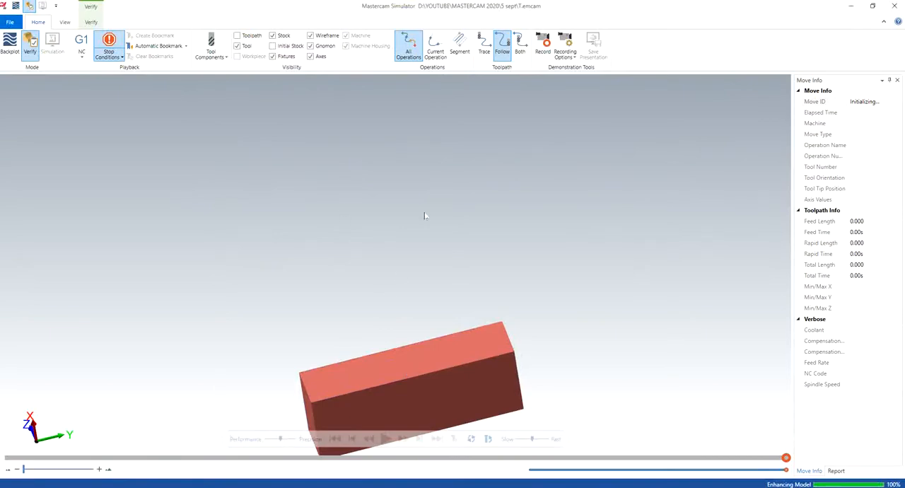
click(894, 5)
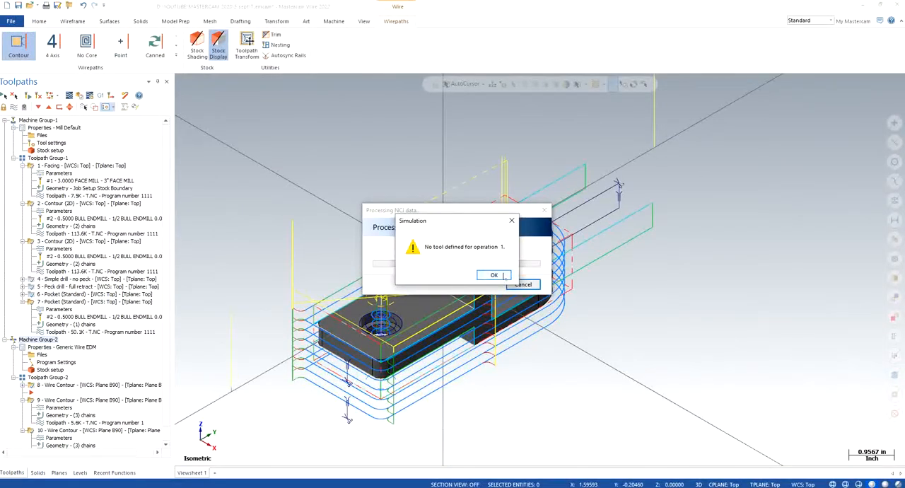
click(504, 275)
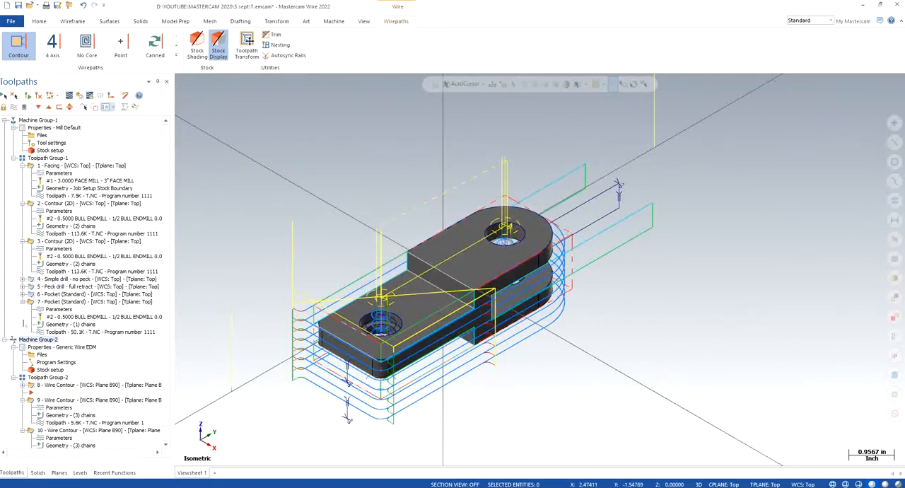
- Move the insert arrow below wire contour operation 10, retry verifying the operations together, and close the simulator
scroll(170, 263, down, 1)
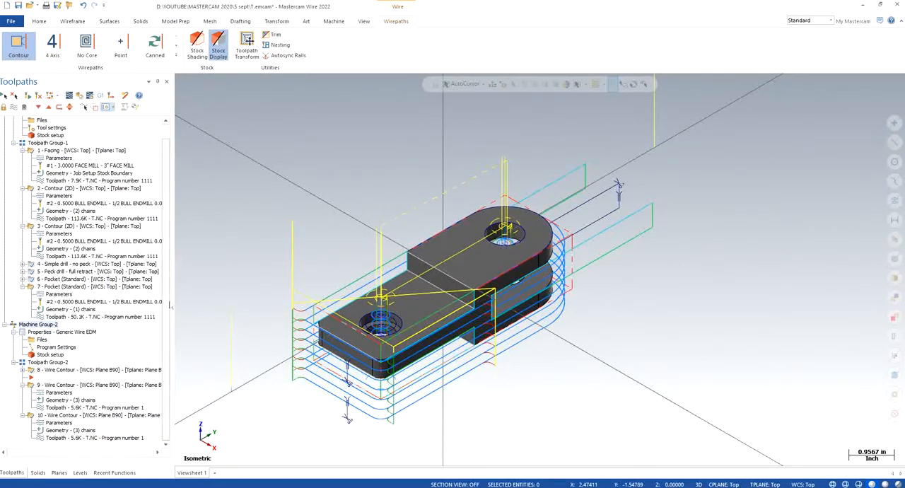
scroll(167, 294, up, 1)
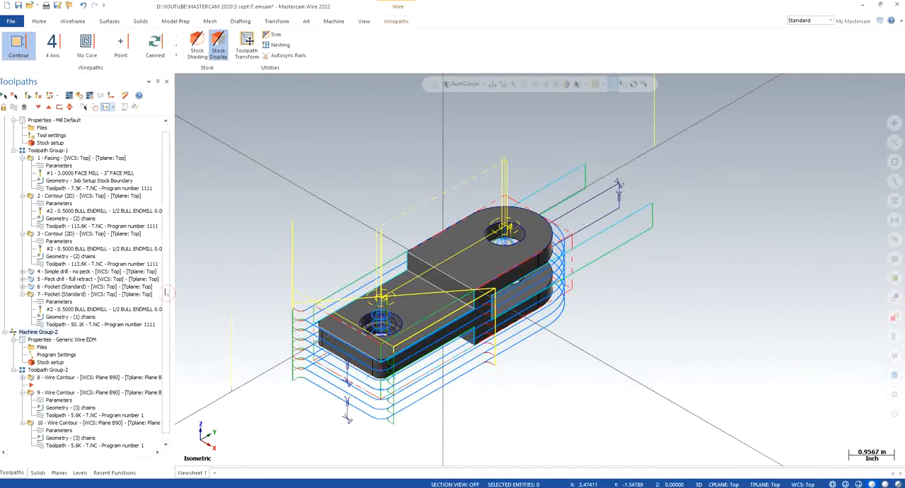
scroll(85, 283, down, 1)
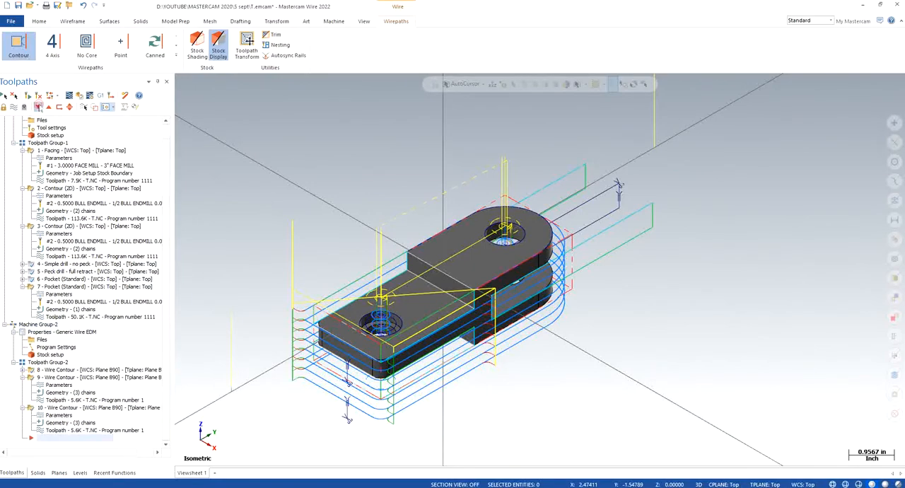
scroll(153, 229, up, 2)
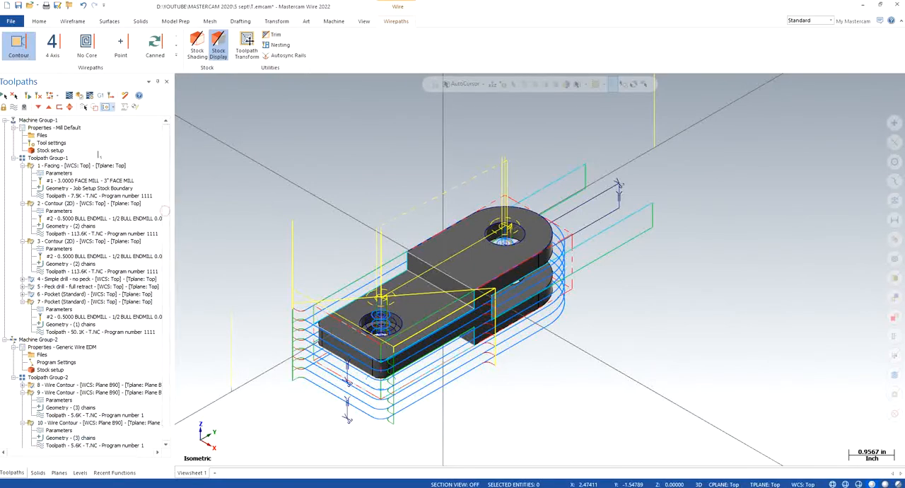
click(83, 102)
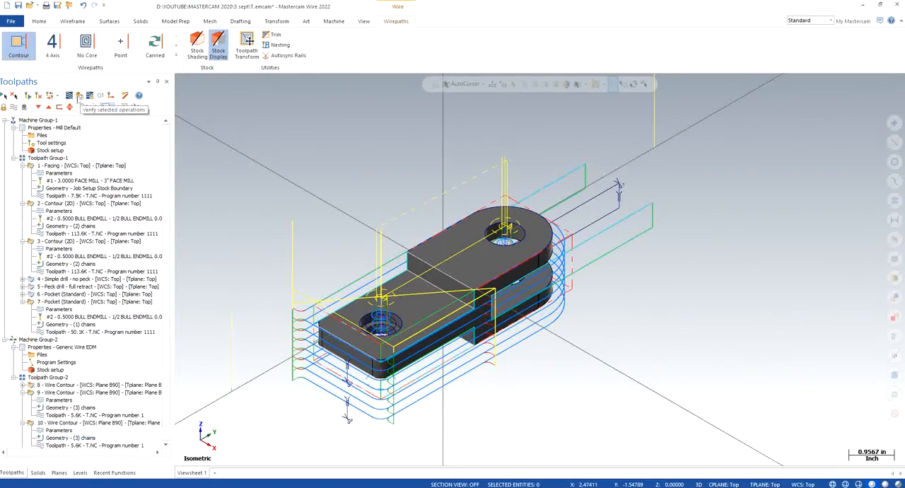
click(495, 275)
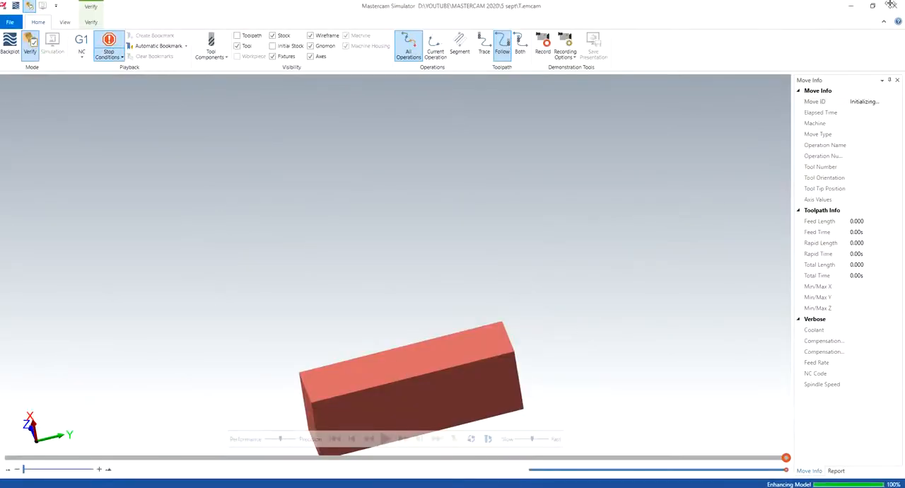
click(893, 5)
click(494, 275)
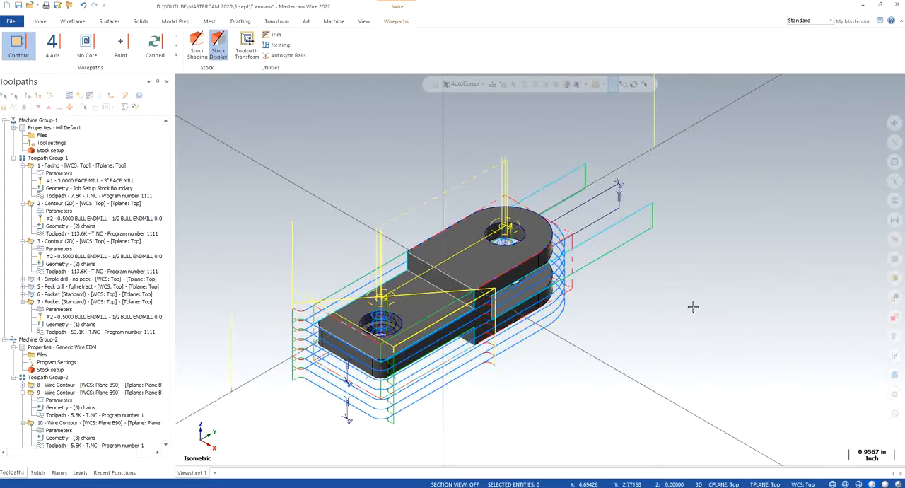
- Examine the part and its toolpaths from another angle, and restore a near-isometric view
scroll(534, 330, down, 1)
middle_drag(498, 286, 293, 162)
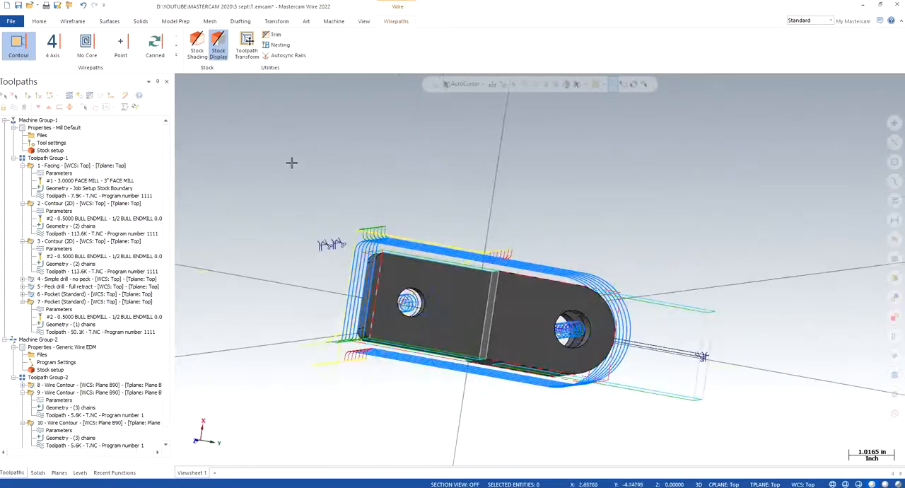
right_click(293, 162)
click(349, 244)
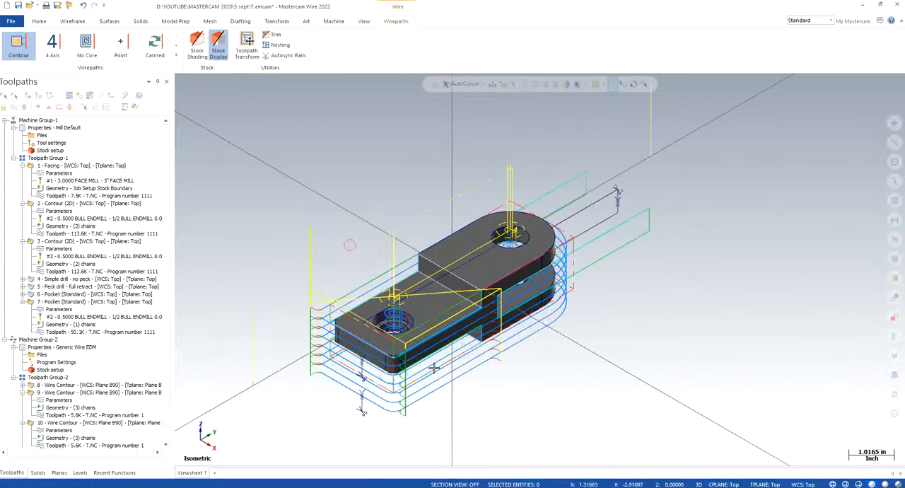
mouse_move(500, 350)
middle_down()
mouse_move(493, 378)
mouse_move(503, 394)
mouse_move(501, 342)
mouse_move(490, 344)
middle_up()
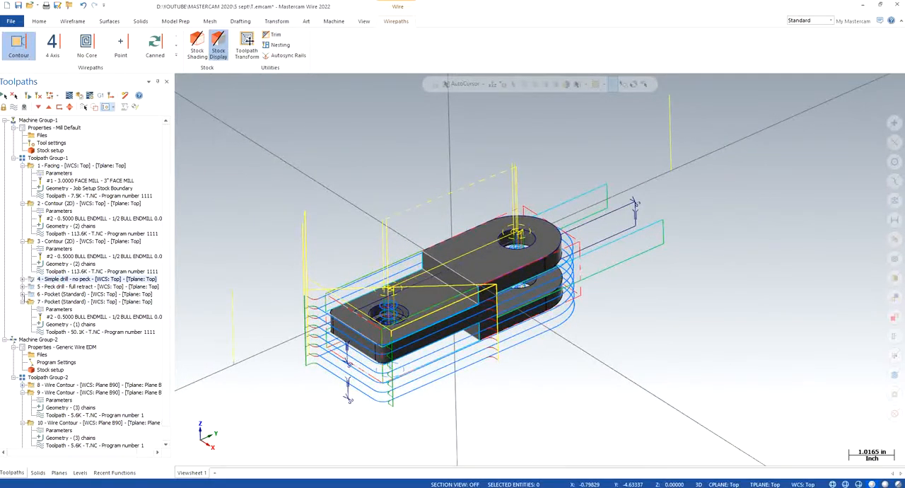
- Expand pocket operation 6 and review its parameters and chain geometry
click(22, 295)
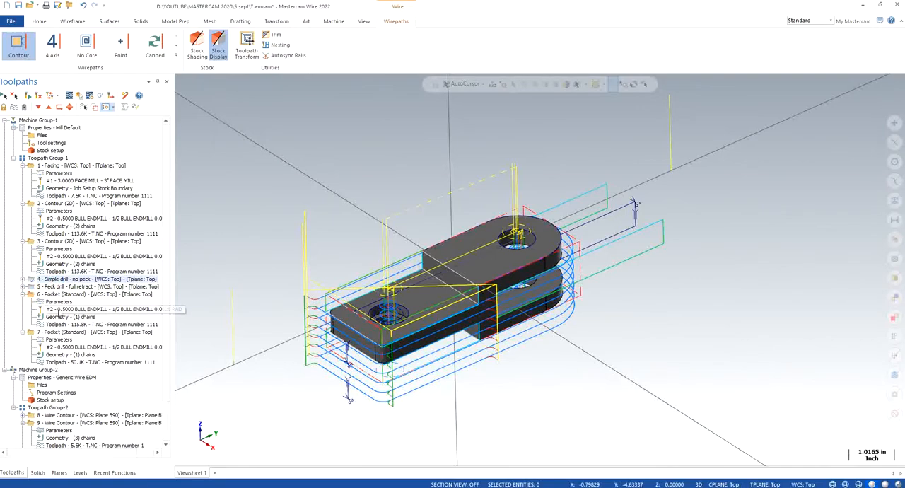
click(53, 294)
click(59, 301)
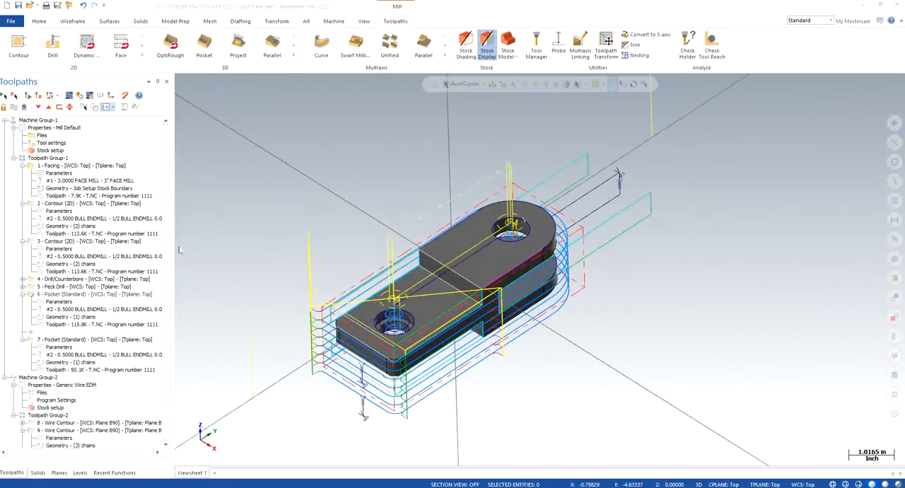
click(451, 80)
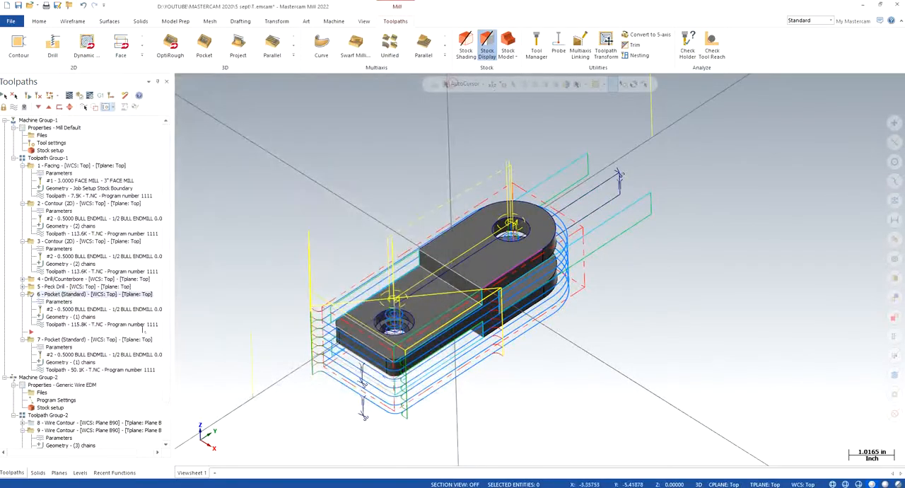
click(57, 317)
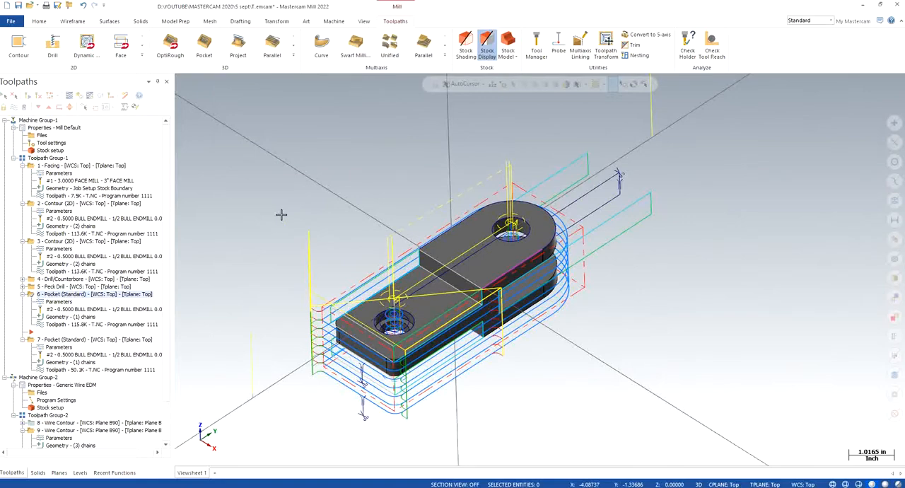
- Expand wire contour operation 8 and review its geometry chains in the Chain Manager
click(49, 424)
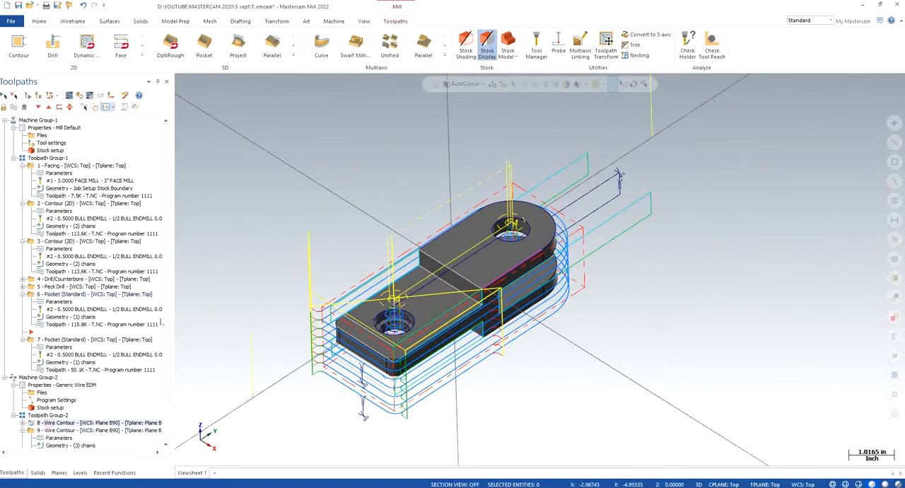
scroll(32, 403, down, 2)
click(23, 377)
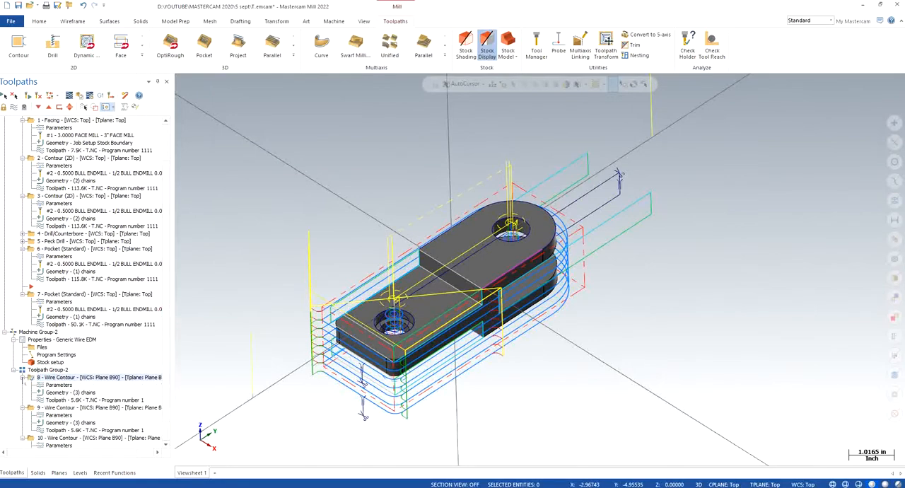
click(74, 391)
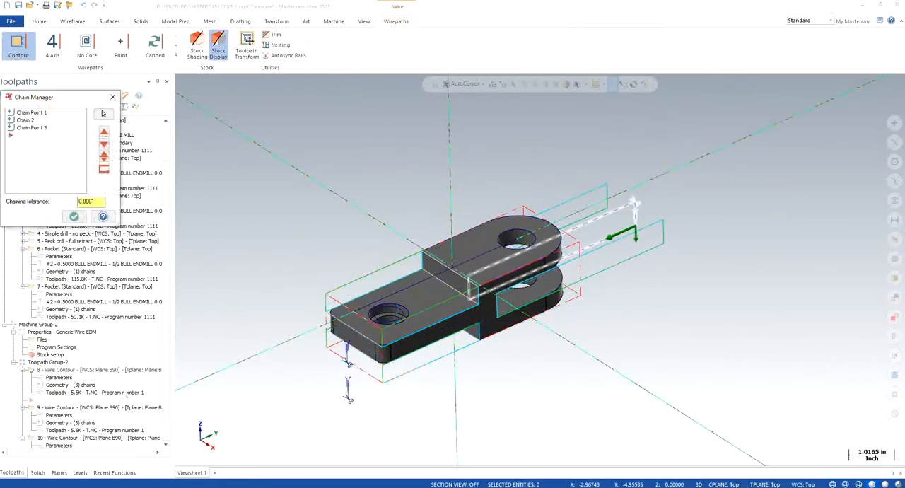
click(74, 217)
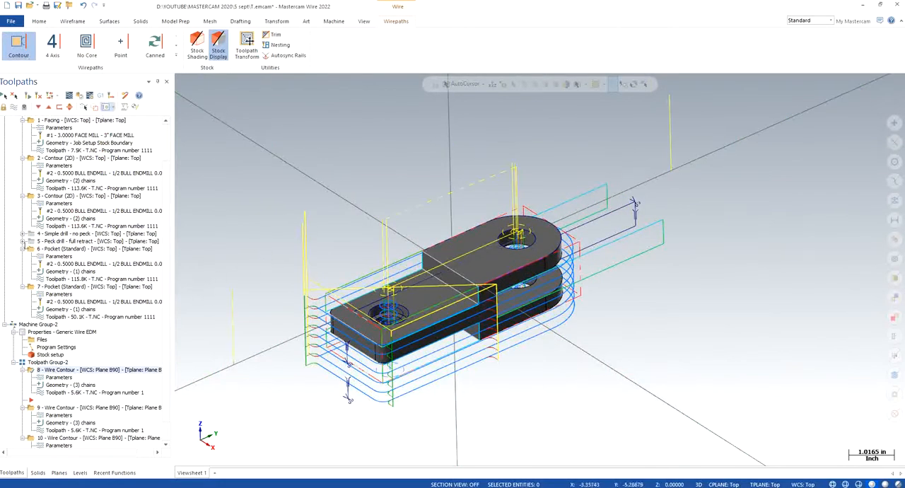
- Expand peck drill operation 5 and review the solid arcs in its hole definition
click(23, 241)
click(71, 241)
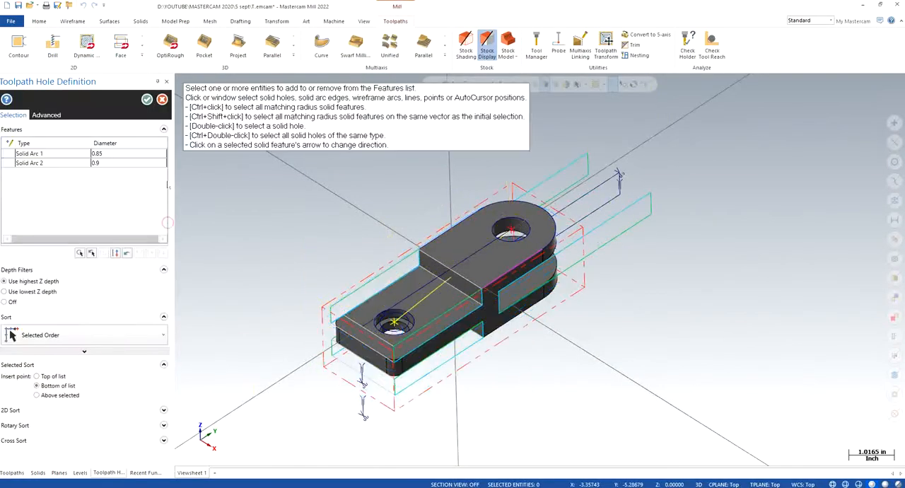
click(146, 100)
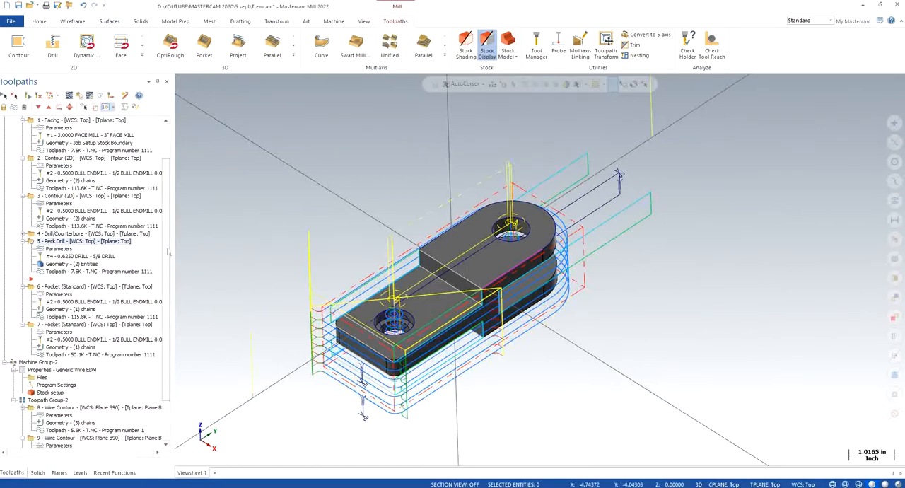
- Play the Backplot of the selected milling operations with the tool displayed, and close it
scroll(166, 250, up, 3)
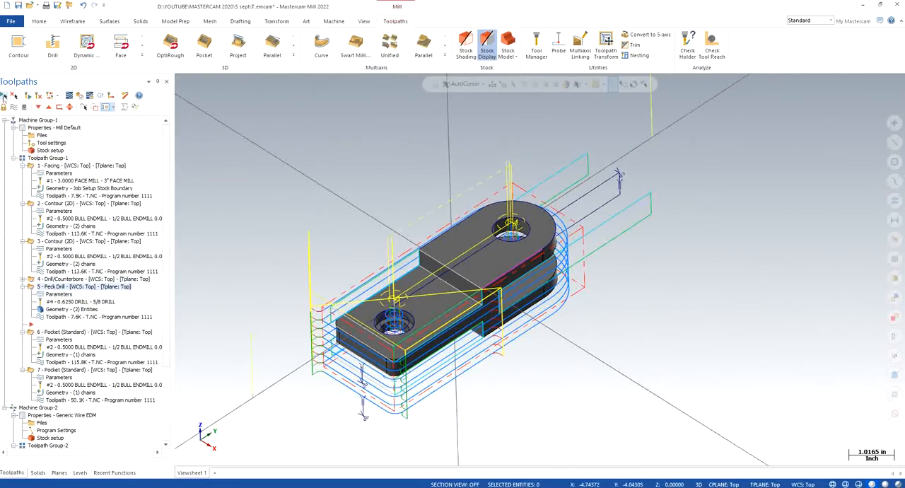
drag(163, 150, 163, 202)
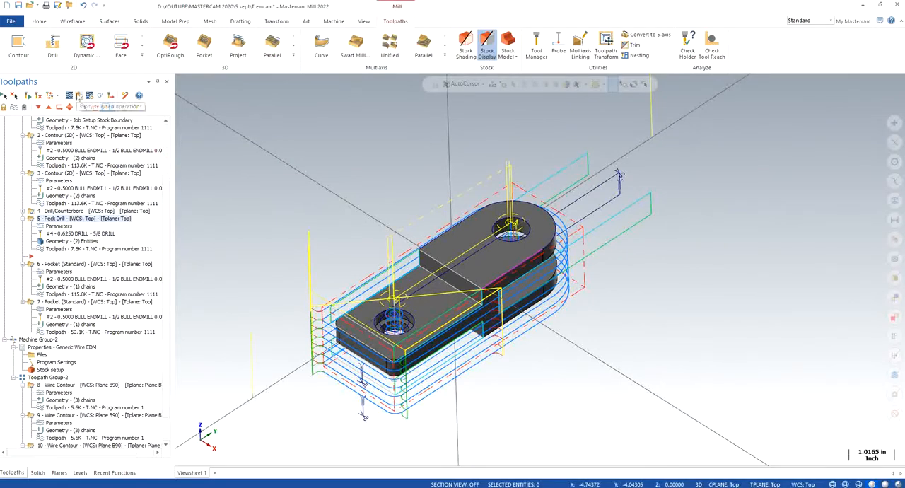
click(69, 96)
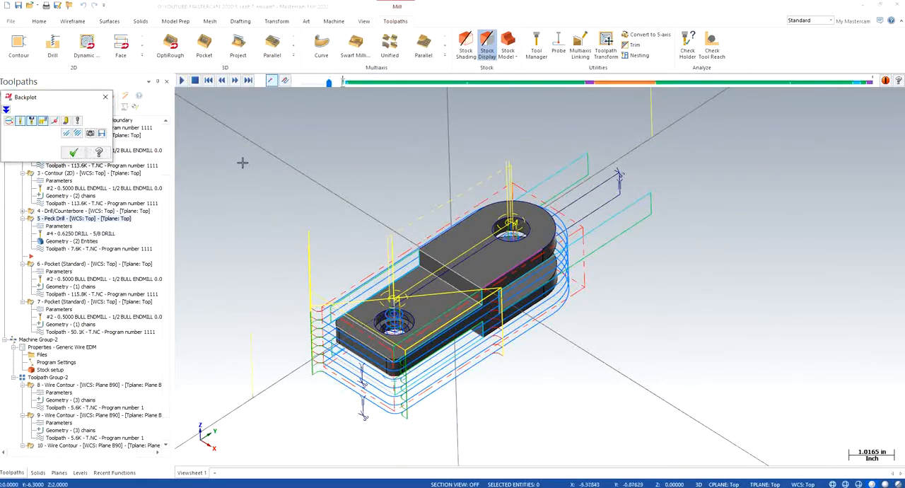
click(181, 79)
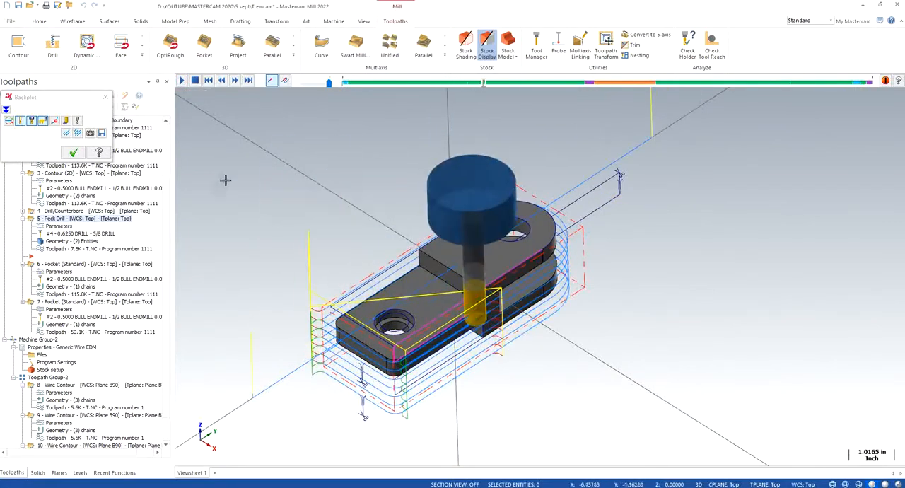
click(104, 96)
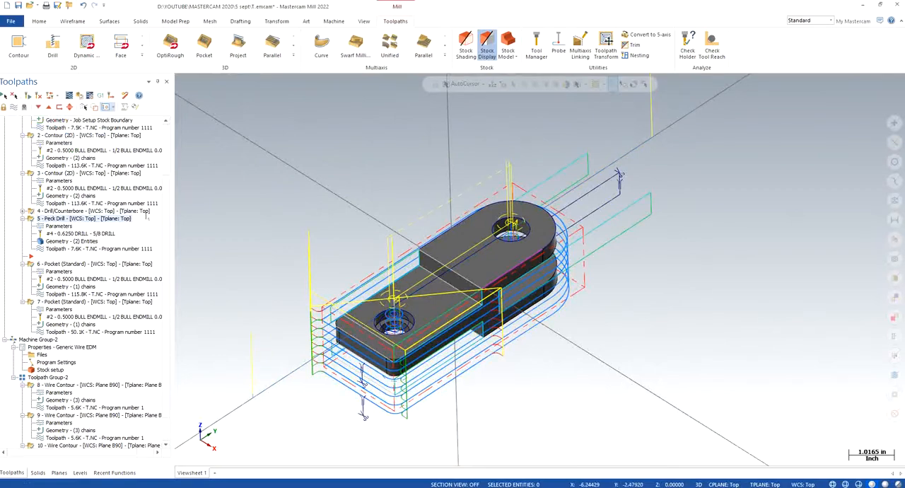
- Review the two chains of contour operation 2 on the part and accept them in the Chain Manager
scroll(149, 185, up, 3)
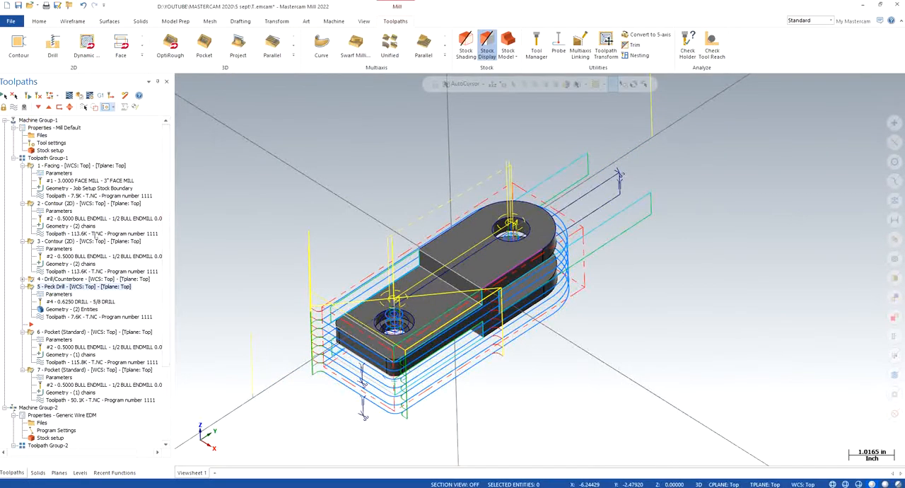
click(64, 226)
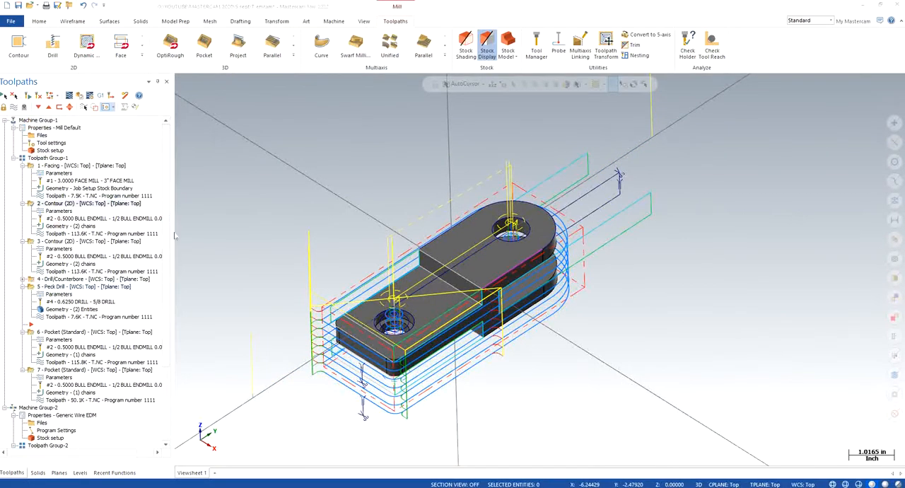
middle_drag(280, 238, 262, 252)
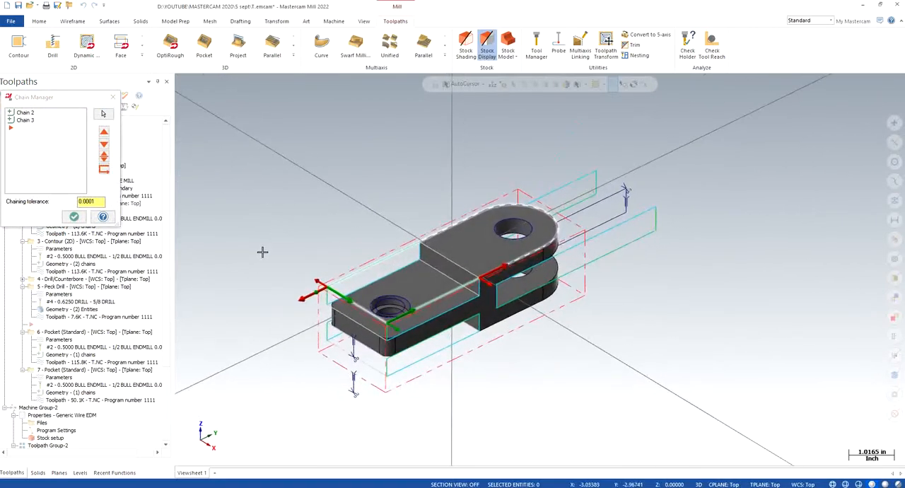
click(74, 216)
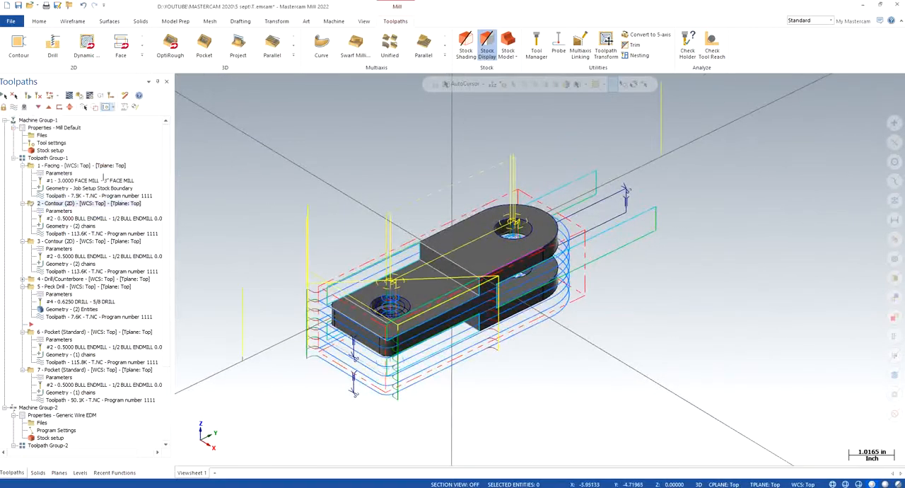
- Play the Backplot of contour operation 2 alone around the outer profile, and close it
click(69, 96)
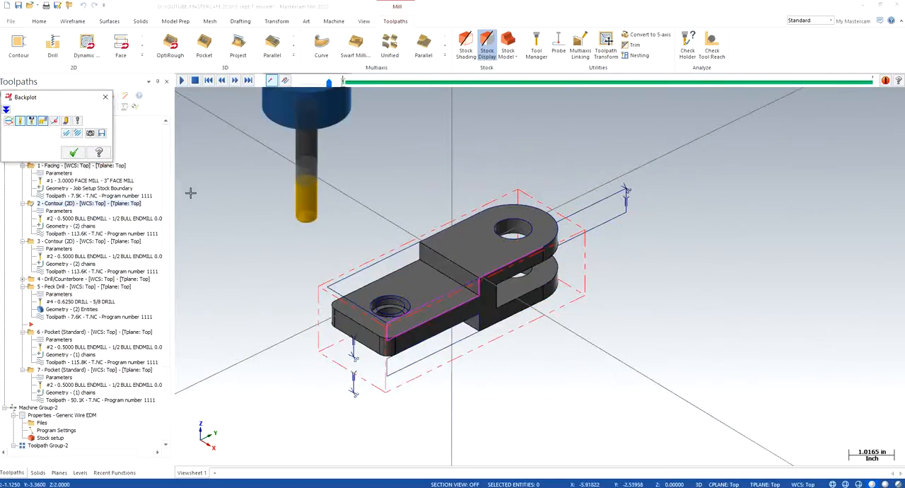
click(181, 81)
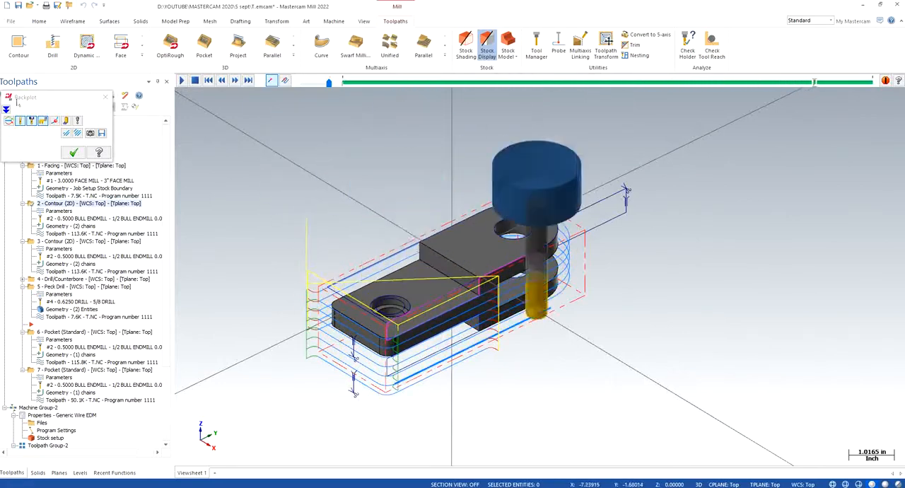
click(106, 96)
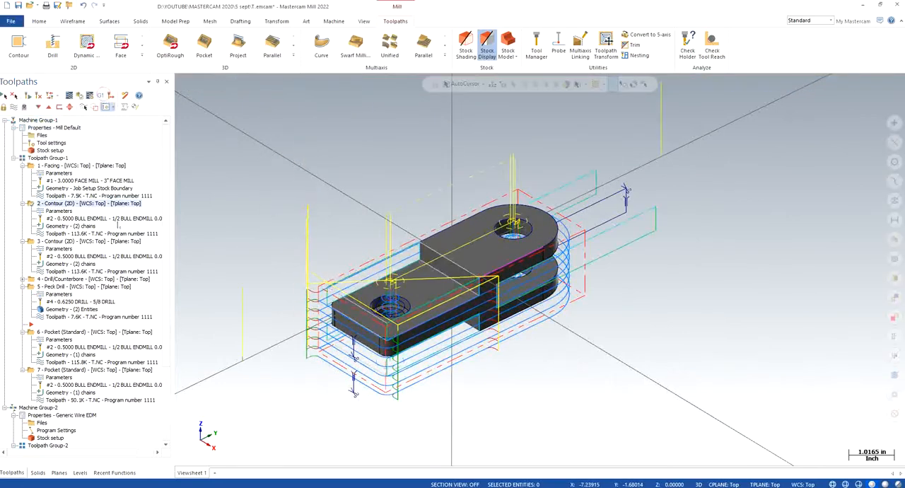
- Delete Chain 2 from the geometry of contour operation 2, keeping Chain 3, and accept the Chain Manager
click(67, 225)
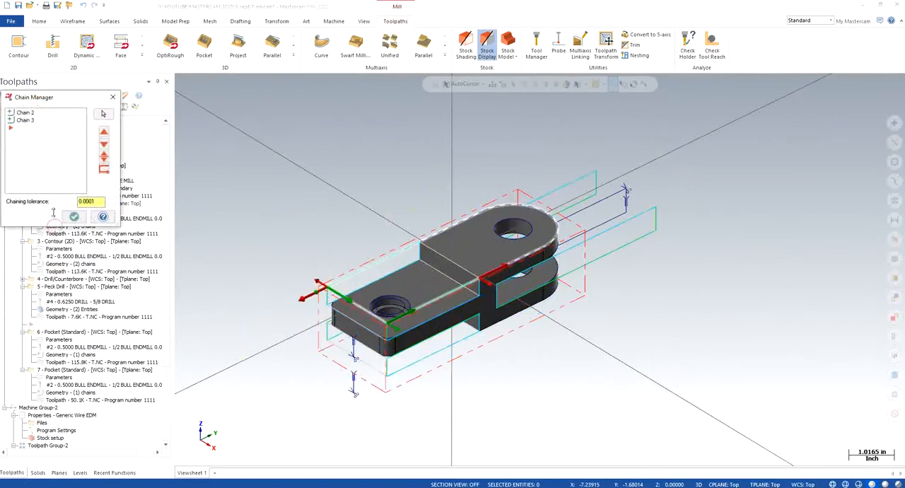
click(25, 113)
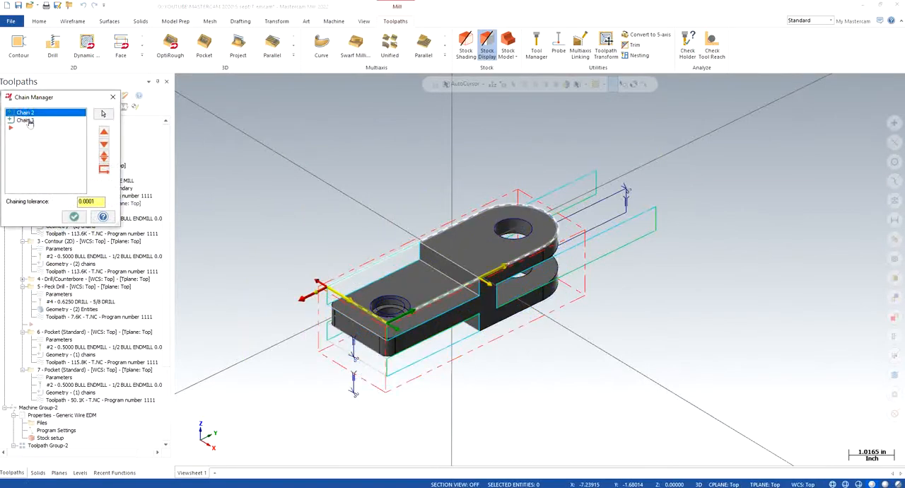
click(26, 120)
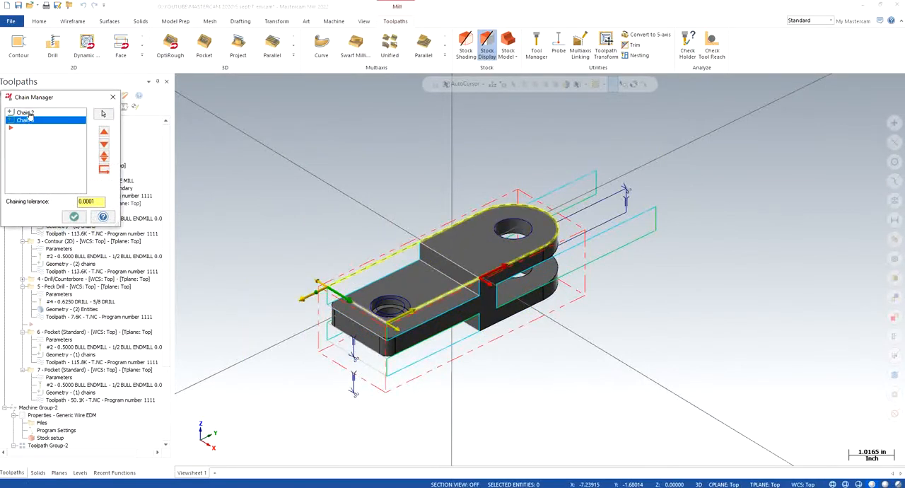
click(26, 112)
right_click(29, 113)
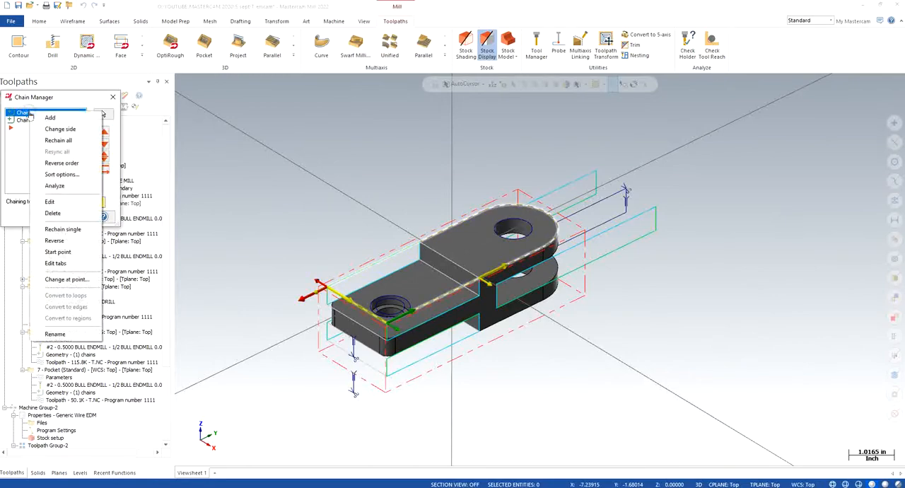
click(62, 213)
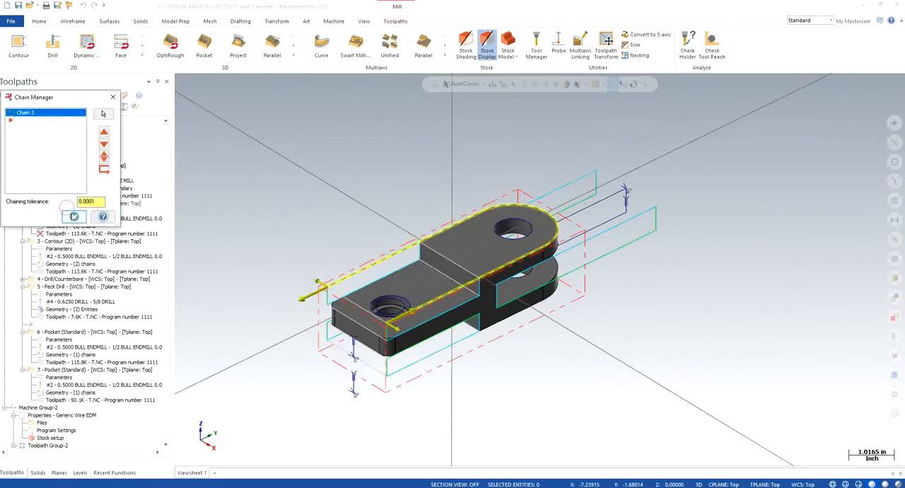
click(73, 217)
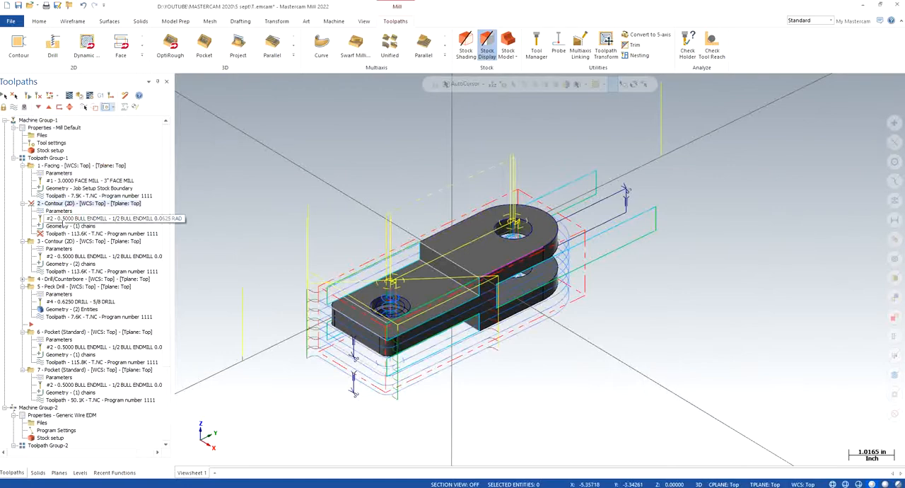
- Add a chain along the short straight end edge of the part to contour operation 2 and accept it
click(67, 225)
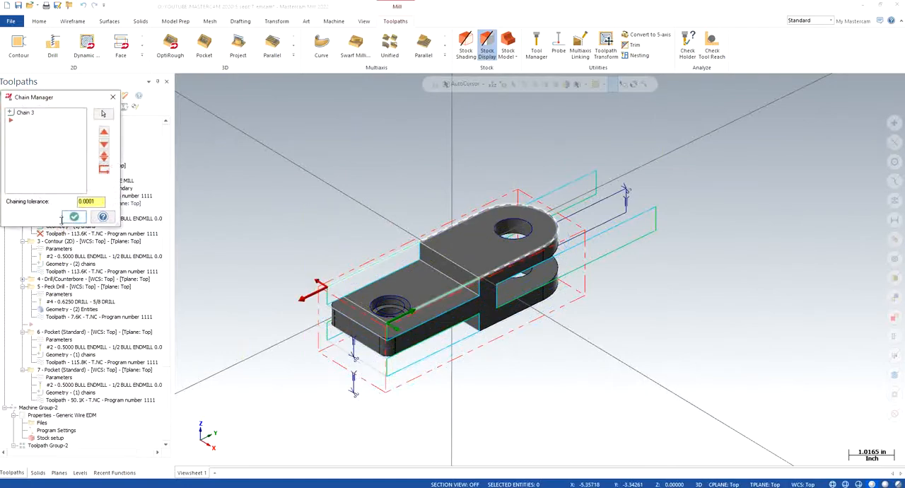
right_click(59, 157)
click(68, 164)
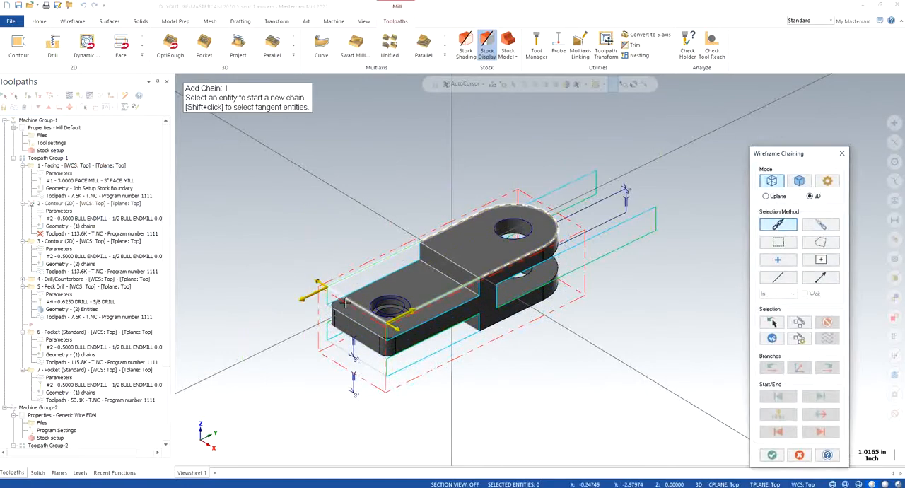
click(344, 302)
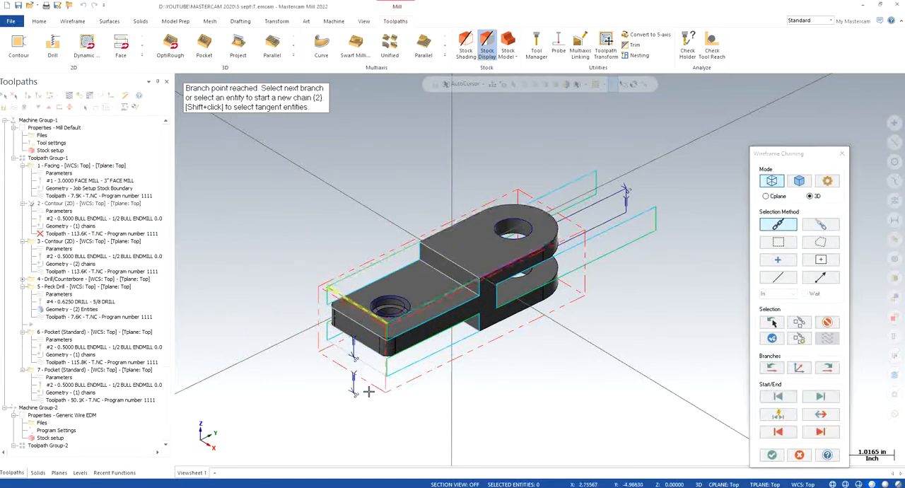
click(772, 455)
click(74, 216)
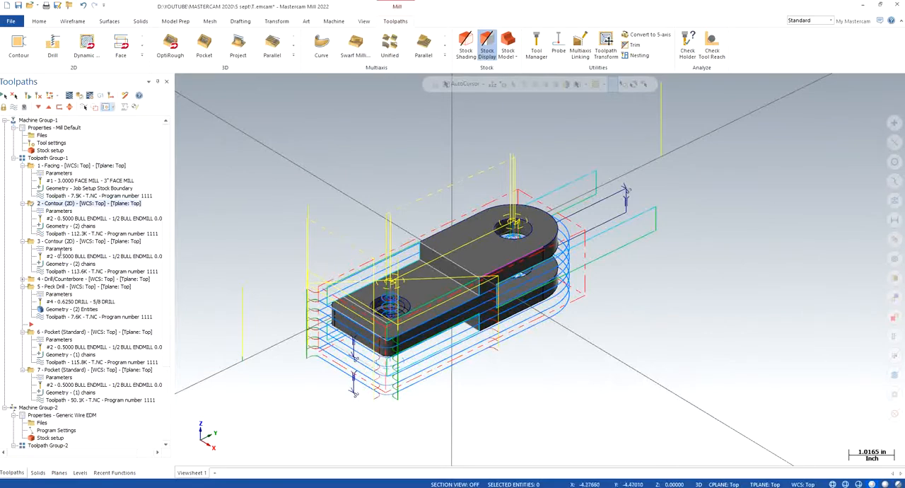
- Review the two chains of contour operation 3 and delete Chain 2 from its geometry
click(60, 249)
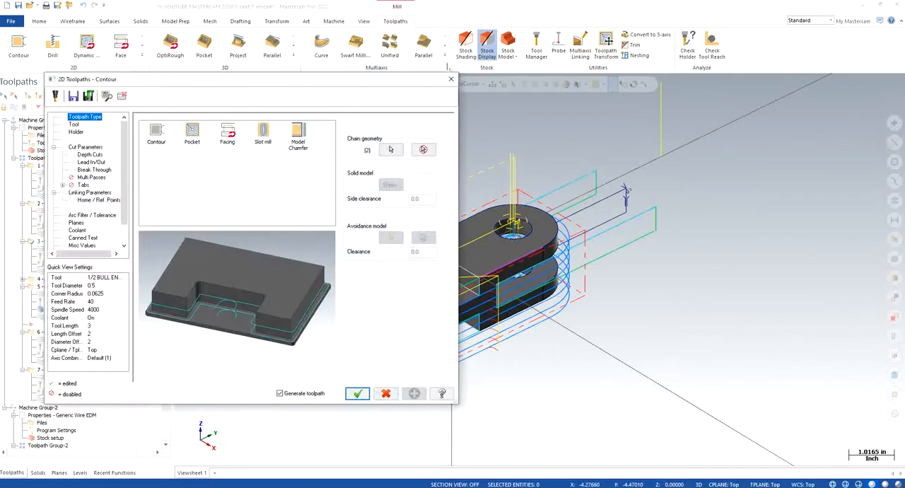
click(450, 79)
click(63, 264)
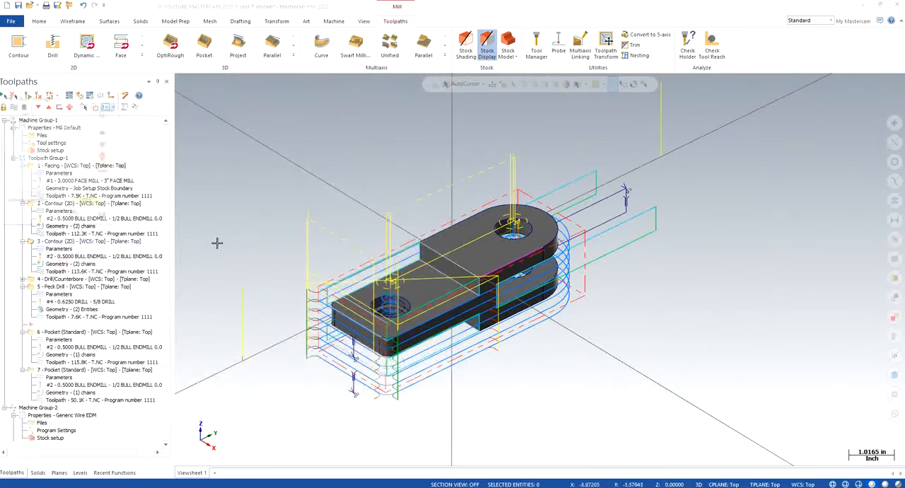
click(28, 112)
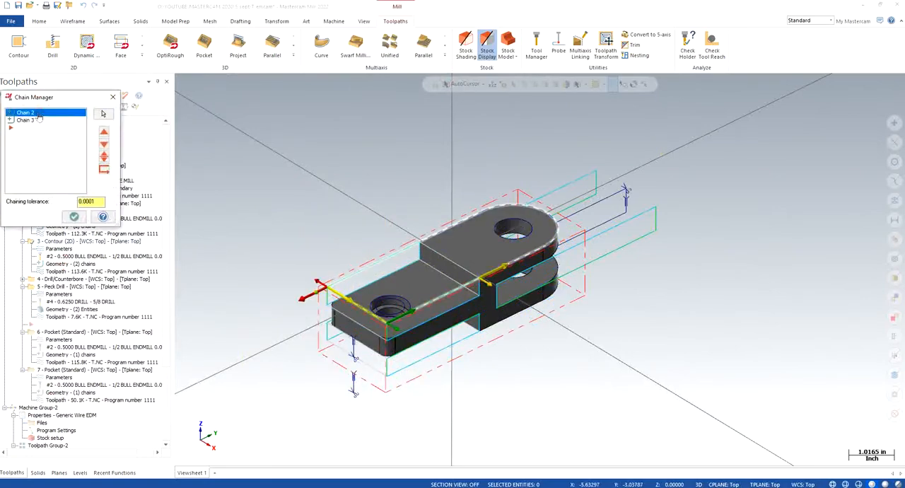
right_click(39, 116)
key(Escape)
click(27, 120)
click(29, 112)
right_click(33, 113)
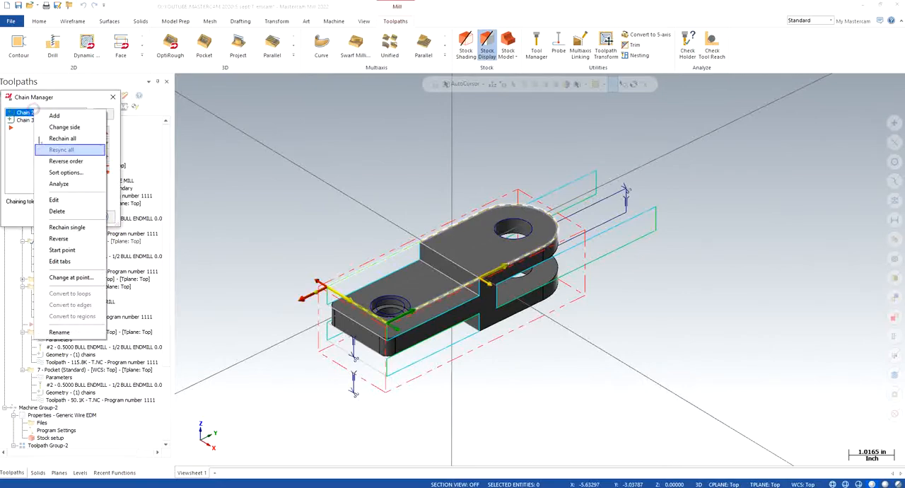
click(68, 211)
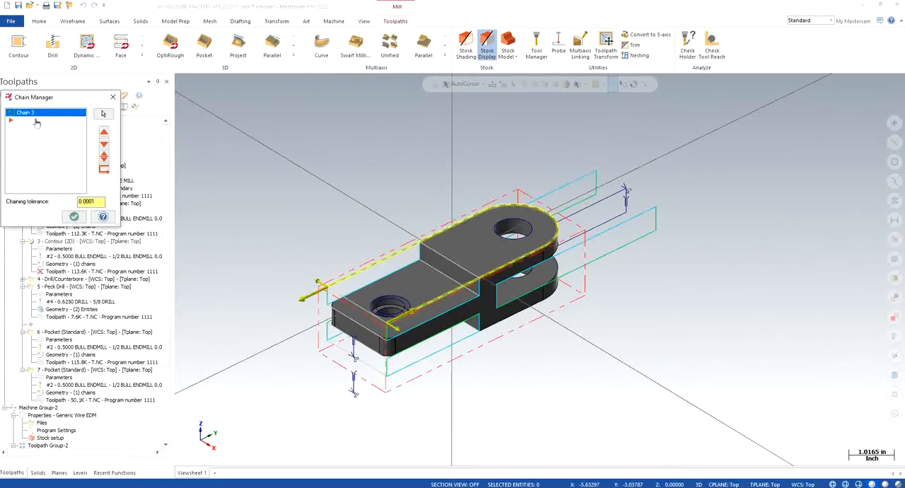
- Add a chain along the part's short straight end edge to contour operation 3 and regenerate its toolpath
right_click(41, 164)
click(53, 166)
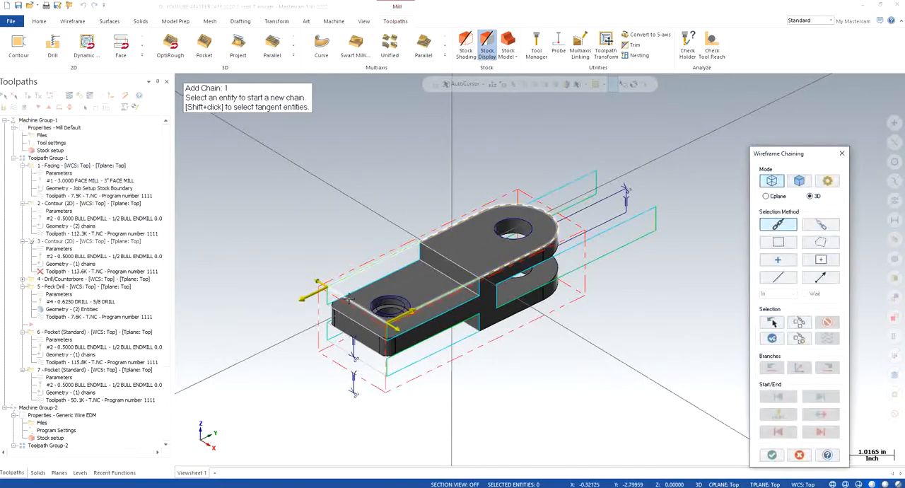
click(771, 455)
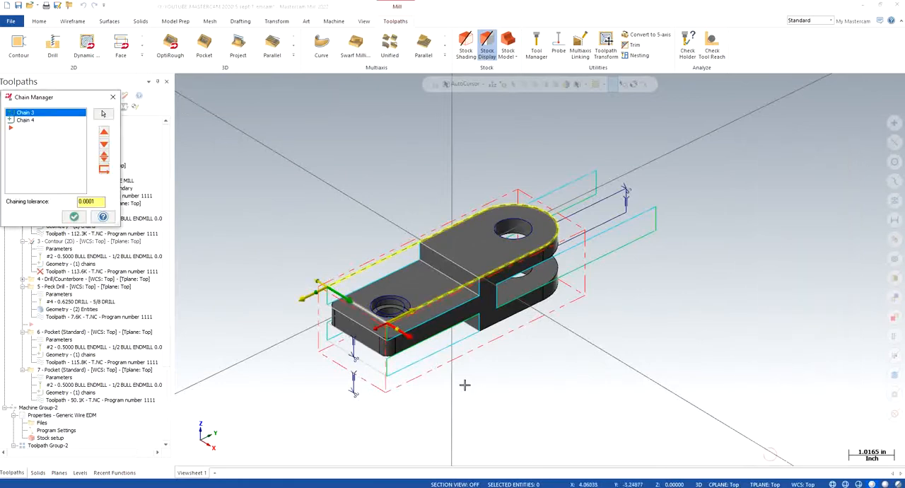
click(73, 218)
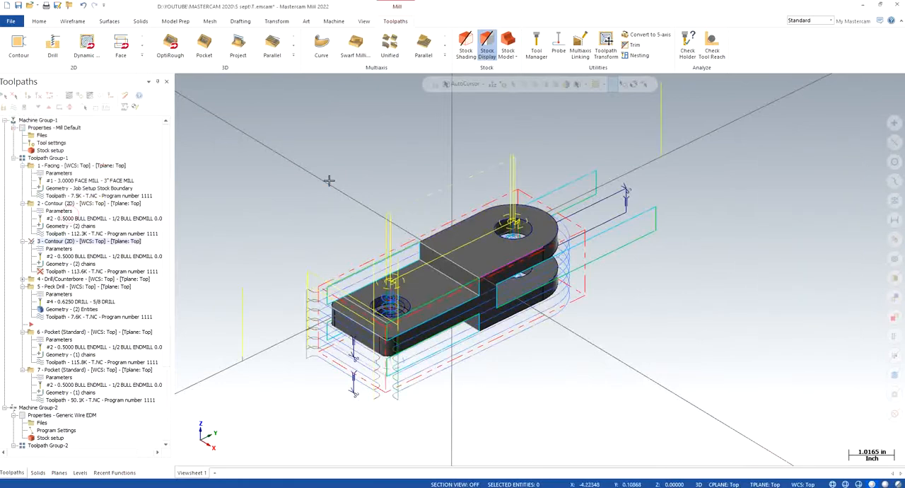
click(29, 97)
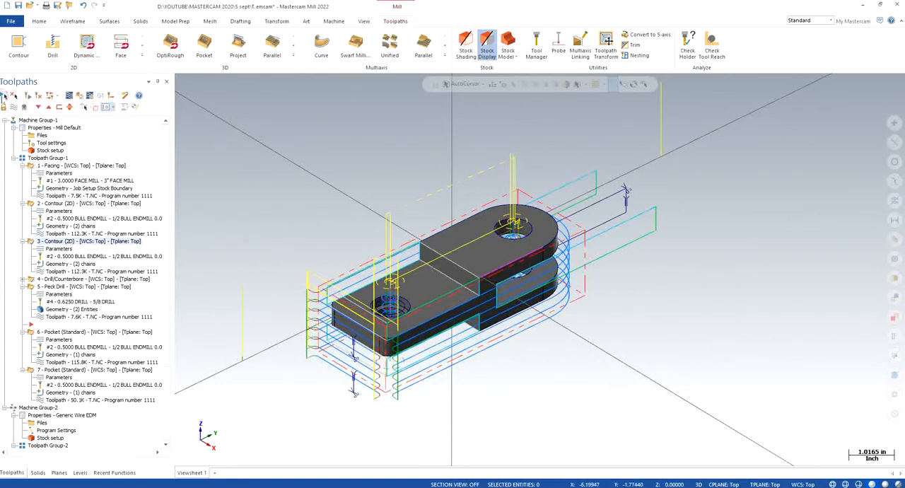
- Run the Verify simulation of all milling and wire operations on the stock block
mouse_move(165, 224)
mouse_down()
mouse_move(166, 312)
mouse_move(164, 216)
mouse_up()
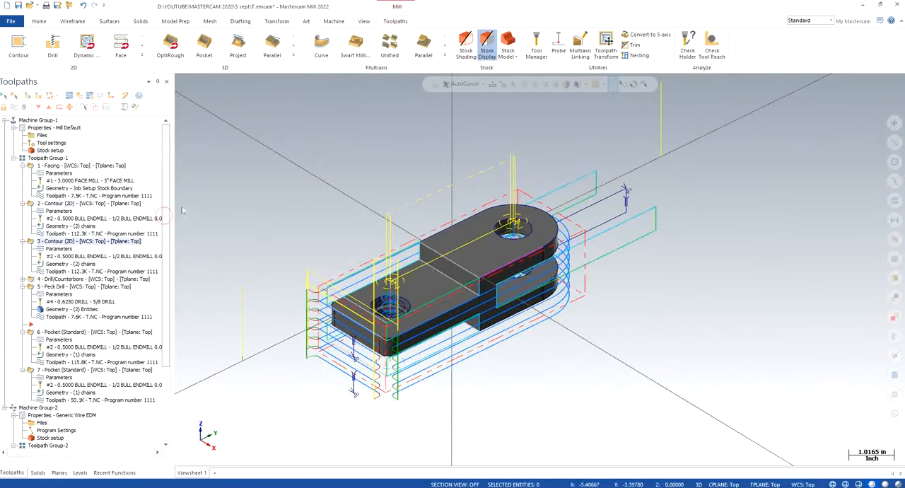
click(79, 96)
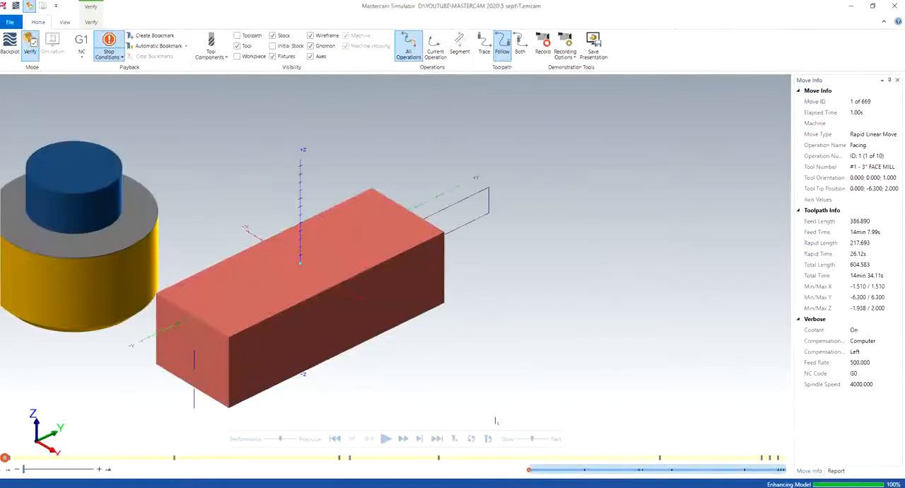
click(386, 439)
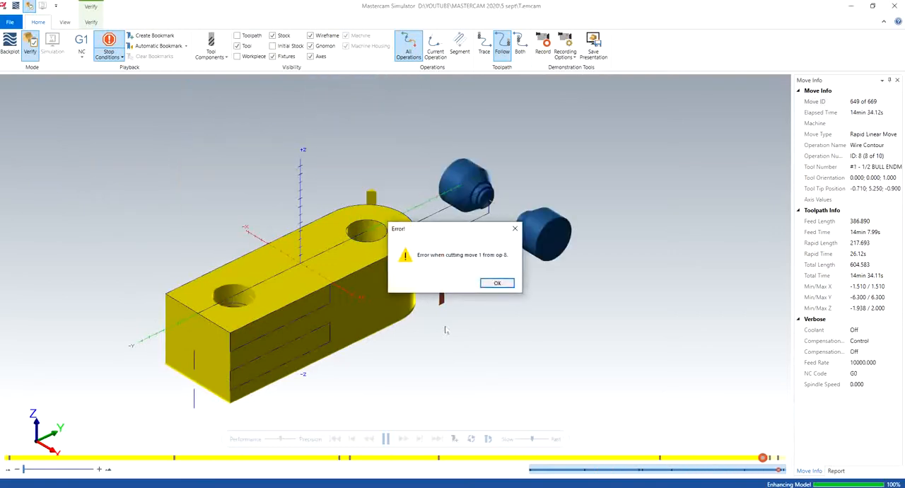
- Continue verification through the cutting errors and collision stops of wire contour operation 8, and close the simulator
click(498, 284)
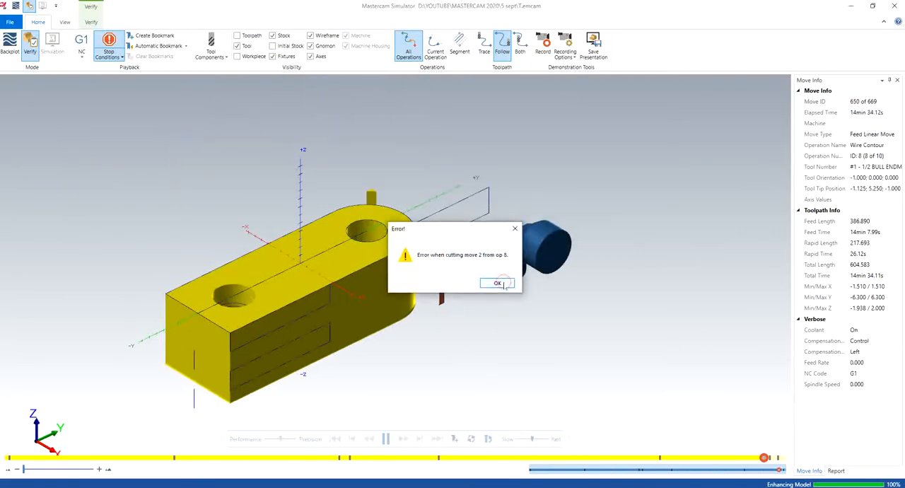
click(498, 283)
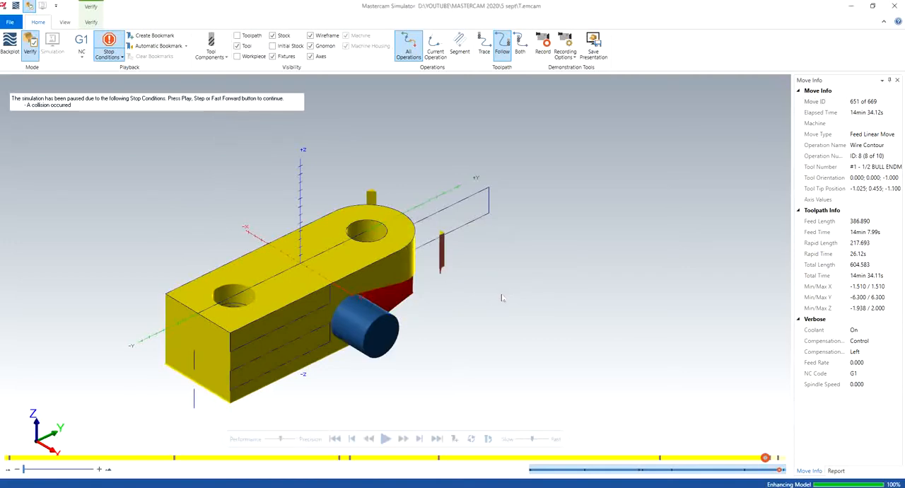
click(386, 438)
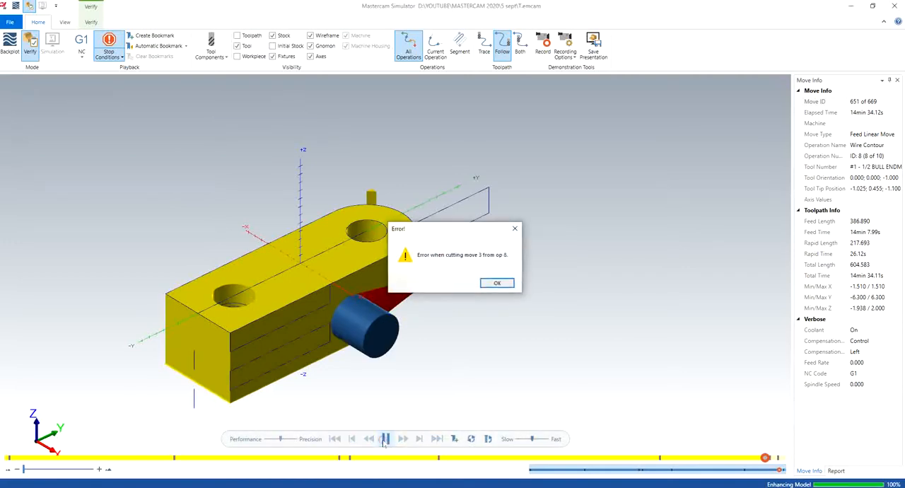
click(492, 283)
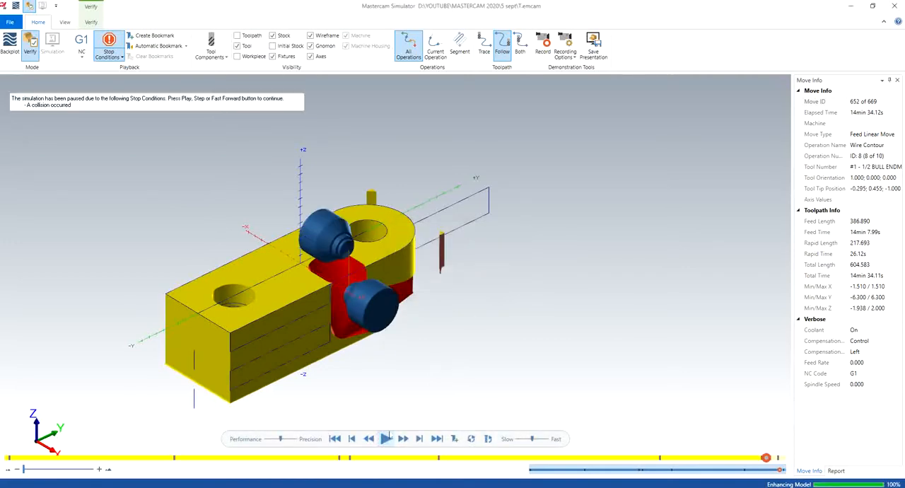
click(387, 437)
click(497, 284)
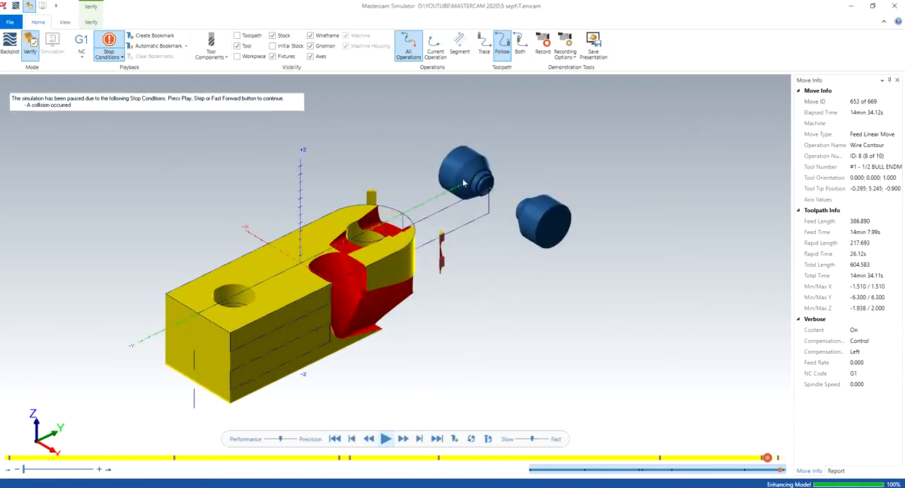
click(897, 6)
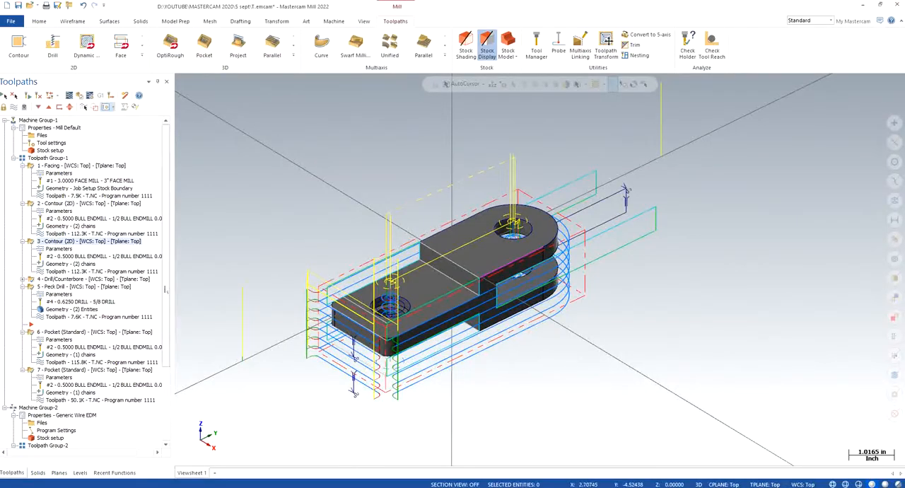
- Open the parameters of wire contour operation 8 and set the rapid height to 4.0 in its taper settings
scroll(152, 376, down, 5)
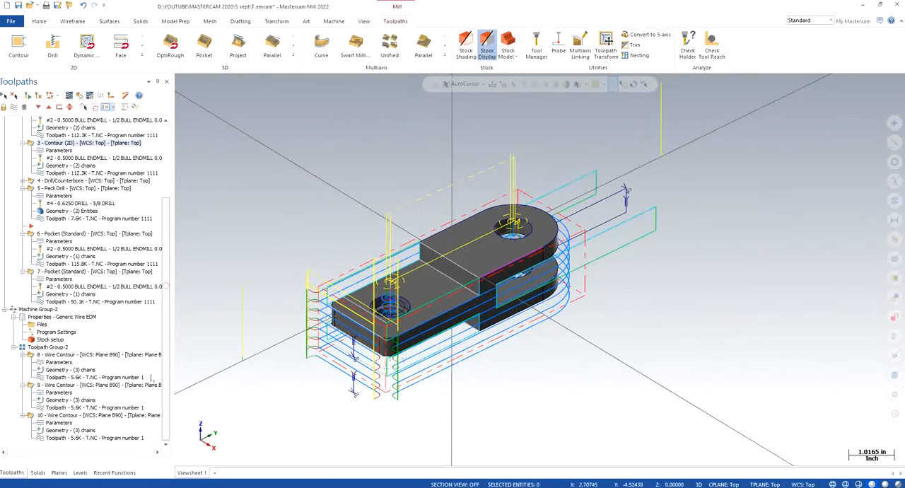
click(55, 366)
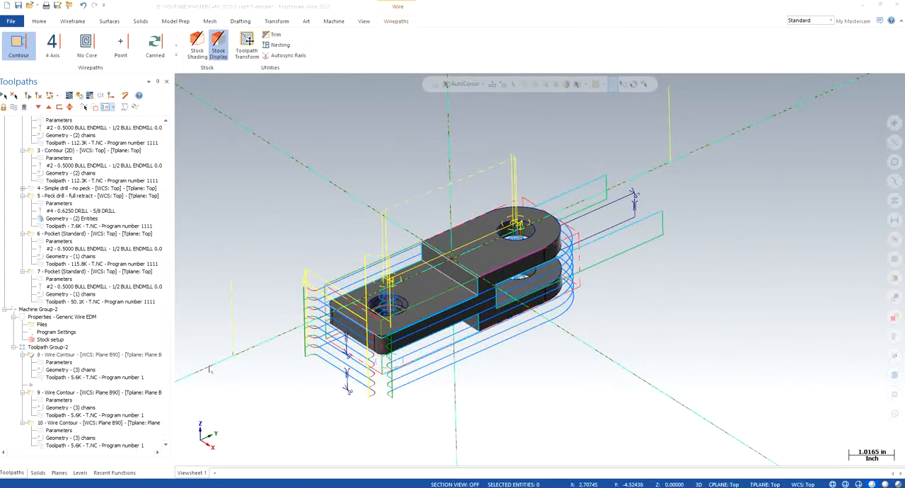
click(94, 147)
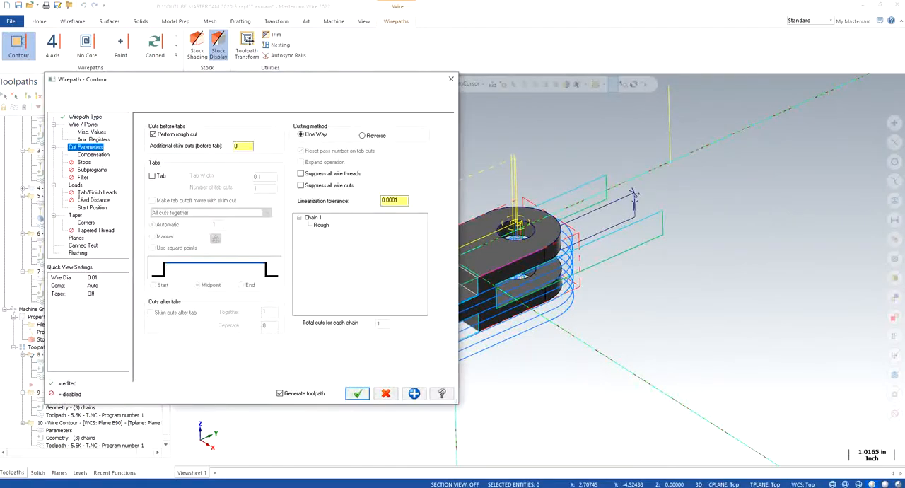
click(76, 185)
click(92, 154)
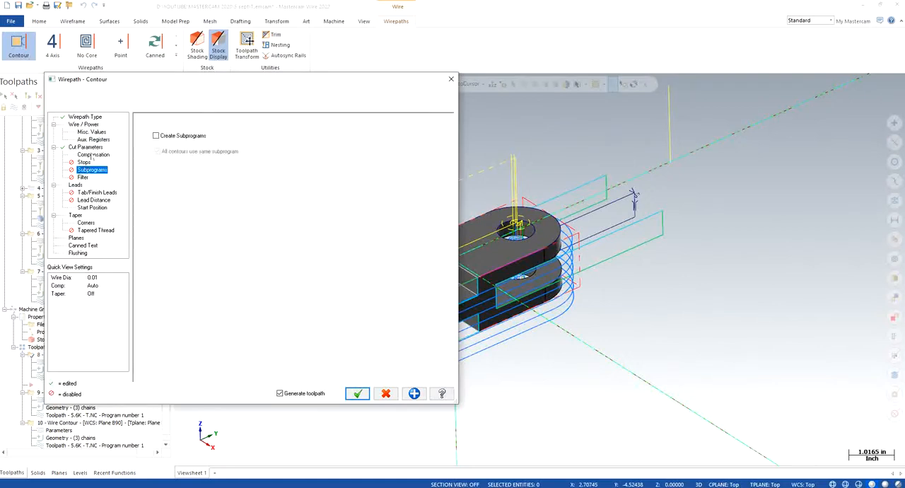
click(89, 193)
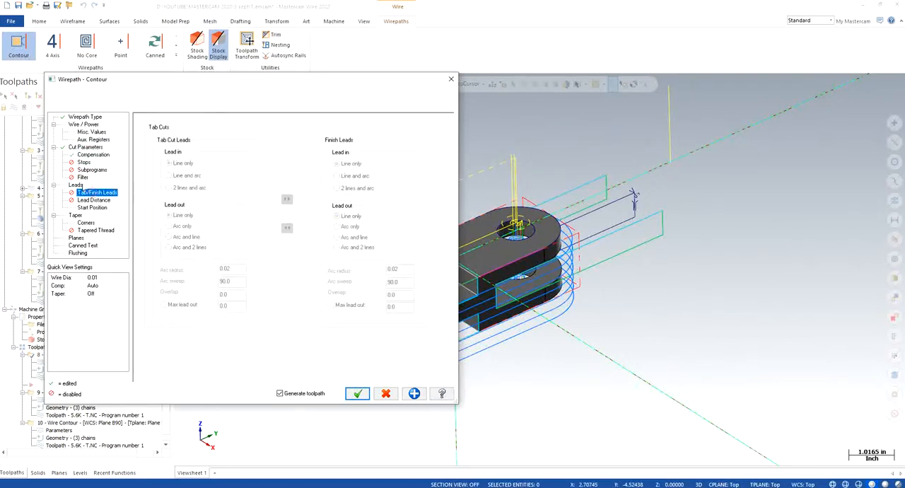
click(76, 215)
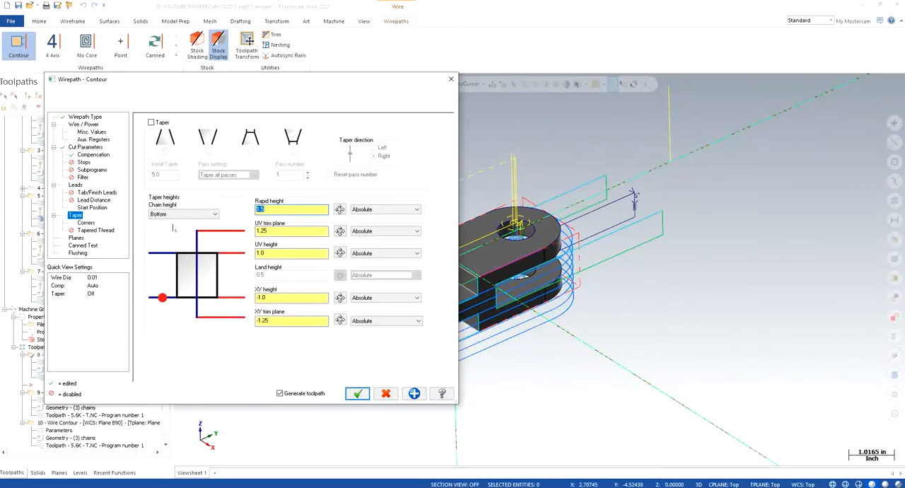
- Set operation 8's UV trim plane to 3.5, XY height to -3.5 and XY trim plane to -4.0, change its UV height, and accept
click(304, 234)
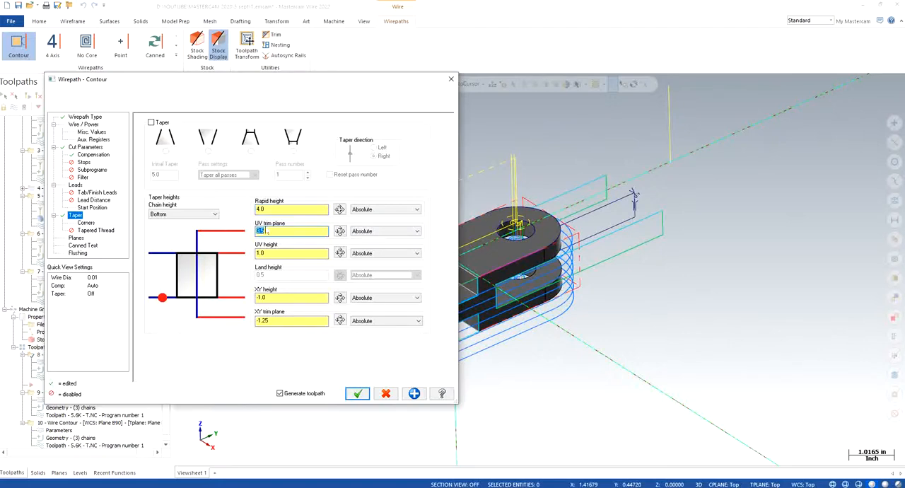
key(Tab)
key(Tab)
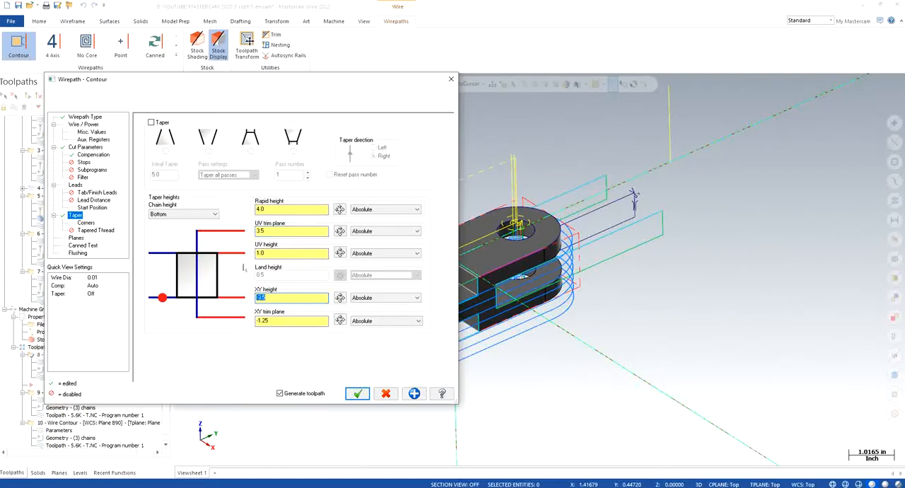
double_click(278, 319)
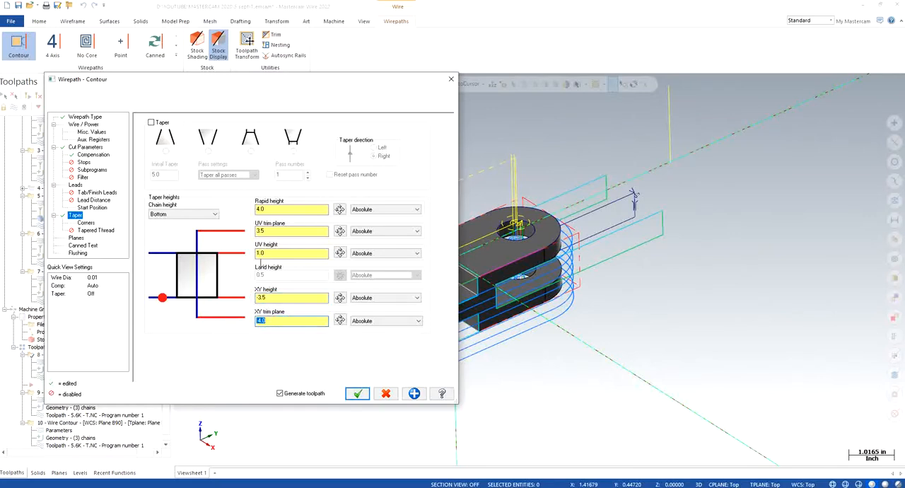
double_click(260, 253)
click(357, 394)
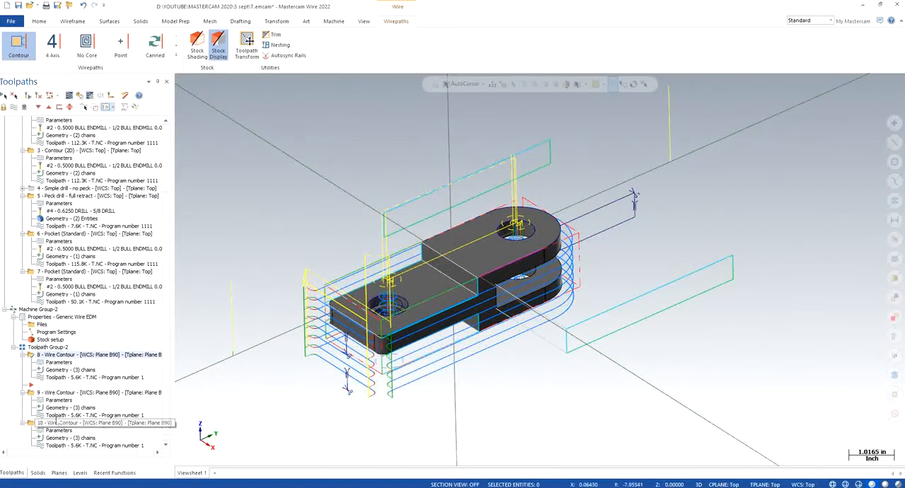
- Set wire contour operation 9's rapid height to 4.0, UV trim plane to 3.5, UV height to 3.0, XY height to -3.5 and XY trim plane to -4.0
click(63, 401)
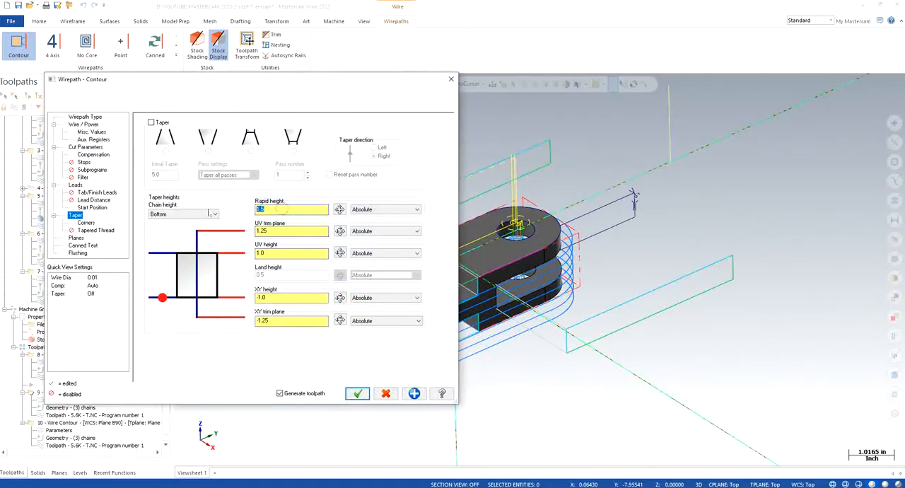
text(4)
key(Tab)
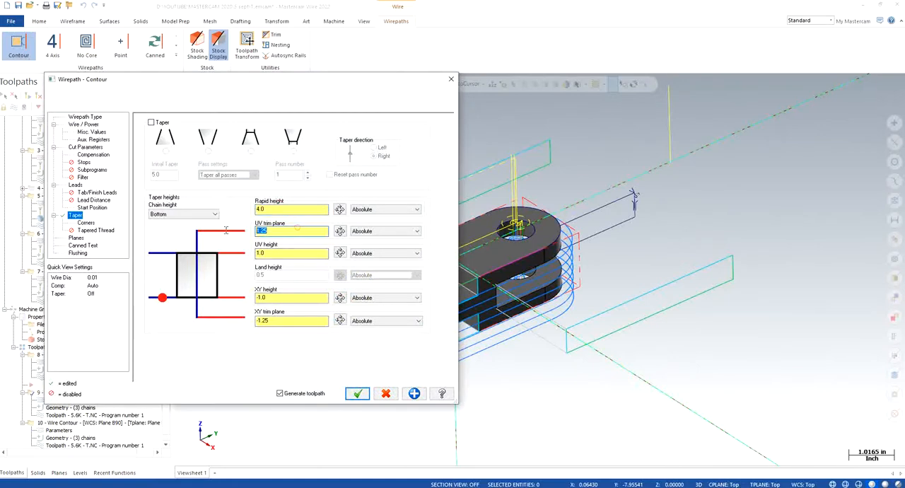
text(3)
click(284, 253)
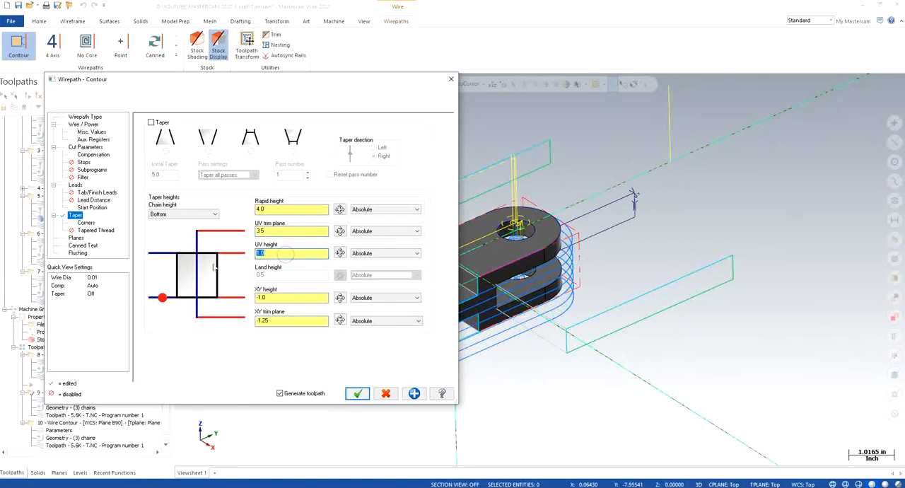
key(Tab)
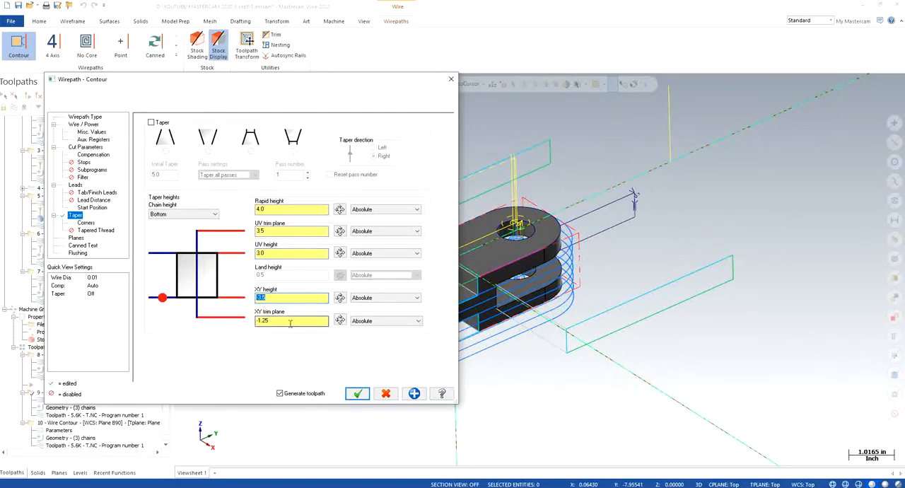
drag(289, 323, 237, 323)
text(-)
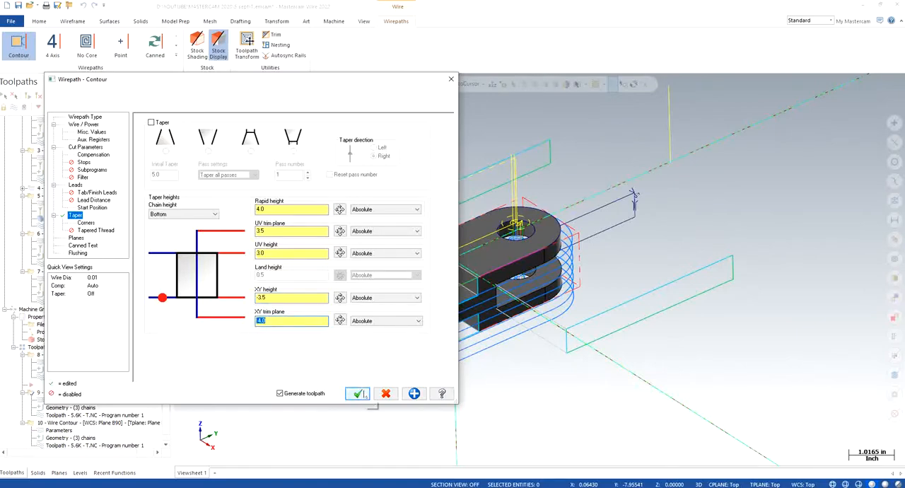
click(358, 394)
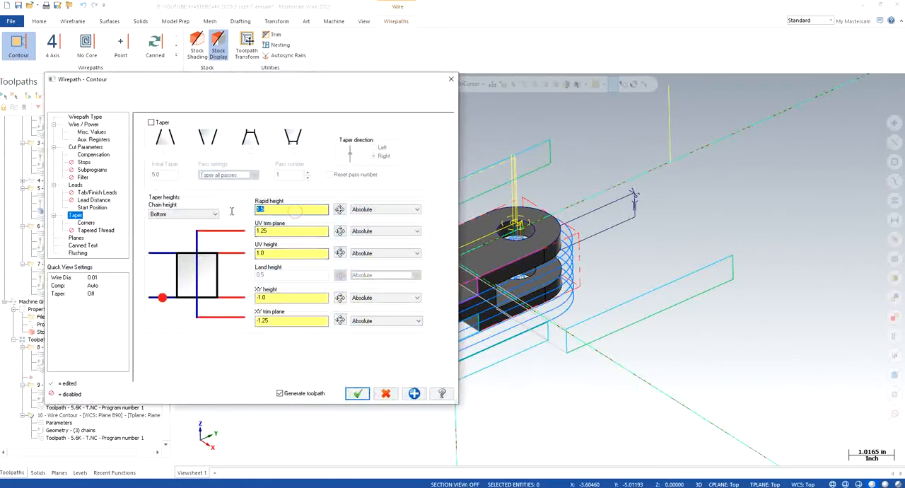
- Set wire contour operation 10's rapid height to 4.0, UV trim plane to 3.5, UV height to 3.0 and XY height to -3.5, and change its XY trim plane
double_click(287, 230)
text(3.5)
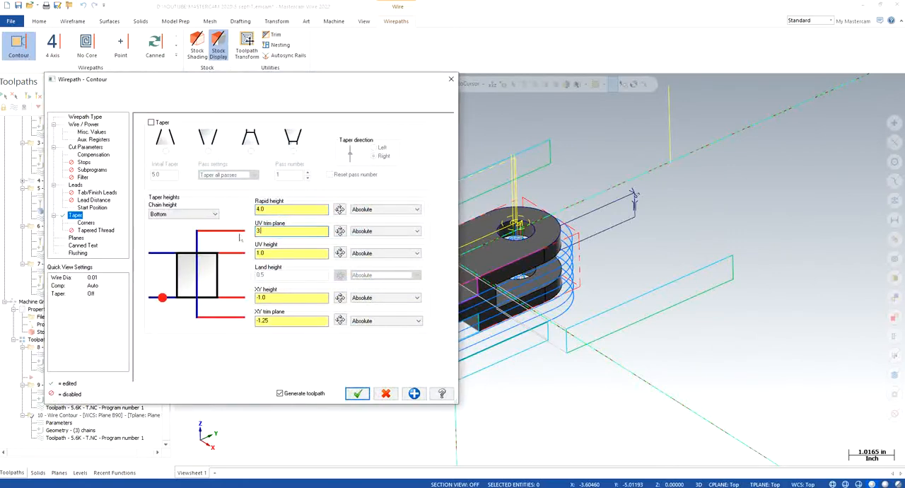
key(Return)
double_click(263, 253)
text(3)
double_click(275, 298)
text(-)
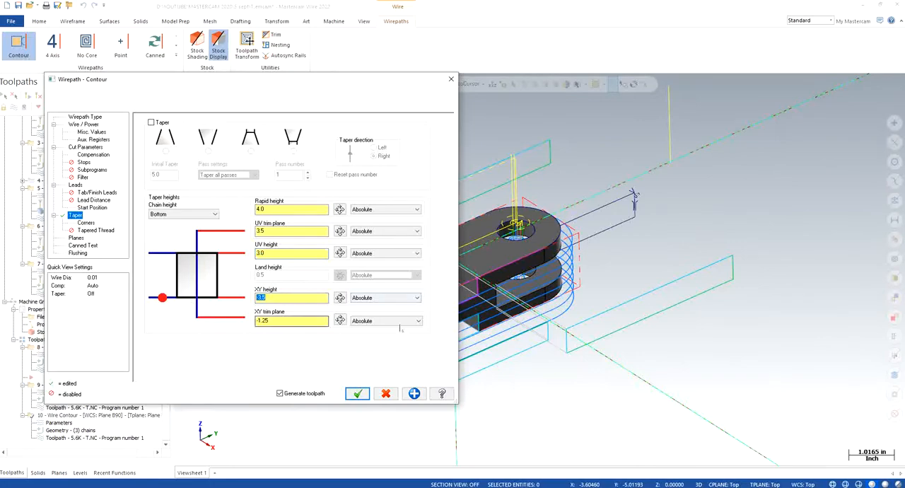
double_click(292, 321)
text(-)
click(357, 394)
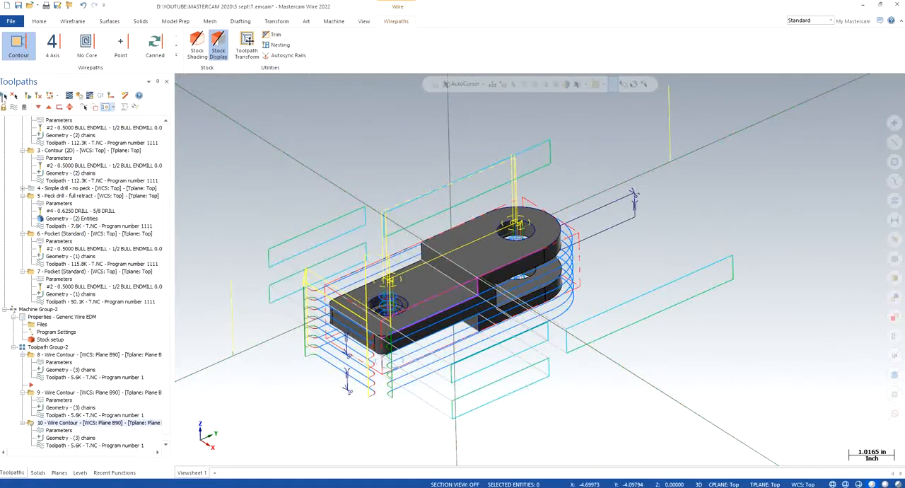
- Select all milling and wire operations, launch their Verify simulation, and close the simulator
click(3, 96)
click(79, 96)
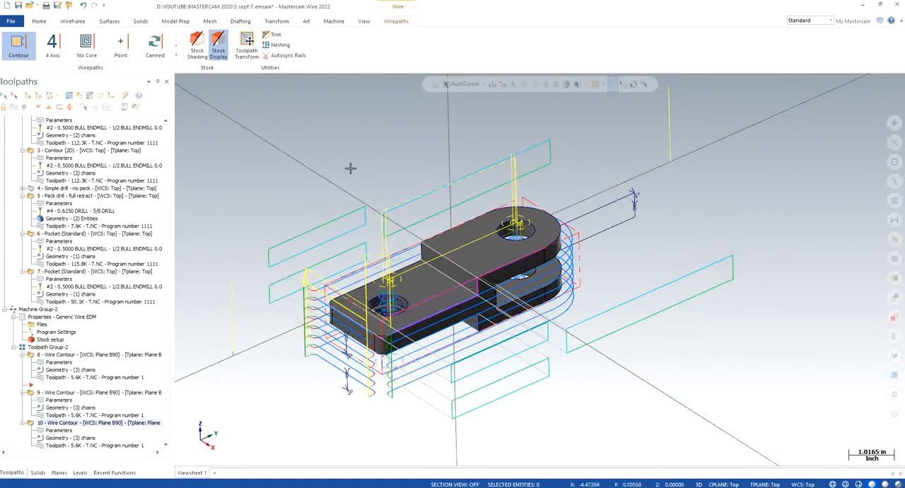
click(485, 270)
click(81, 97)
click(495, 273)
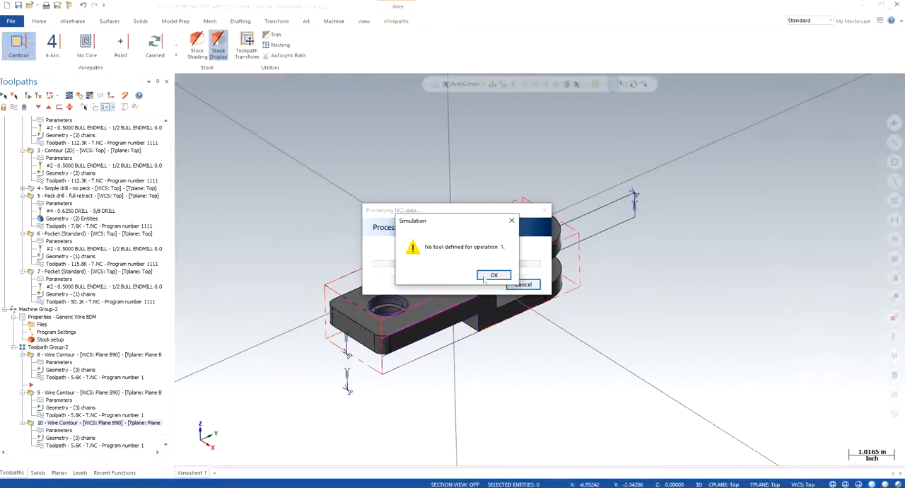
click(486, 276)
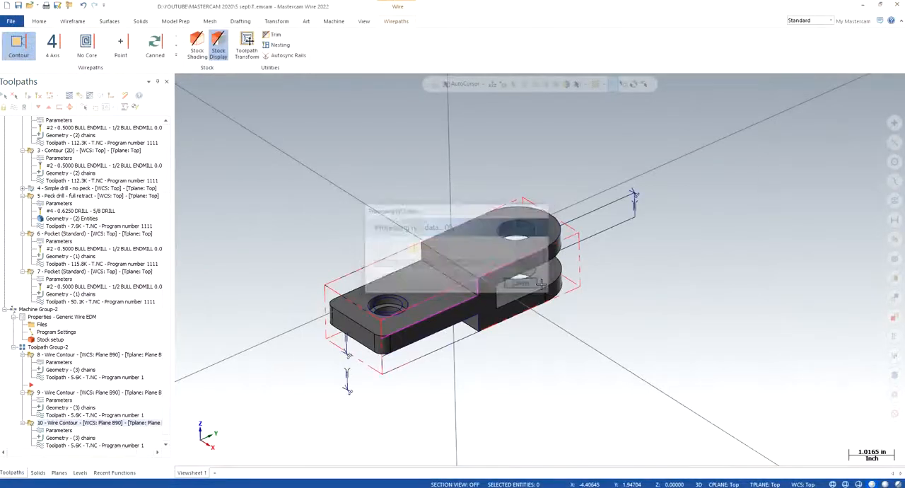
- Move the insert arrow below wire contour operation 10 and expand drill operation 4 in the operations tree
right_click(285, 217)
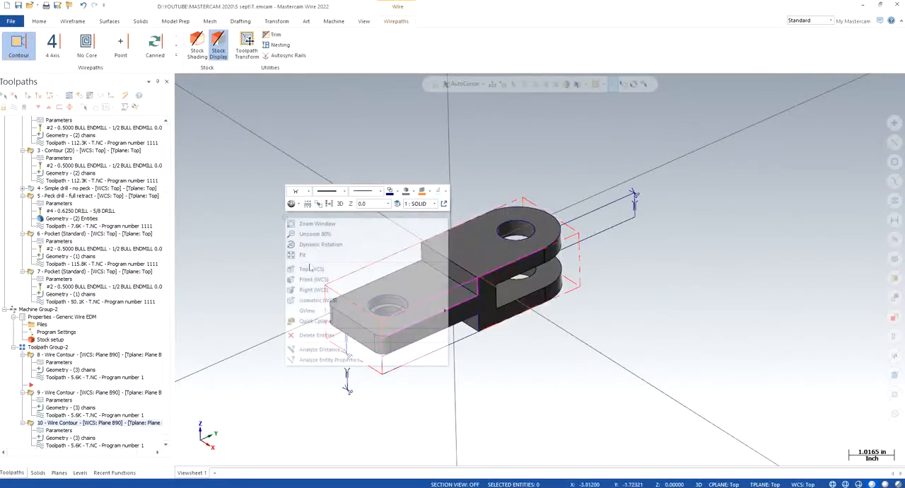
click(328, 300)
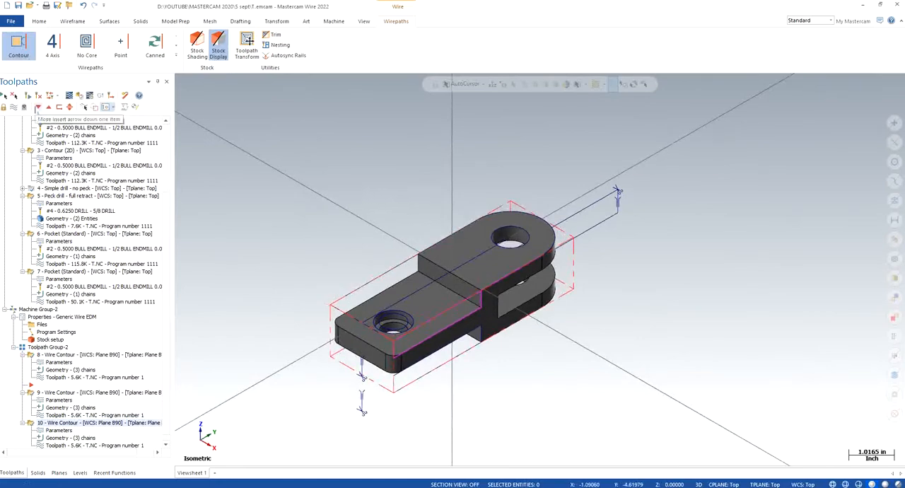
click(37, 107)
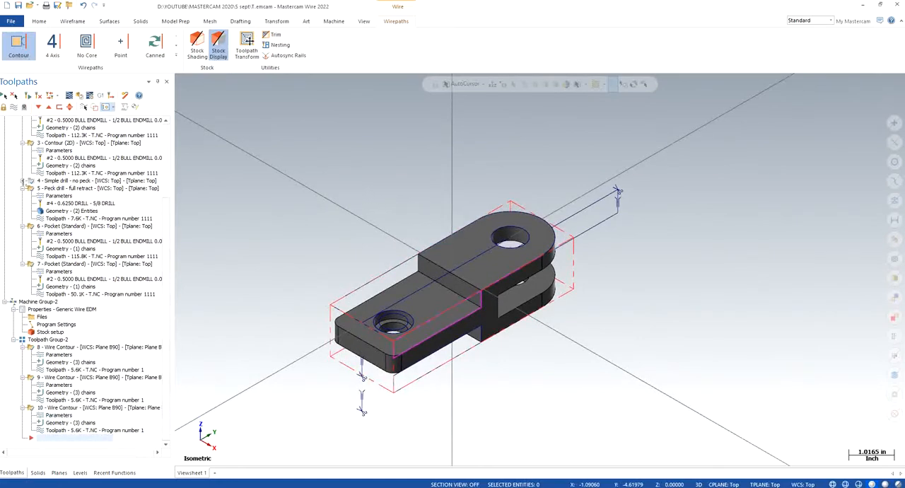
click(22, 181)
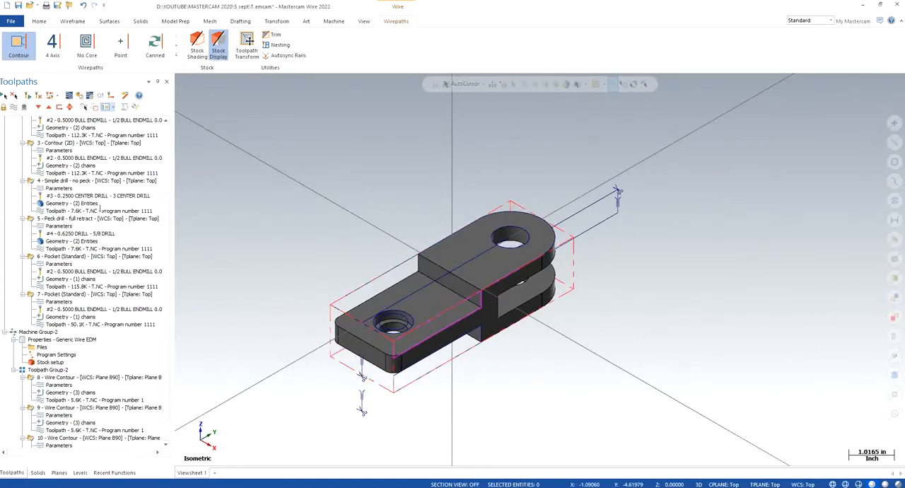
- Backplot the milling and wire operations to check the tool motion around the part, and close the backplot
drag(169, 202, 175, 240)
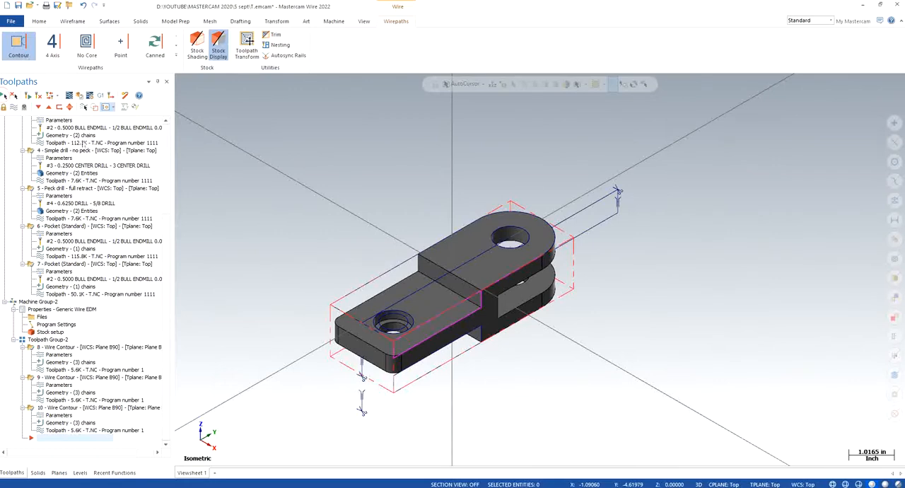
click(69, 97)
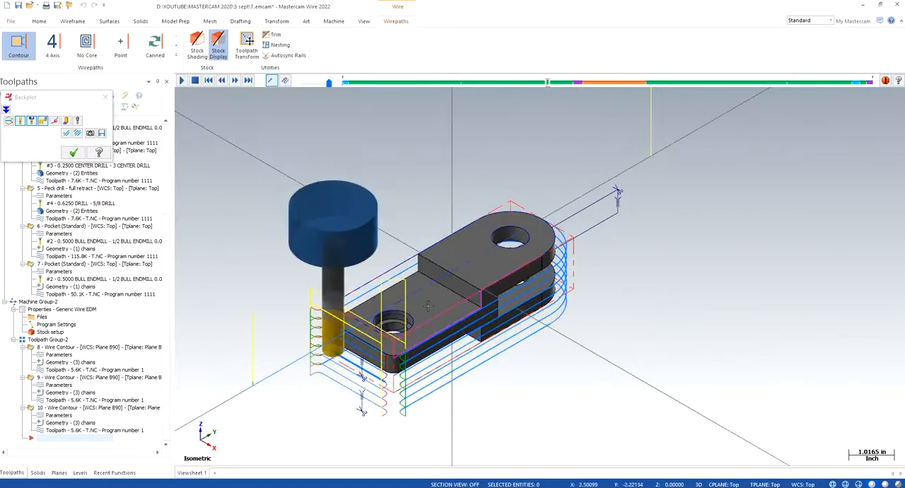
click(74, 153)
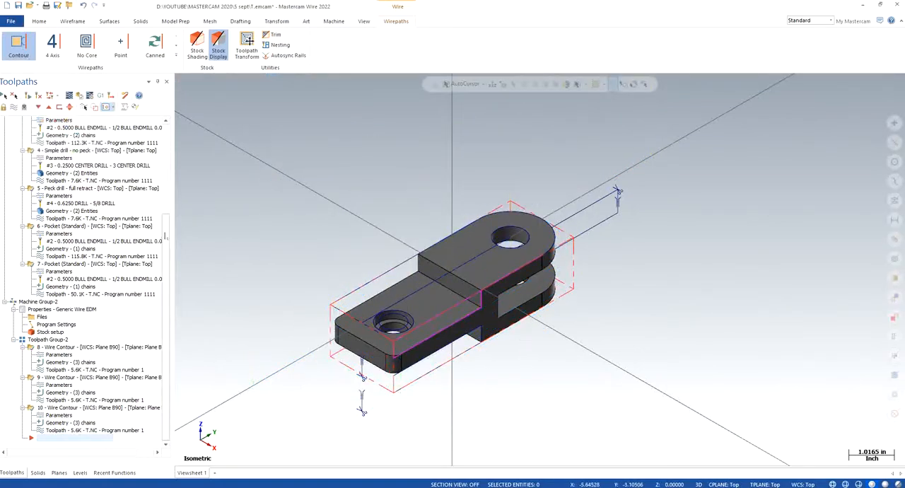
- Examine both chains in the geometry of contour operation 3
scroll(56, 244, up, 5)
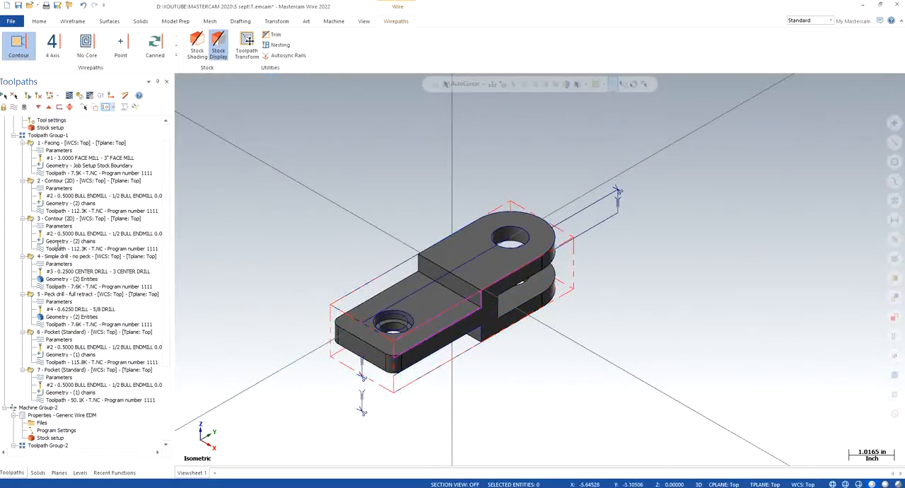
click(50, 243)
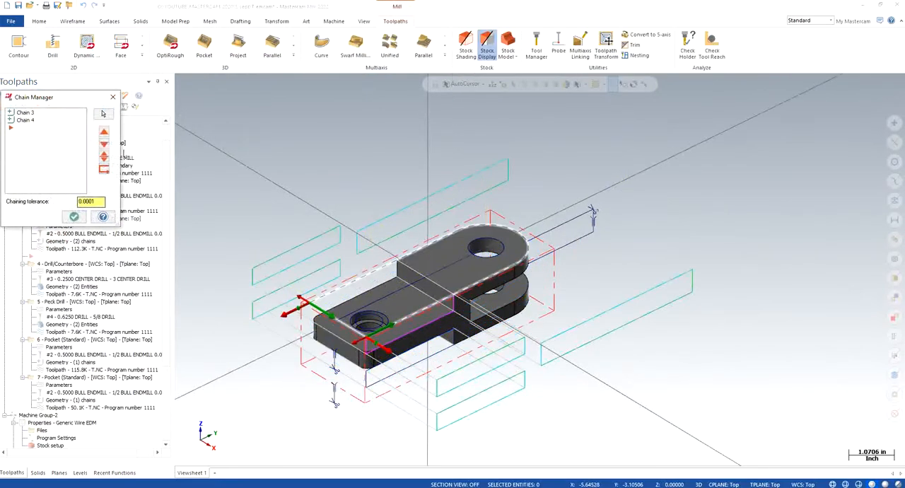
click(32, 114)
click(27, 121)
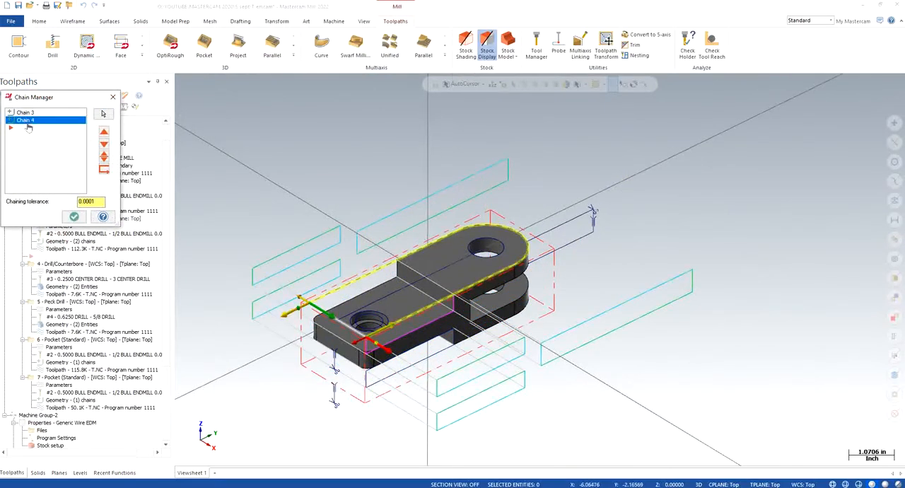
click(74, 218)
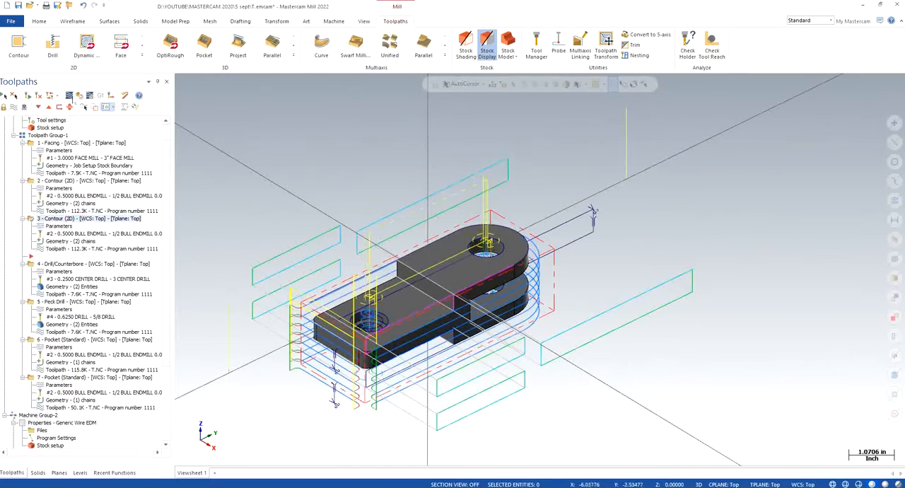
- Backplot contour operation 3 to check the end mill's motion around the outer profile, and close the backplot
click(71, 95)
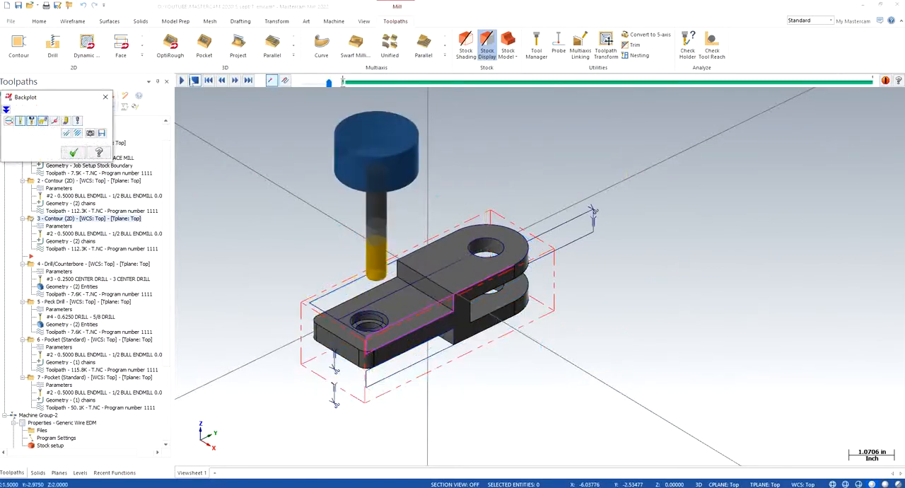
click(181, 80)
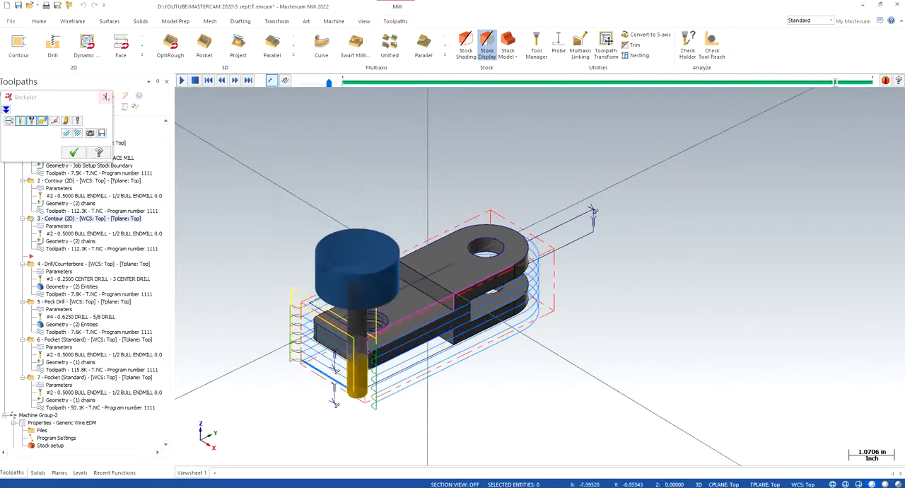
click(105, 97)
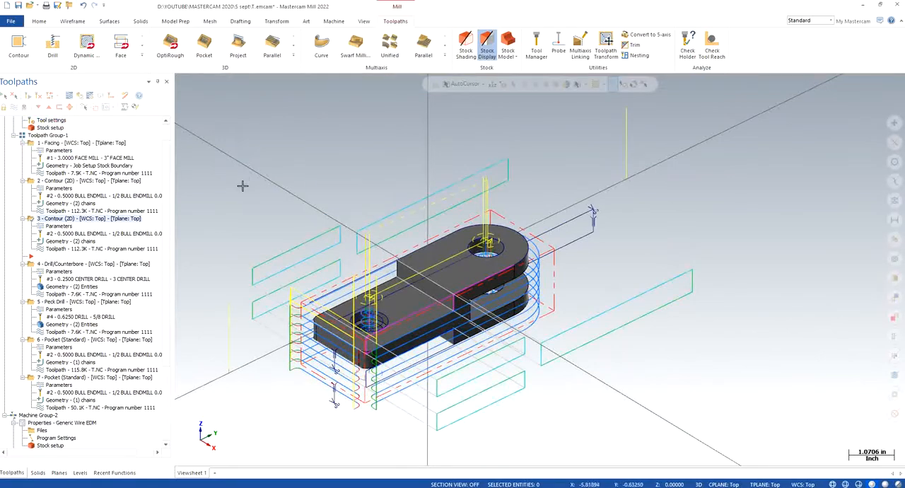
- Rechain all geometry of contour operation 3 as two chains, along the end edge and around the outer profile, reversing the second chain
click(70, 241)
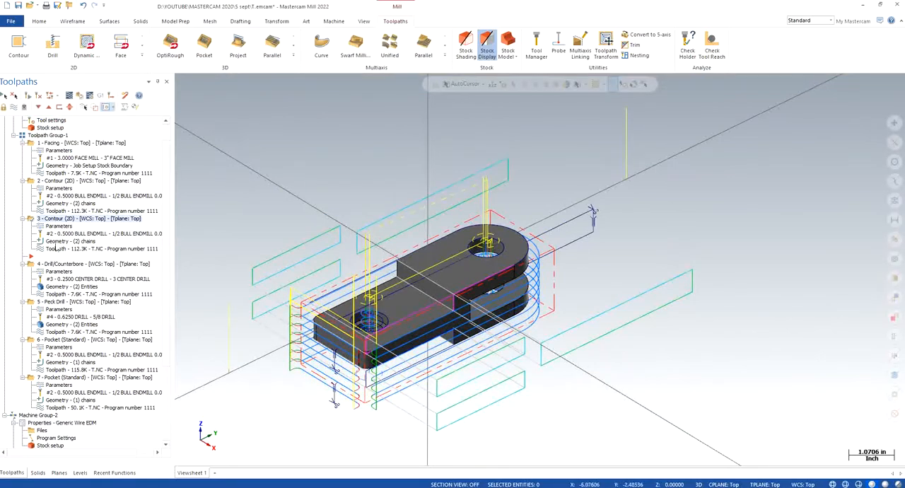
right_click(51, 159)
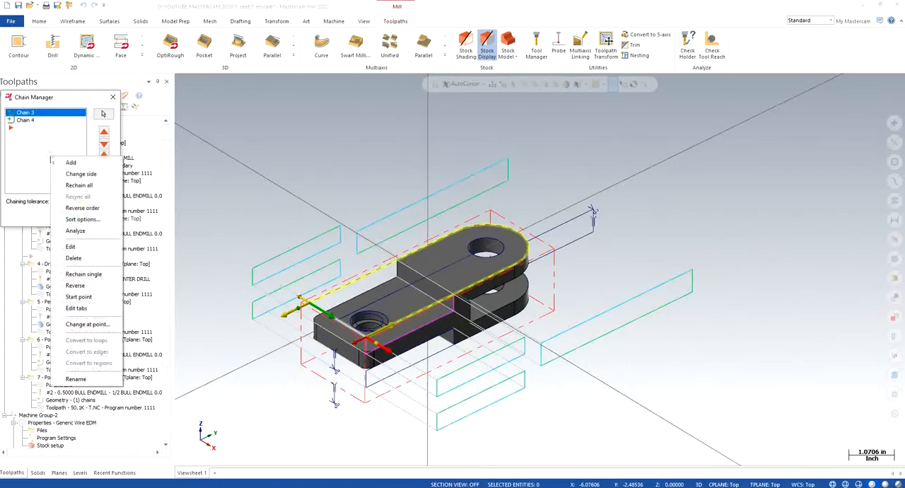
click(71, 185)
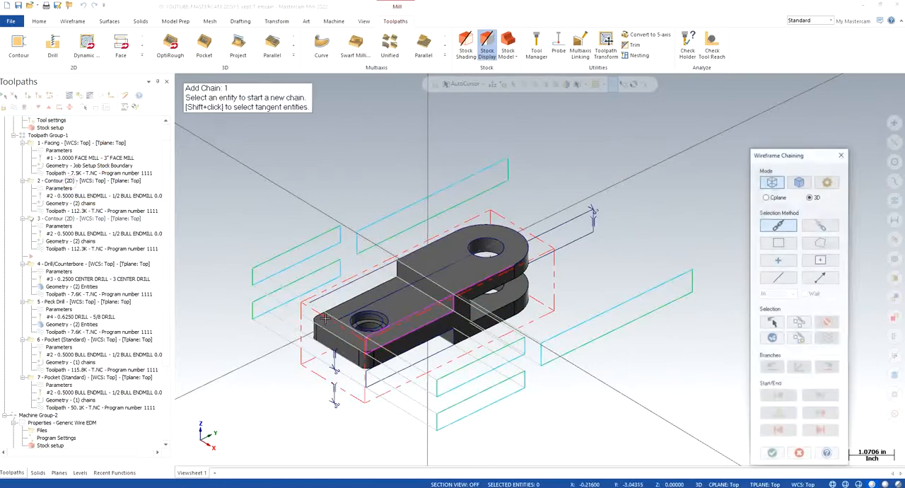
click(401, 318)
click(470, 284)
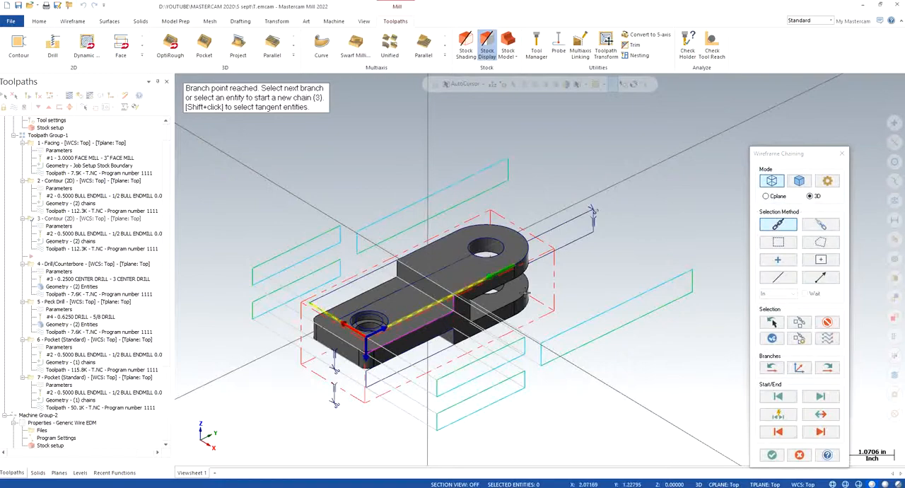
click(831, 418)
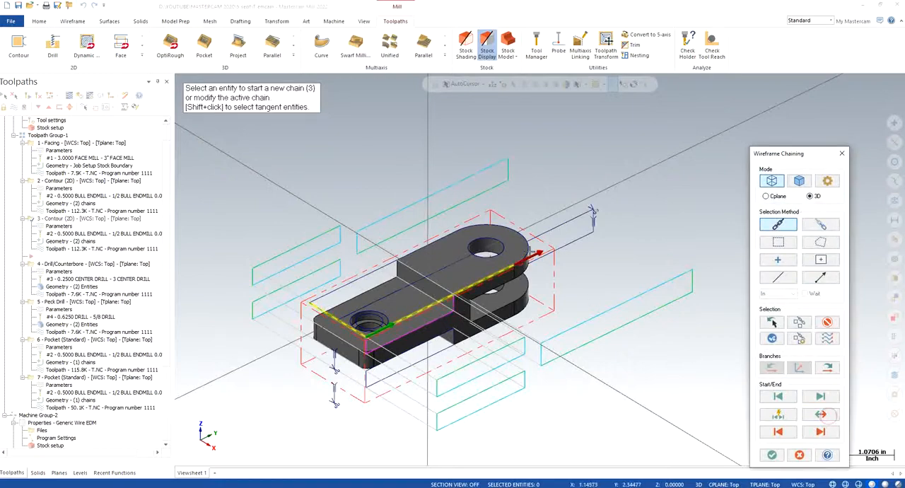
click(529, 249)
scroll(356, 330, up, 2)
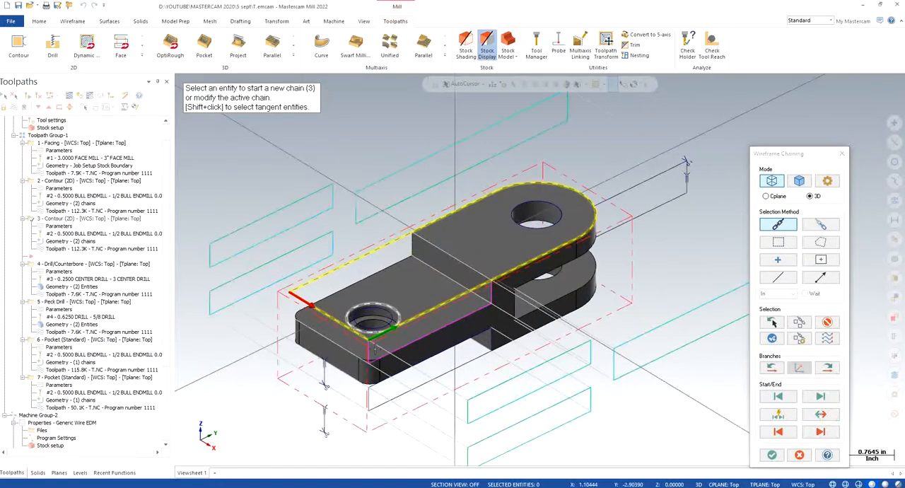
click(771, 454)
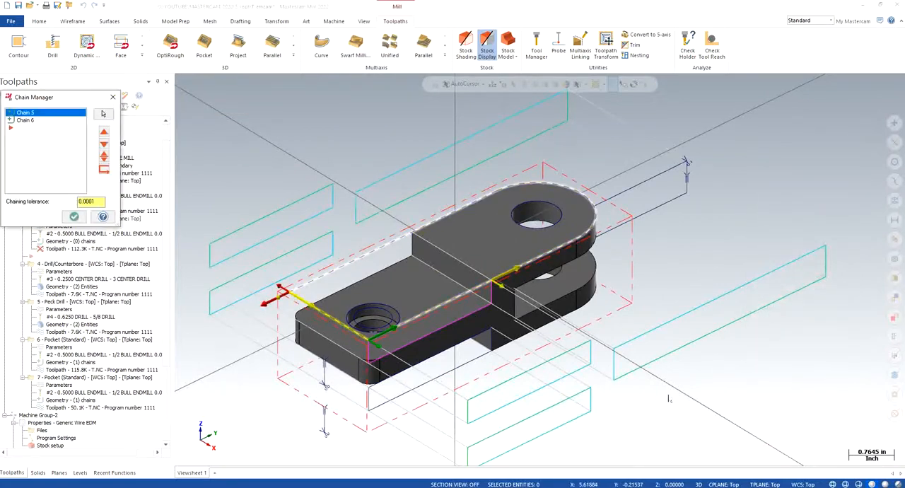
click(28, 121)
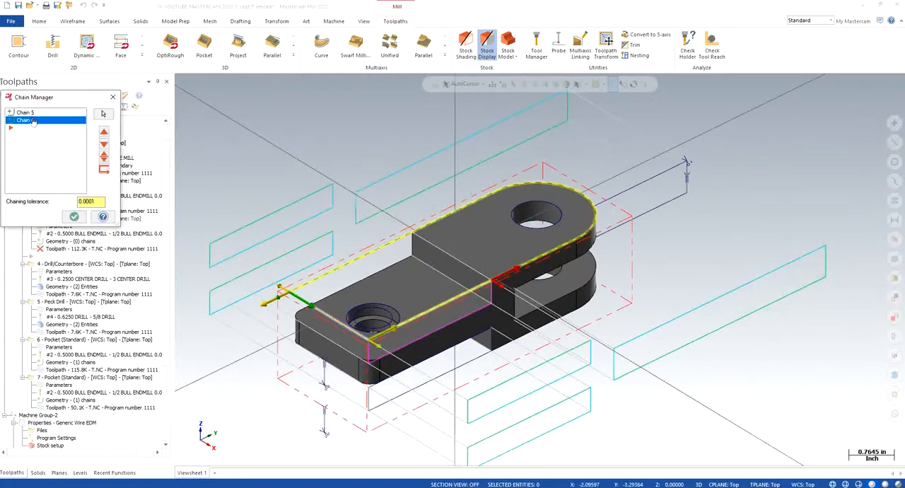
click(31, 112)
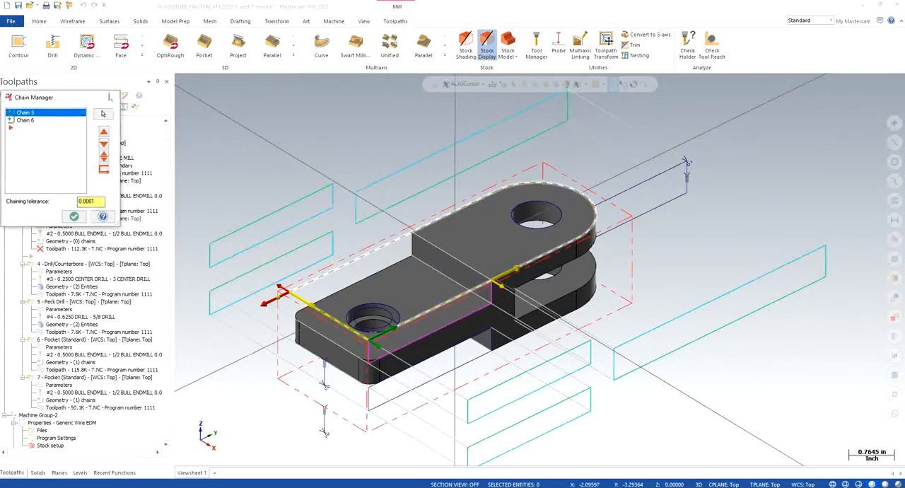
click(75, 216)
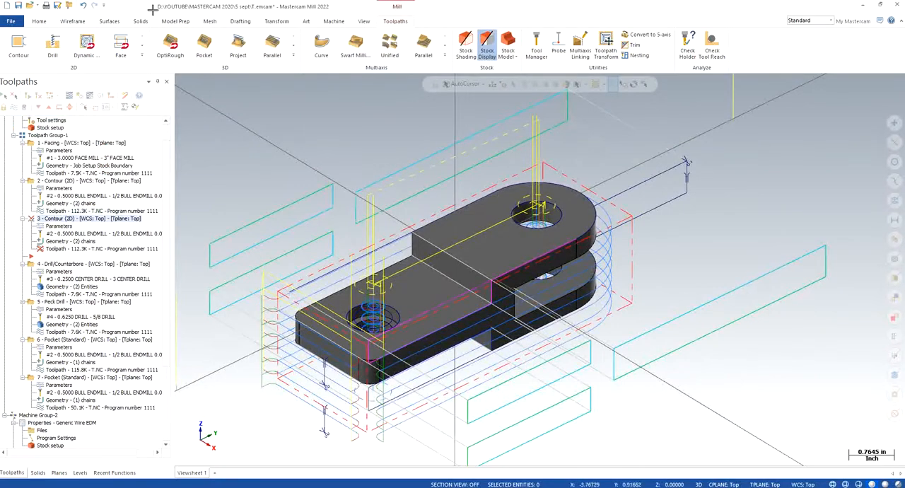
- Join the wireframe entities of the part's upper outer profile, from the end edge around the rounded end, with gaps filled
click(65, 21)
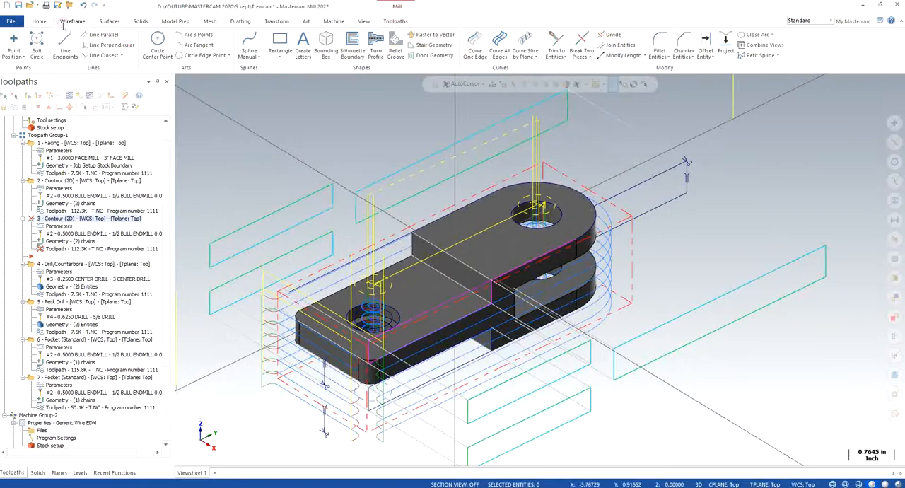
click(621, 45)
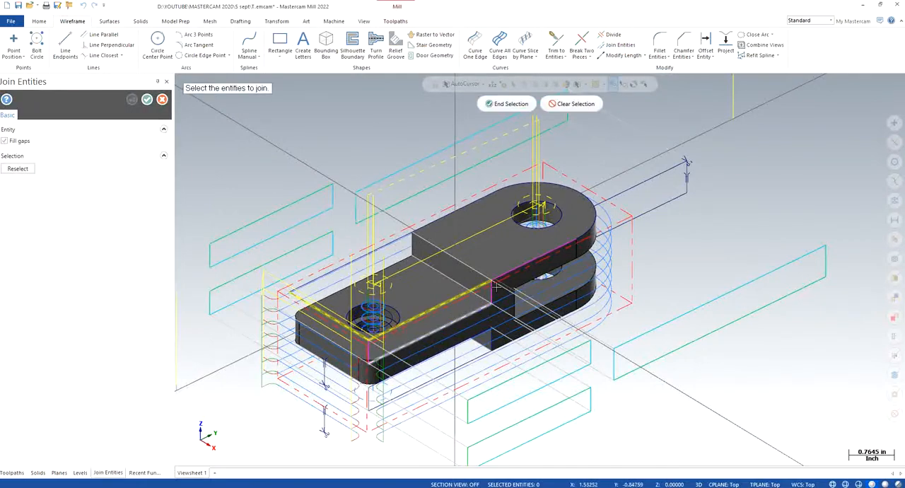
click(596, 224)
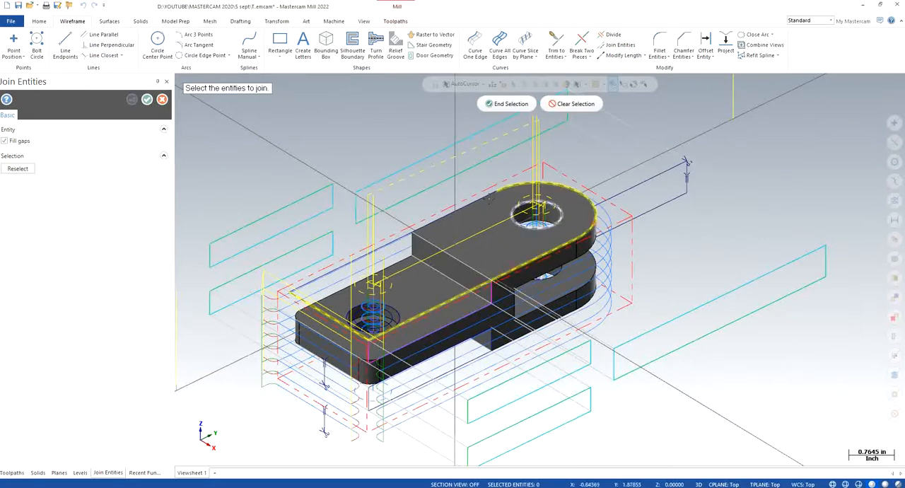
click(504, 105)
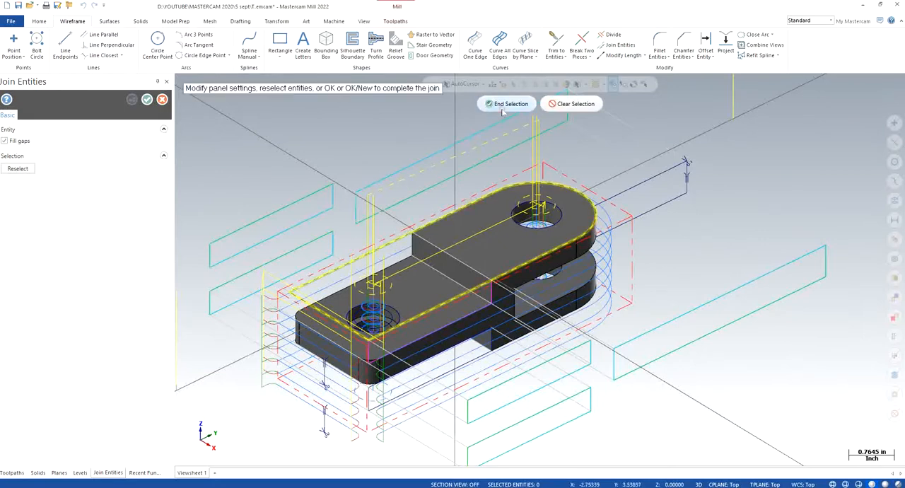
click(146, 100)
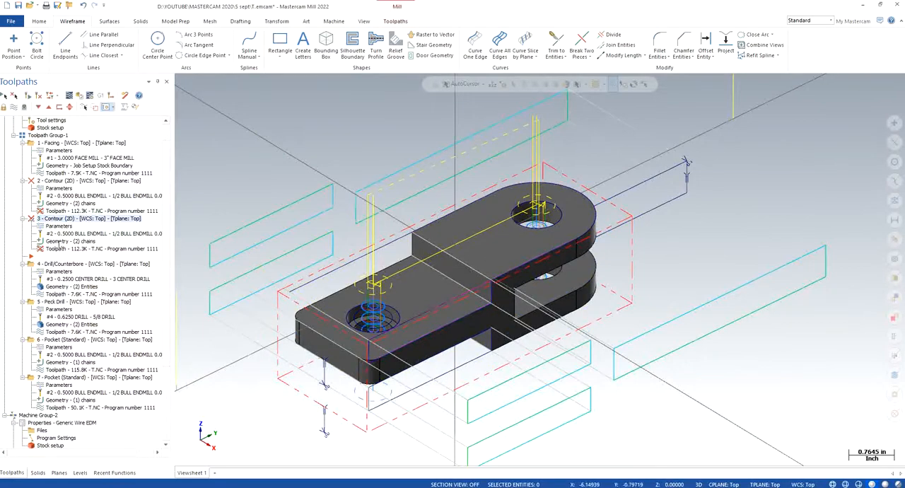
- Rechain all of contour operation 3 along the end edge and around the joined profile, reversing the second chain, and regenerate the toolpath
click(59, 243)
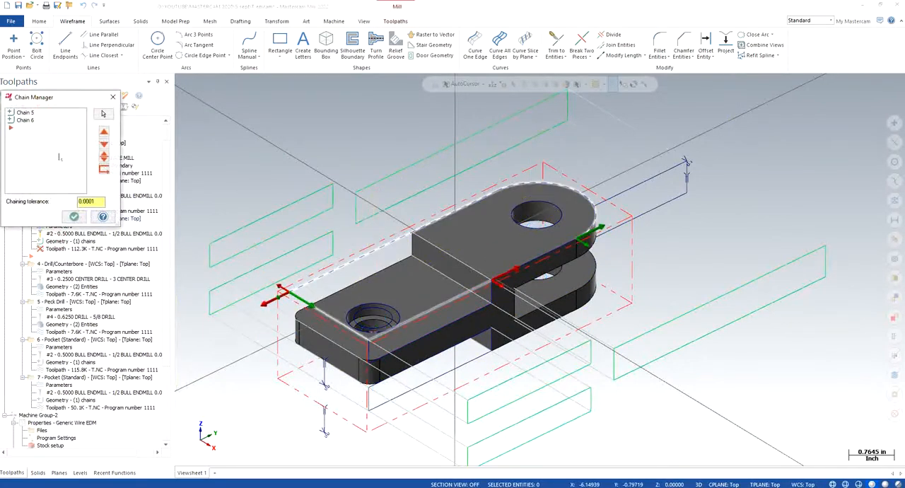
right_click(60, 157)
click(79, 169)
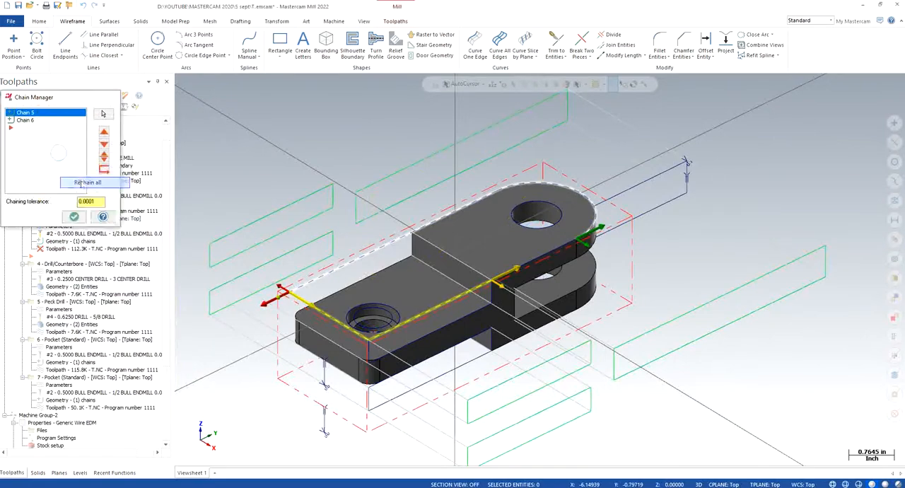
click(296, 300)
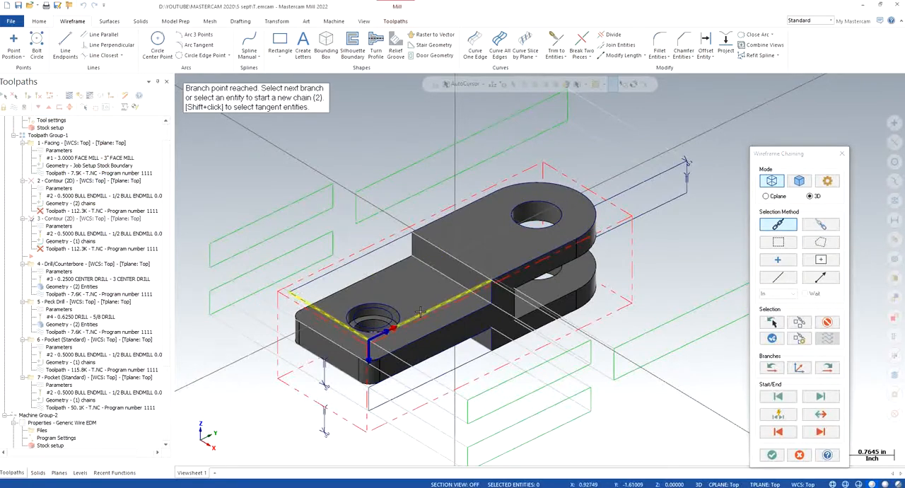
scroll(469, 335, up, 2)
middle_drag(470, 336, 448, 332)
click(505, 271)
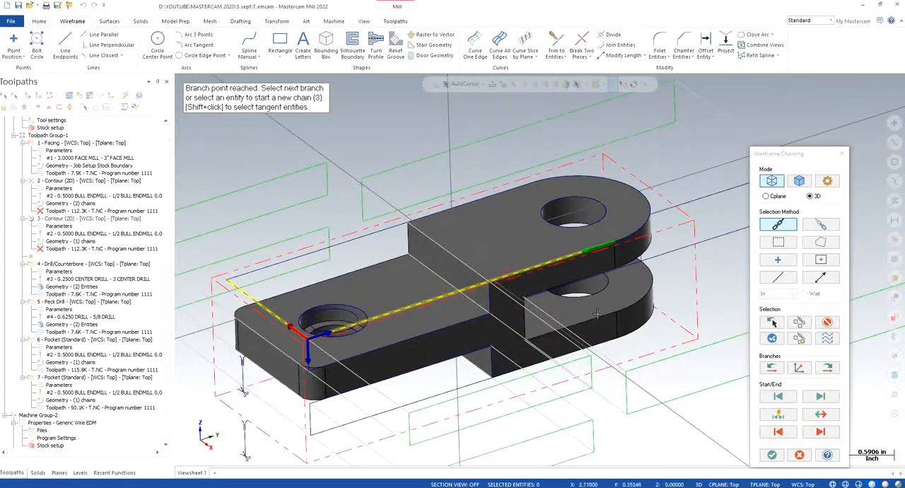
click(822, 416)
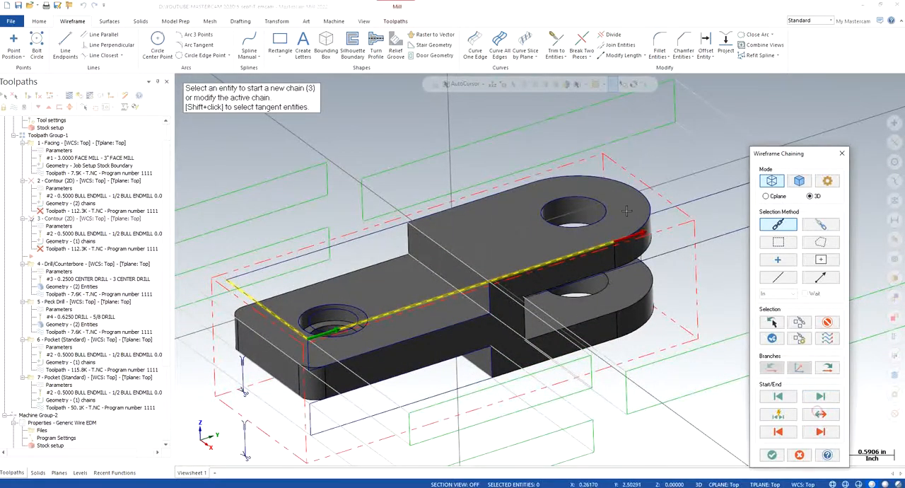
click(650, 226)
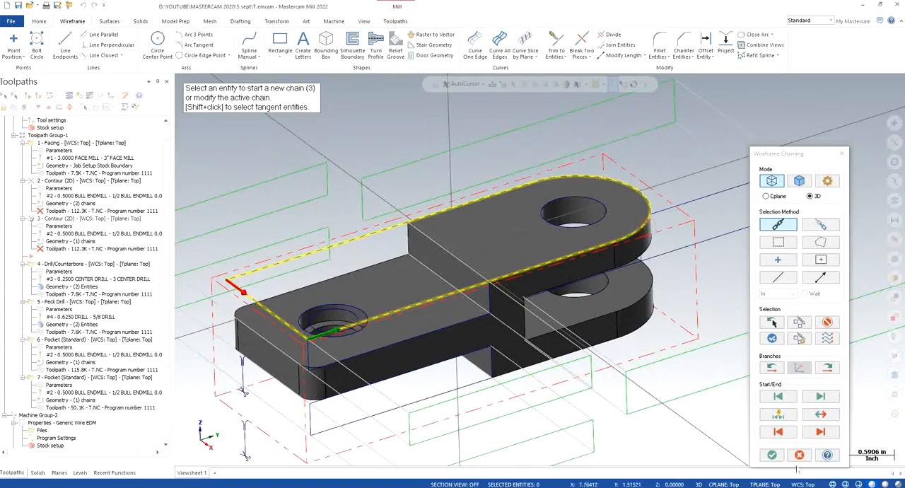
click(771, 455)
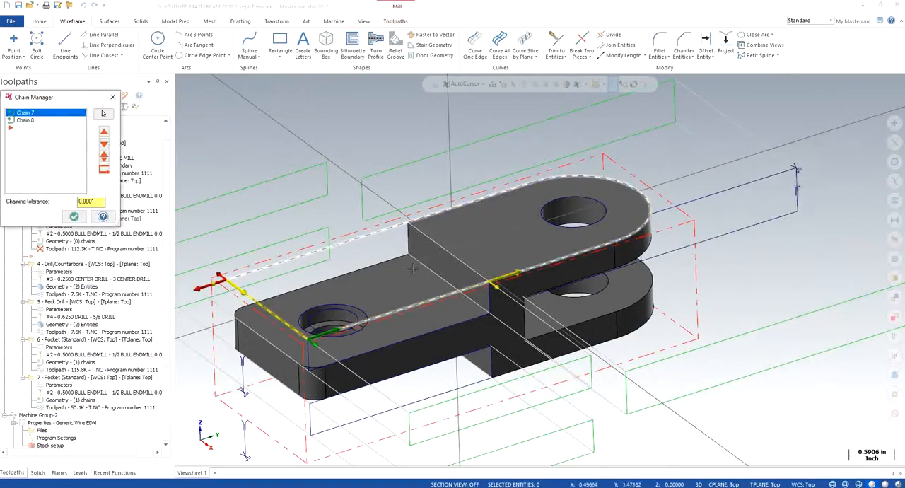
click(74, 217)
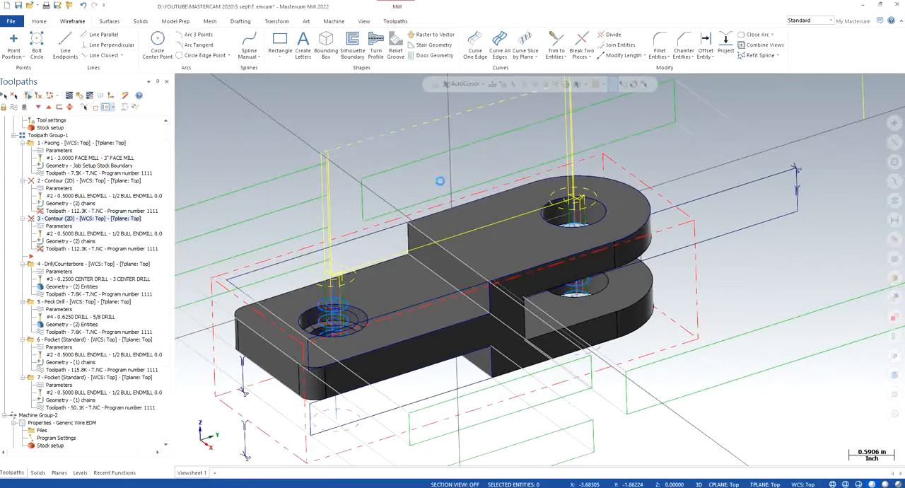
scroll(469, 277, down, 1)
mouse_move(469, 277)
middle_down()
mouse_move(477, 297)
mouse_move(475, 266)
middle_up()
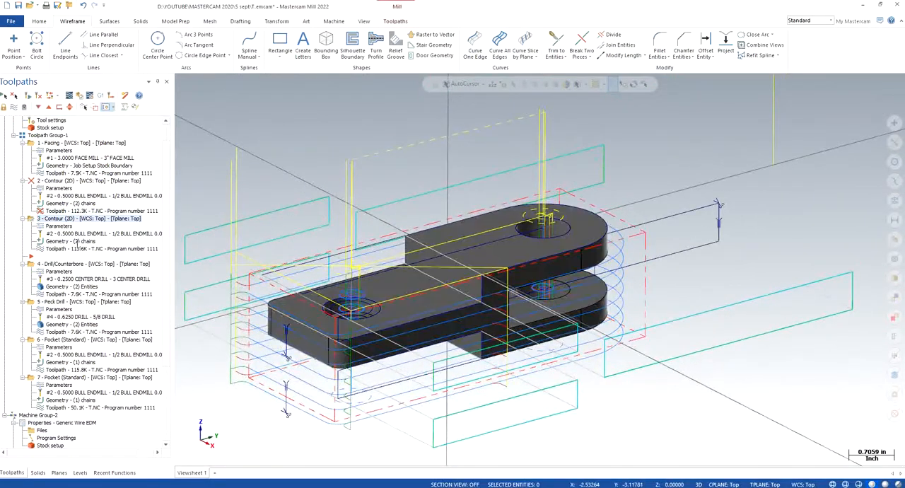
- Inspect the start points and directions of contour operation 3's new chains on the part, and close the chain list
click(75, 241)
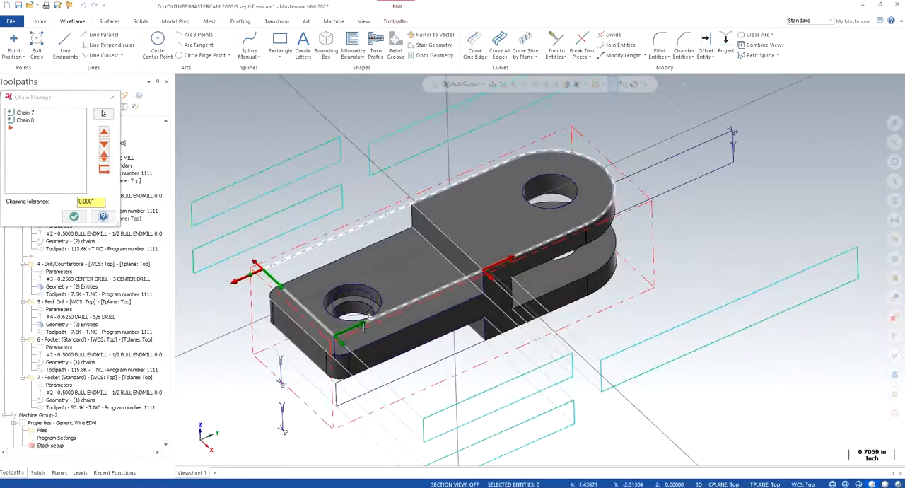
mouse_move(364, 326)
middle_down()
mouse_move(375, 323)
mouse_move(362, 301)
mouse_move(346, 317)
mouse_move(345, 300)
mouse_move(357, 332)
middle_up()
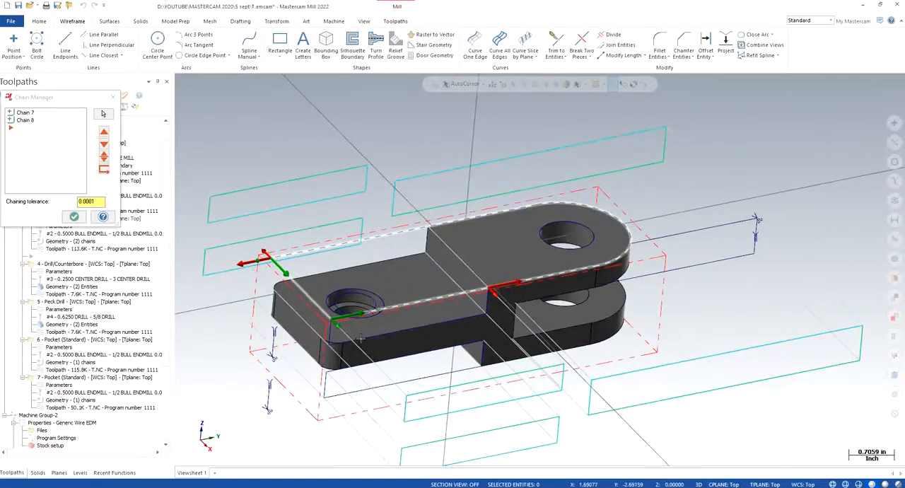
click(113, 97)
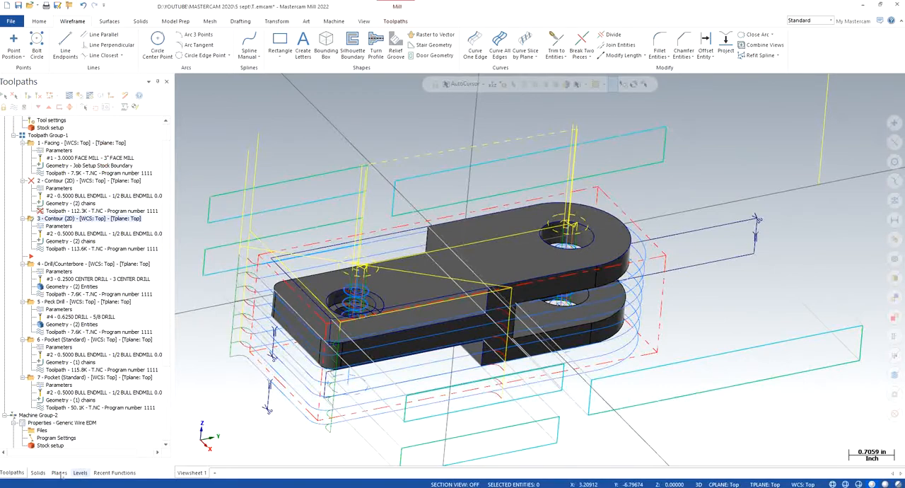
- Make the WIREFRAME level active, hide the SOLID level, and show the wireframe in isometric view
click(80, 472)
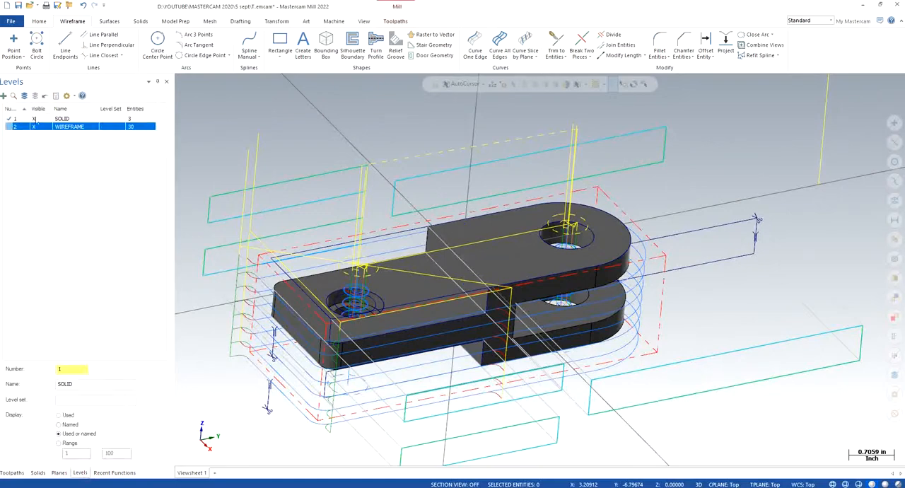
click(14, 126)
click(34, 118)
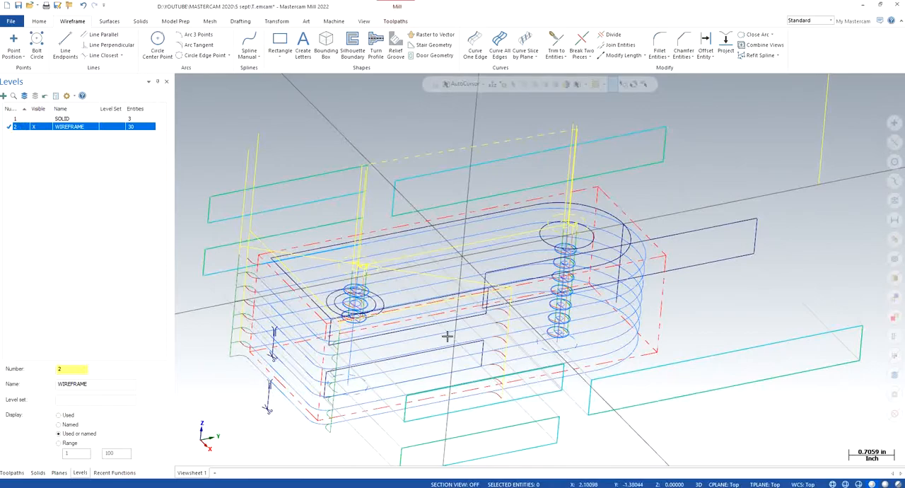
middle_drag(446, 333, 465, 309)
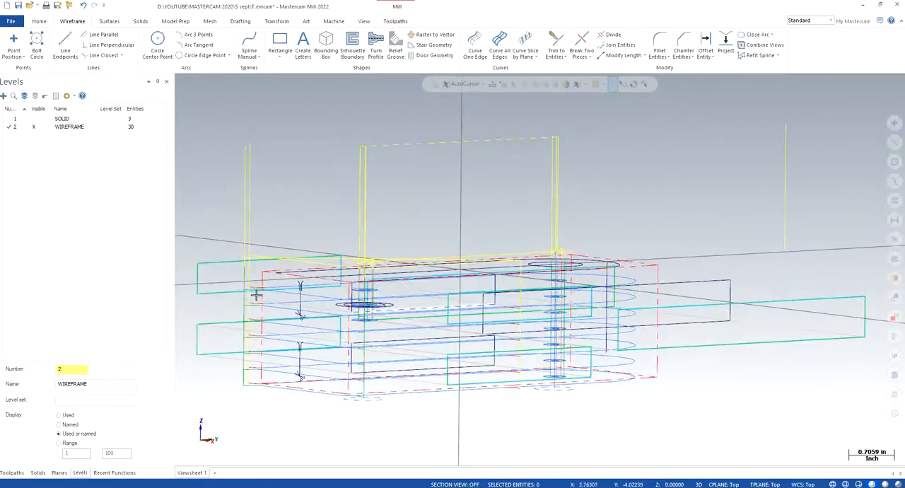
right_click(259, 229)
click(290, 270)
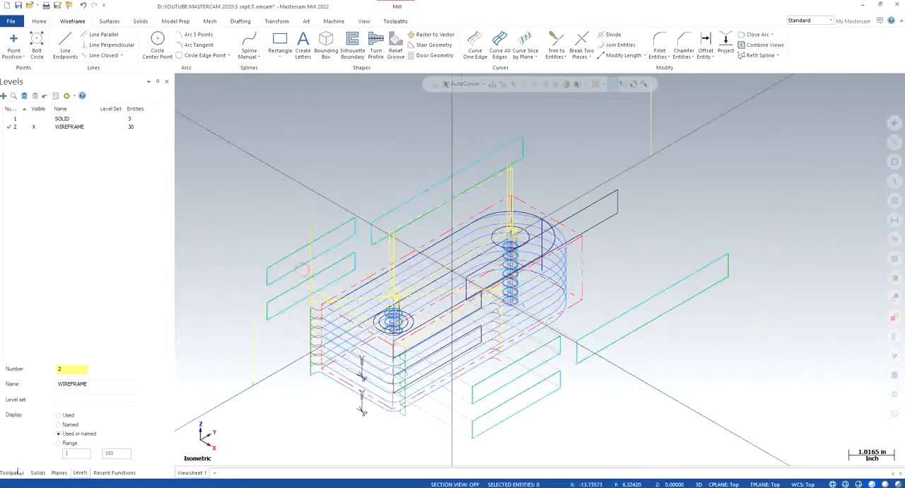
key(alt+o)
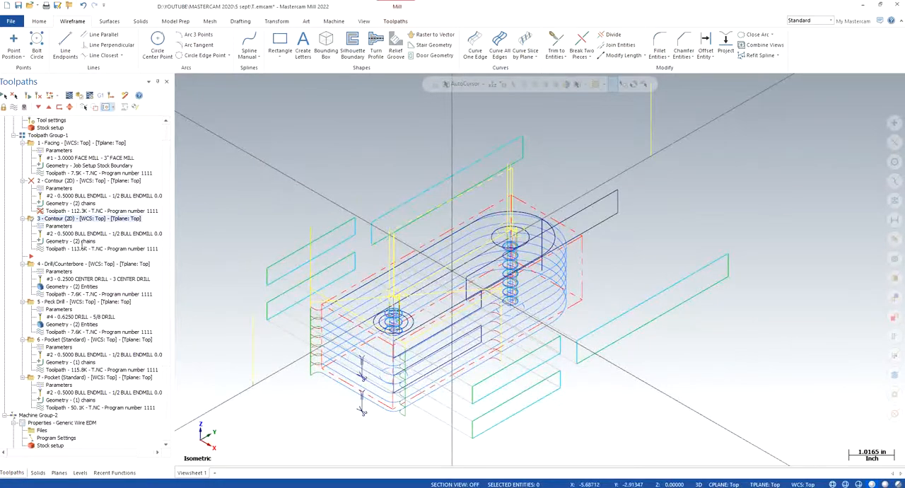
click(79, 241)
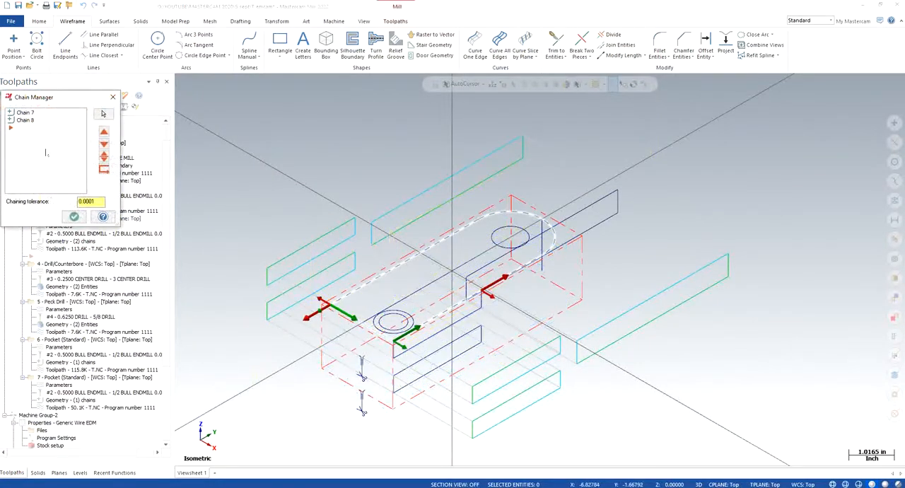
right_click(46, 152)
click(75, 177)
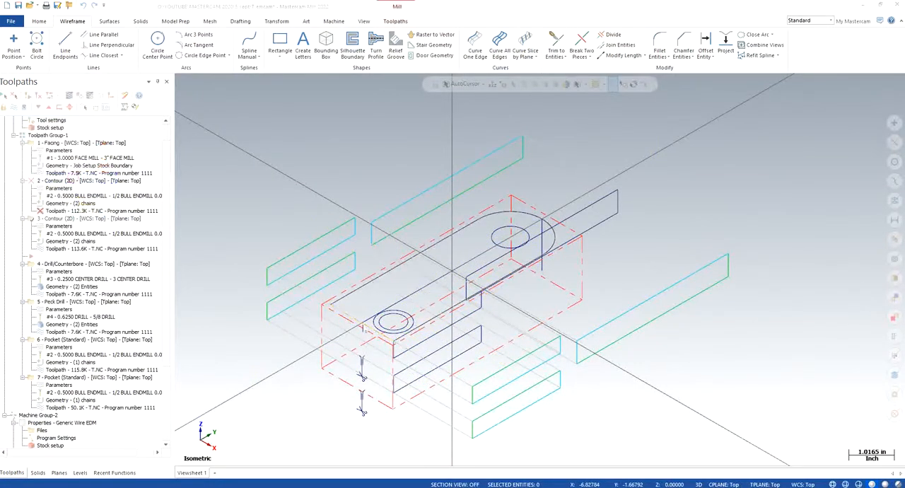
scroll(450, 357, up, 5)
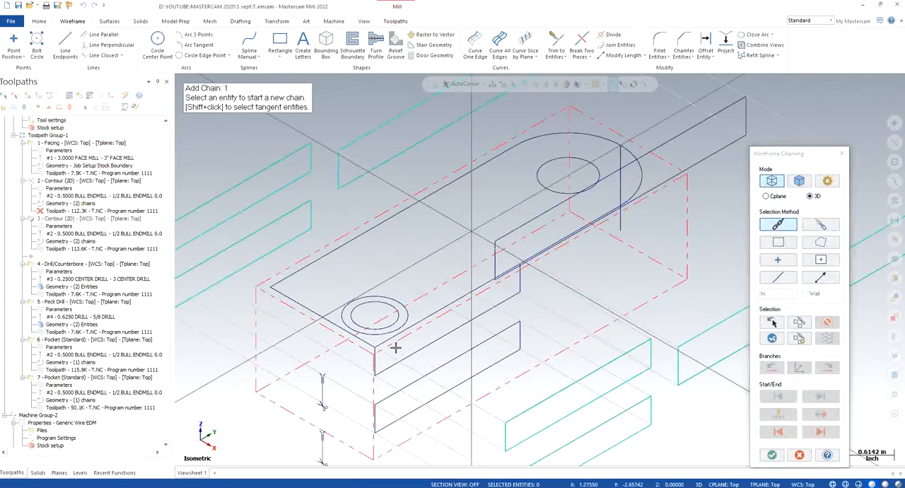
scroll(349, 309, up, 3)
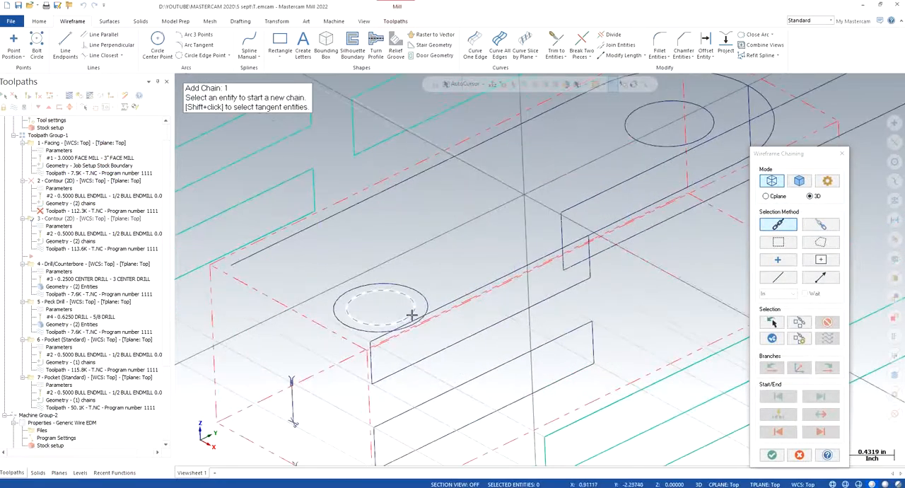
mouse_move(347, 330)
middle_down()
mouse_move(333, 337)
mouse_move(358, 343)
middle_up()
scroll(303, 251, up, 3)
mouse_move(356, 257)
middle_down()
mouse_move(333, 259)
mouse_move(370, 249)
middle_up()
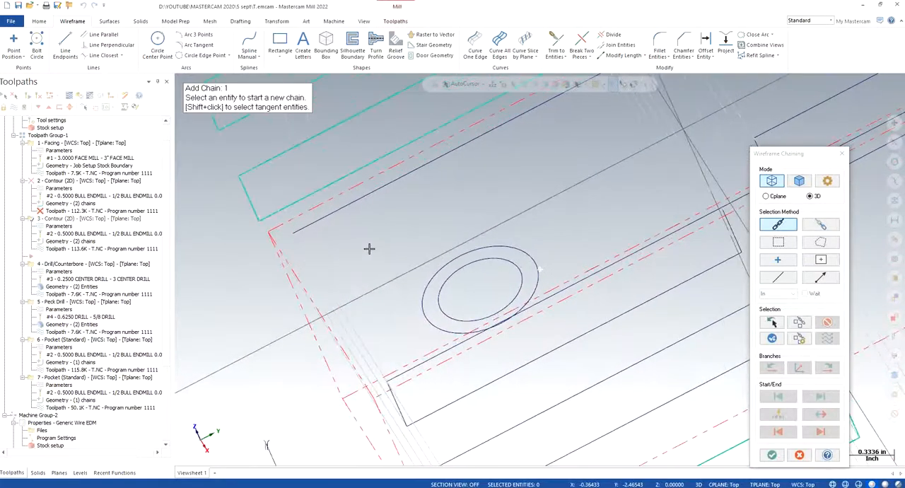
click(843, 154)
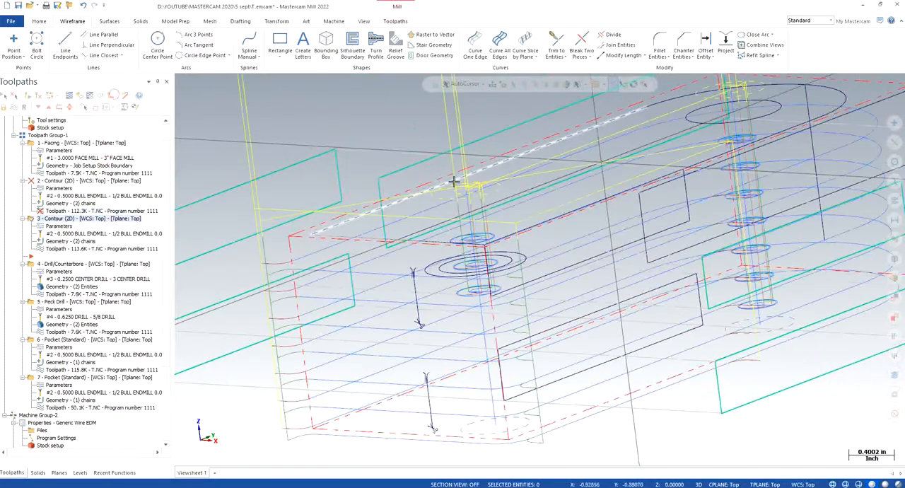
- Project a copy of the end edge line to a depth picked from the part's geometry
middle_drag(460, 178, 554, 93)
click(725, 44)
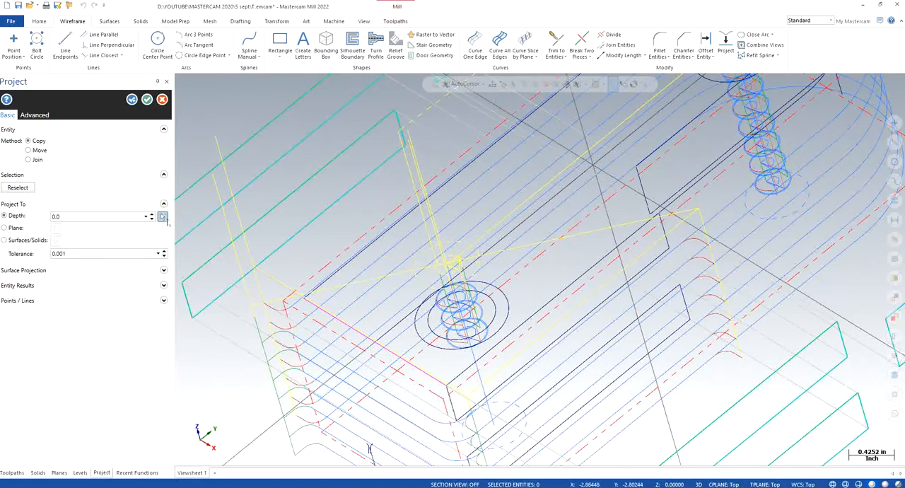
click(163, 216)
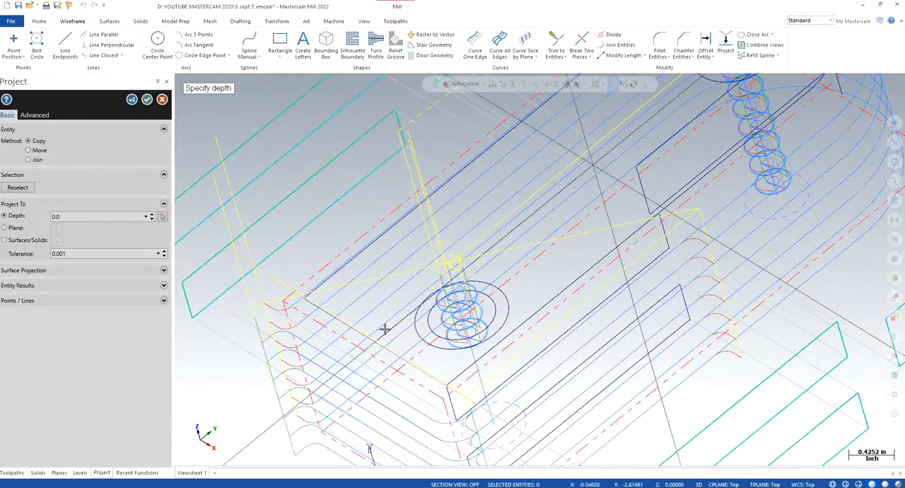
click(145, 101)
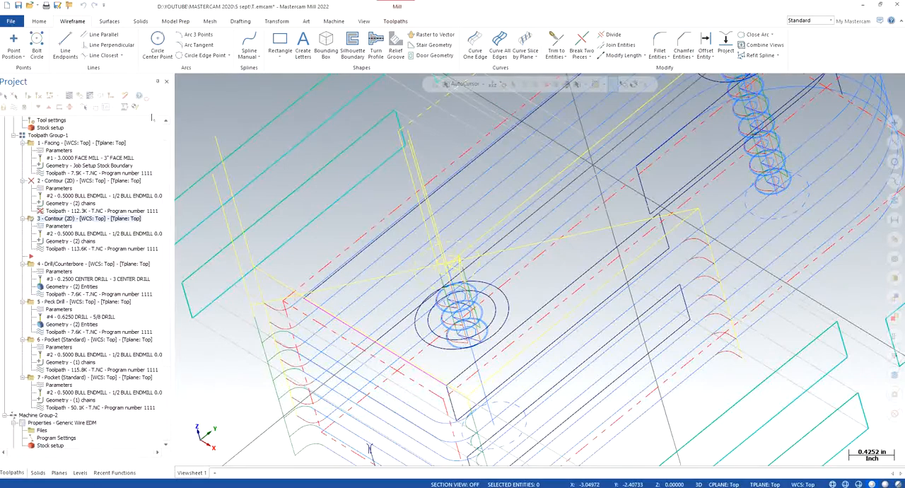
- Join the end edge line with both long side lines of the upper outer profile, with gaps filled
click(319, 299)
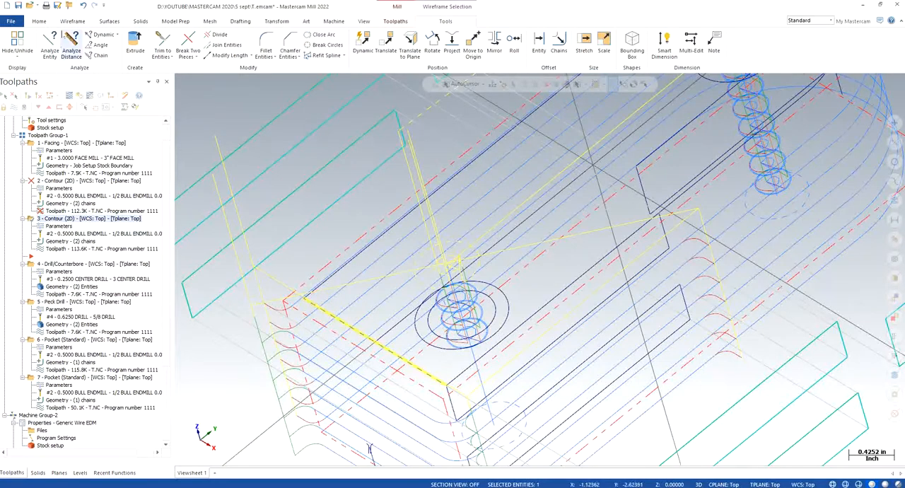
click(69, 22)
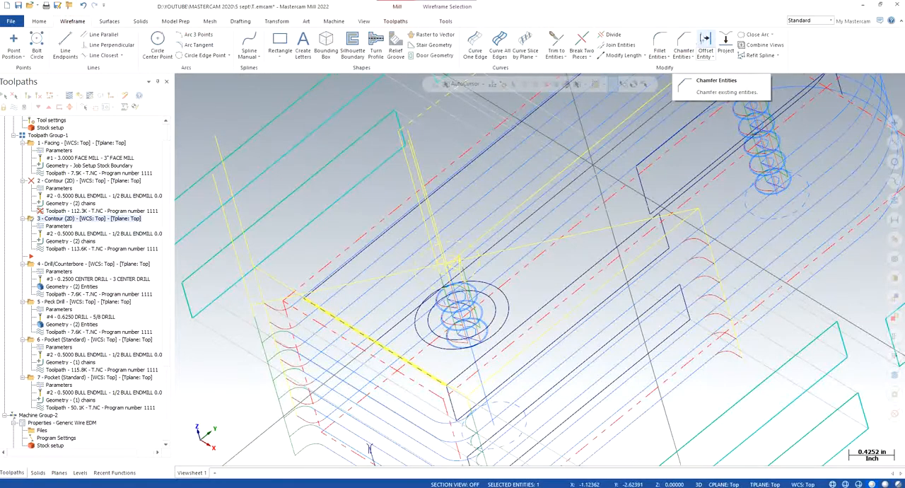
click(620, 44)
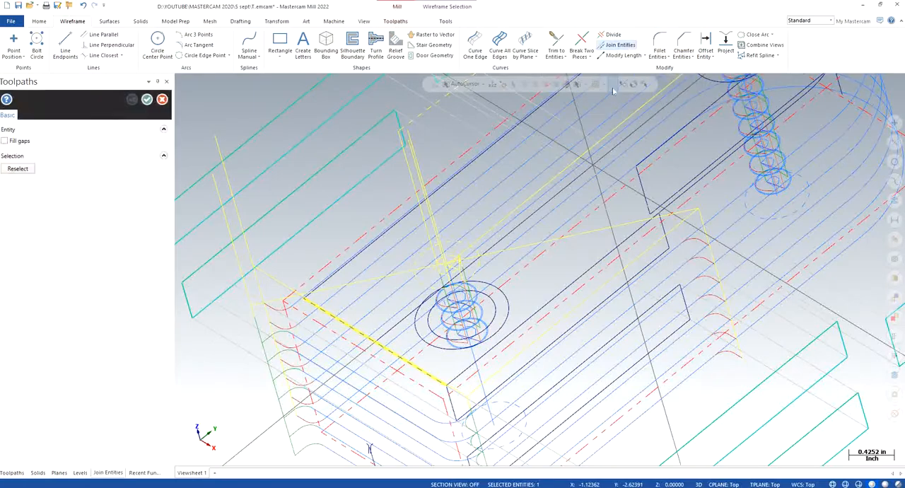
click(344, 268)
middle_drag(509, 326, 582, 299)
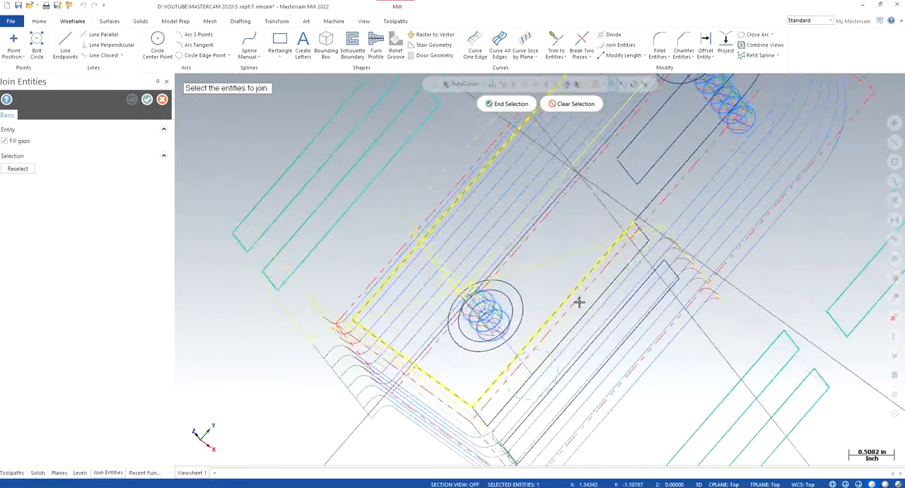
click(640, 203)
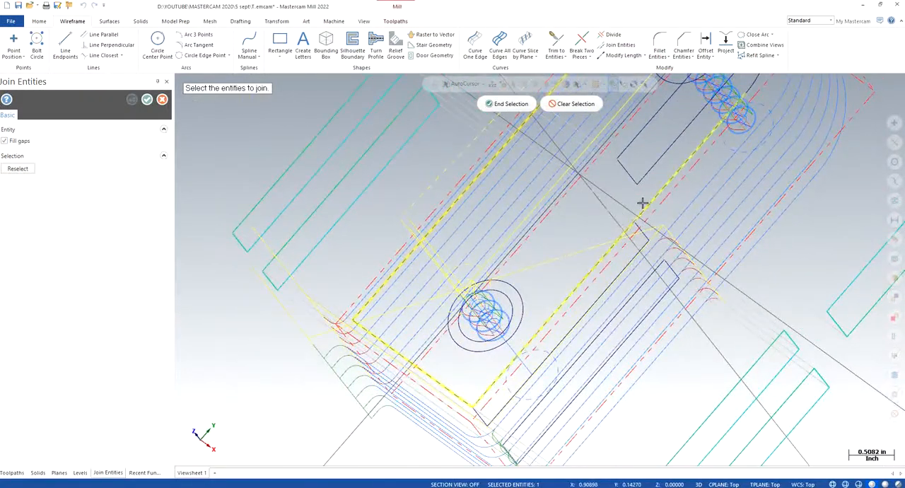
middle_drag(745, 85, 580, 186)
click(506, 104)
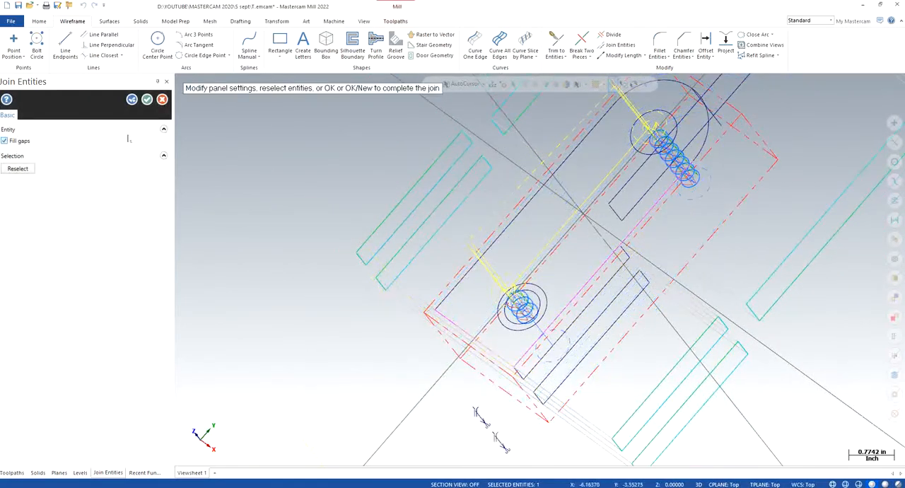
click(147, 99)
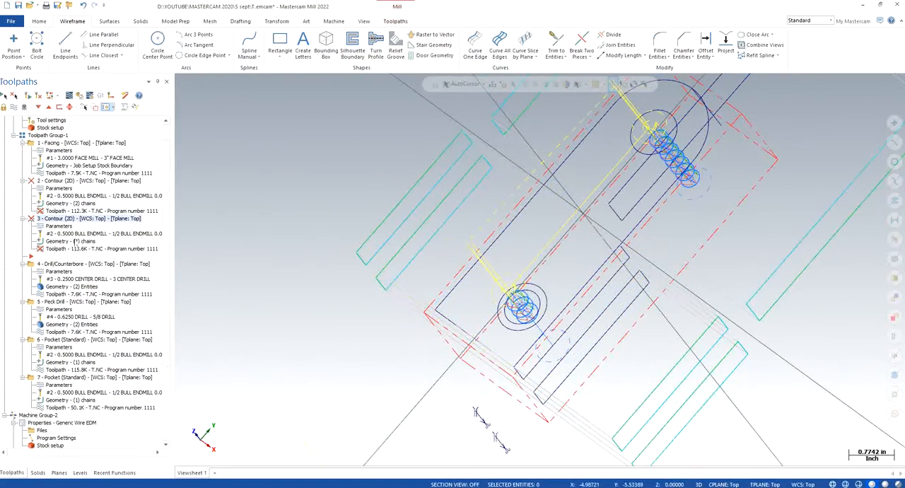
- Rechain all of contour operation 3 as one closed chain from the end edge around the joined outer profile
click(76, 241)
right_click(74, 162)
click(90, 190)
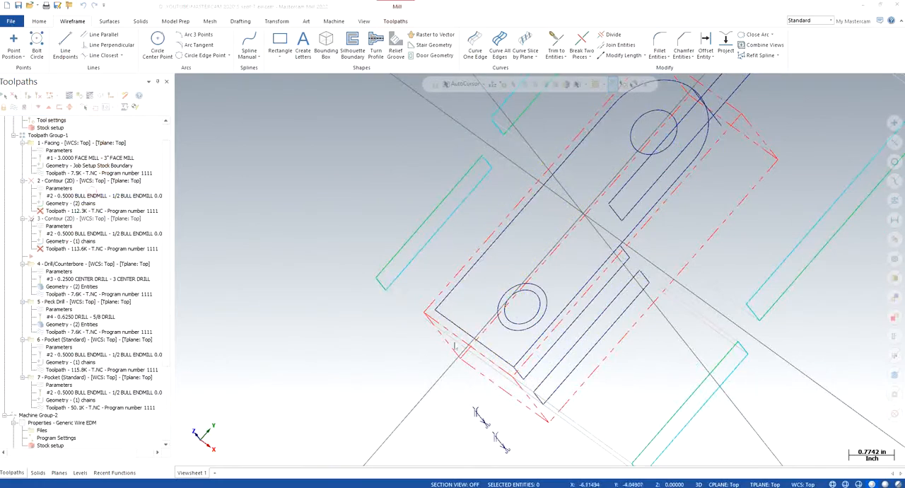
click(460, 323)
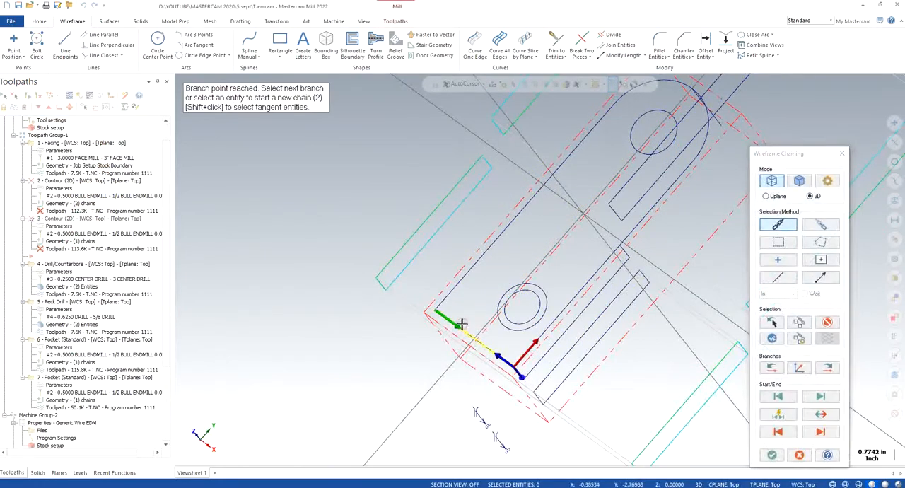
right_click(314, 330)
click(383, 411)
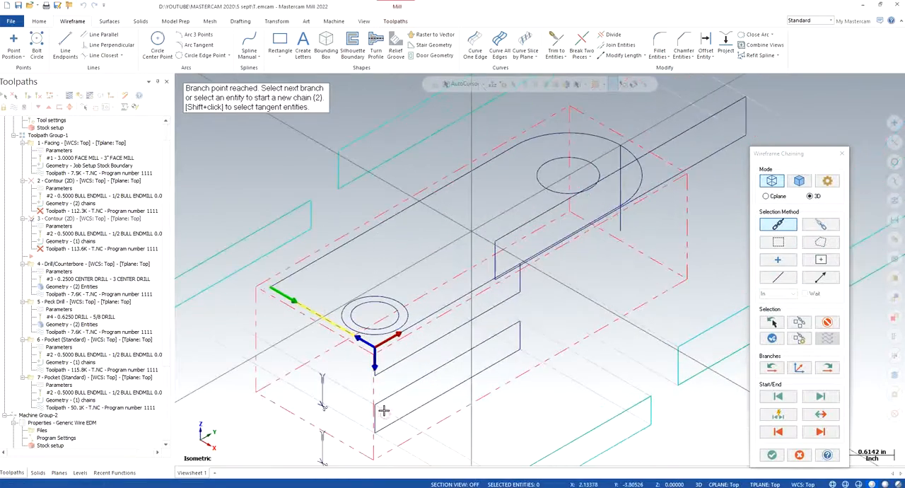
scroll(378, 347, up, 2)
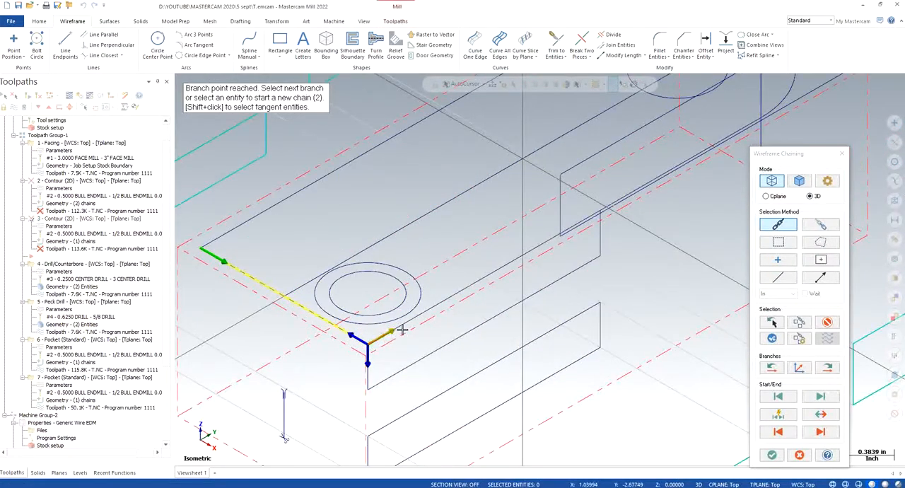
click(408, 319)
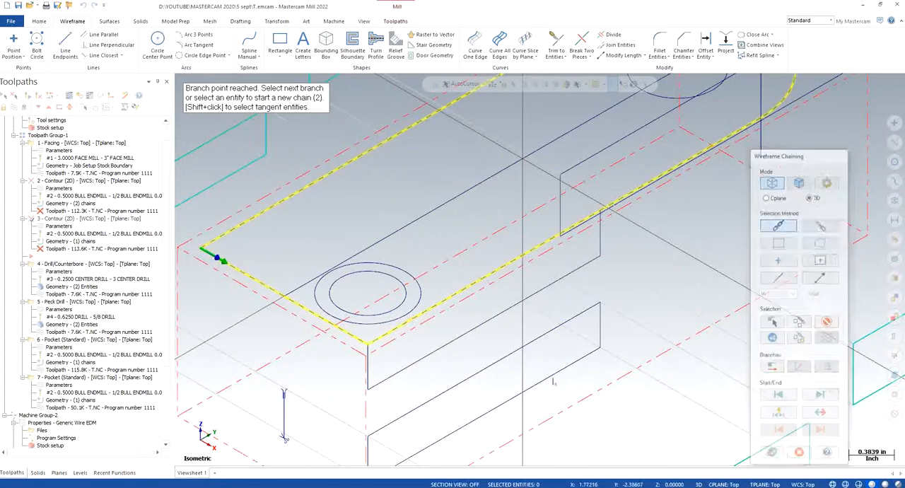
click(75, 217)
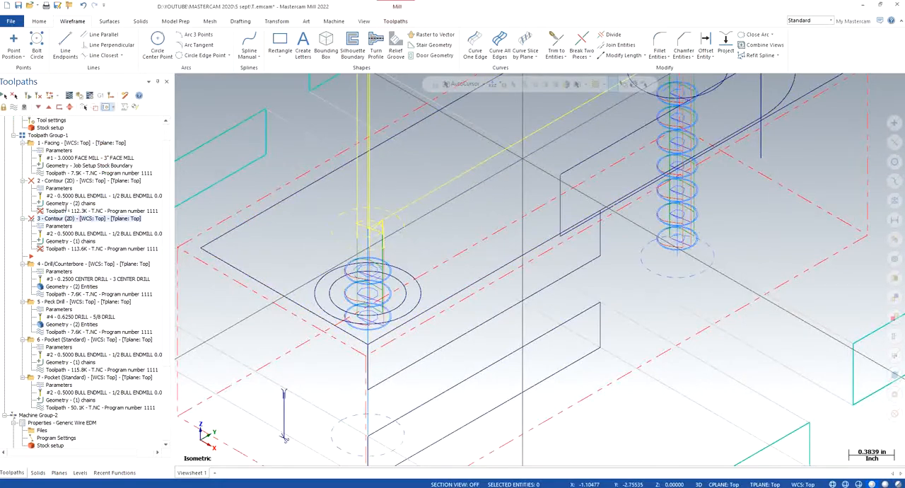
- Rechain all of contour operation 2 as one closed chain around the joined outer profile, and regenerate contour operations 2 and 3
click(67, 203)
right_click(49, 174)
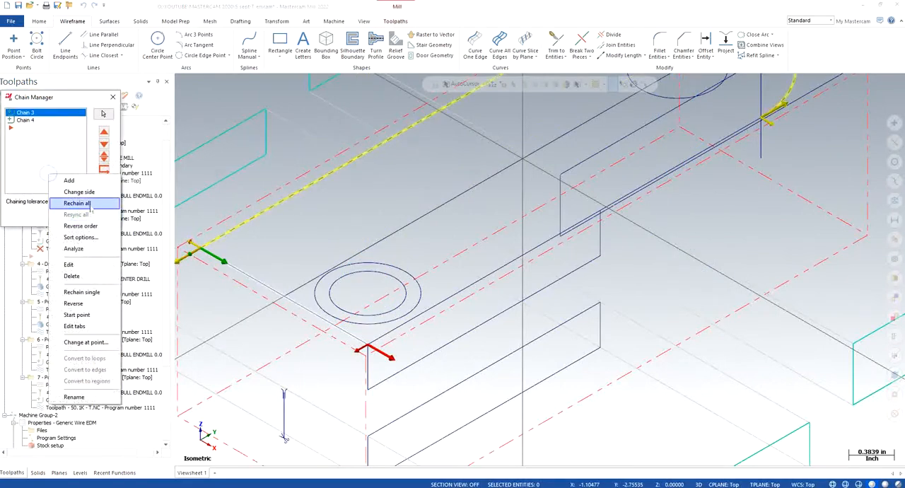
click(90, 204)
click(243, 266)
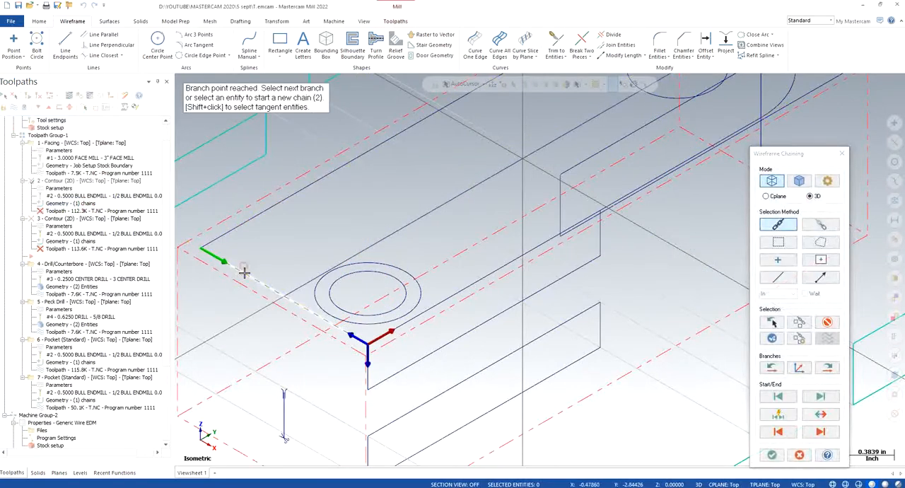
click(429, 309)
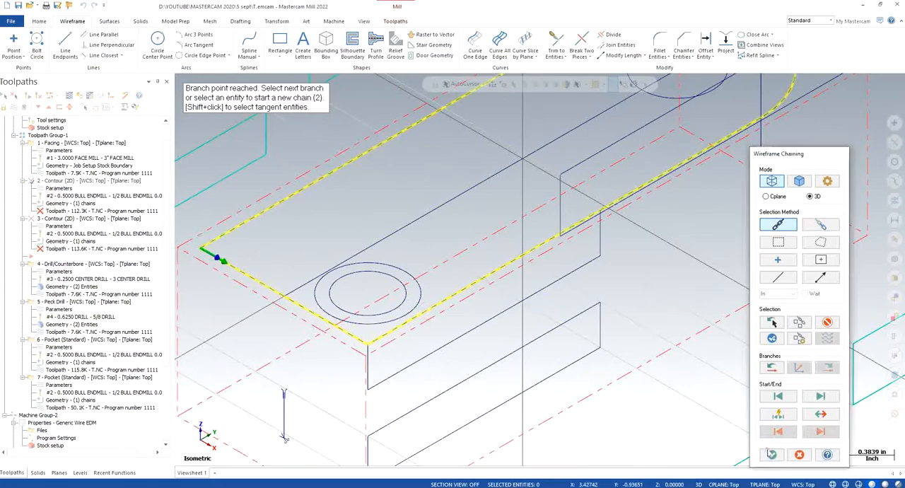
click(772, 454)
click(74, 216)
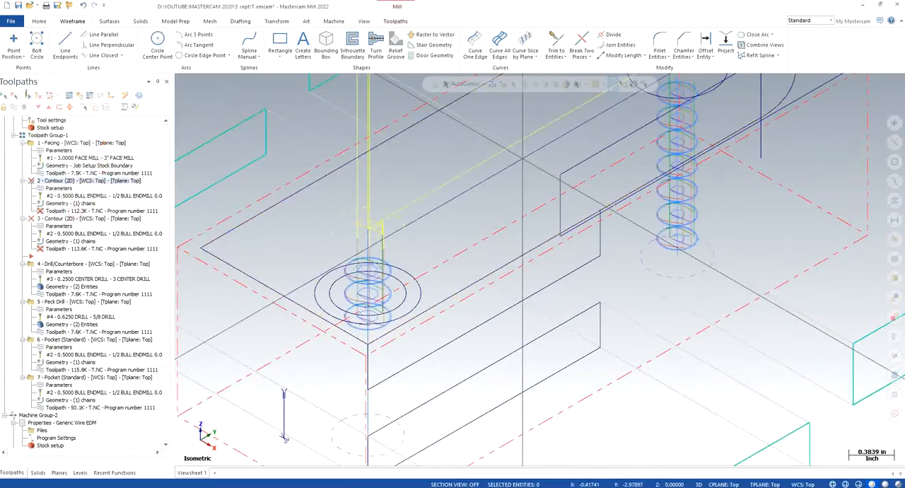
click(62, 220)
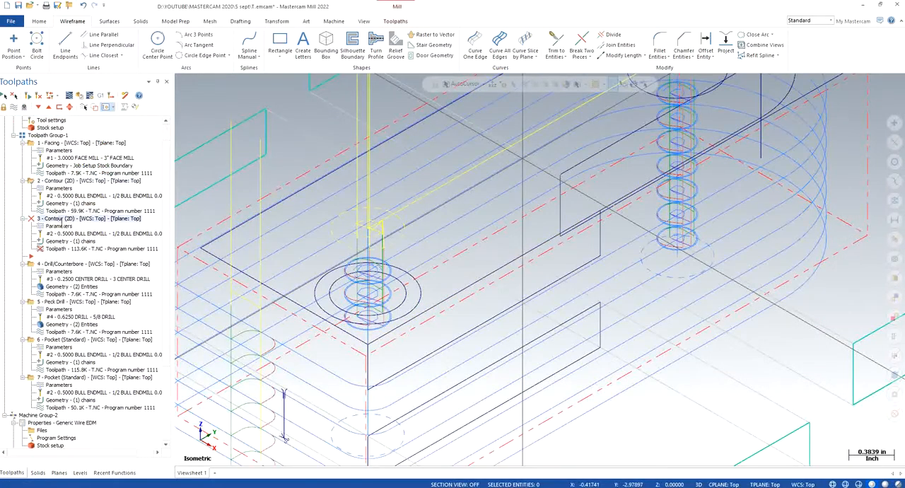
click(29, 95)
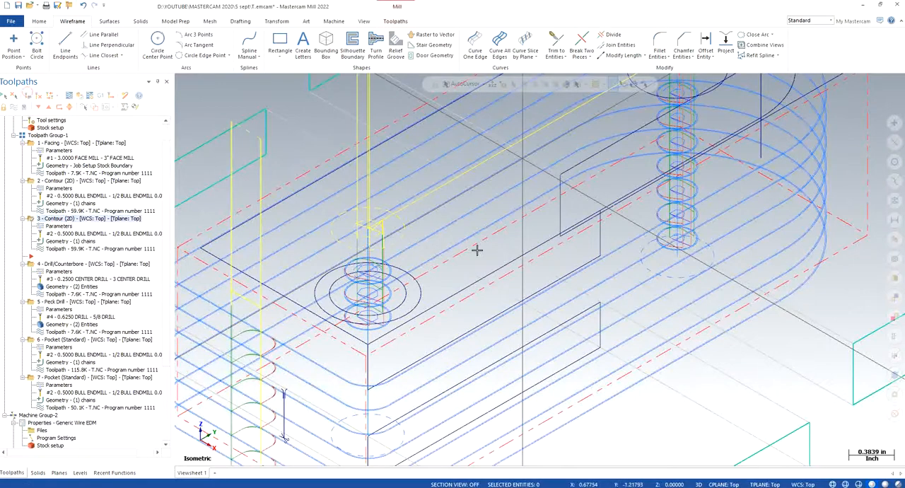
- Save the file without regenerating the solids, and move the toolpath insertion point down in the operations list
scroll(568, 308, down, 1)
key(ctrl+s)
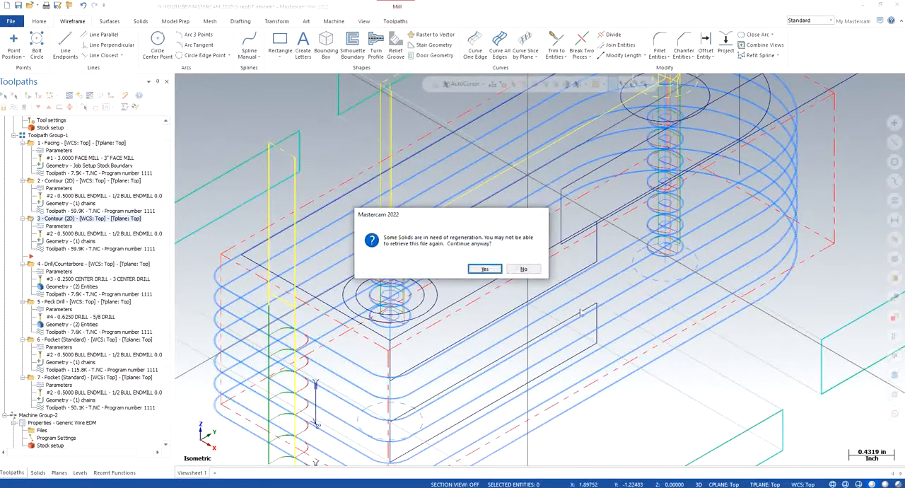
click(494, 273)
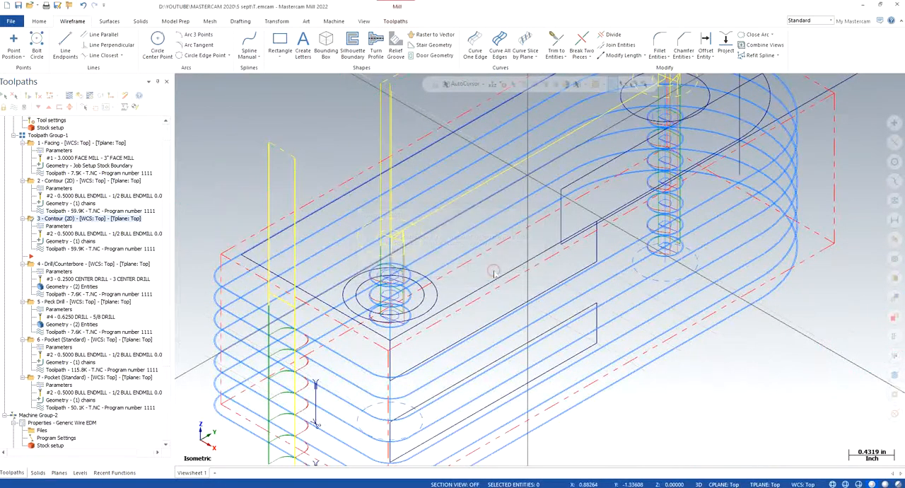
click(38, 107)
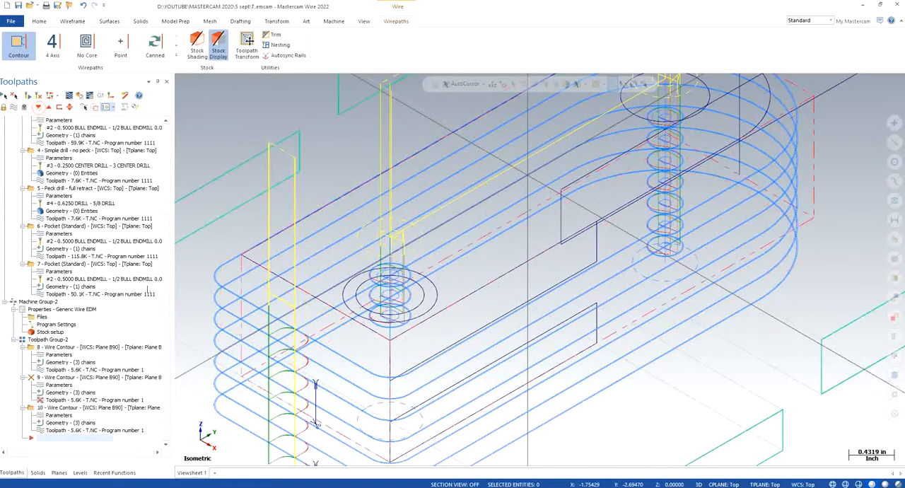
- Check and accept the chains of wire contour operation 9, and regenerate its toolpath
click(55, 395)
scroll(332, 262, down, 3)
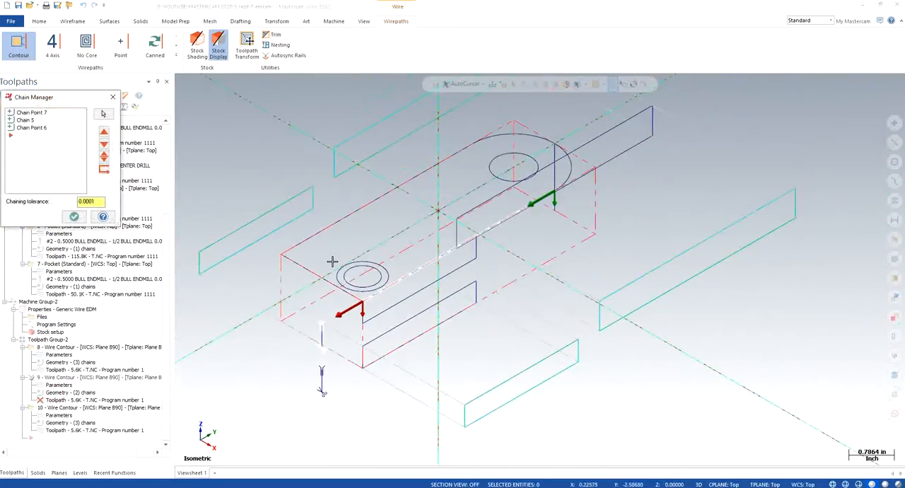
scroll(385, 279, down, 1)
middle_drag(463, 350, 420, 301)
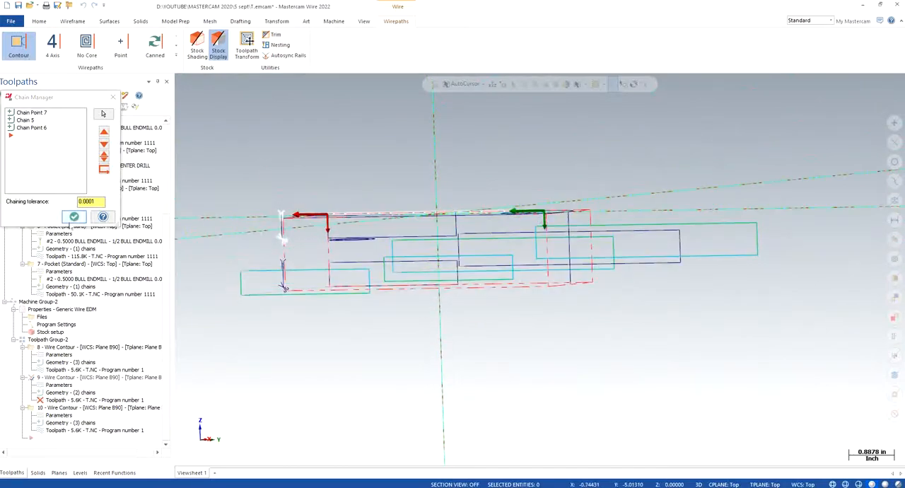
click(74, 216)
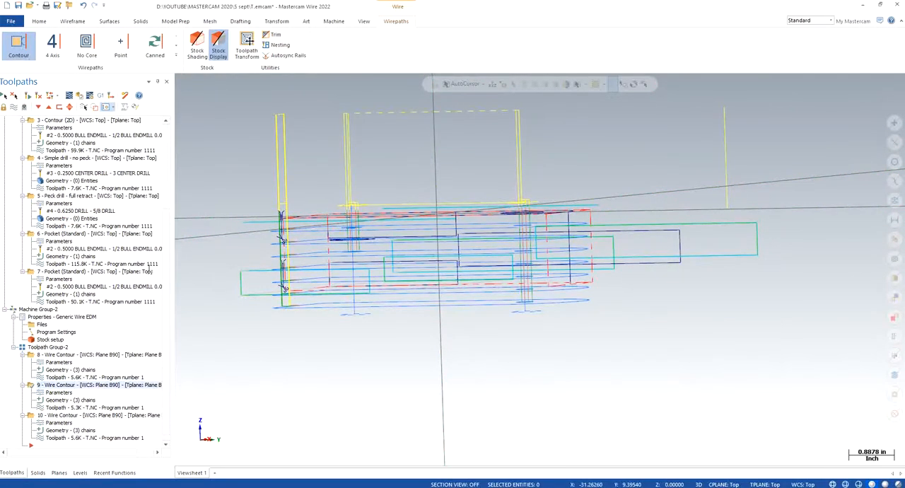
- Start the Verify simulation of the operations, dismissing the missing-tool warnings, and close the simulator
click(69, 95)
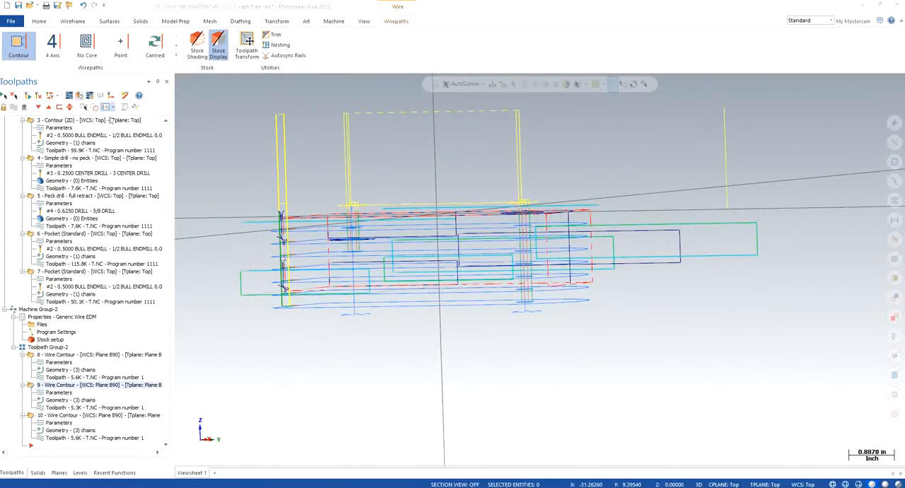
click(494, 274)
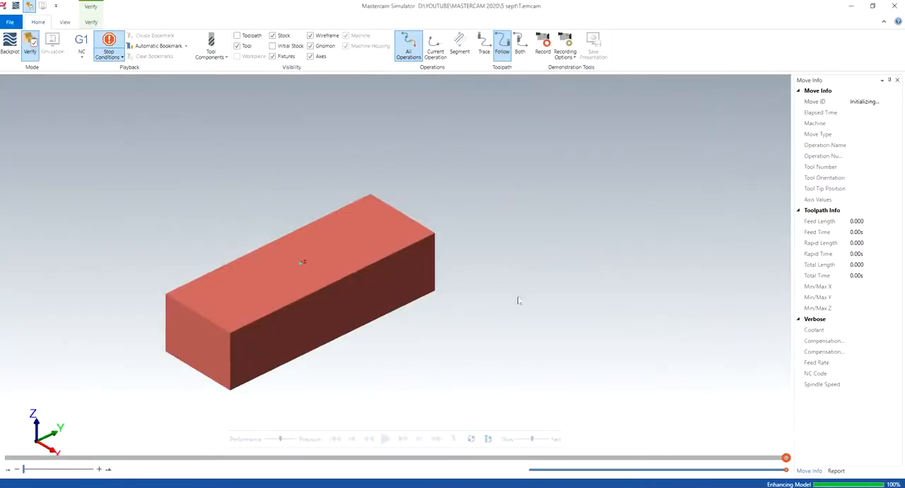
click(895, 5)
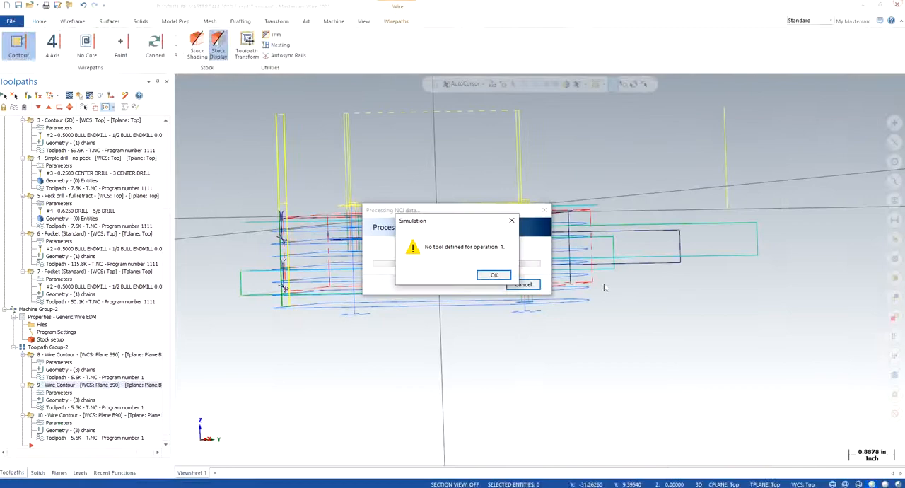
click(505, 276)
- Set the isometric view, and make the SOLID level visible and the main level alongside WIREFRAME
right_click(227, 151)
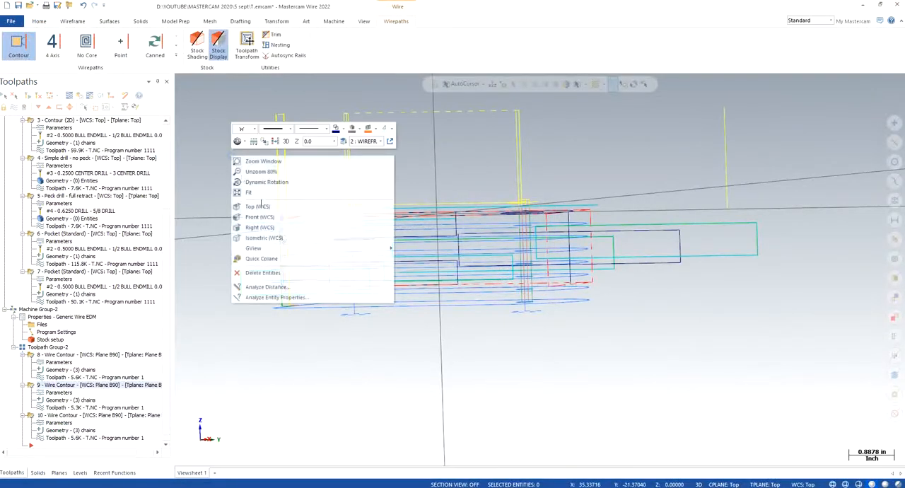
click(283, 240)
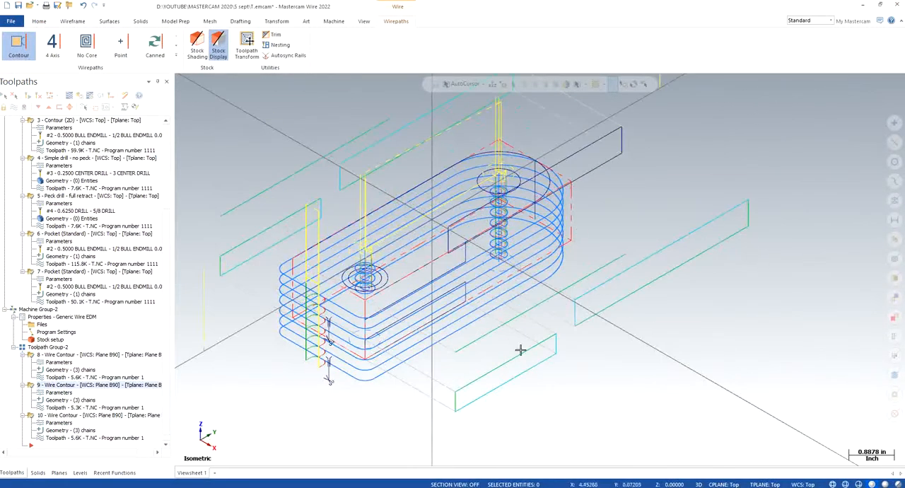
click(80, 472)
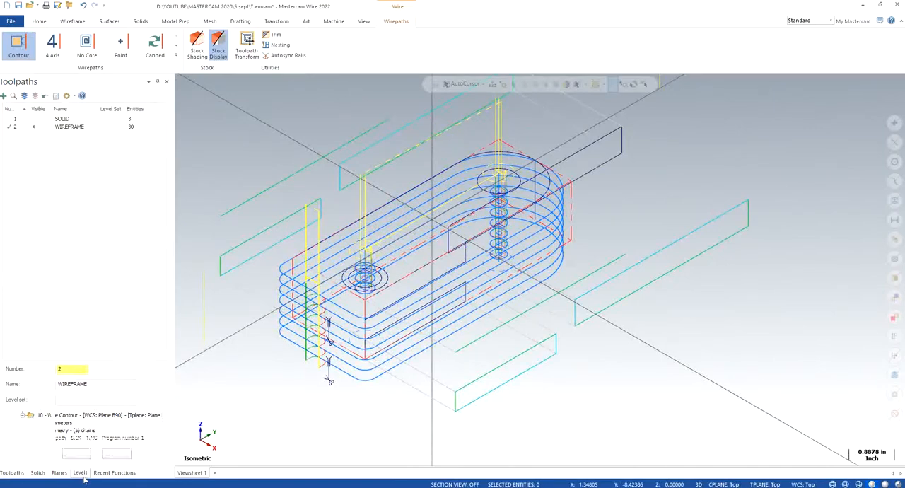
click(34, 118)
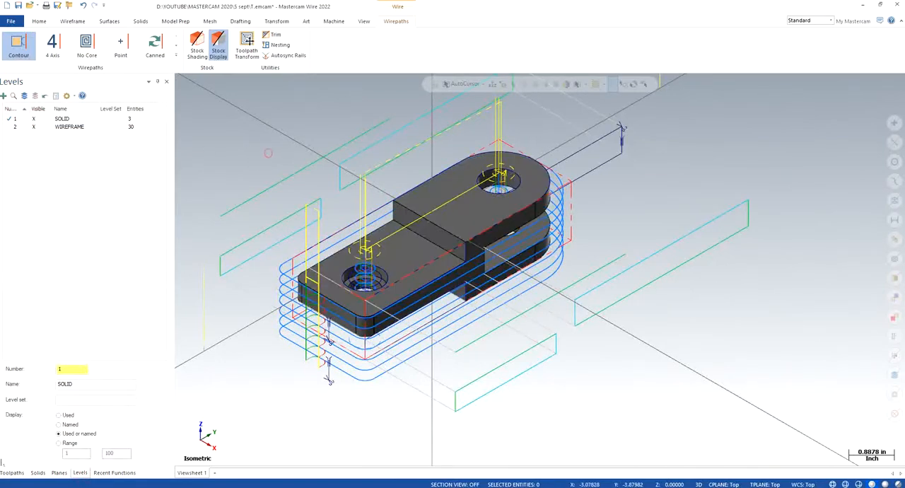
- Backplot the milling and wire toolpaths over the solid fork, examine them from several sides, and close the backplot
click(12, 472)
scroll(274, 254, down, 1)
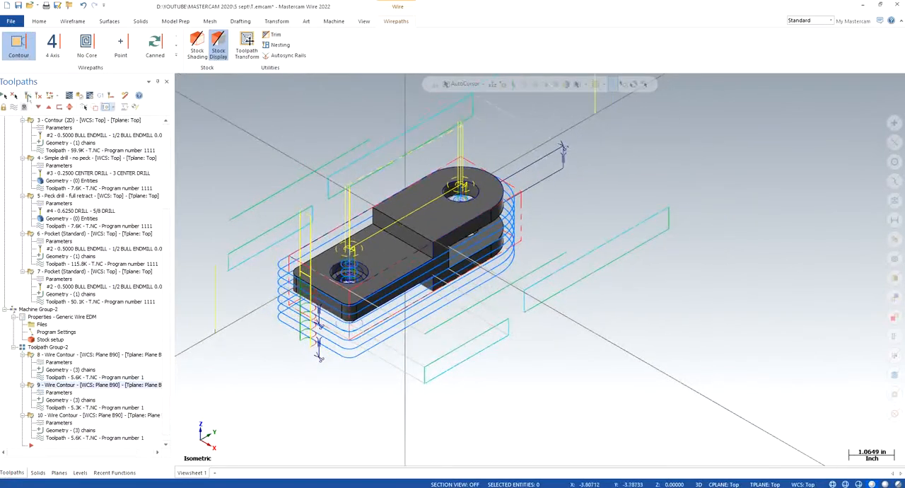
click(69, 95)
click(182, 81)
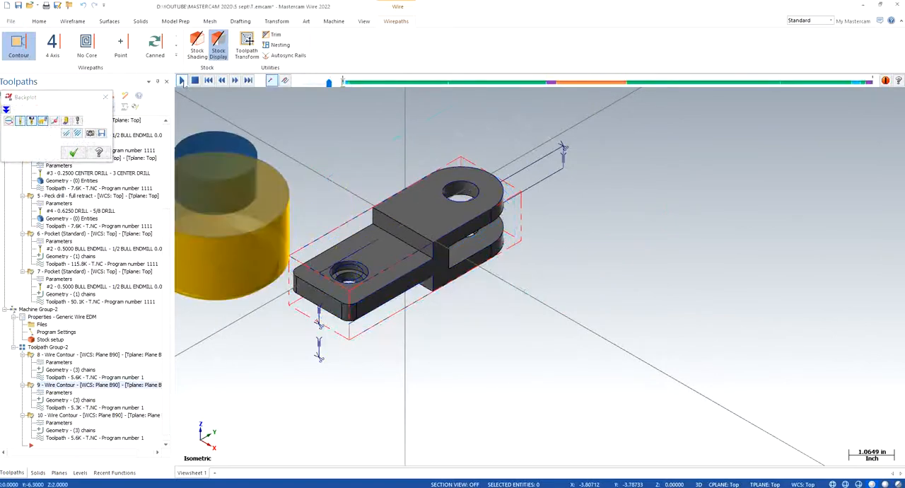
scroll(479, 294, down, 1)
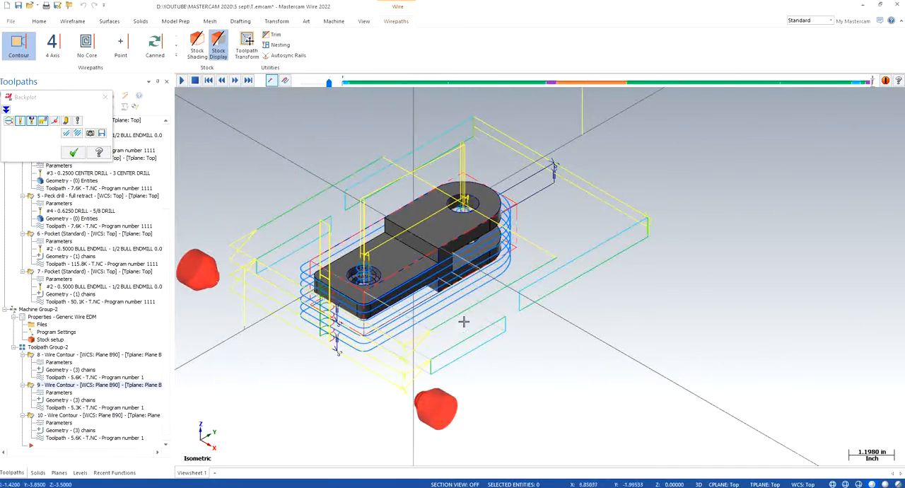
middle_drag(463, 322, 378, 293)
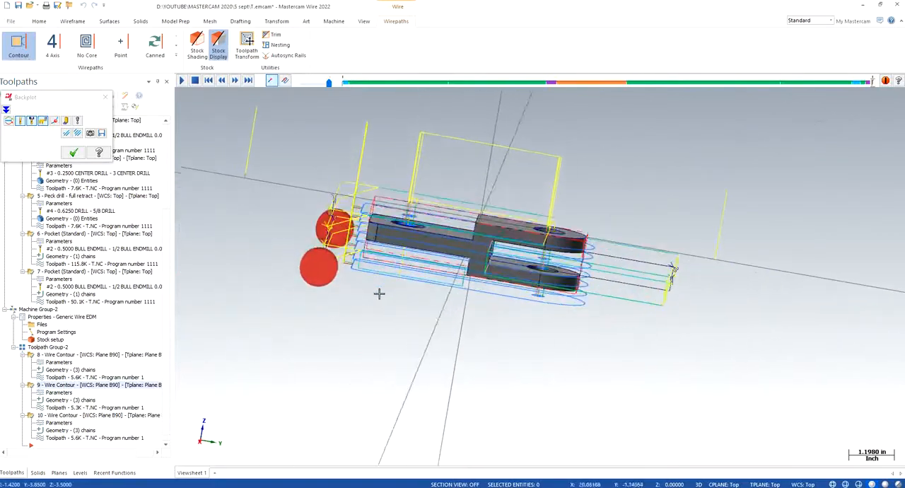
middle_drag(525, 331, 558, 286)
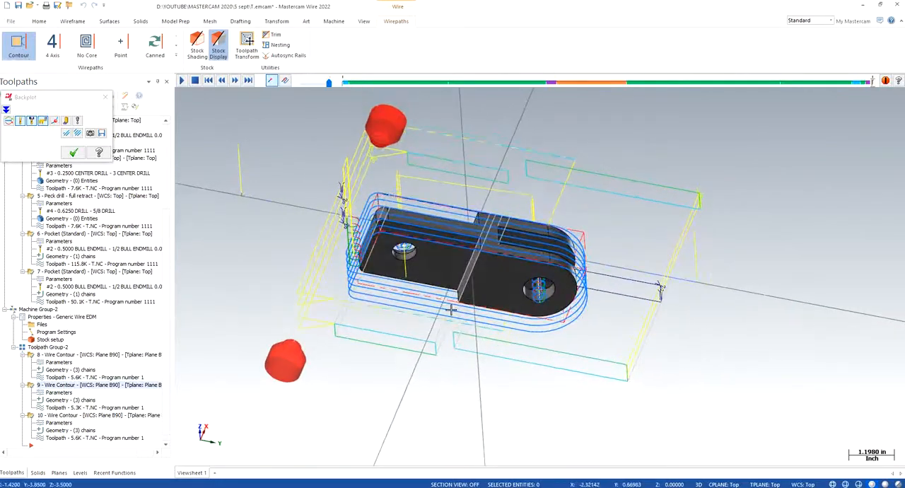
middle_drag(451, 310, 327, 186)
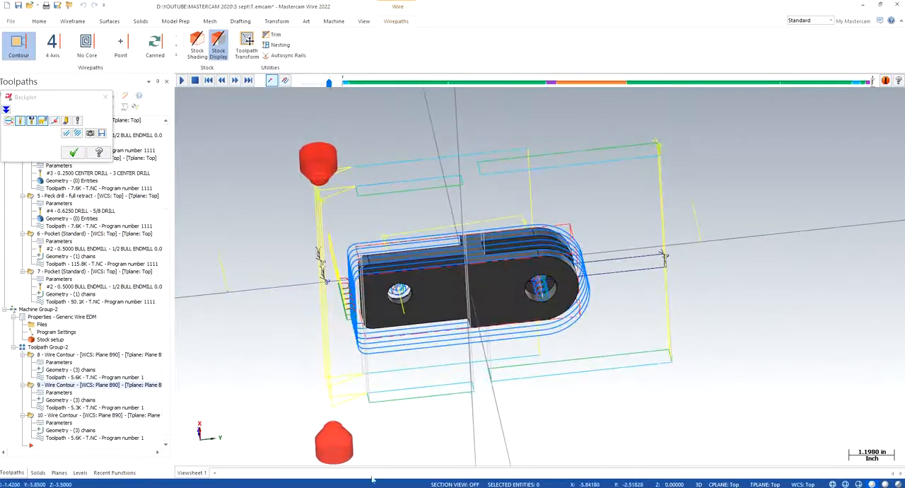
middle_drag(490, 320, 523, 330)
scroll(520, 329, down, 1)
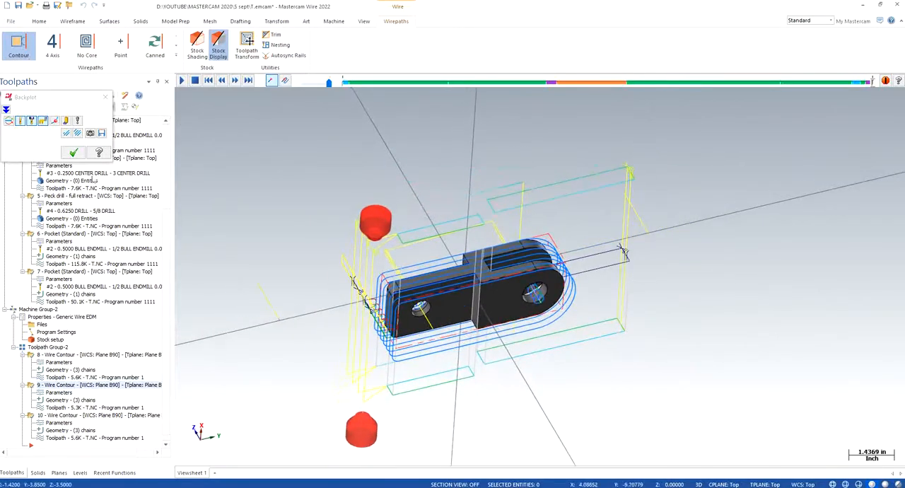
click(74, 153)
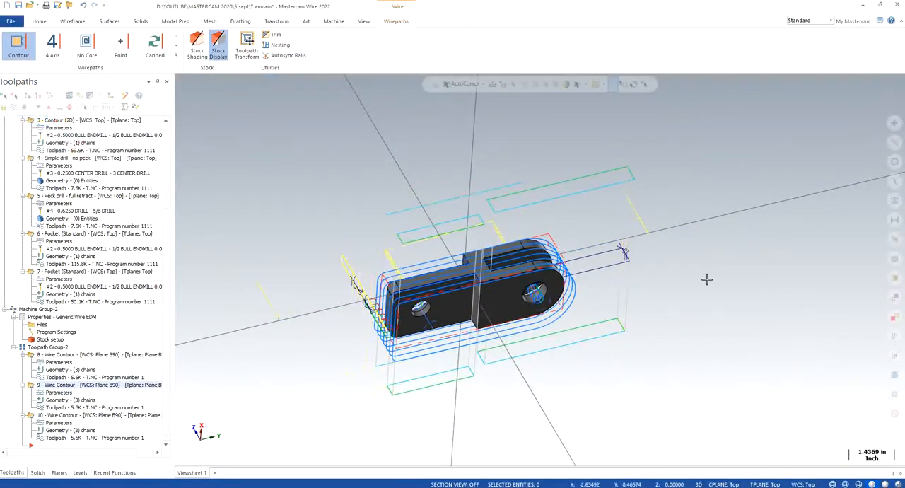